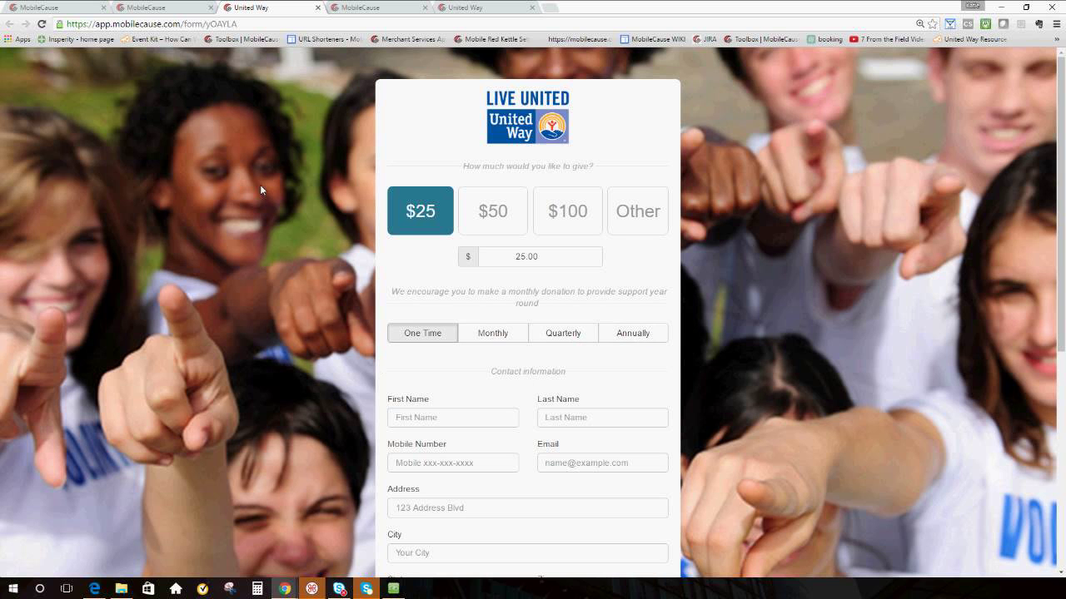
Look over the United Way donation form and view the CAMPAIGN fundraising thermometer in full screen.
scroll(260, 190, "down", 1)
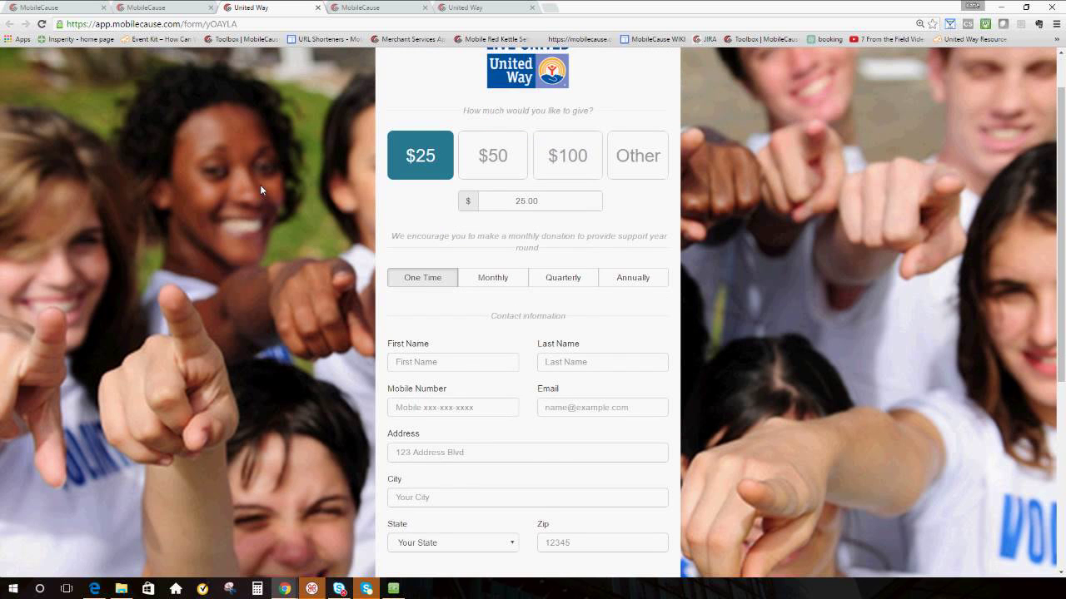
scroll(313, 286, "down", 1)
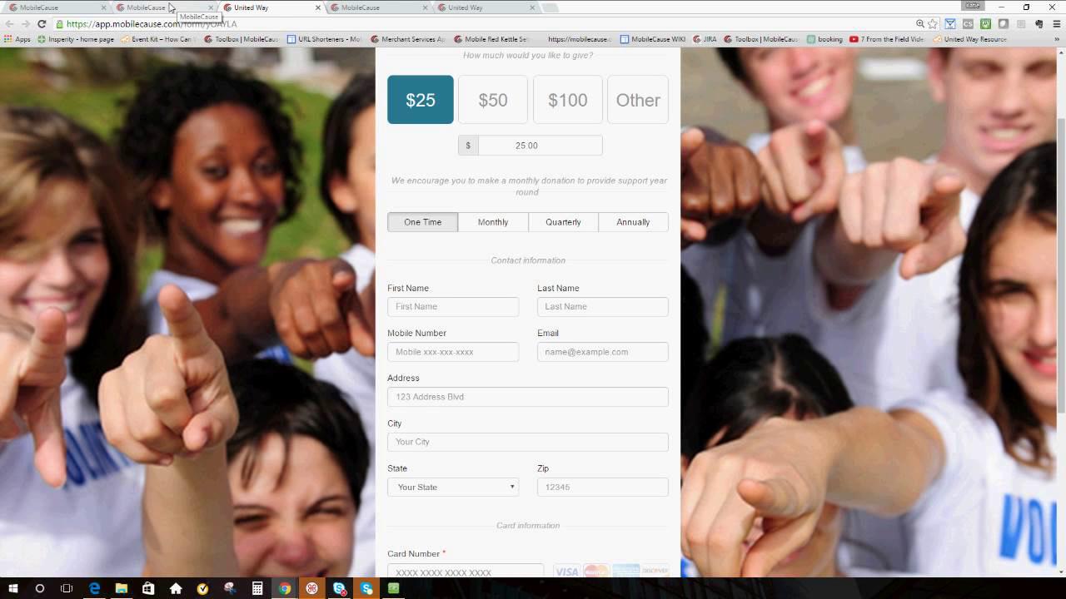
left_click(170, 8)
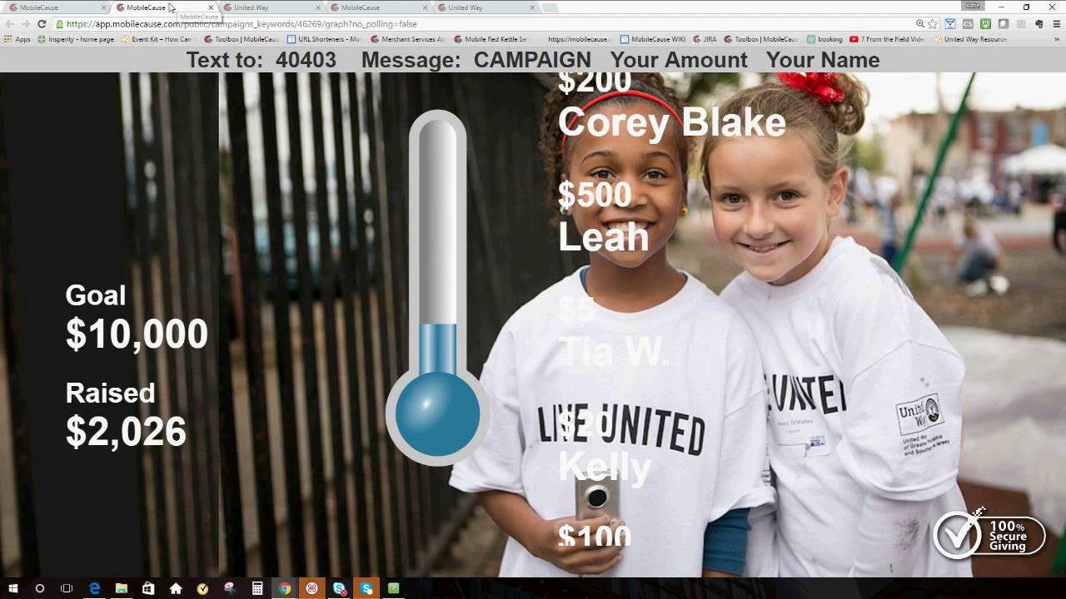
key("F11")
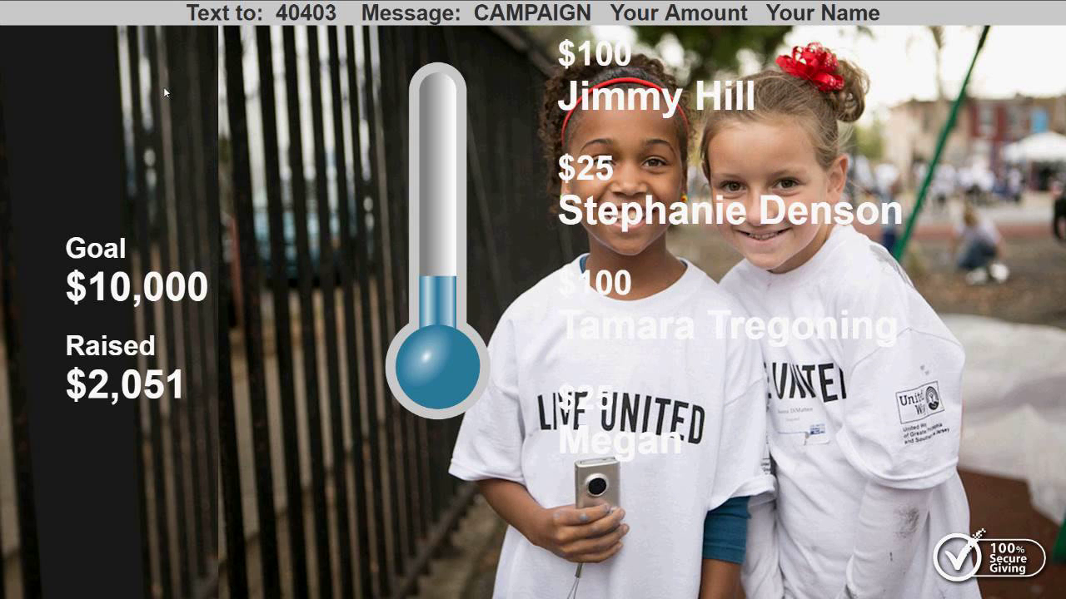
key("F11")
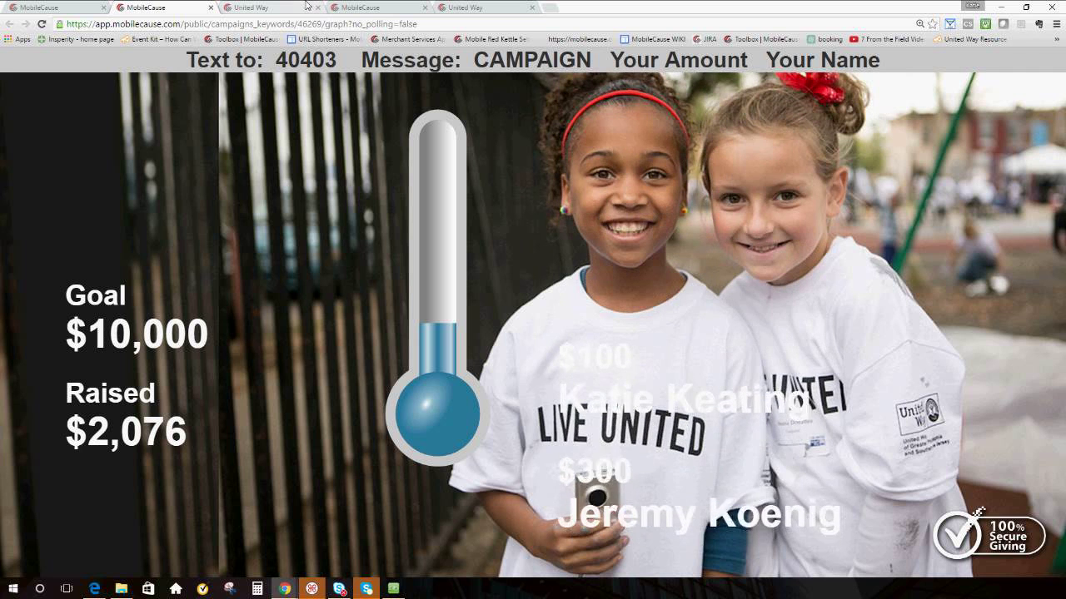
Examine the Company crowdfunding page's web address, full description and donation form, and return to the page.
left_click(374, 7)
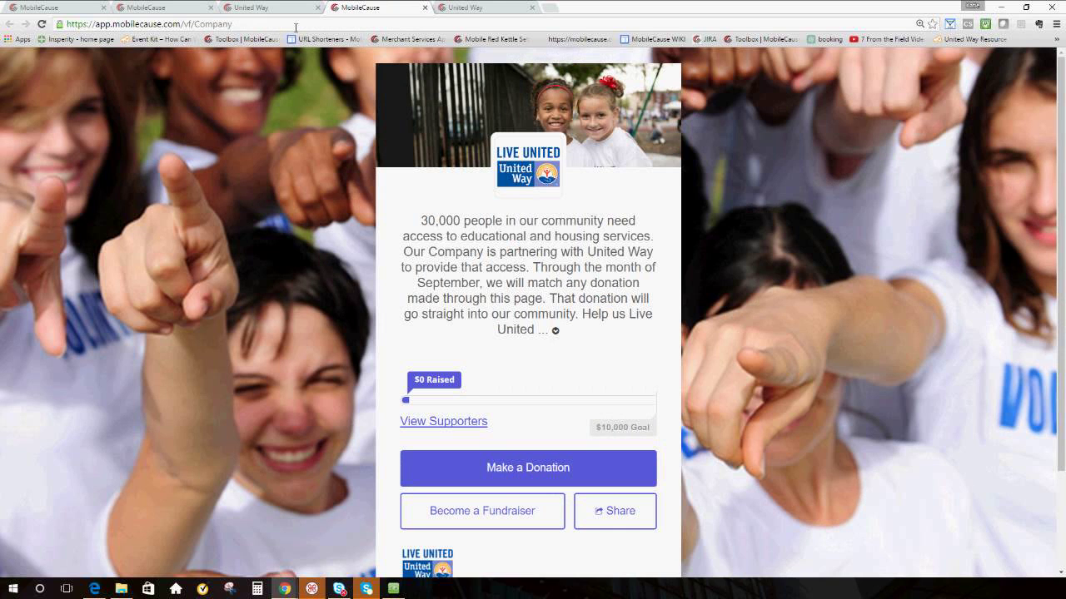
left_click_drag(295, 28, 63, 18)
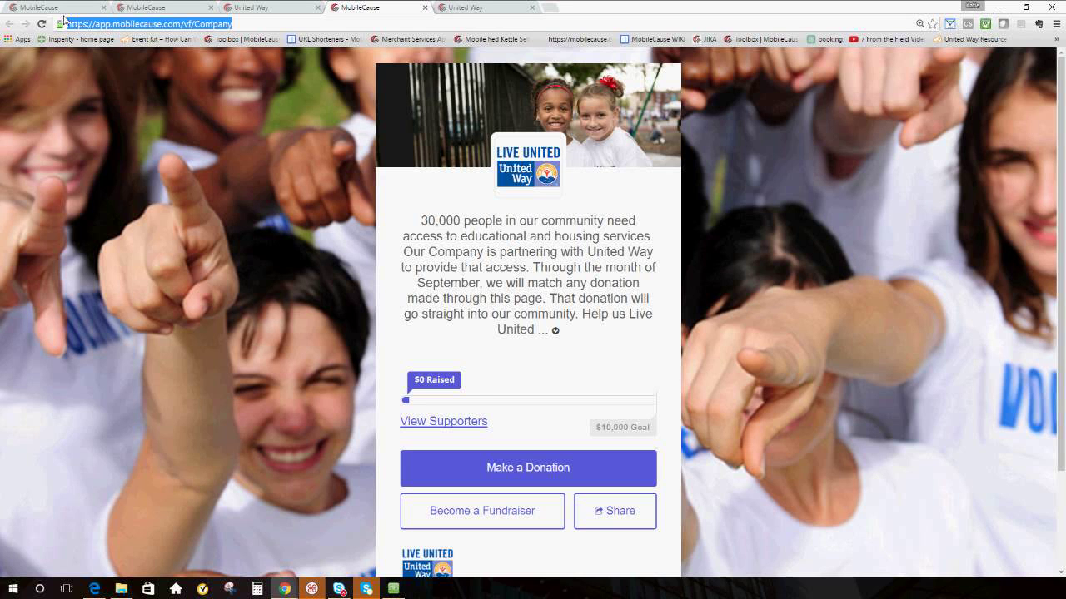
left_click(388, 100)
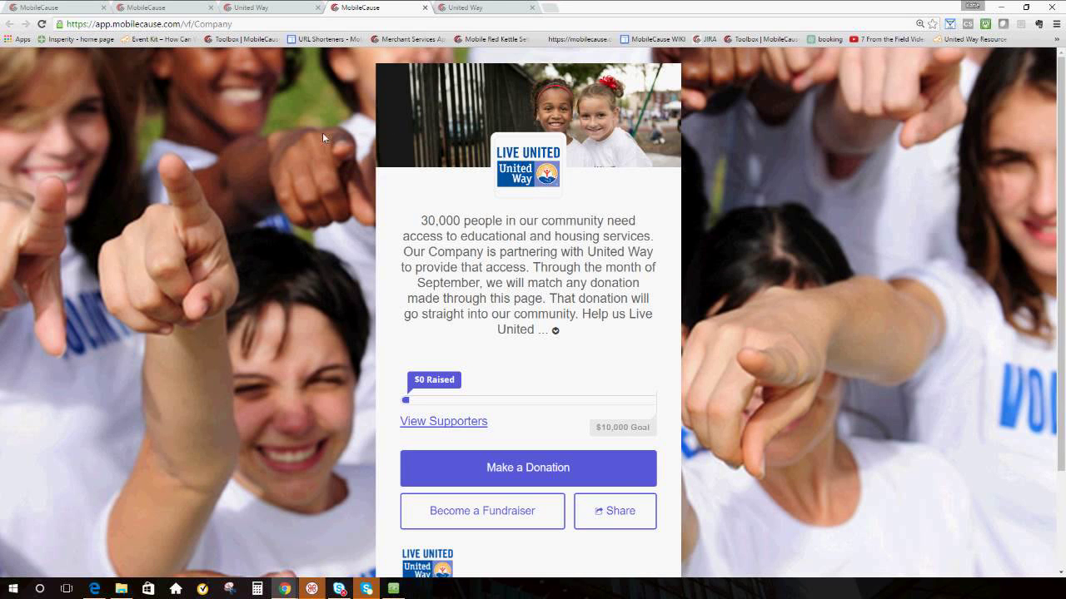
left_click(557, 331)
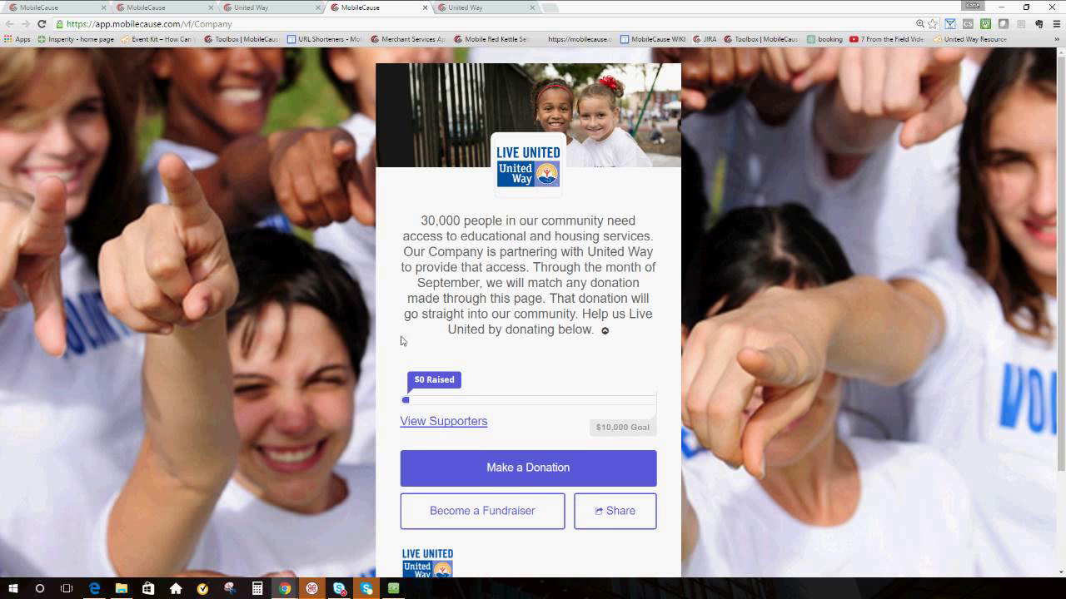
left_click(517, 469)
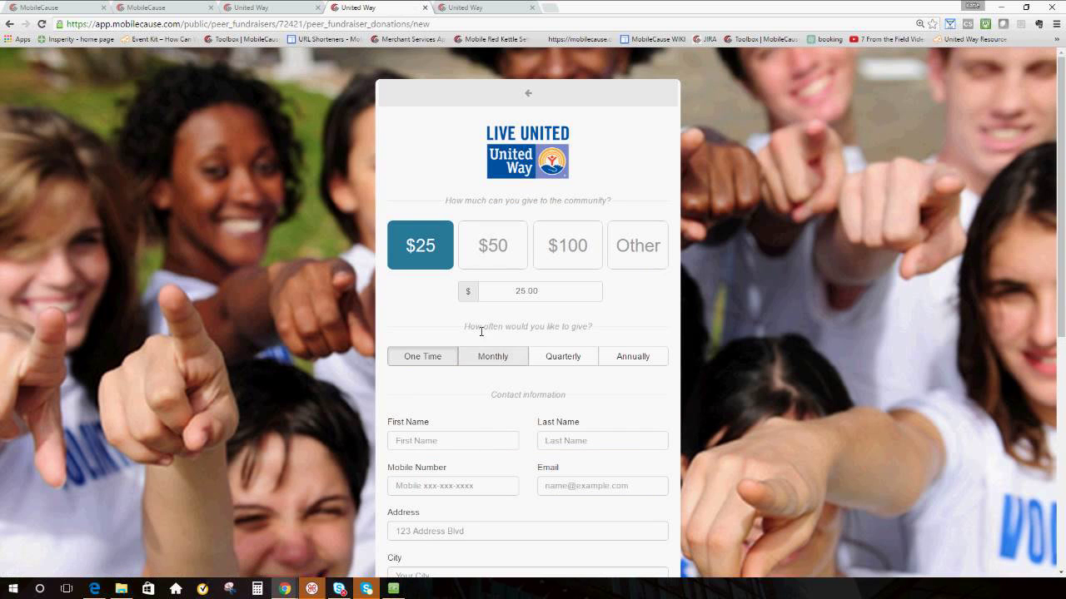
left_click(535, 95)
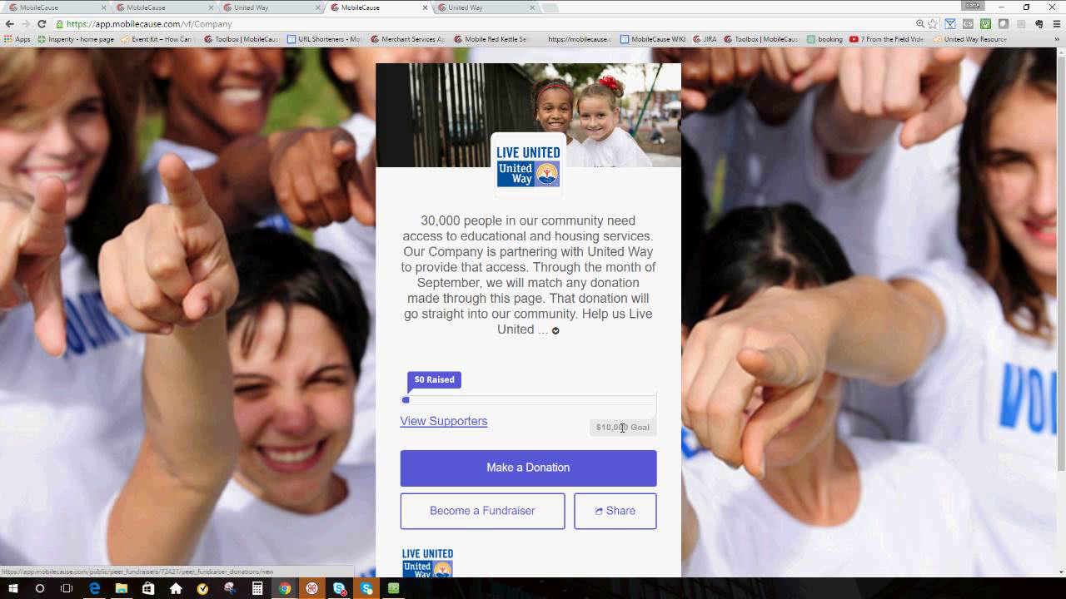
Preview the Facebook post offered by the Company page's sharing options and leave it without posting.
left_click(609, 512)
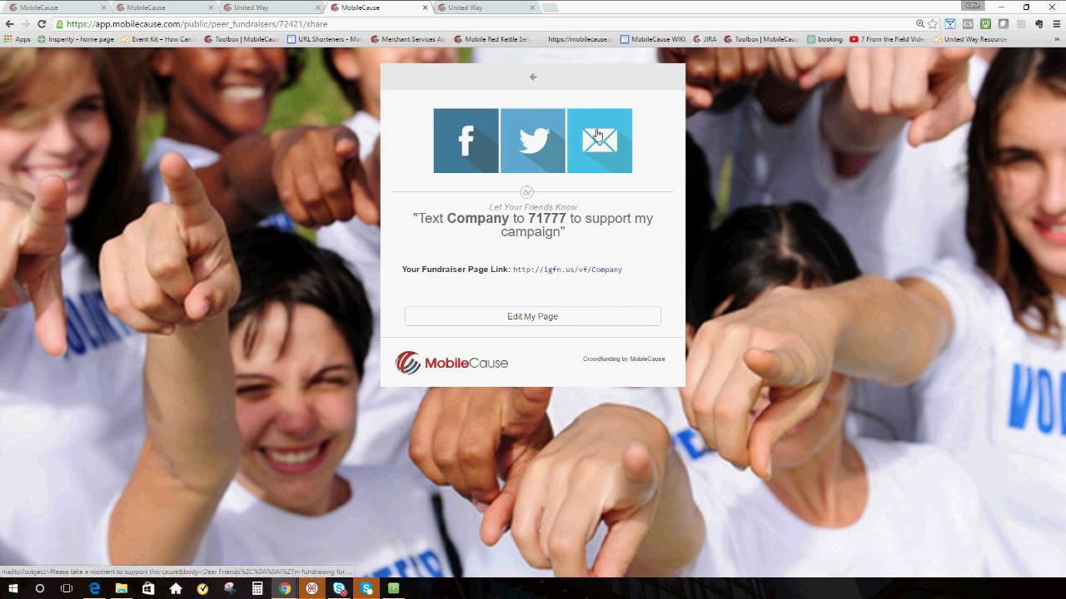
left_click(1027, 7)
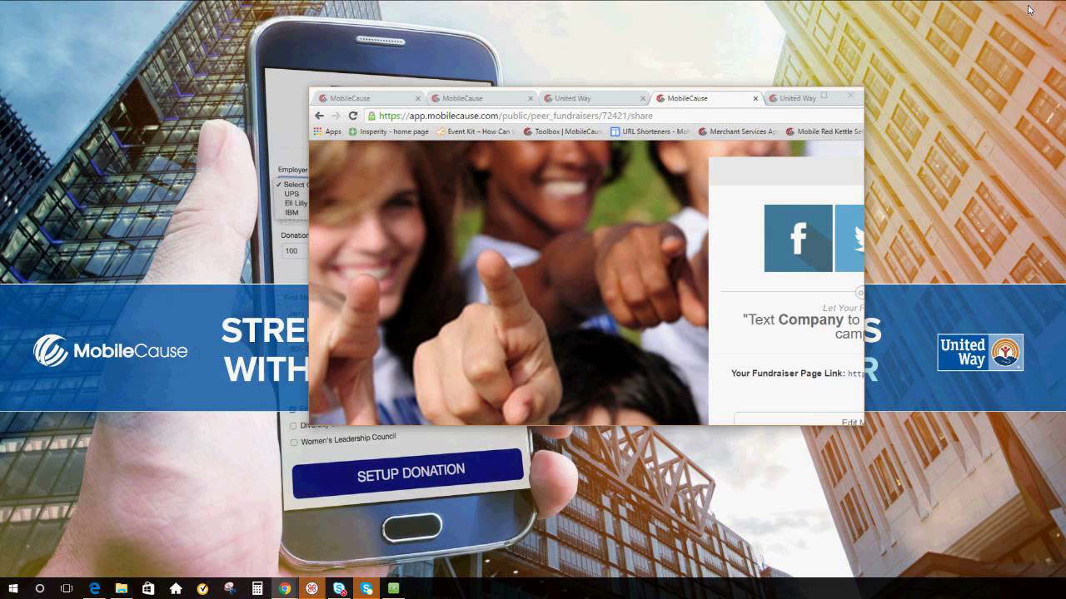
left_click(823, 95)
left_click(468, 144)
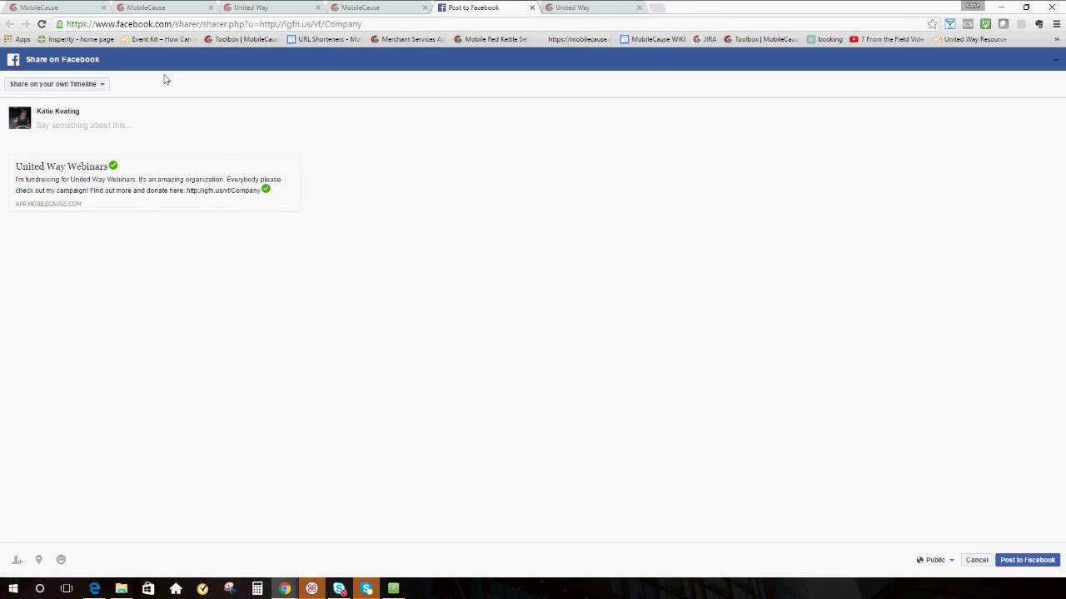
left_click(534, 8)
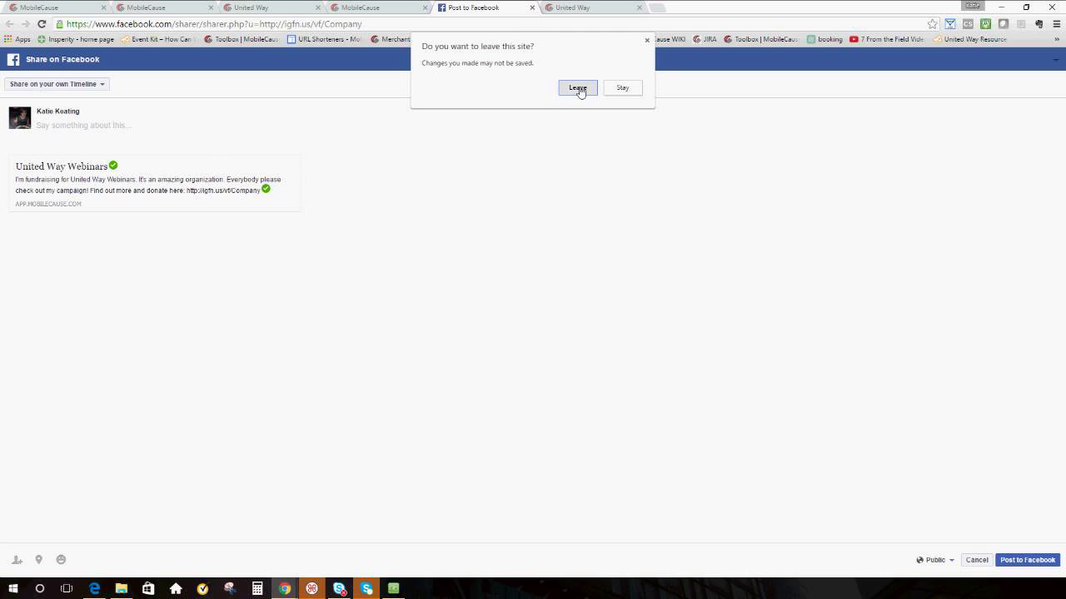
left_click(578, 88)
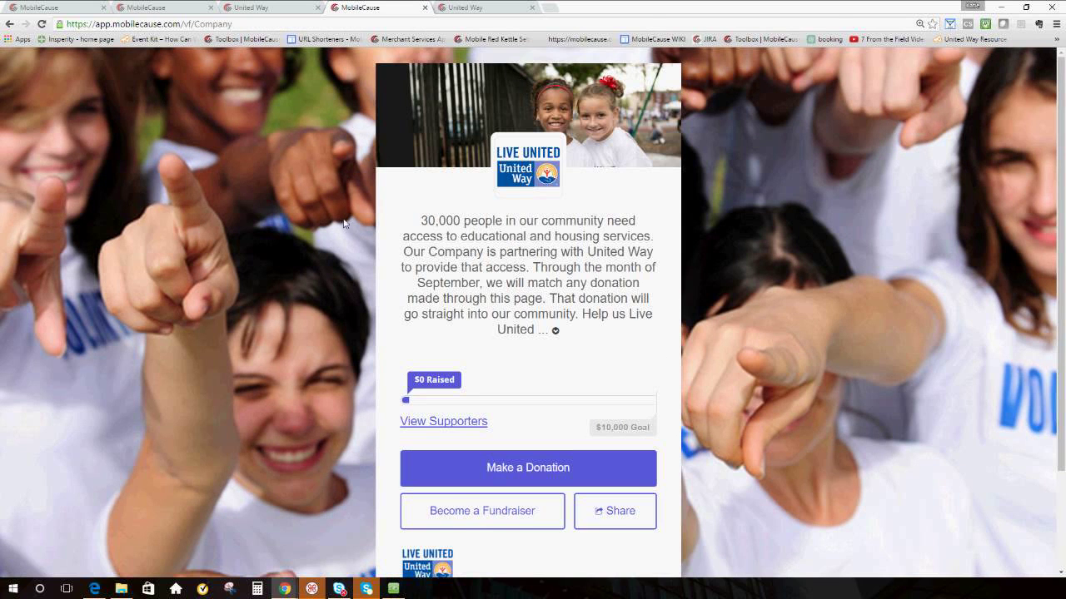
View the Company page's fundraising teams and the Marketing Department team page, and return to the main fundraising page.
left_click(421, 426)
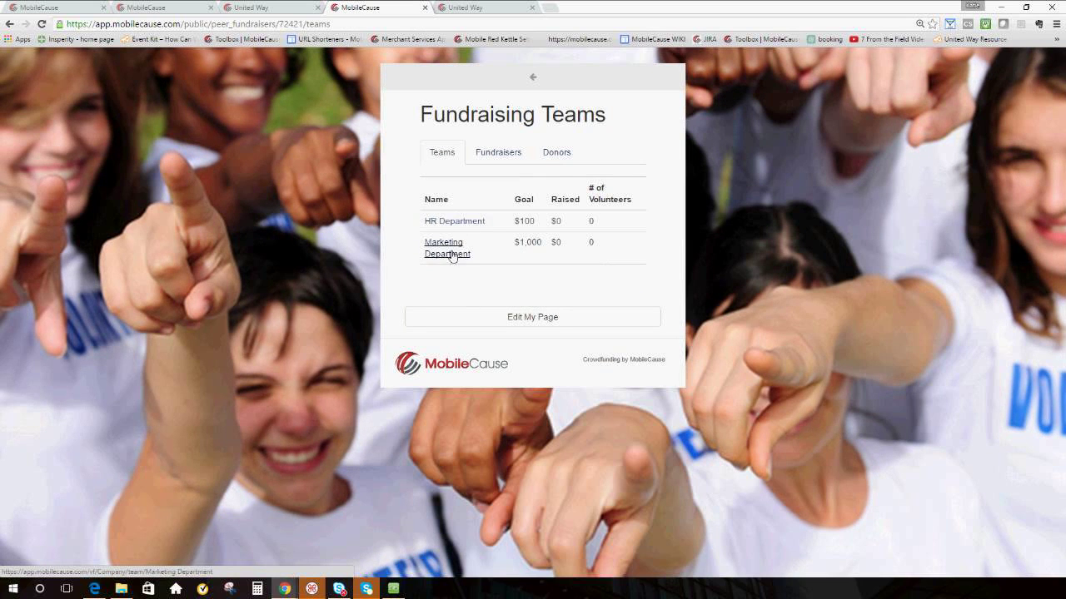
left_click(450, 254)
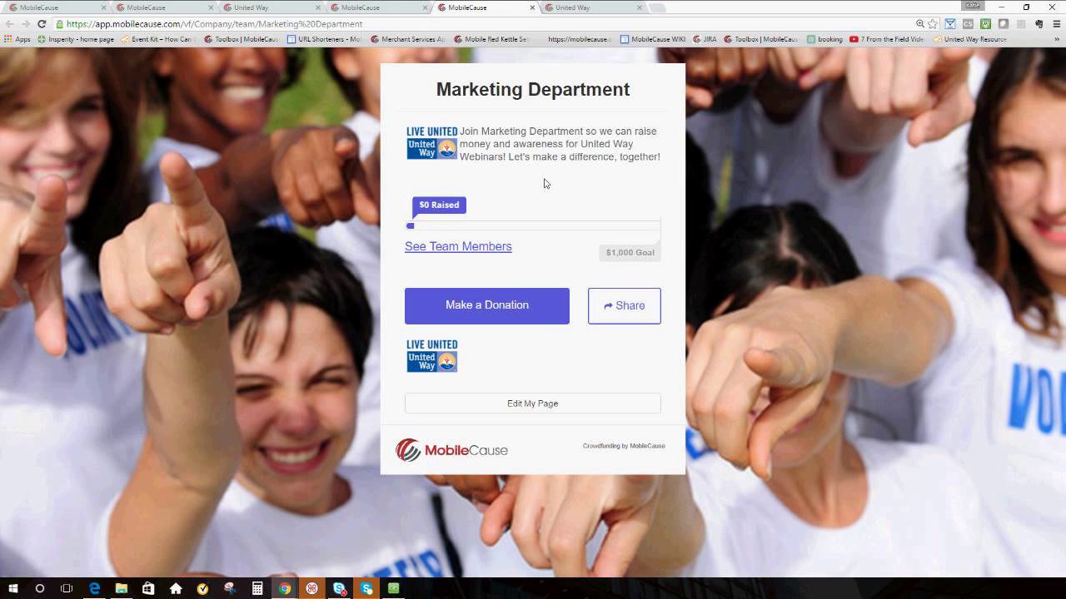
left_click(387, 7)
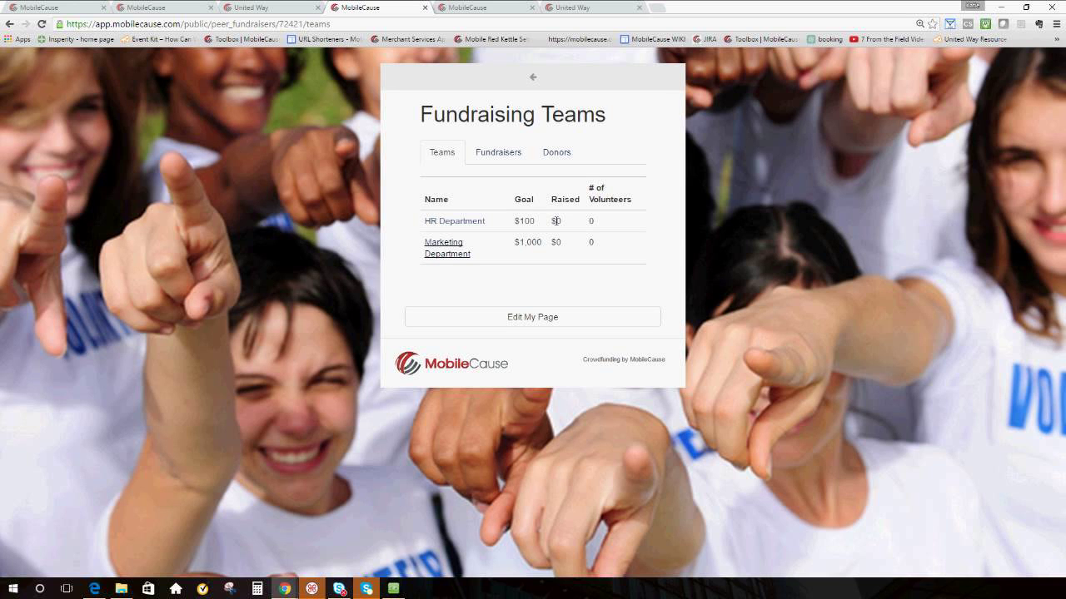
left_click(537, 79)
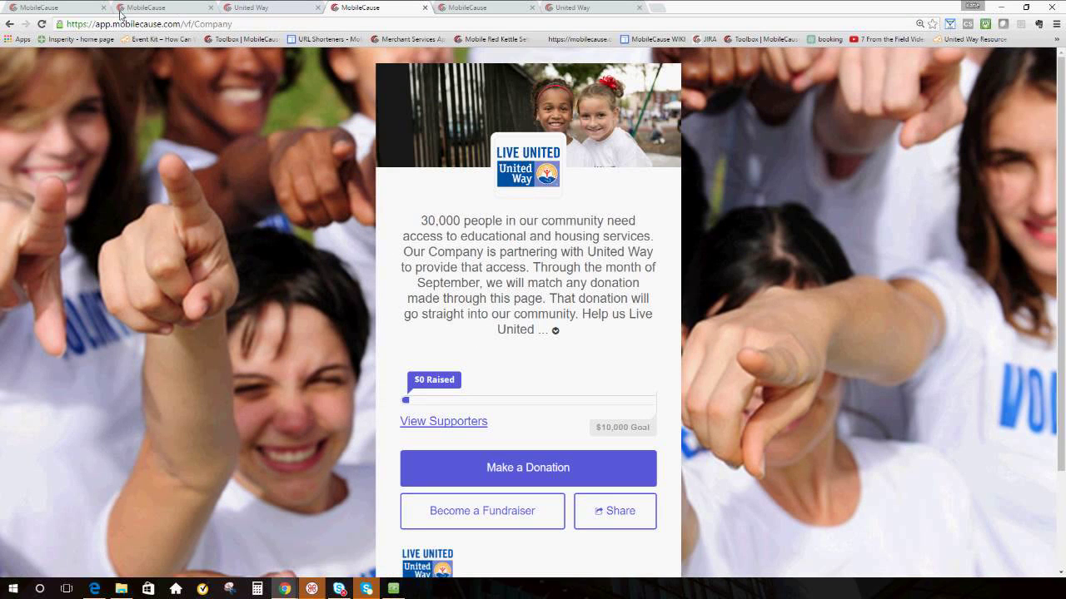
From the MobileCause dashboard, open the offline donation form of the Company crowdfunding keyword.
left_click(58, 10)
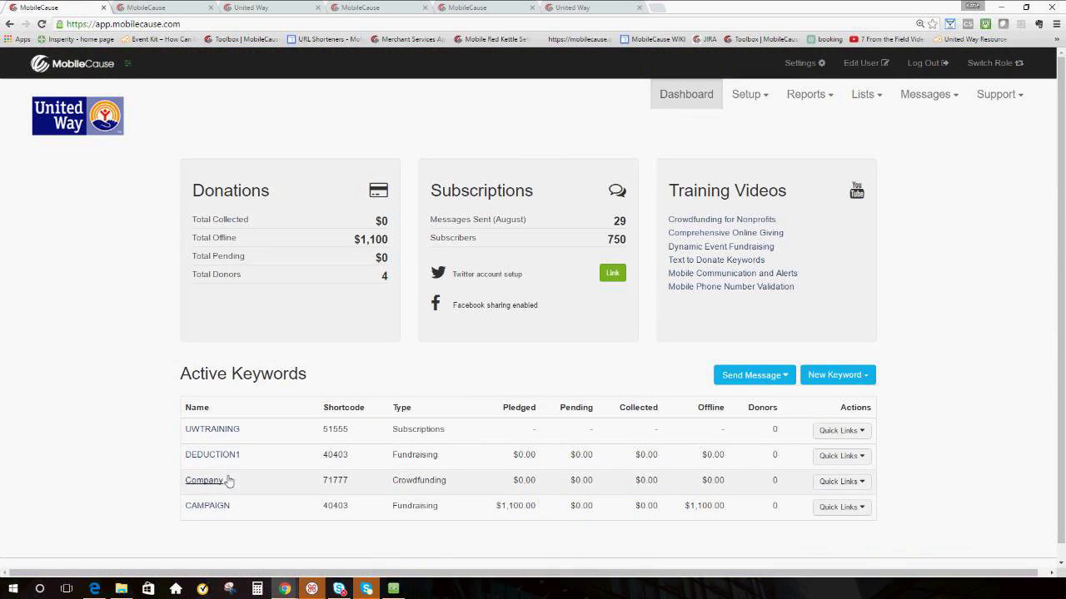
left_click_drag(449, 481, 397, 485)
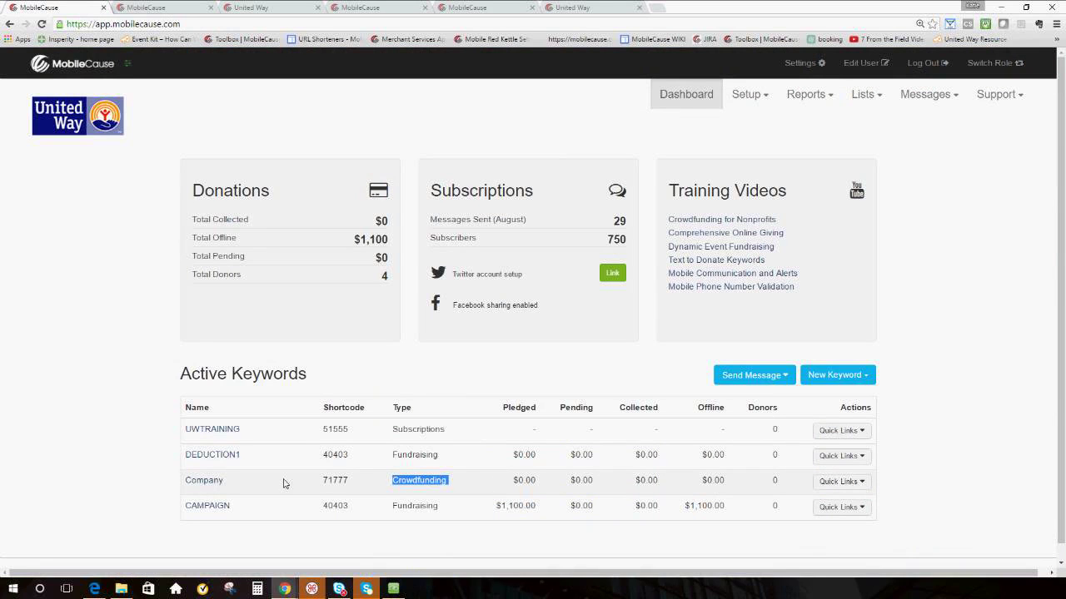
left_click(205, 482)
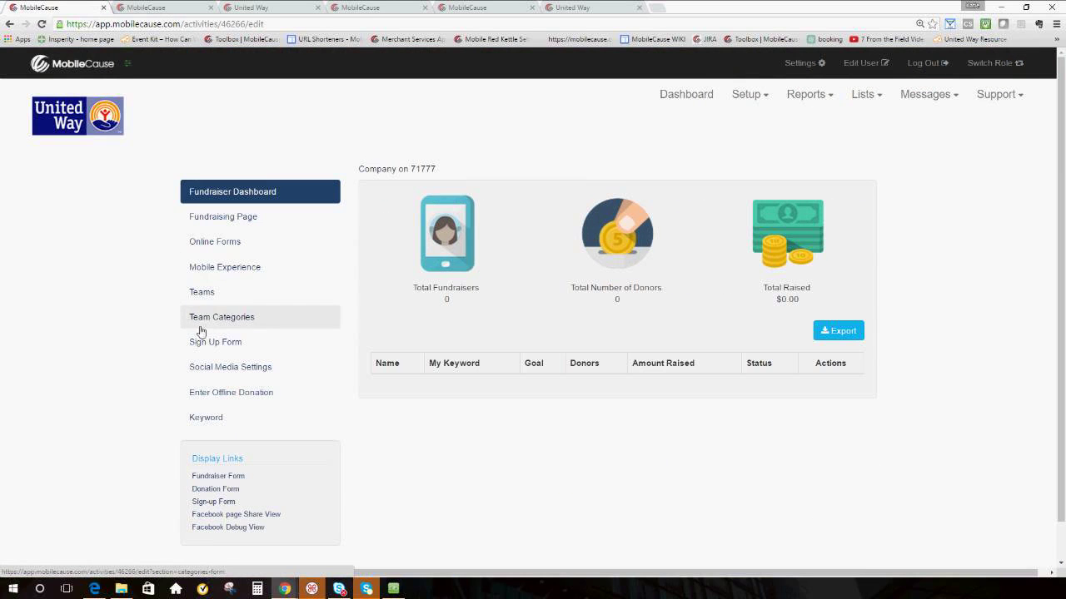
left_click(200, 397)
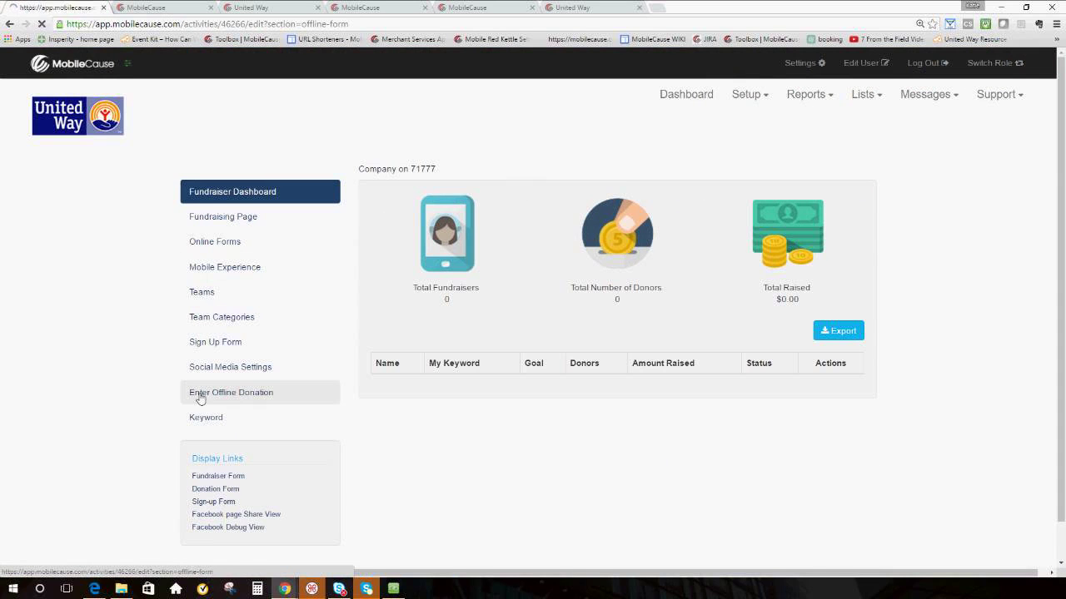
Fill in the offline donation with amount 5000, first name "Our" and last name "Compnay".
left_click(425, 480)
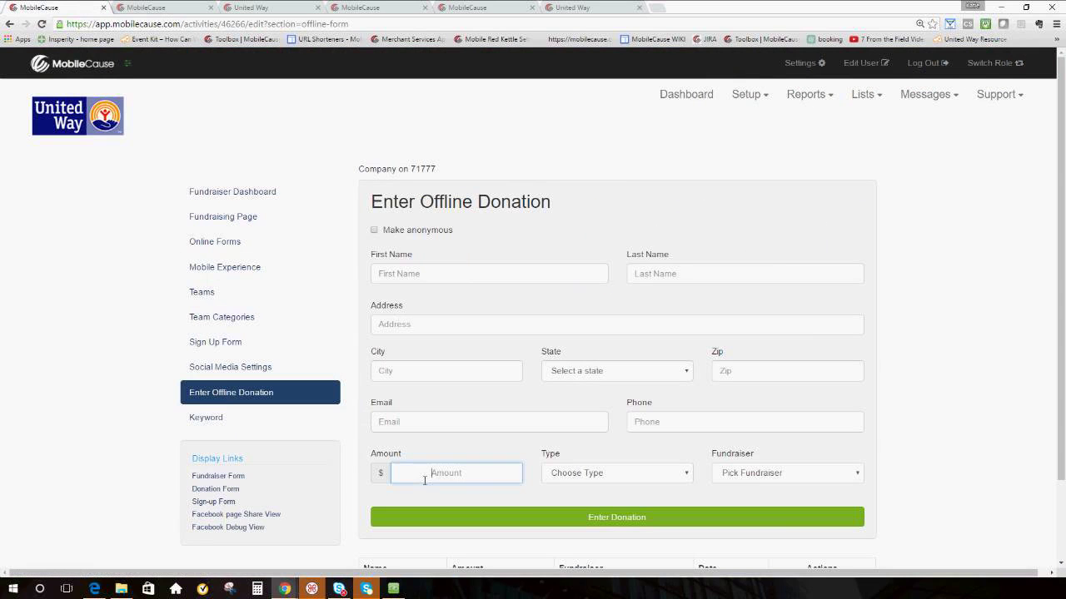
type("5000")
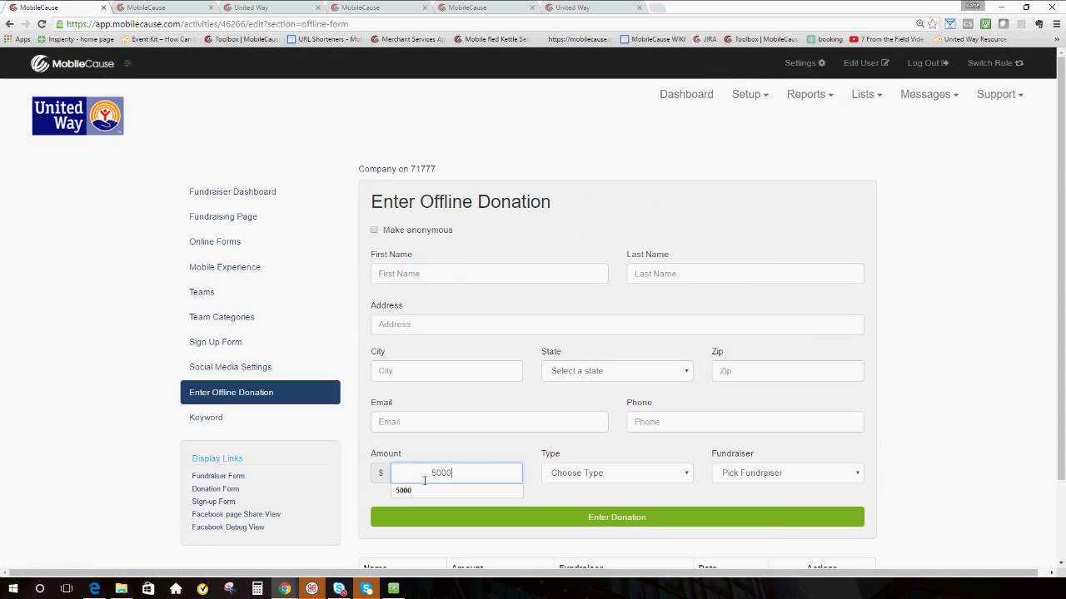
left_click(458, 277)
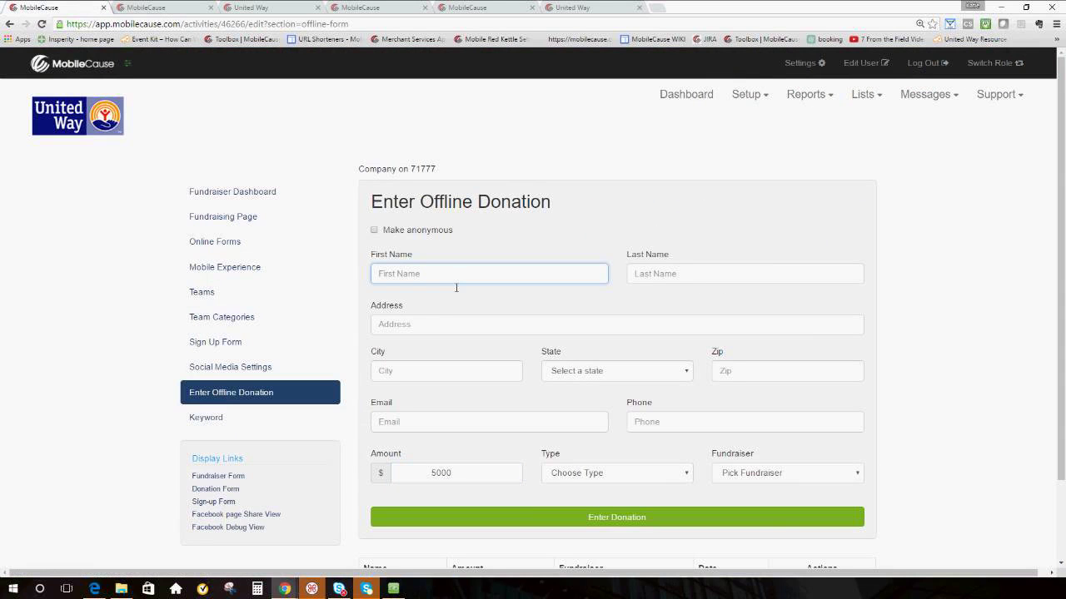
type("Our")
key("Tab")
type("COmpna")
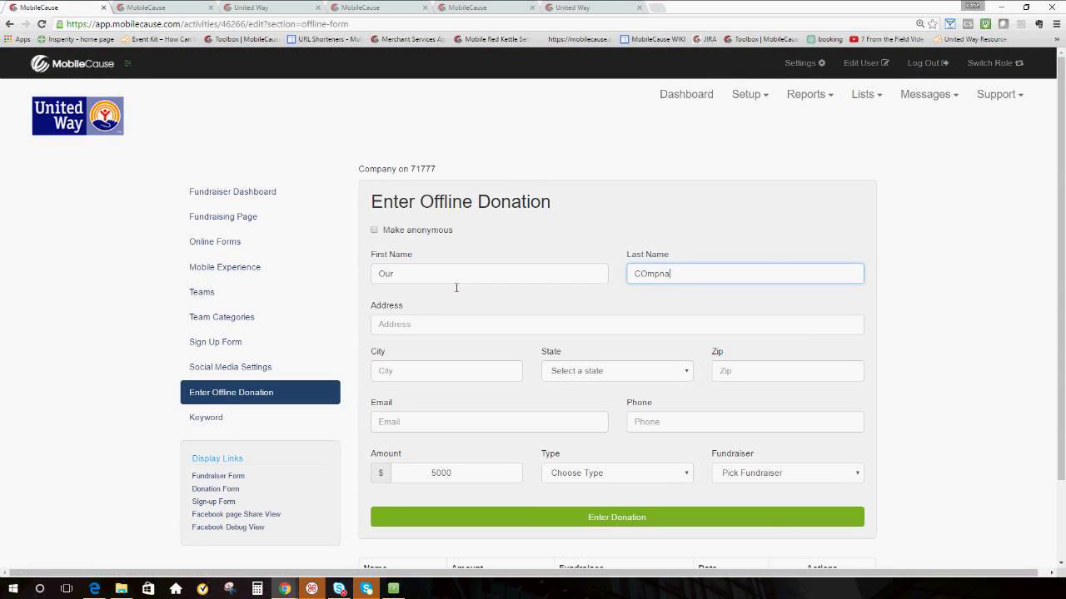
type("y")
double_click(654, 280)
type("Compnay")
left_click(599, 302)
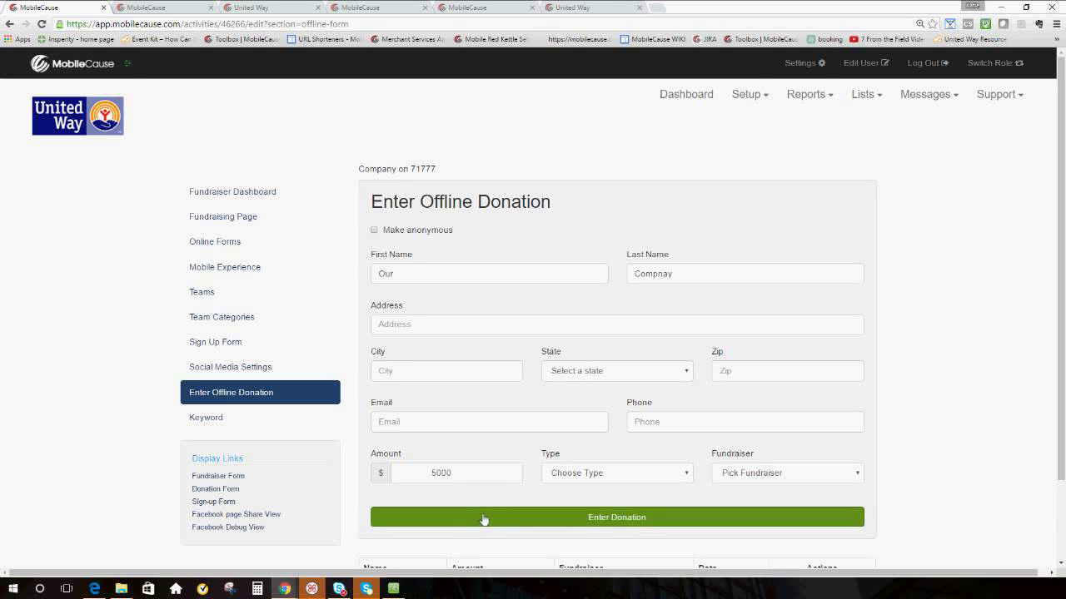
Set the donation type to Paid at event and the fundraiser to United Way Webinars Page, and submit the donation.
left_click(657, 481)
left_click(647, 510)
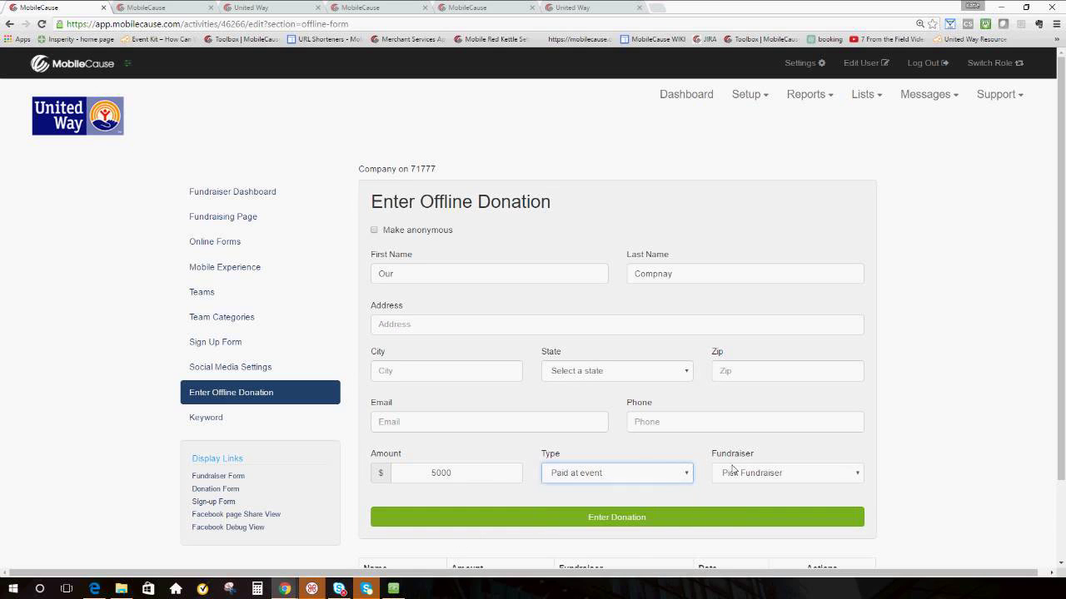
left_click(755, 473)
left_click(759, 499)
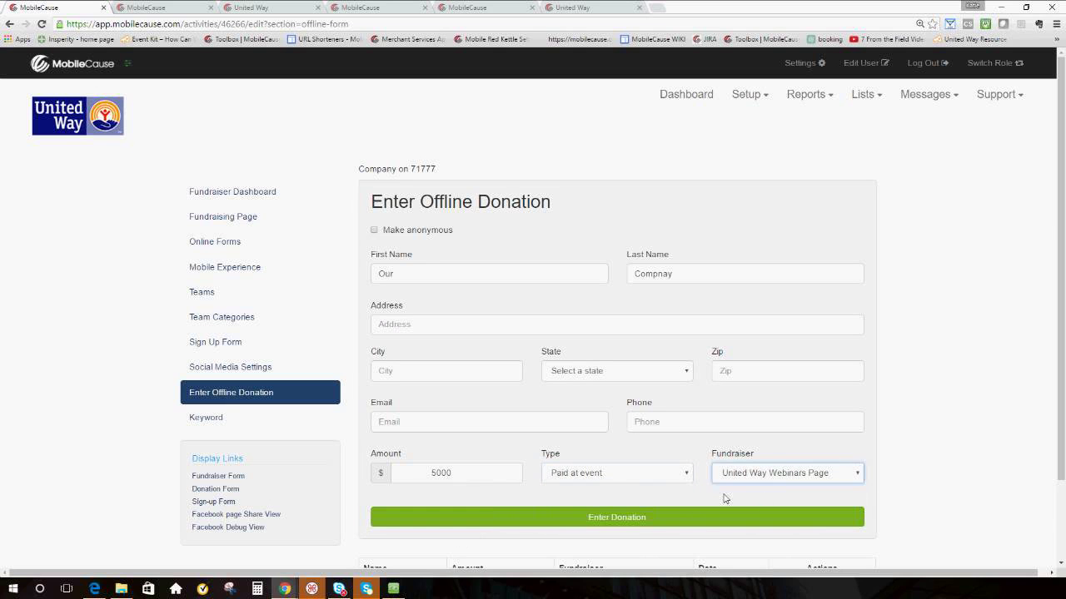
left_click(625, 523)
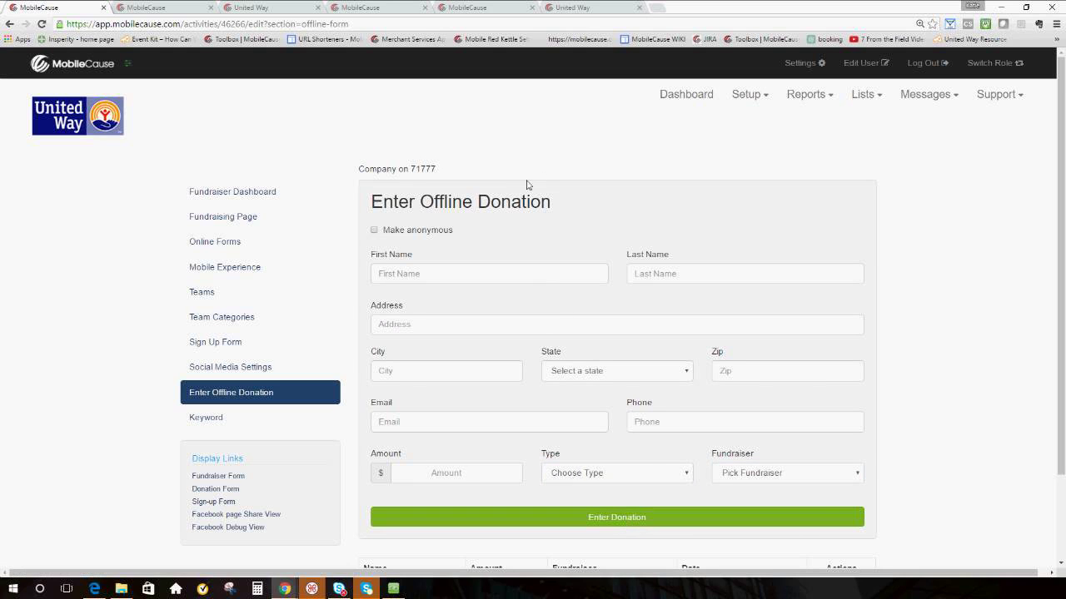
Return to the Company crowdfunding page and reload it to check the fundraising progress.
left_click(470, 9)
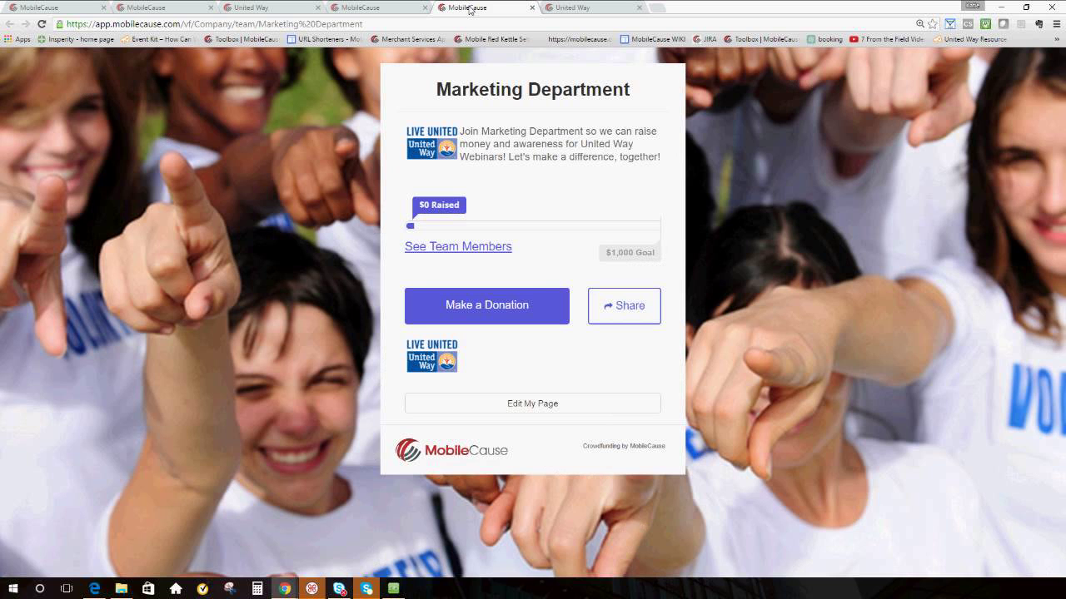
left_click(366, 7)
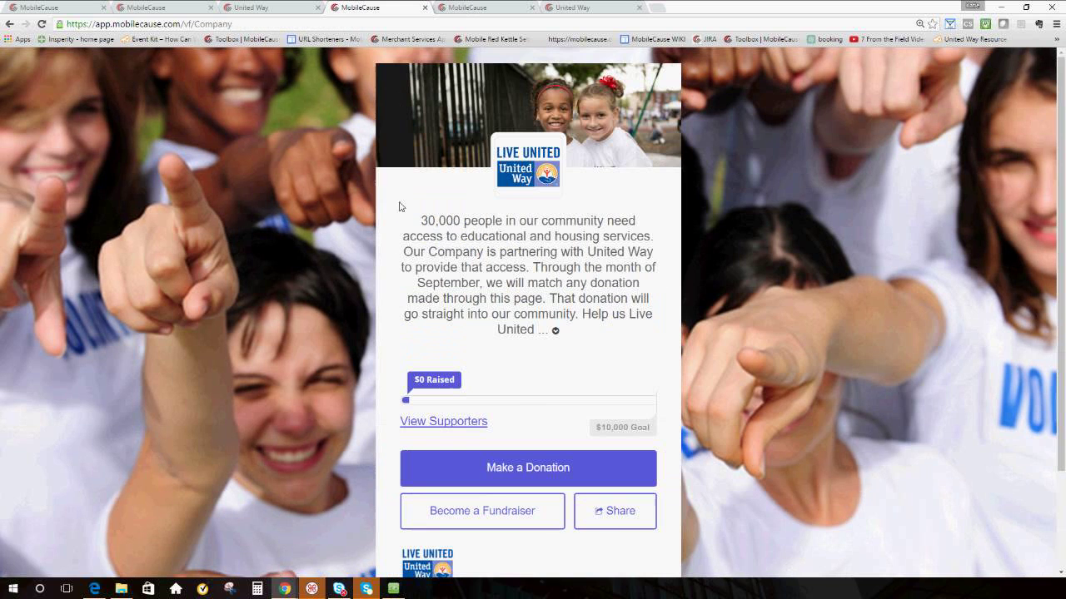
left_click(41, 24)
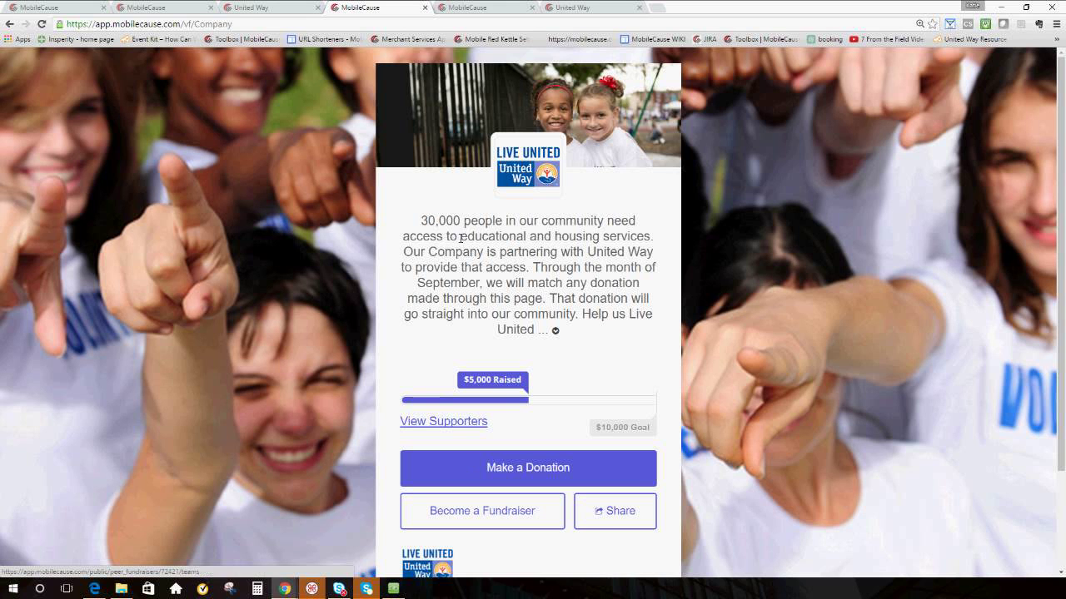
Switch to the United Way form that takes a donation per pay period and look over its upper part.
left_click(558, 6)
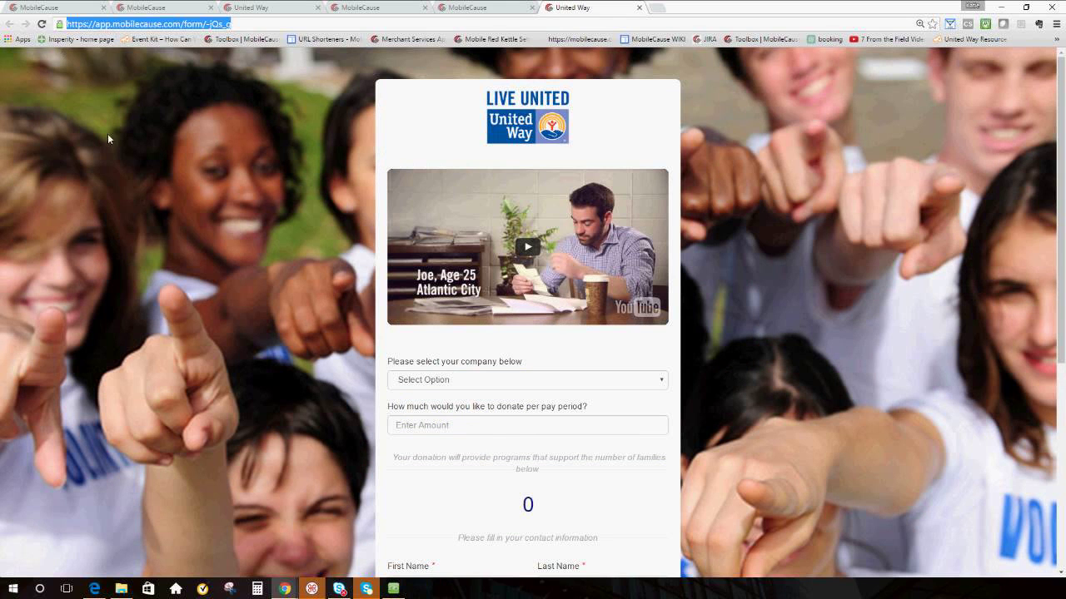
left_click(209, 110)
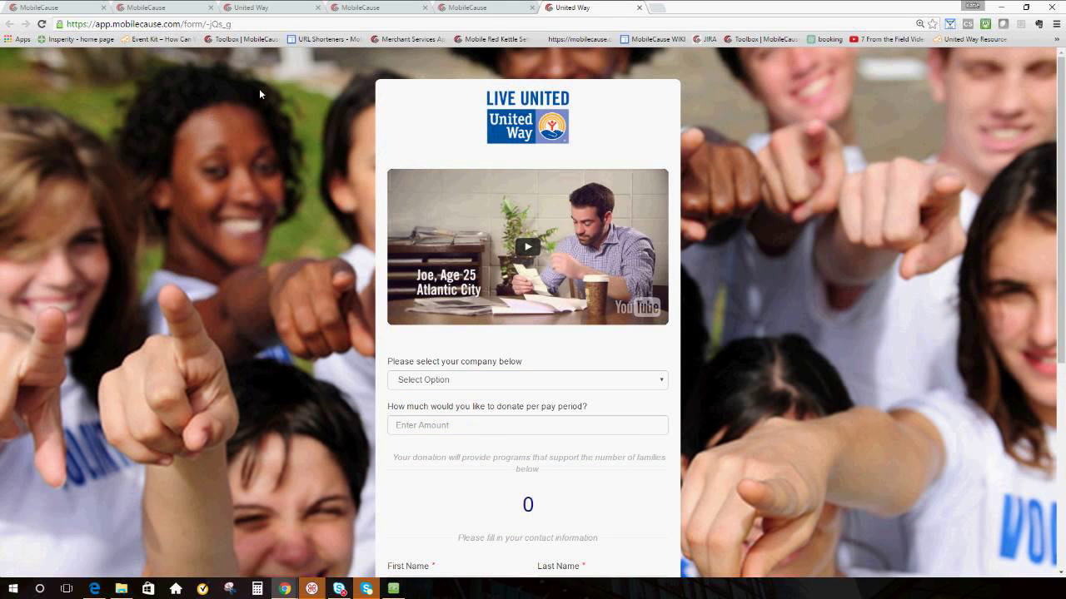
scroll(383, 166, "down", 1)
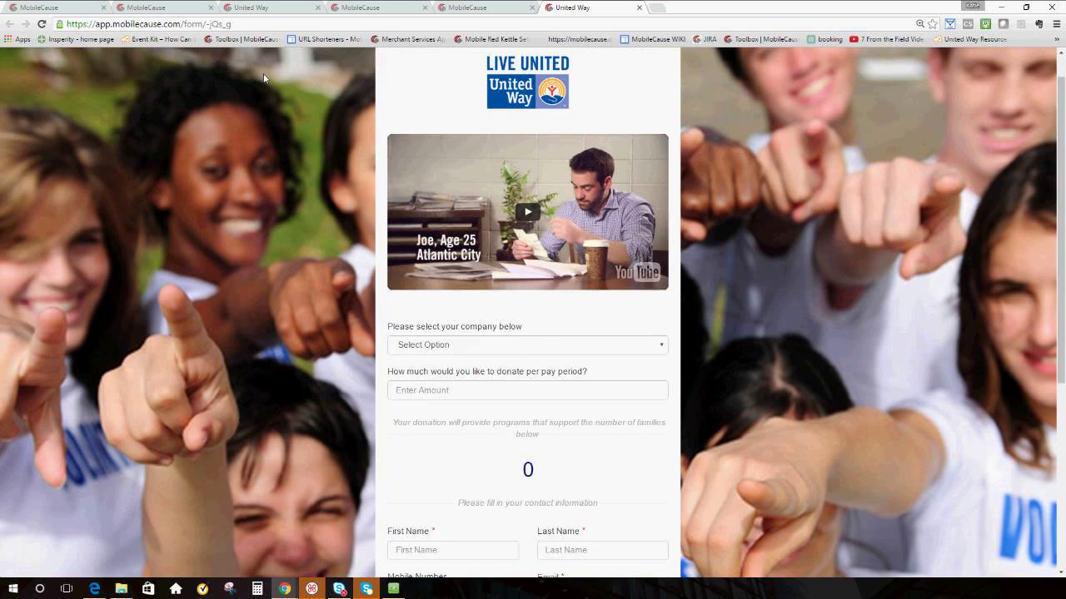
scroll(450, 216, "up", 1)
left_click(514, 256)
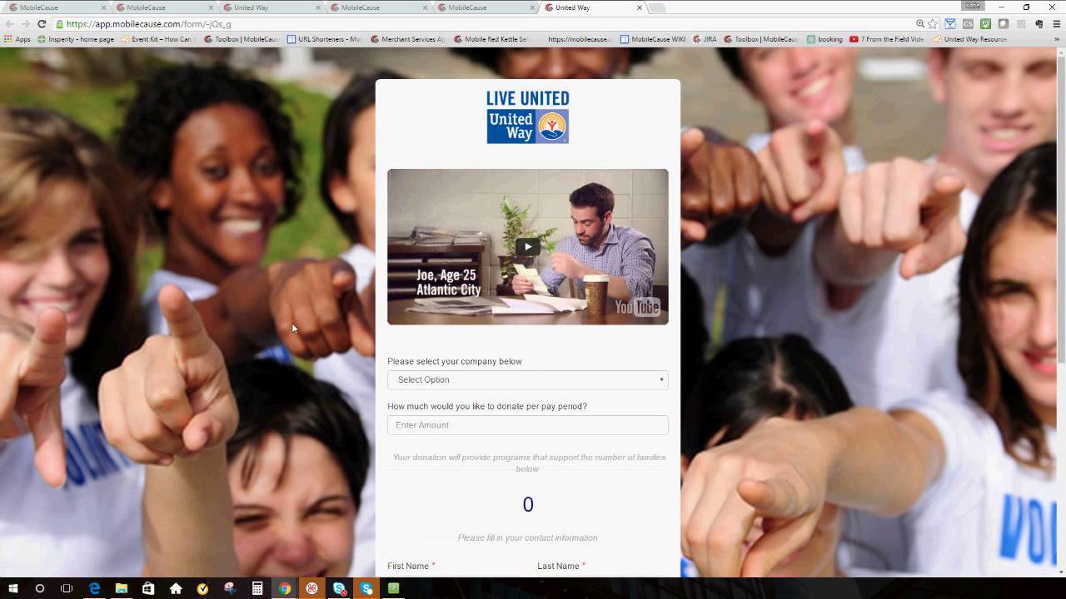
scroll(292, 323, "down", 1)
scroll(292, 323, "down", 1)
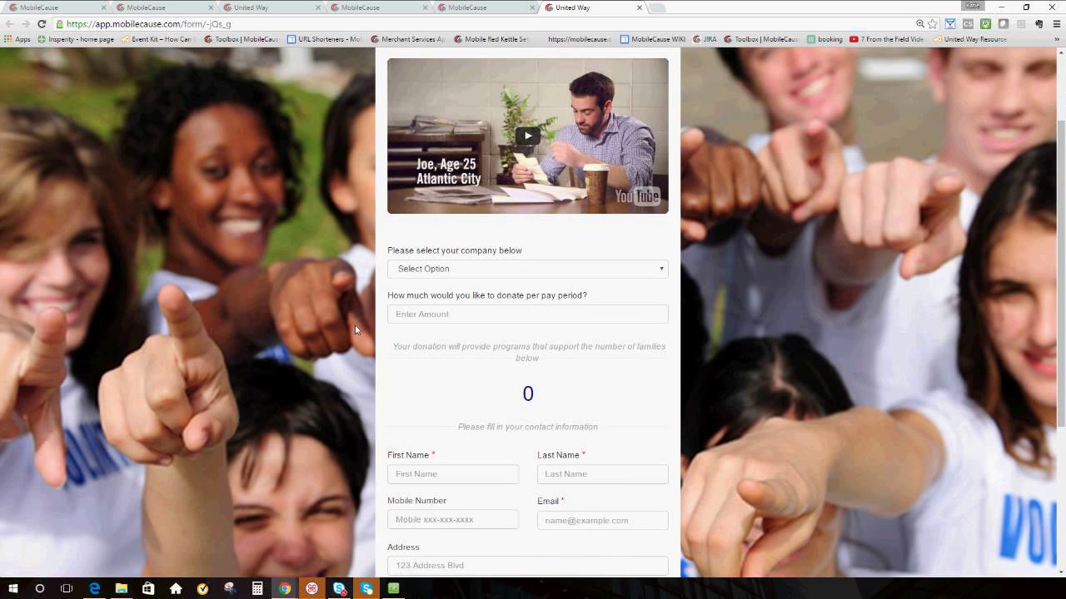
Select IBM as the company and set the donation per pay period to 5.
left_click(508, 267)
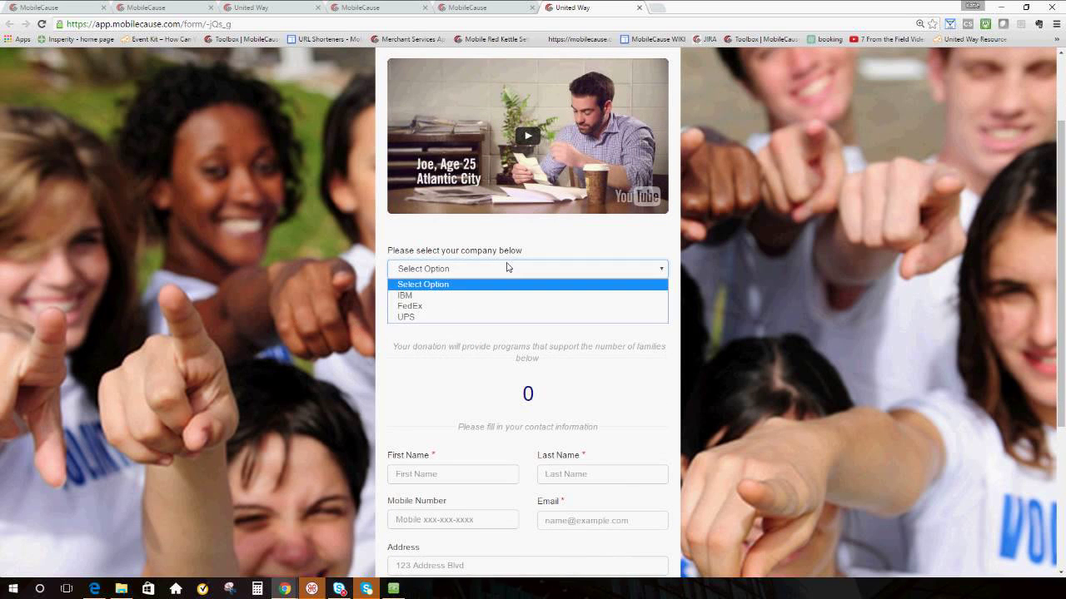
left_click(413, 297)
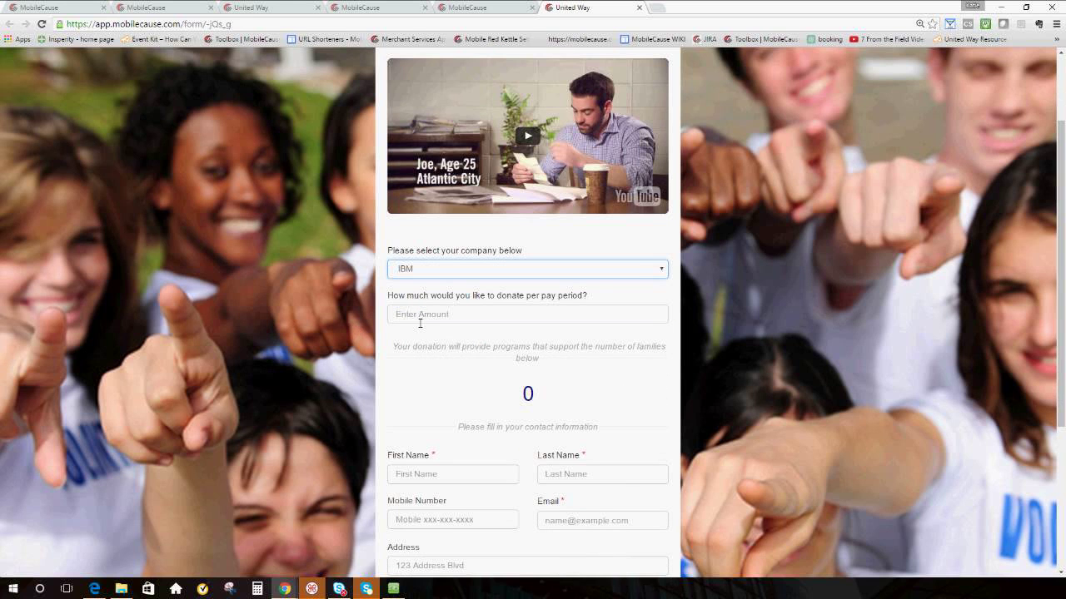
left_click(421, 323)
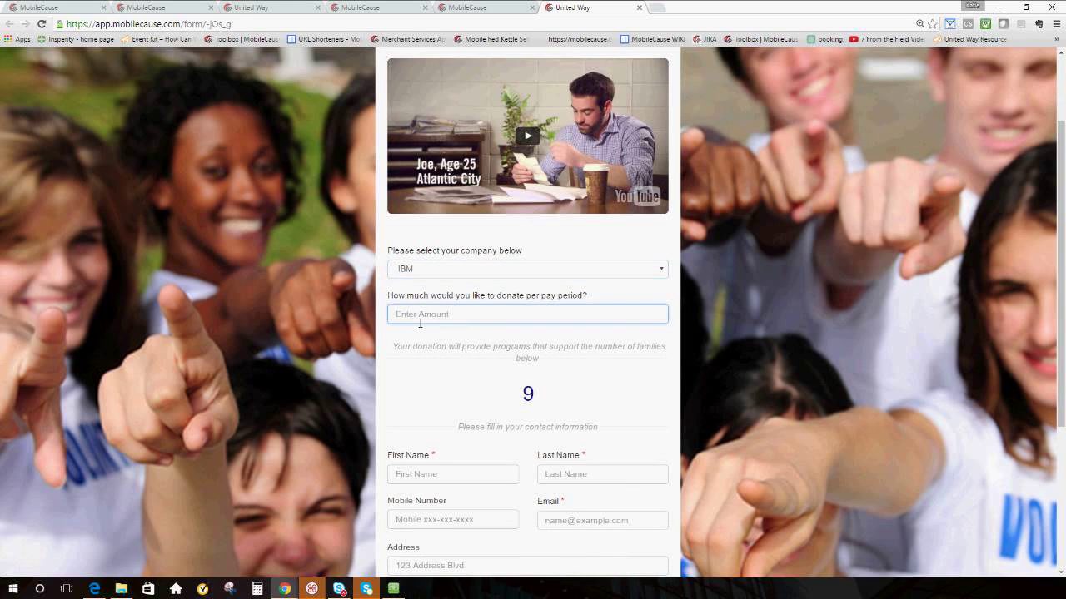
type("5")
left_click(308, 292)
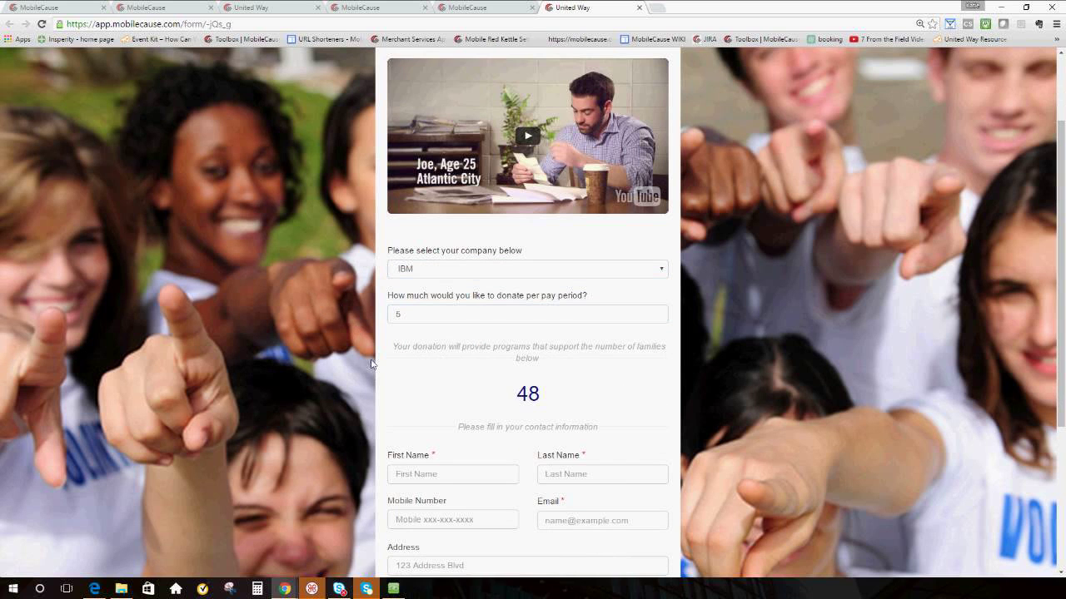
scroll(372, 358, "down", 1)
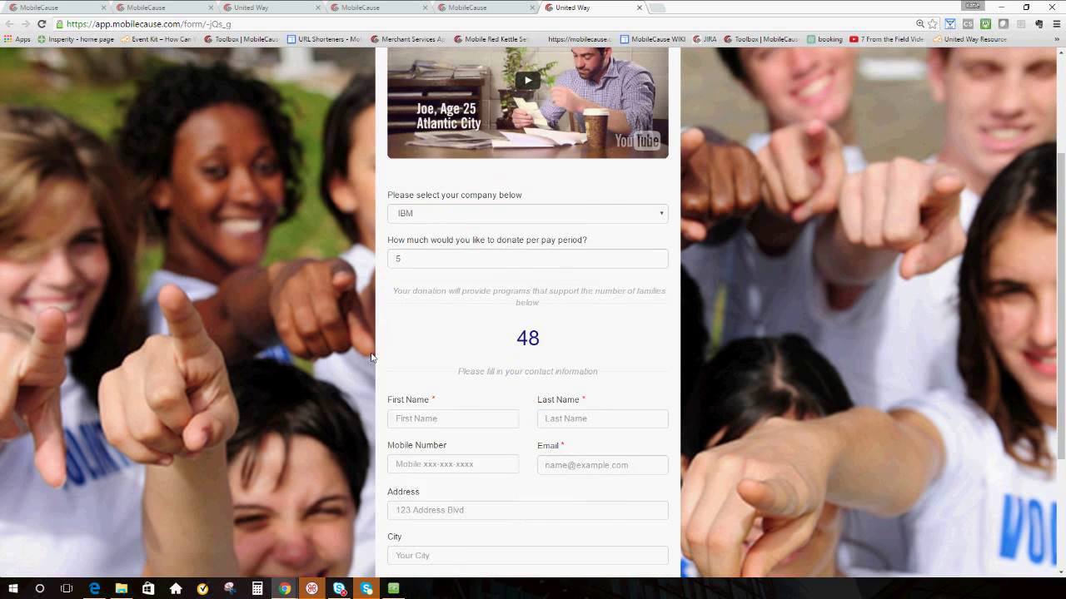
key("ctrl+plus")
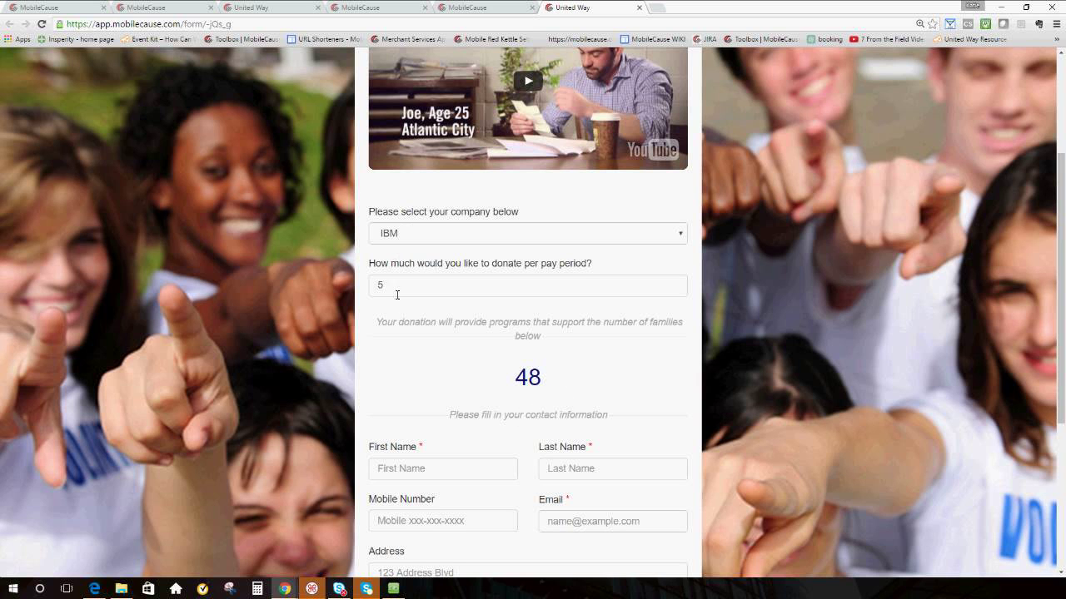
Change the donation amount per pay period to 7.
left_click_drag(403, 285, 373, 286)
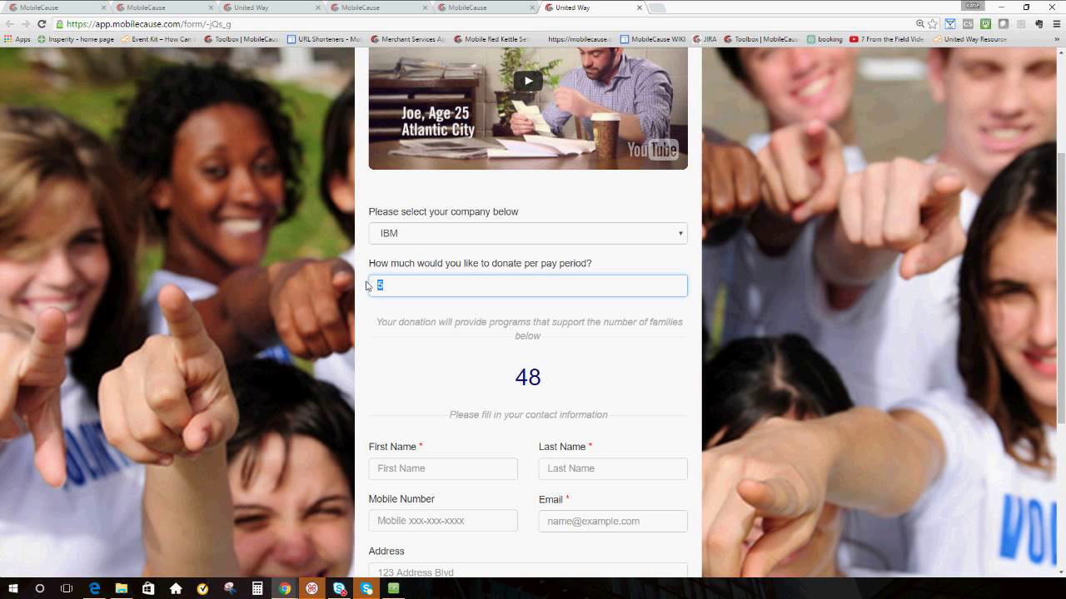
type("7")
left_click(280, 266)
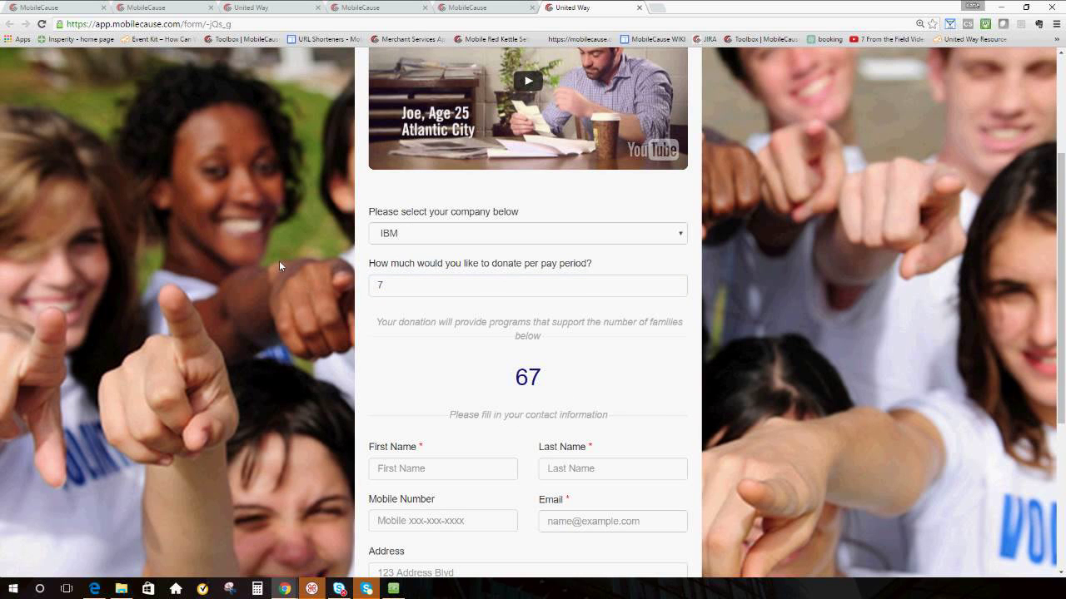
Fill in the donor's contact details from a saved autofill entry and submit the donation form.
scroll(280, 262, "up", 1)
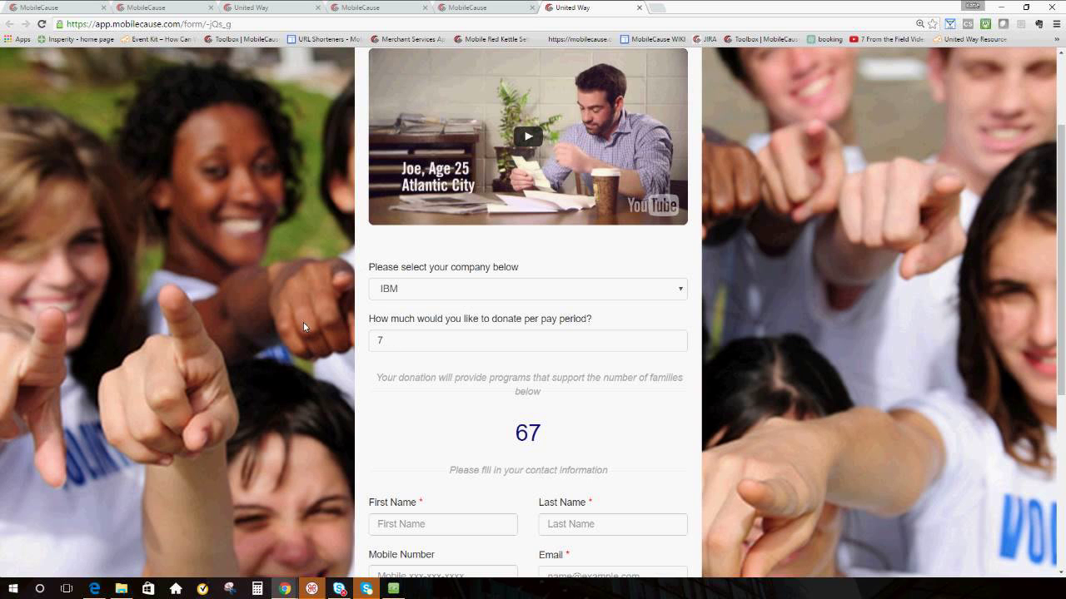
scroll(303, 324, "down", 3)
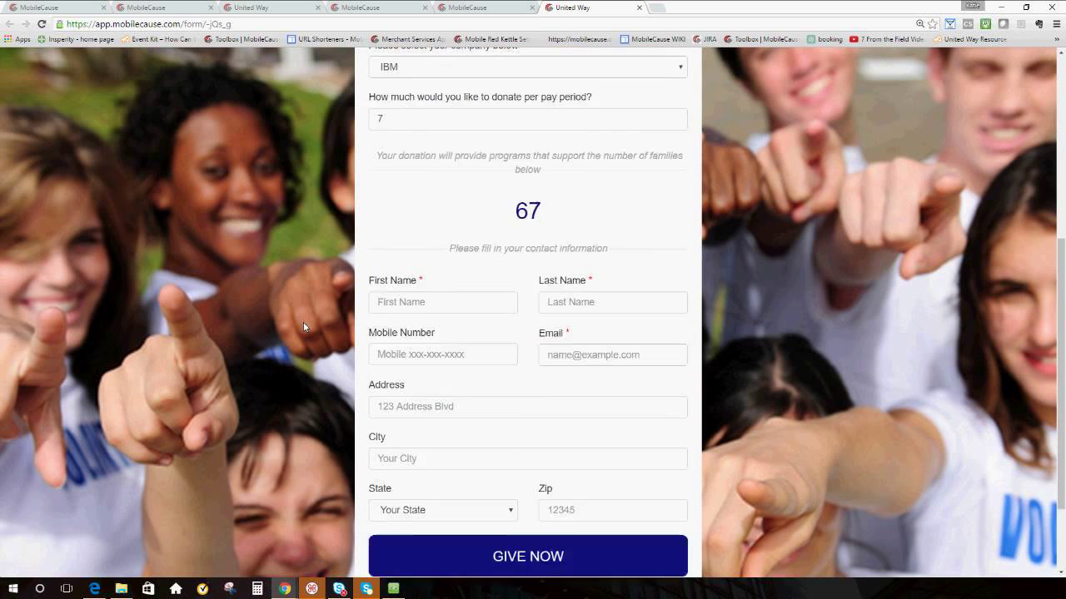
scroll(304, 327, "down", 1)
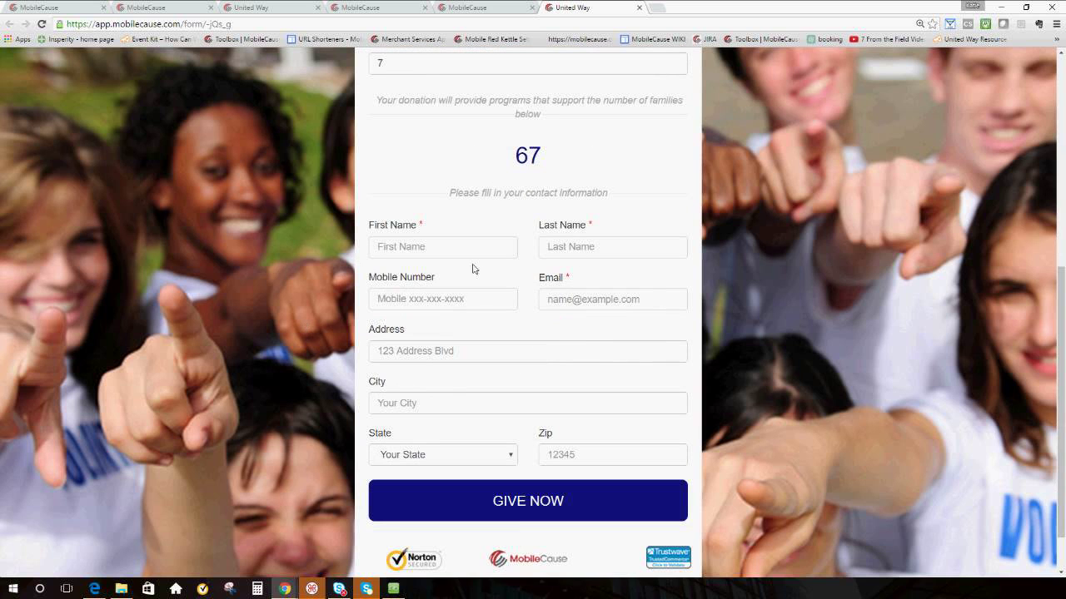
left_click(426, 251)
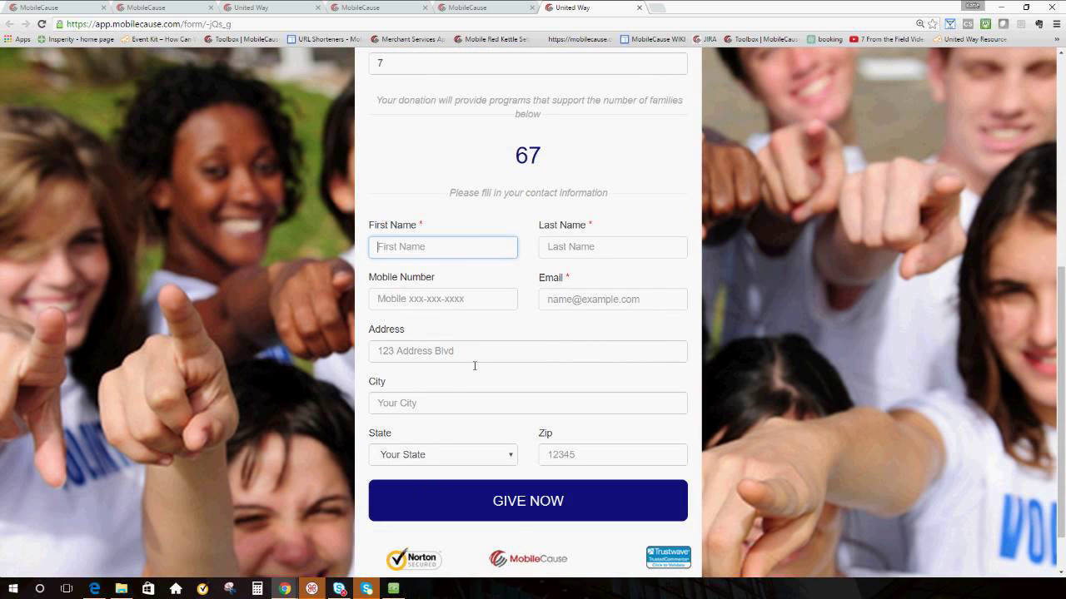
type("Katie")
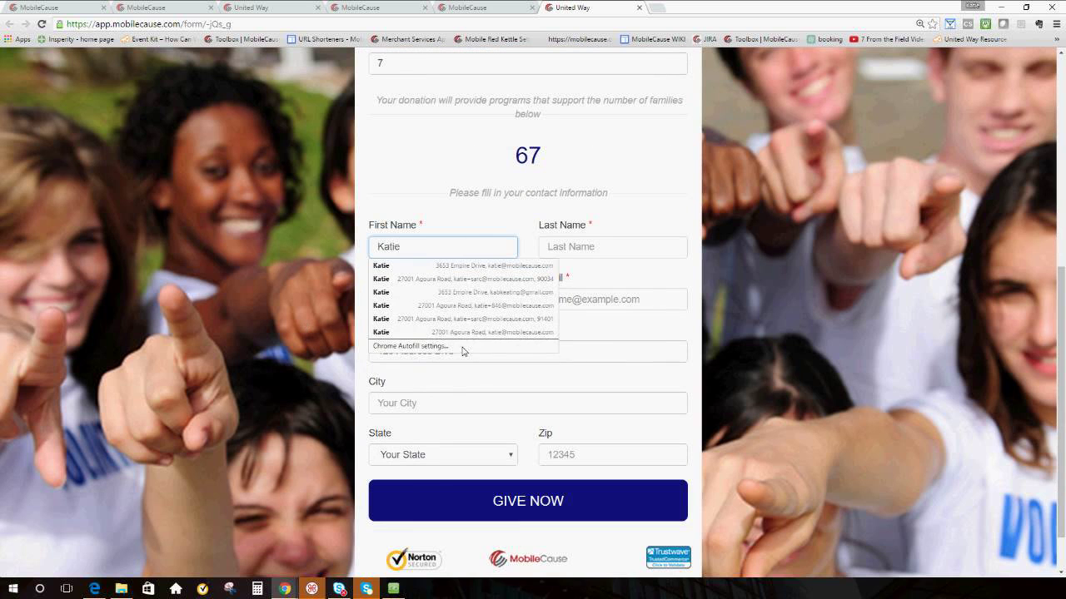
left_click(433, 279)
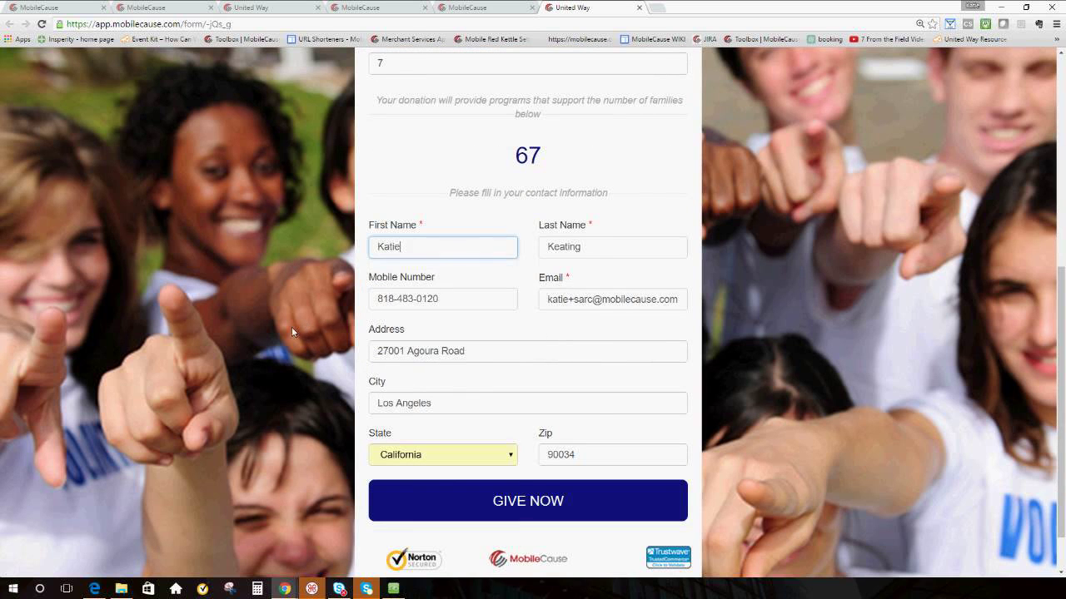
key("Tab")
key("Tab")
key("Tab")
scroll(338, 285, "up", 1)
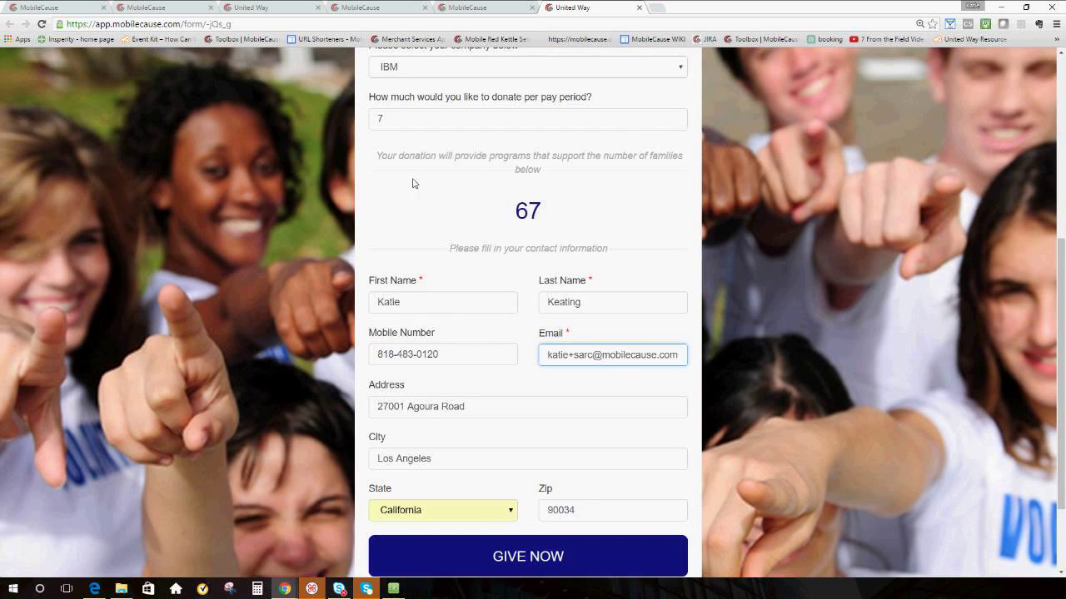
scroll(388, 212, "down", 1)
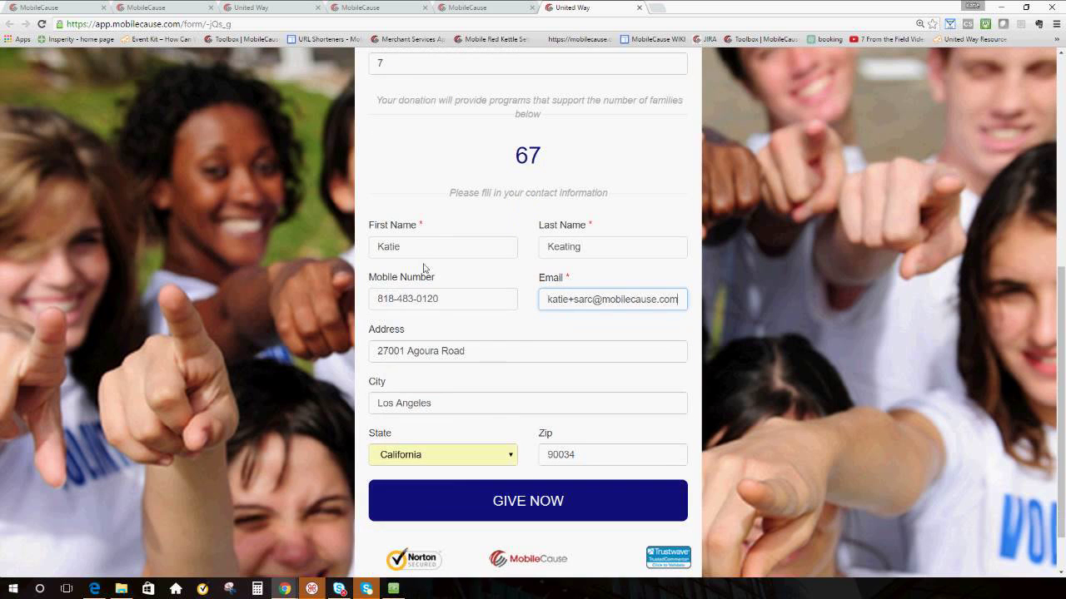
left_click(468, 502)
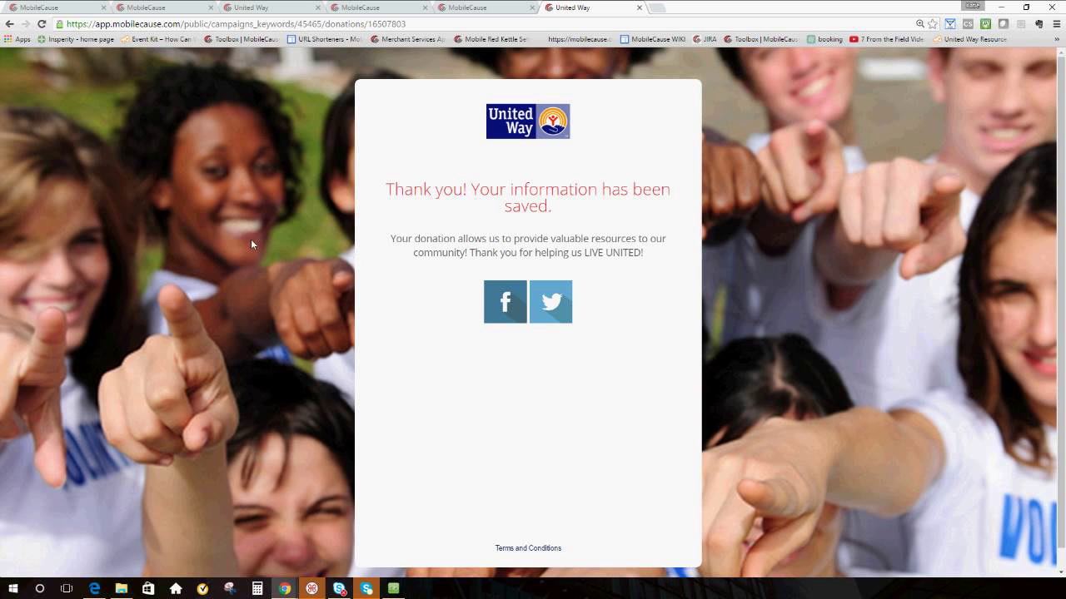
Return to the MobileCause dashboard and start setting up a new Text to Donate keyword.
left_click(41, 9)
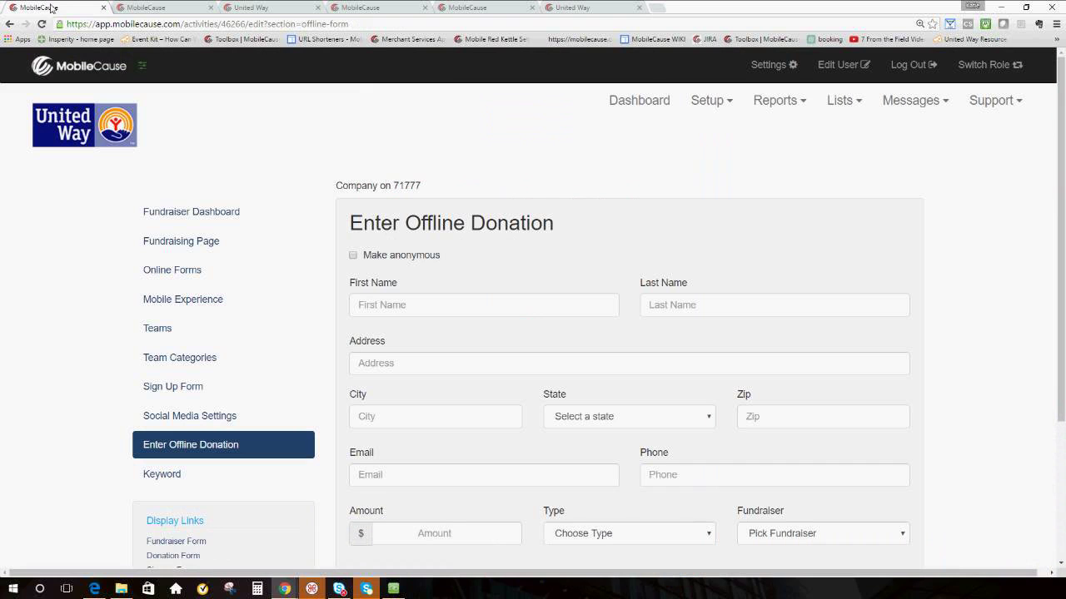
left_click(642, 107)
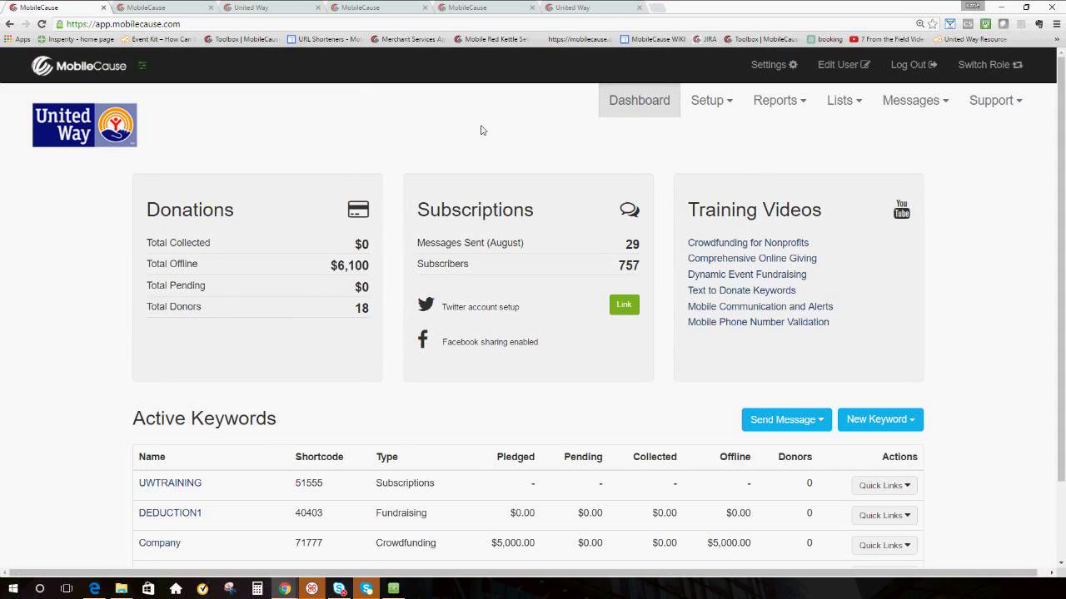
left_click(714, 108)
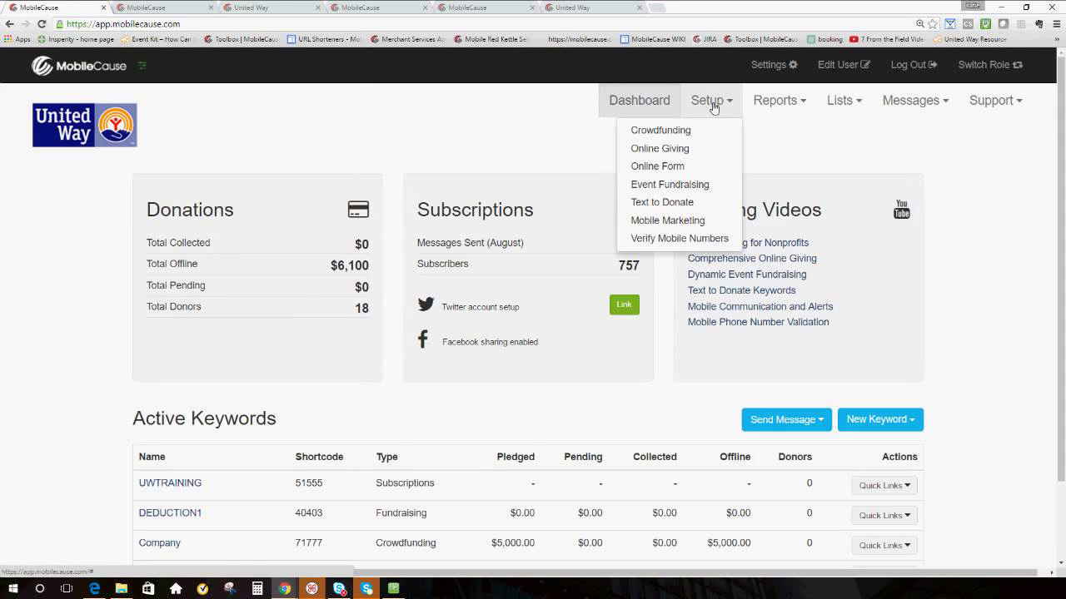
left_click(684, 204)
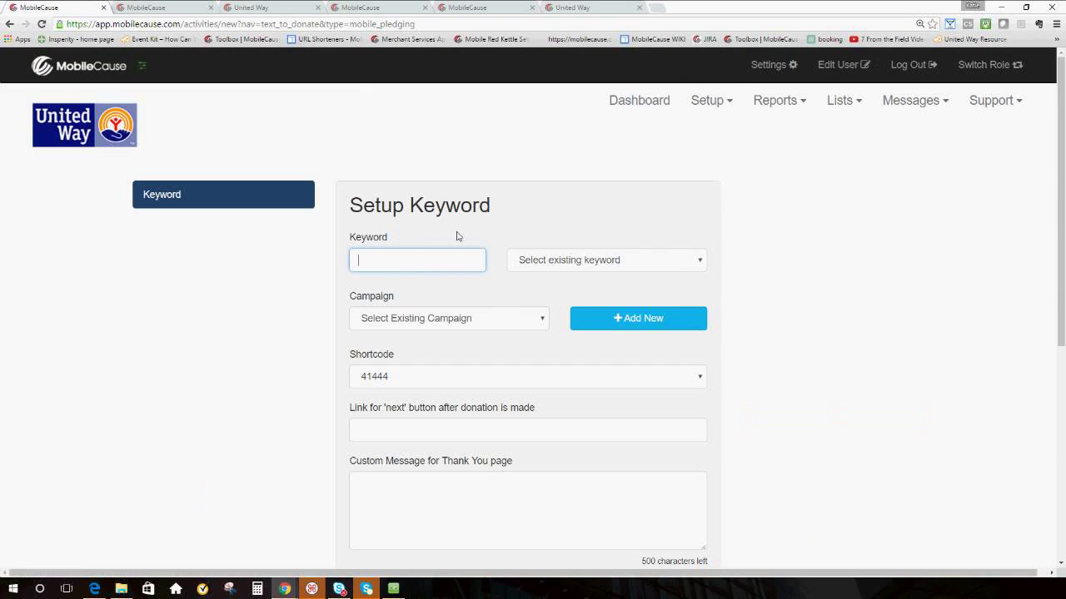
Enter DEDUCTION as the keyword and assign it to the campaign Payroll Deduction Webinar August 2016.
left_click(408, 266)
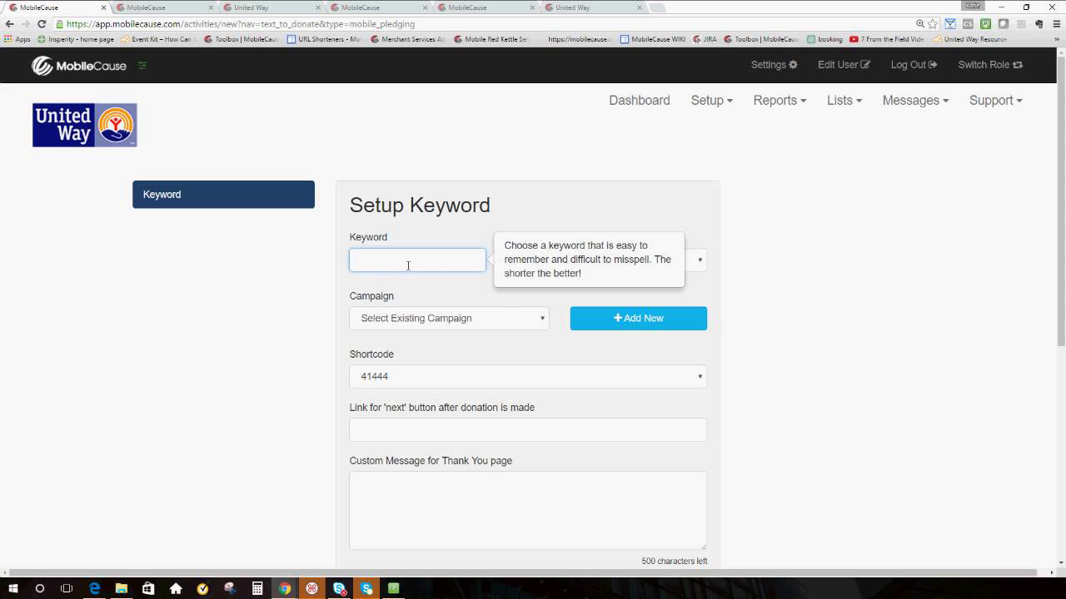
type("DEDUCTIO")
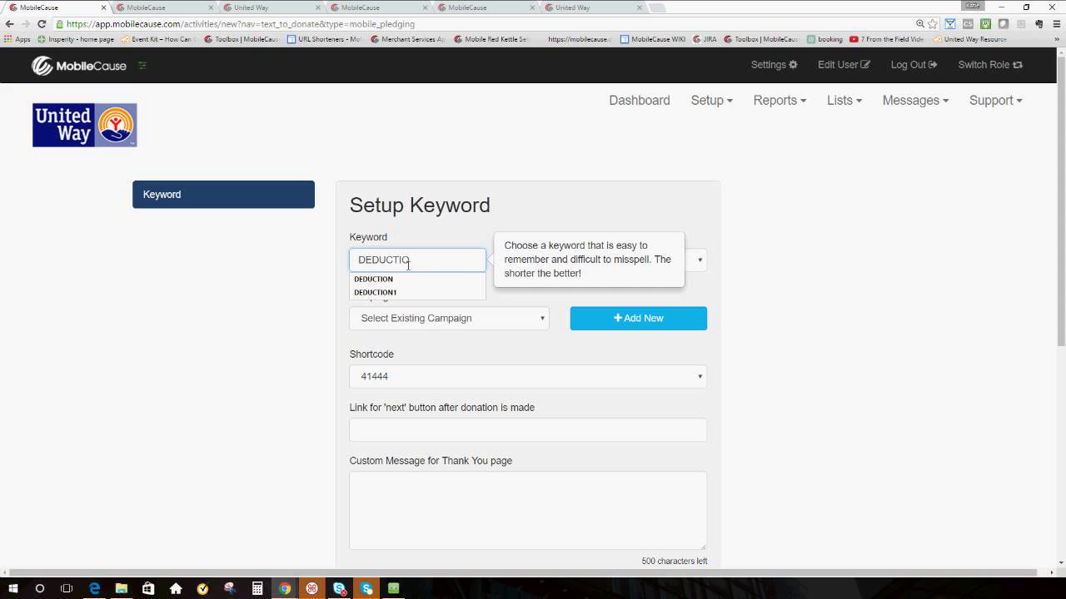
type("N")
left_click(294, 267)
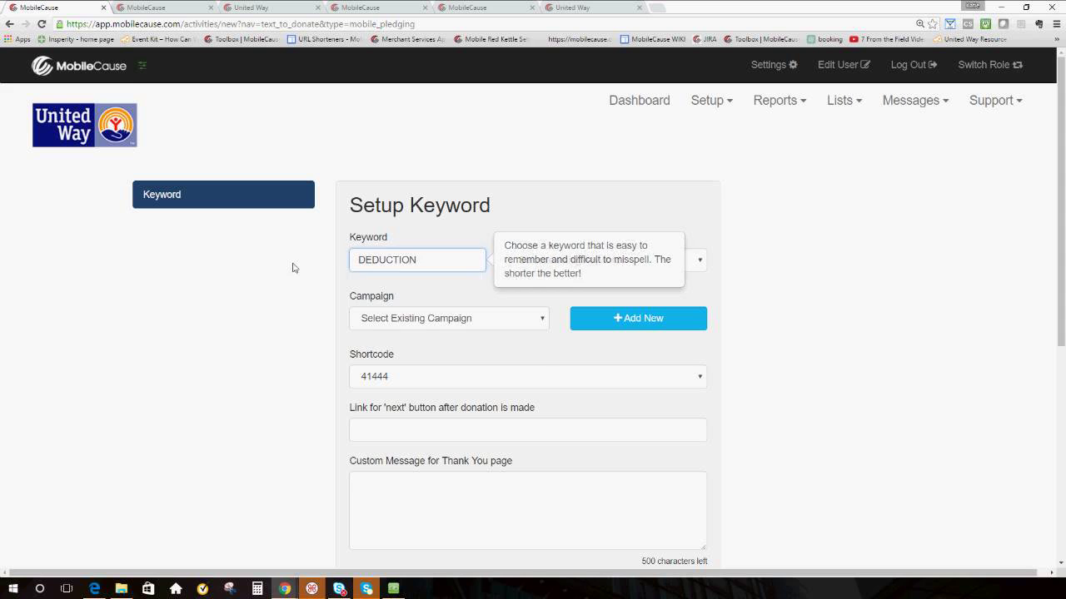
left_click(417, 319)
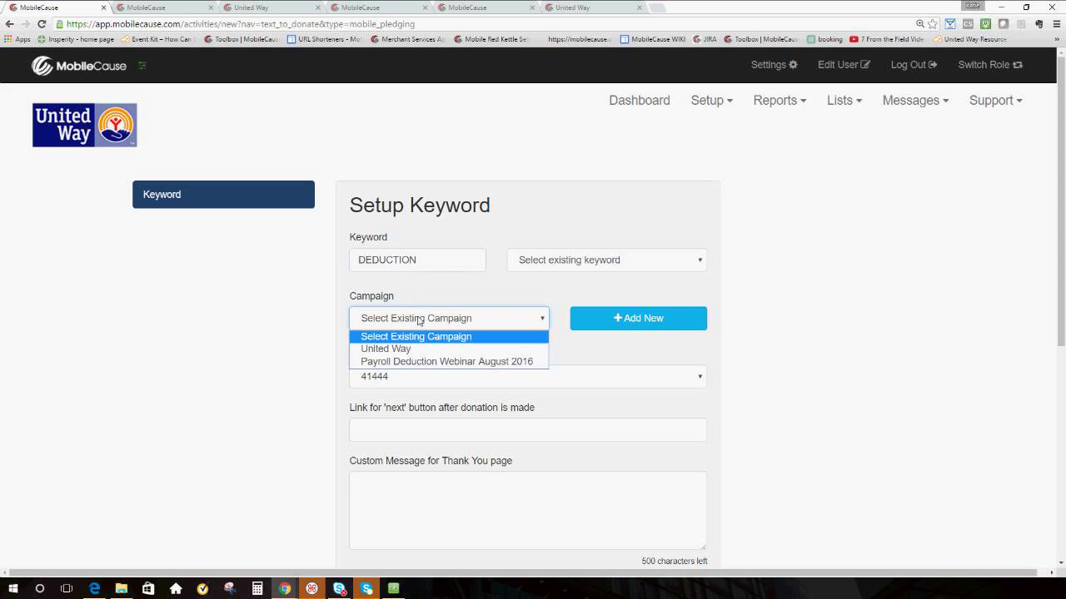
left_click(450, 363)
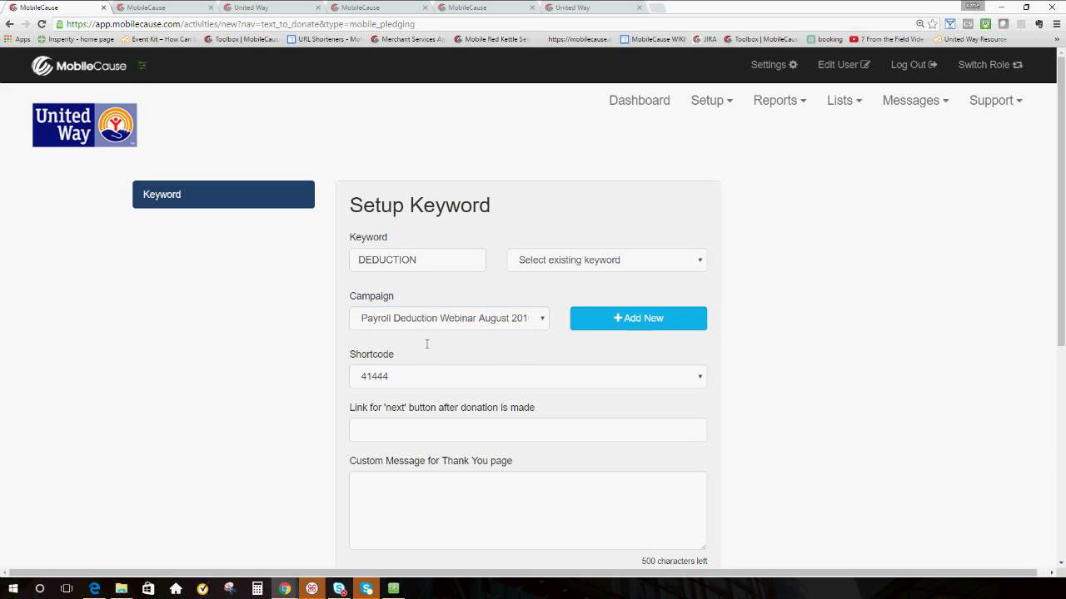
Set the keyword's shortcode to 40403.
scroll(305, 283, "down", 1)
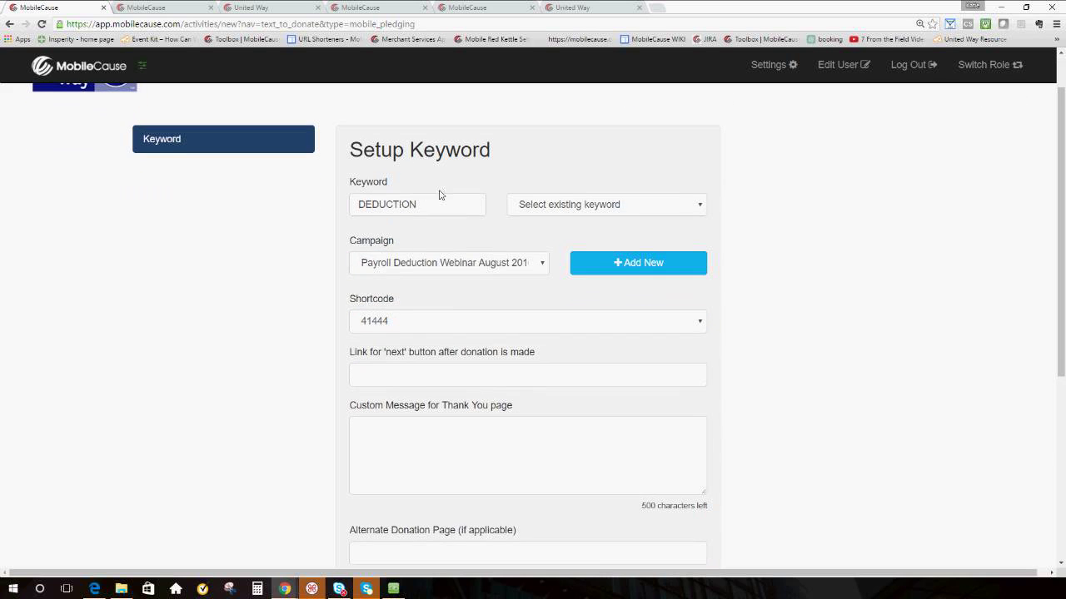
left_click(411, 323)
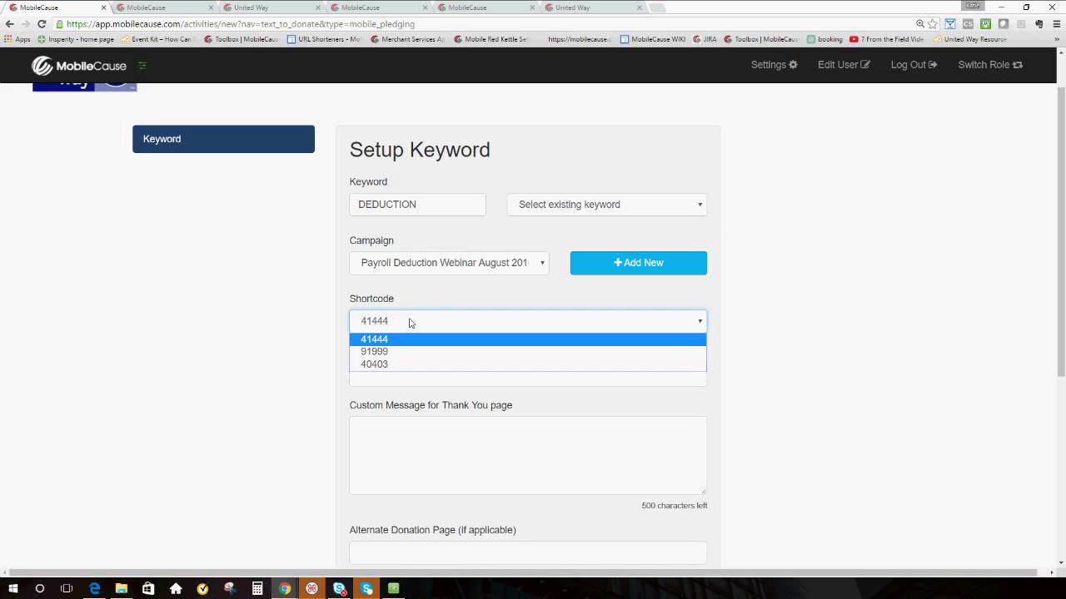
left_click(388, 366)
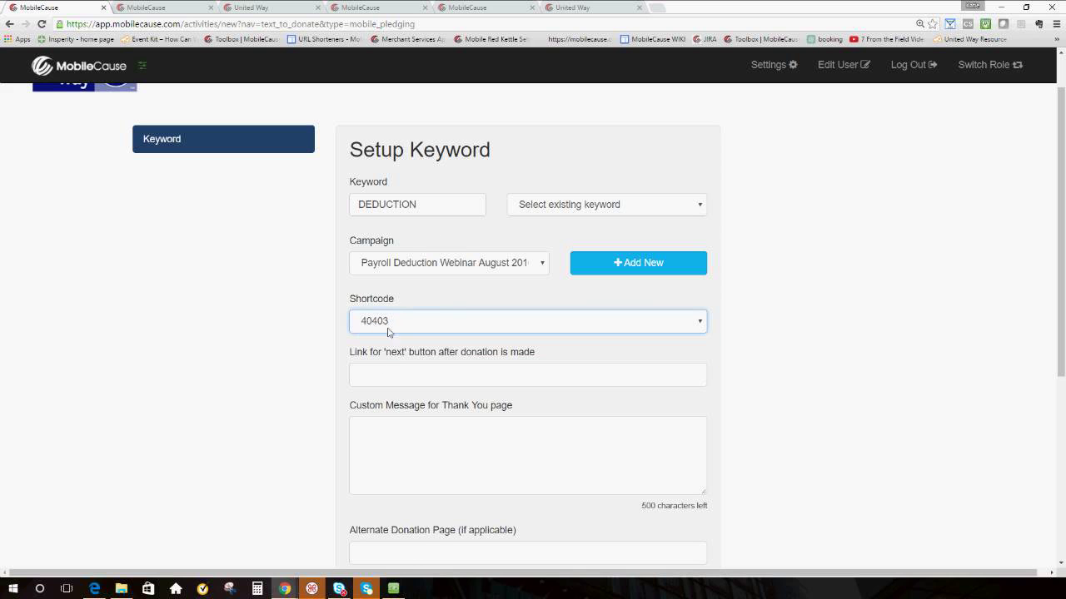
left_click(259, 341)
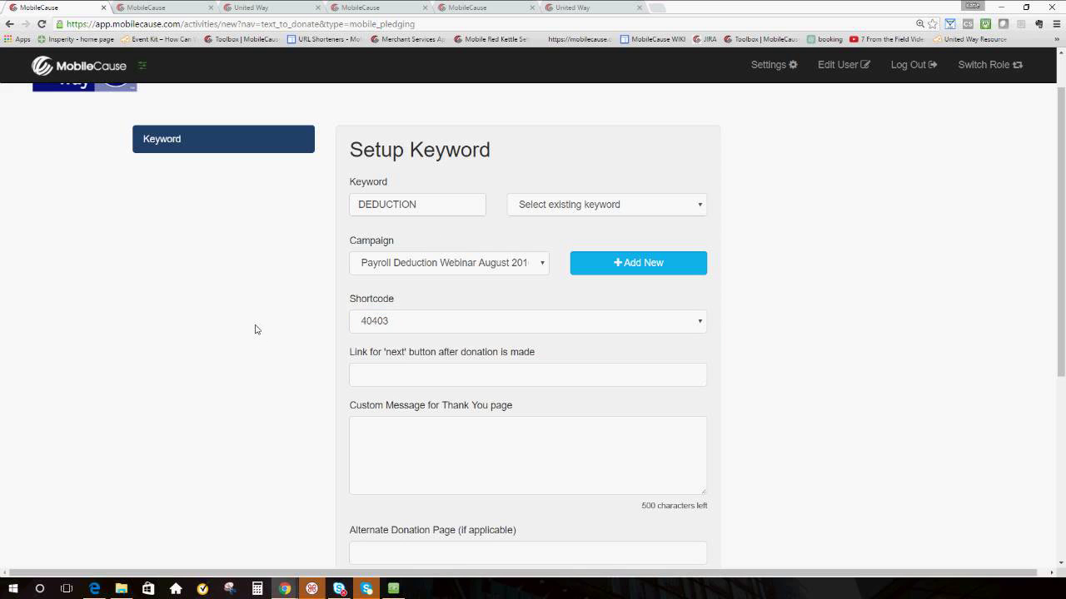
scroll(295, 247, "down", 1)
scroll(286, 293, "down", 1)
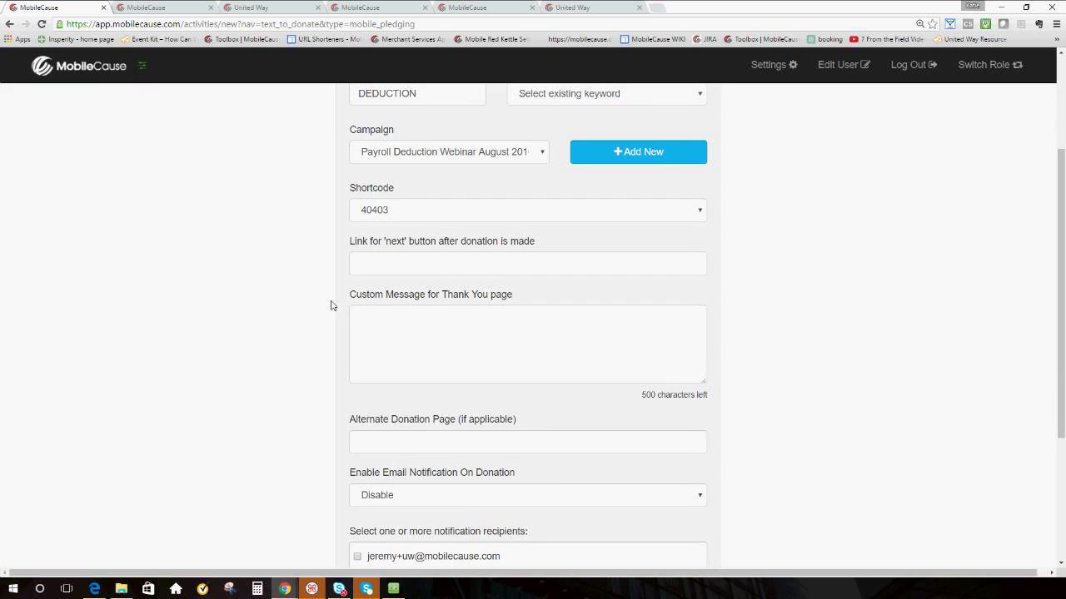
left_click(398, 331)
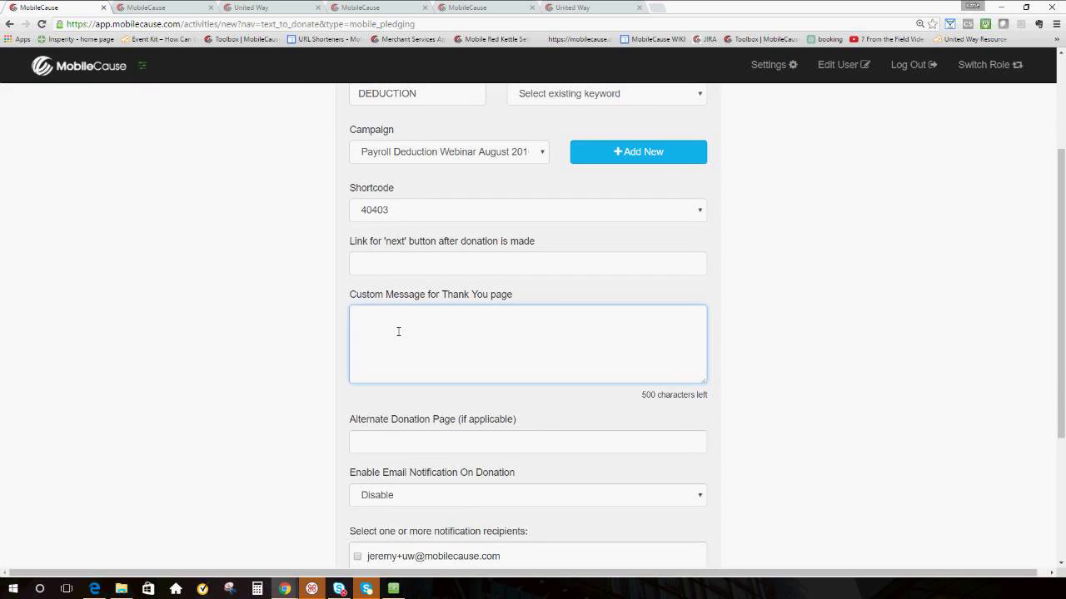
type("yOUR DONATION HELPS US l")
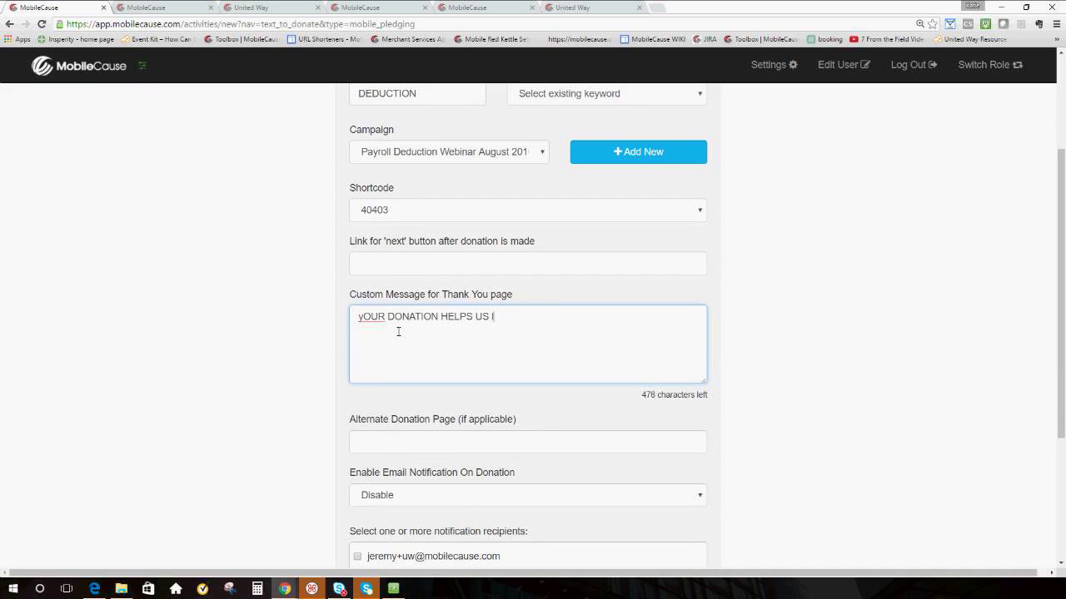
type("ive united!")
key("ctrl+a")
key("BackSpace")
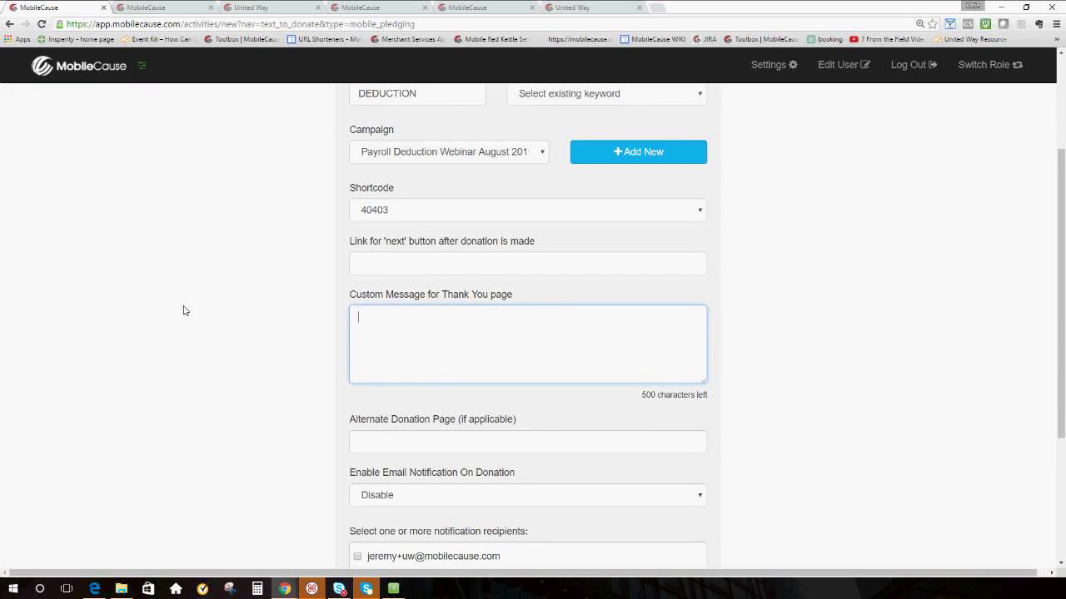
Enter "Your donation helps us LIVE UNITED!" as the custom message for the Thank You page.
type("Your D")
key("BackSpace")
type("donation helps us ")
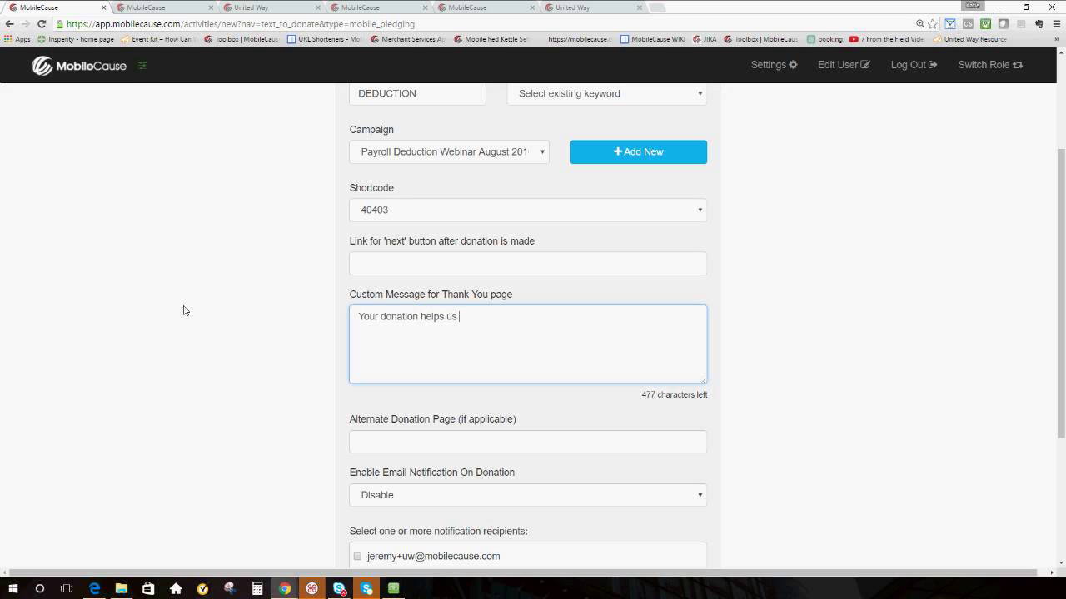
type("LIVE UNITED!")
left_click(235, 352)
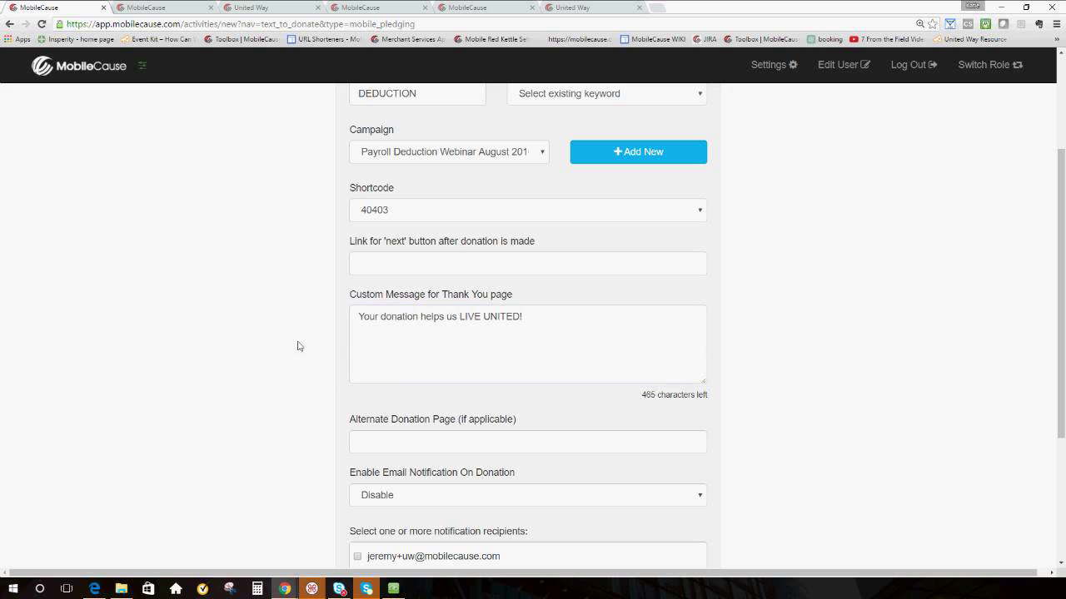
Save the new DEDUCTION keyword setup.
mouse_move(708, 405)
left_mouse_down()
mouse_move(685, 398)
mouse_move(706, 400)
left_mouse_up()
left_click(560, 409)
scroll(236, 414, "down", 2)
scroll(241, 412, "down", 1)
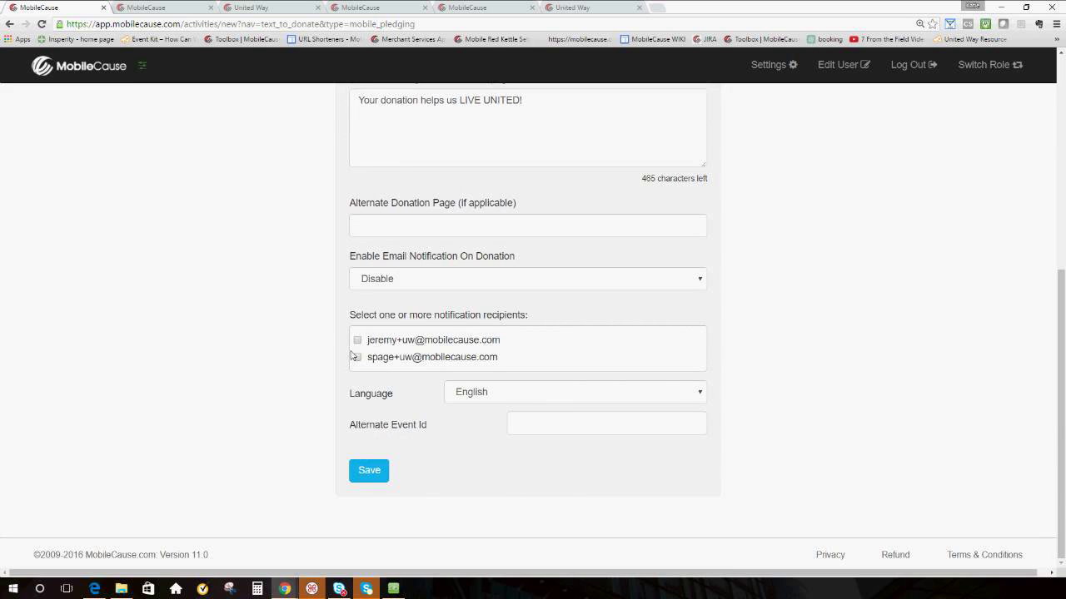
left_click(382, 474)
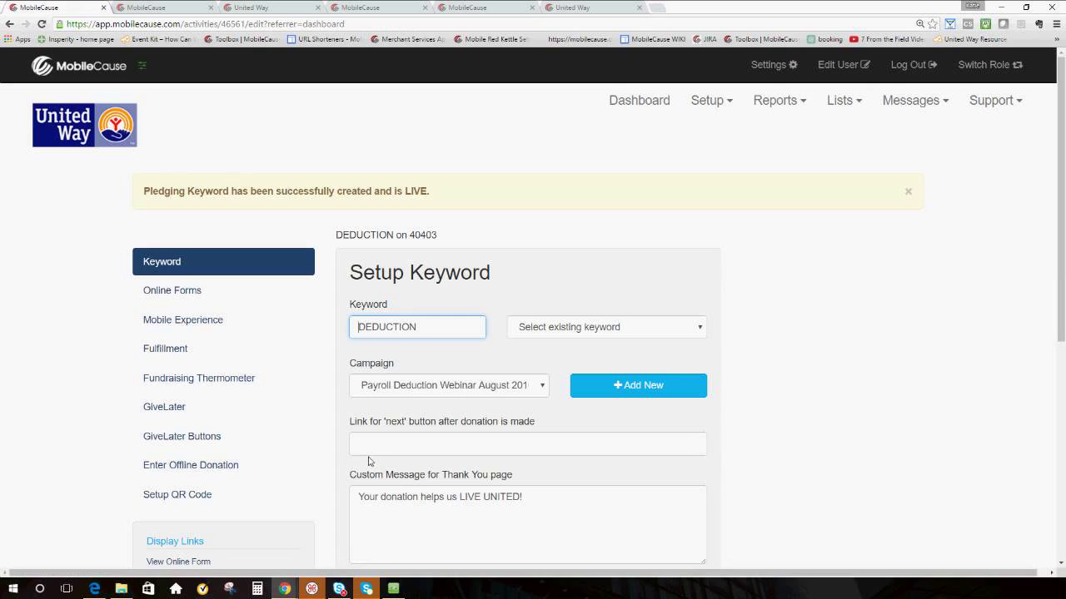
left_click(76, 223)
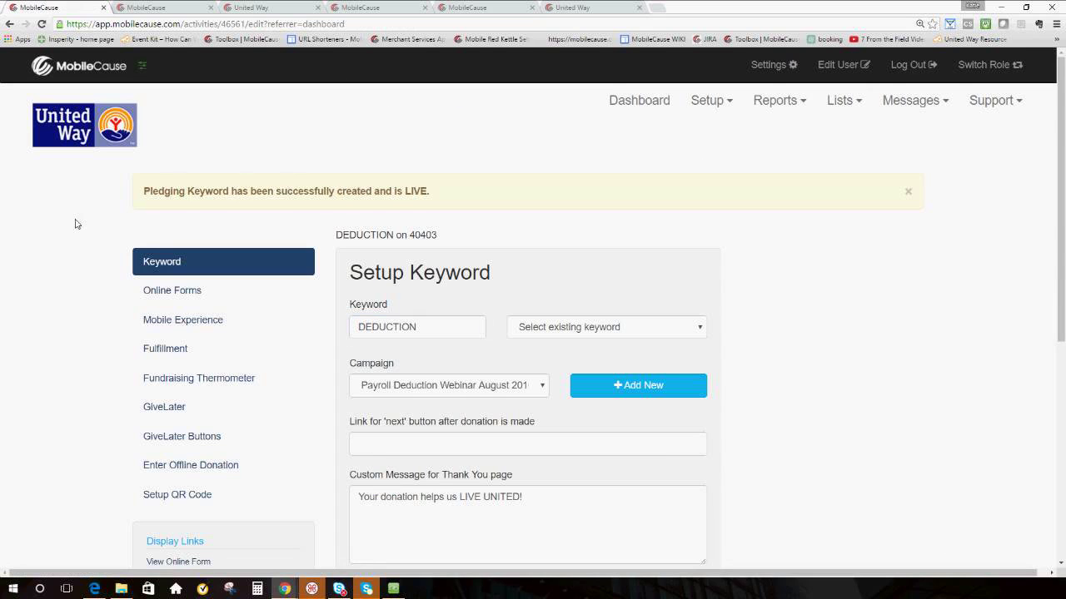
Open the keyword's online forms and upload UWW LIVE UNITED LOGO_print as the default form's campaign logo.
left_click(169, 296)
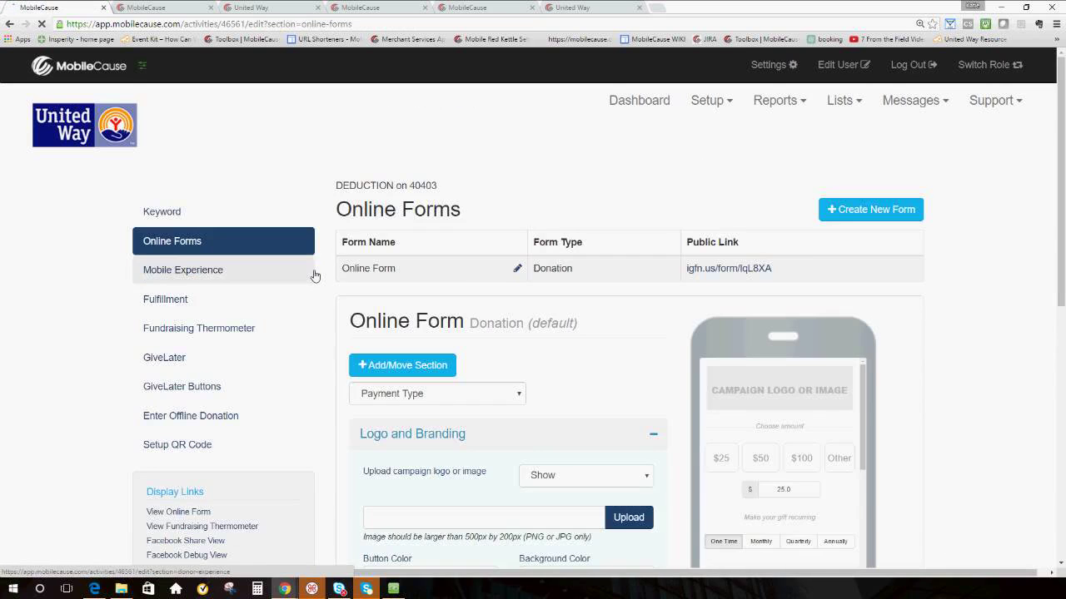
scroll(312, 275, "down", 3)
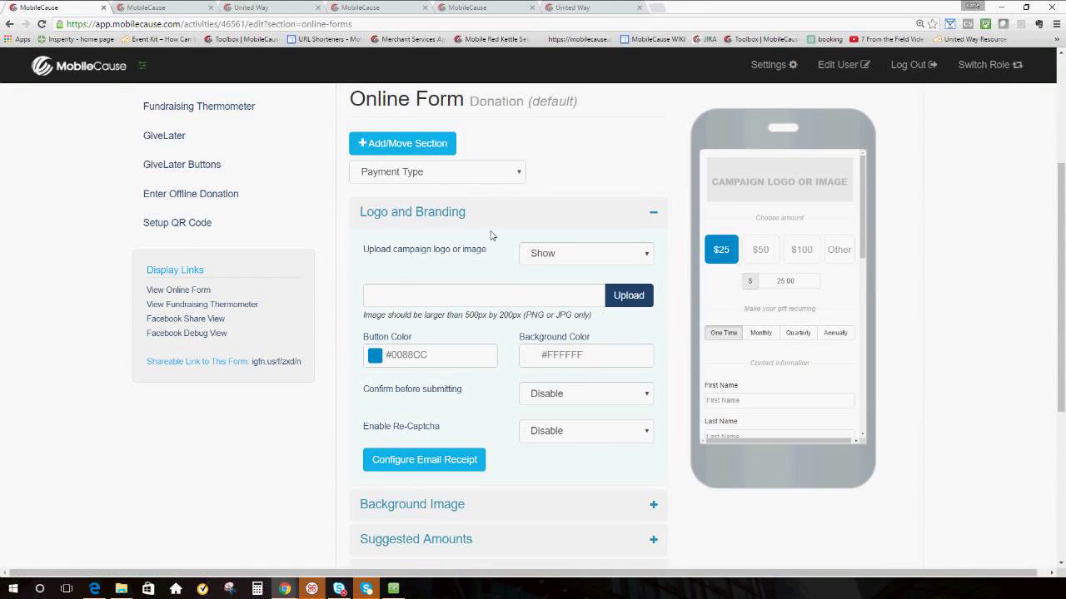
scroll(400, 284, "down", 1)
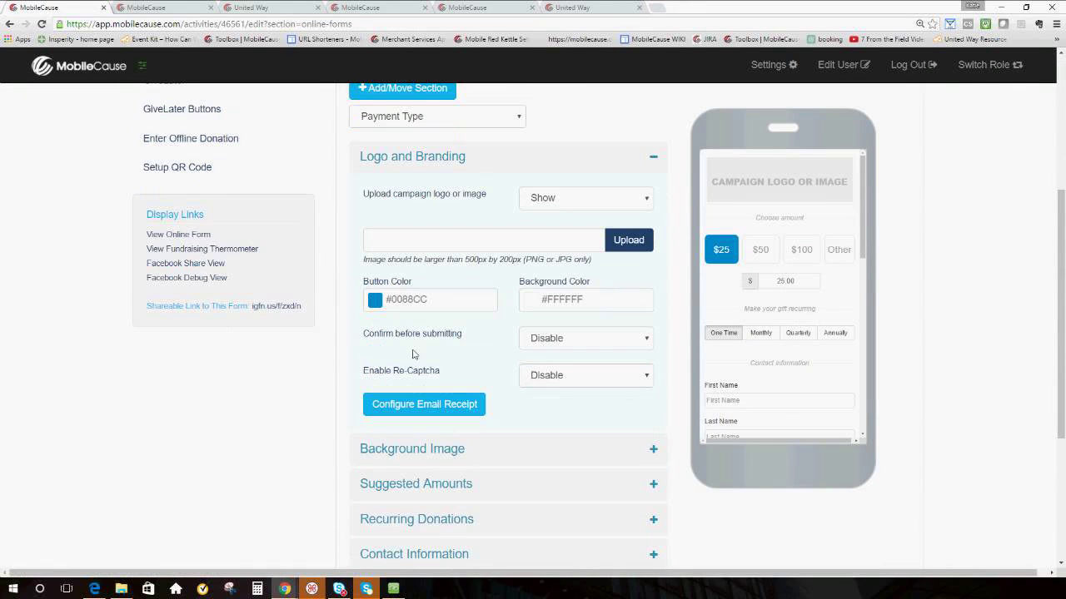
scroll(421, 486, "down", 1)
scroll(421, 486, "down", 2)
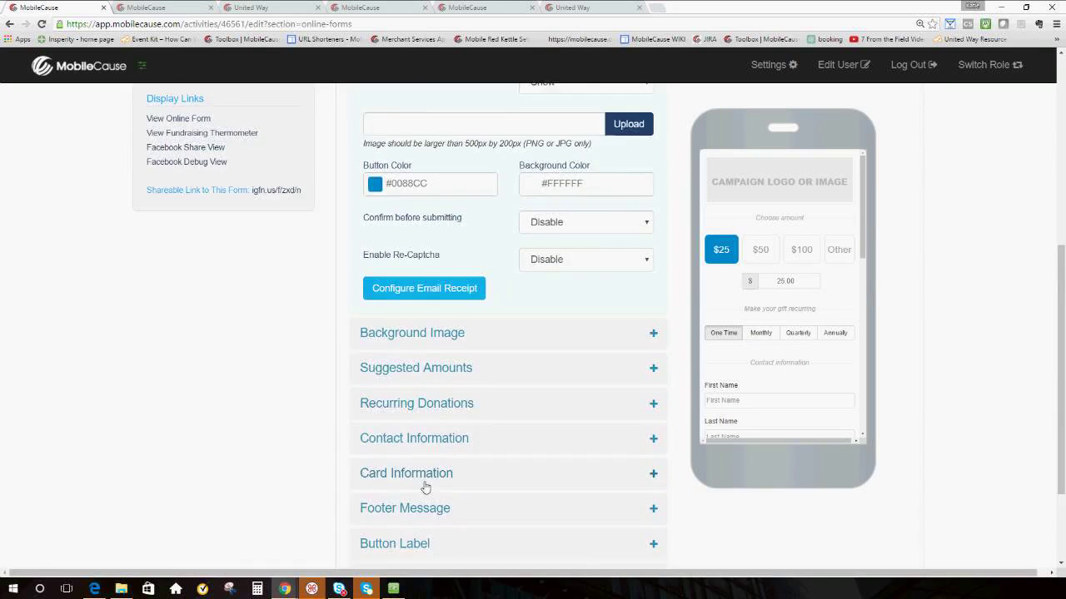
scroll(431, 497, "up", 3)
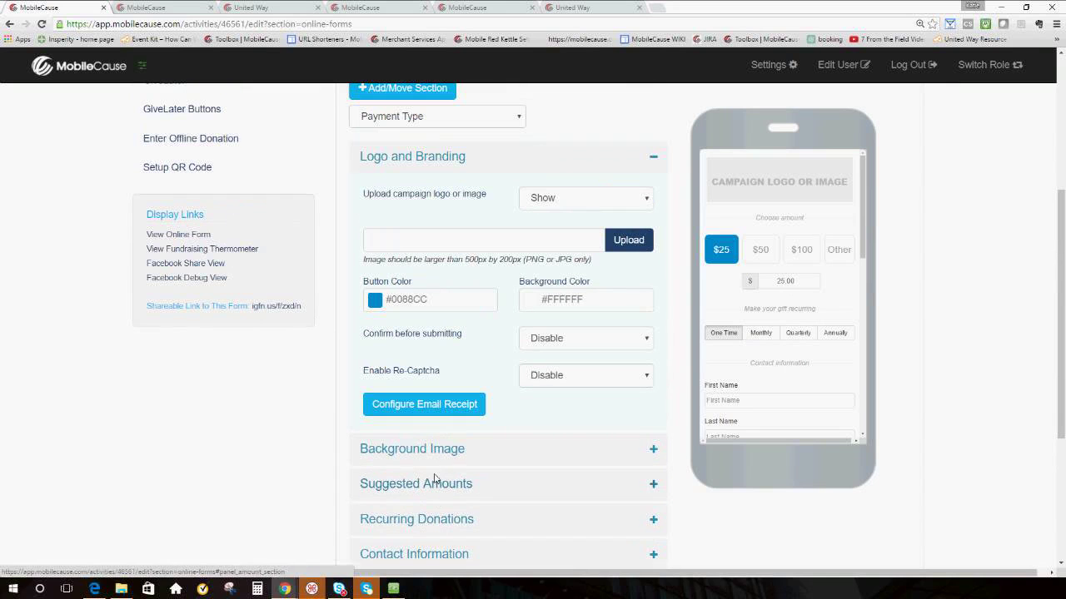
left_click(626, 243)
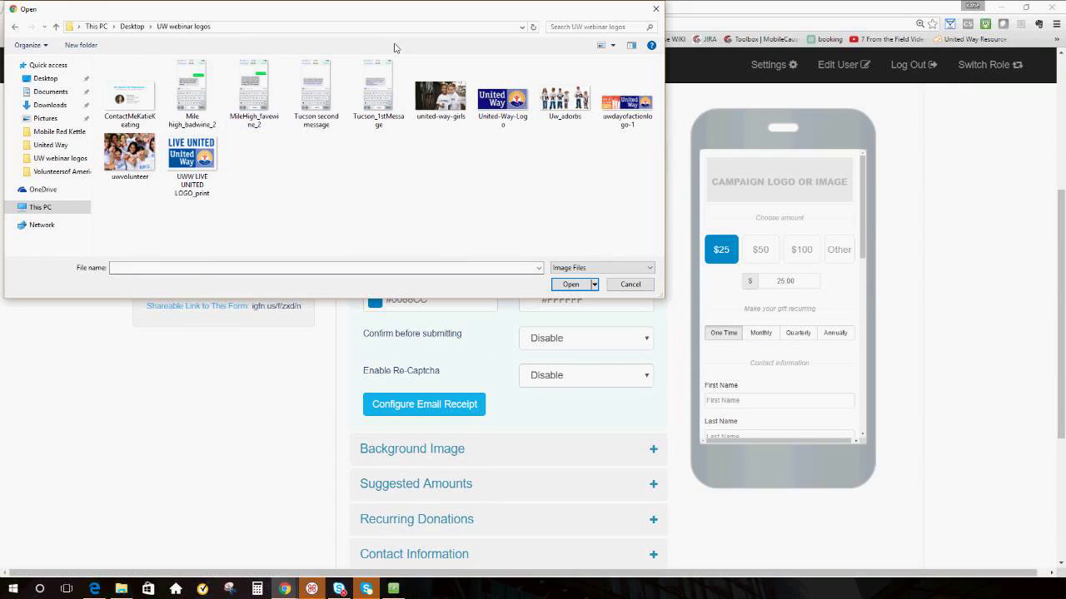
left_click(195, 154)
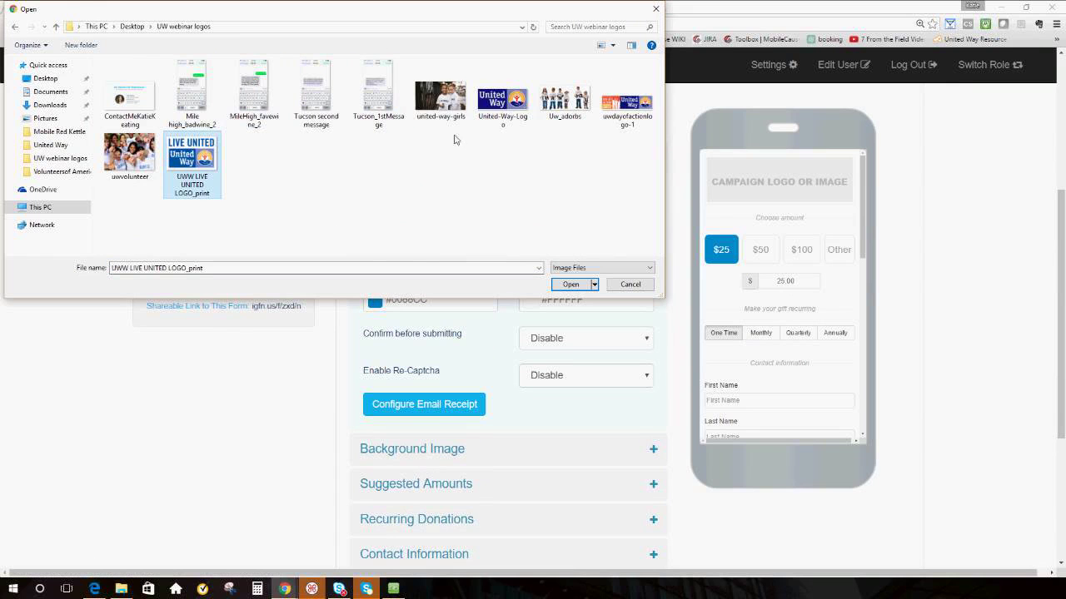
left_click(575, 284)
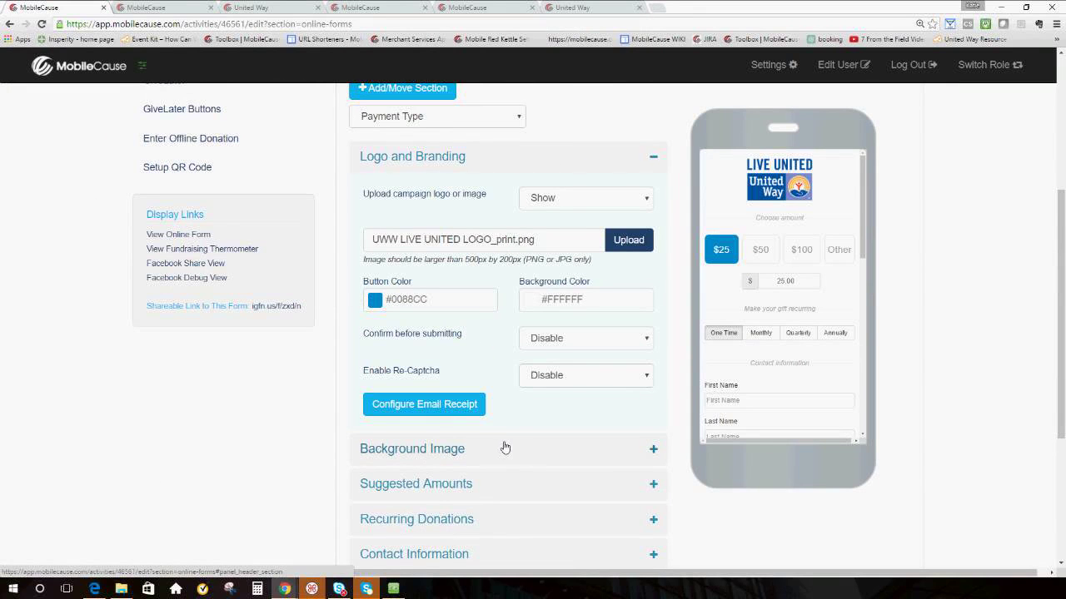
Upload uwvolunteer as the form's background image, then view the public online form and return to the form editor.
left_click(553, 447)
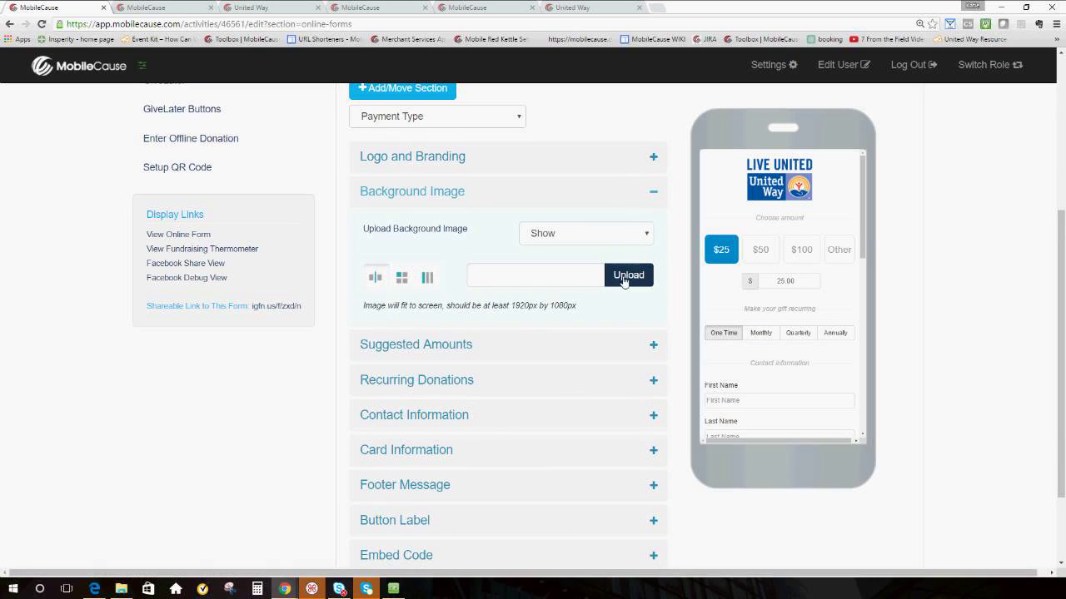
left_click(631, 278)
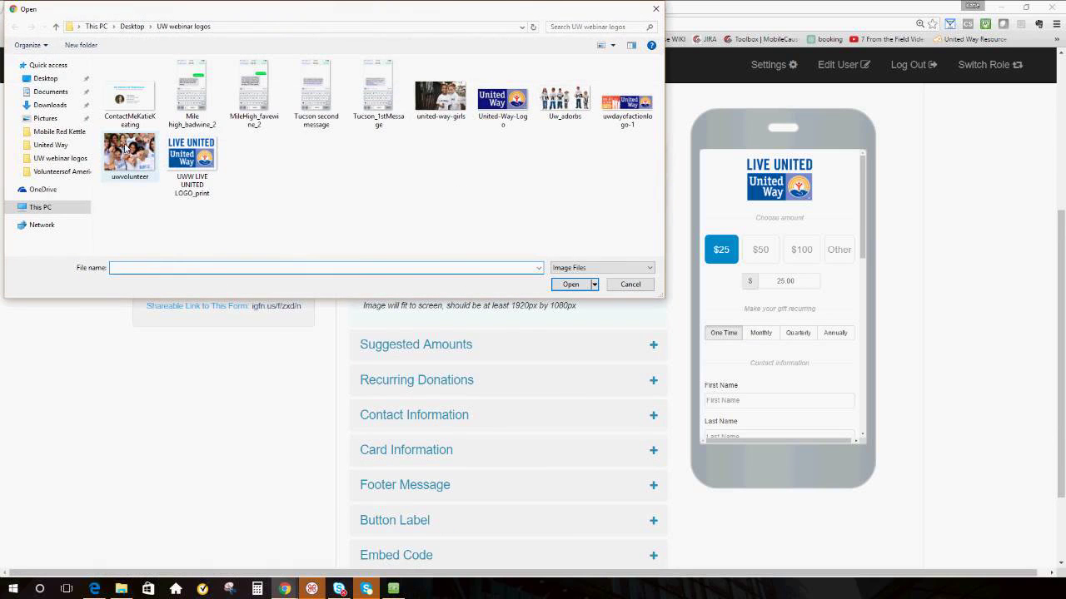
left_click(126, 150)
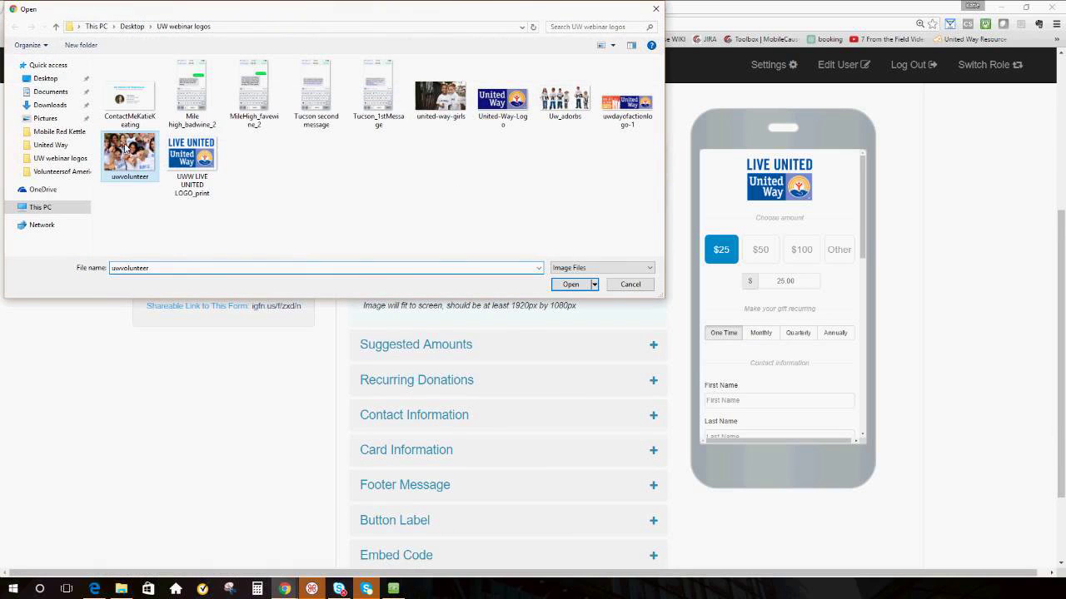
left_click(566, 283)
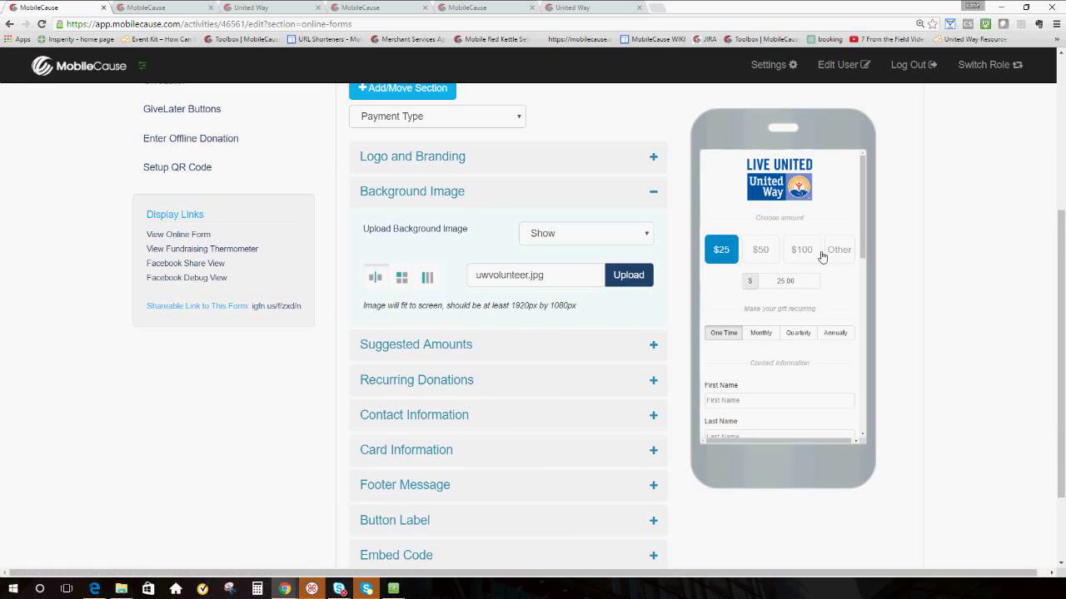
left_click(178, 236)
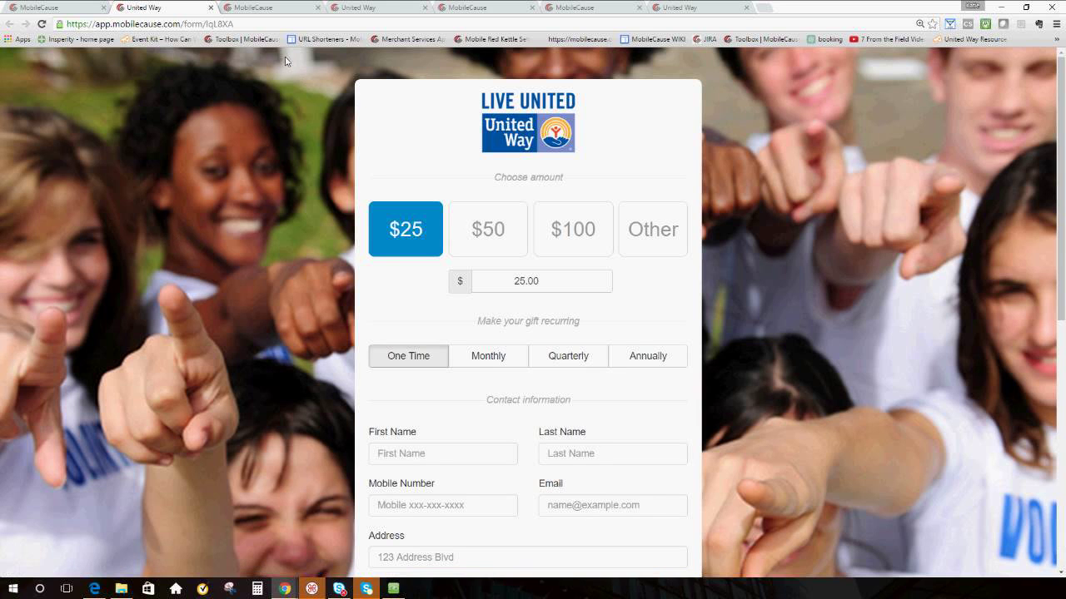
left_click(58, 6)
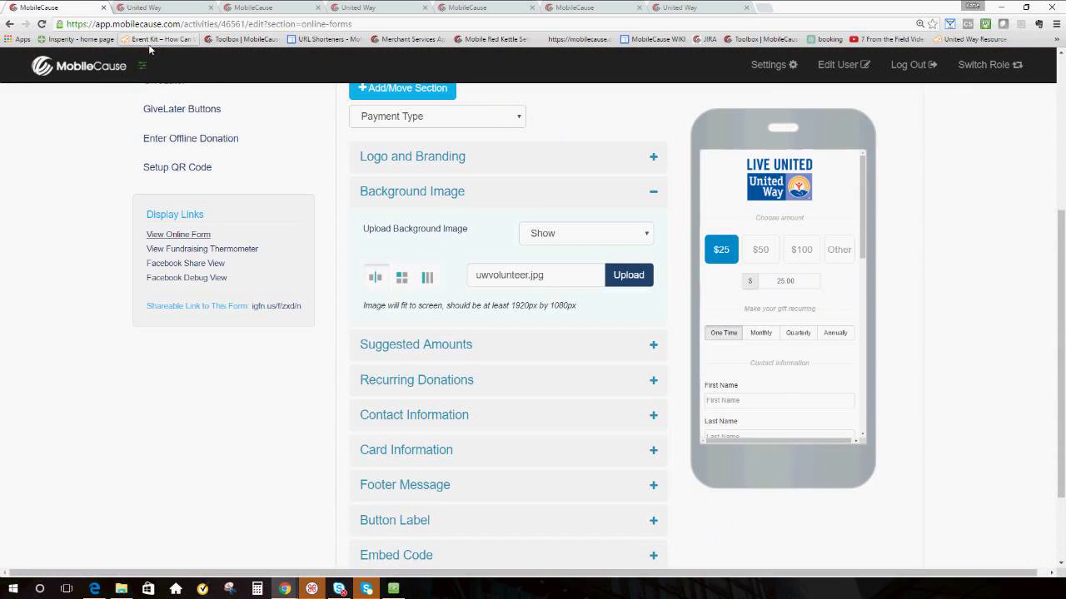
Change the online form to Non Payment Type and reload the page, collapsing the open form sections.
left_click(428, 191)
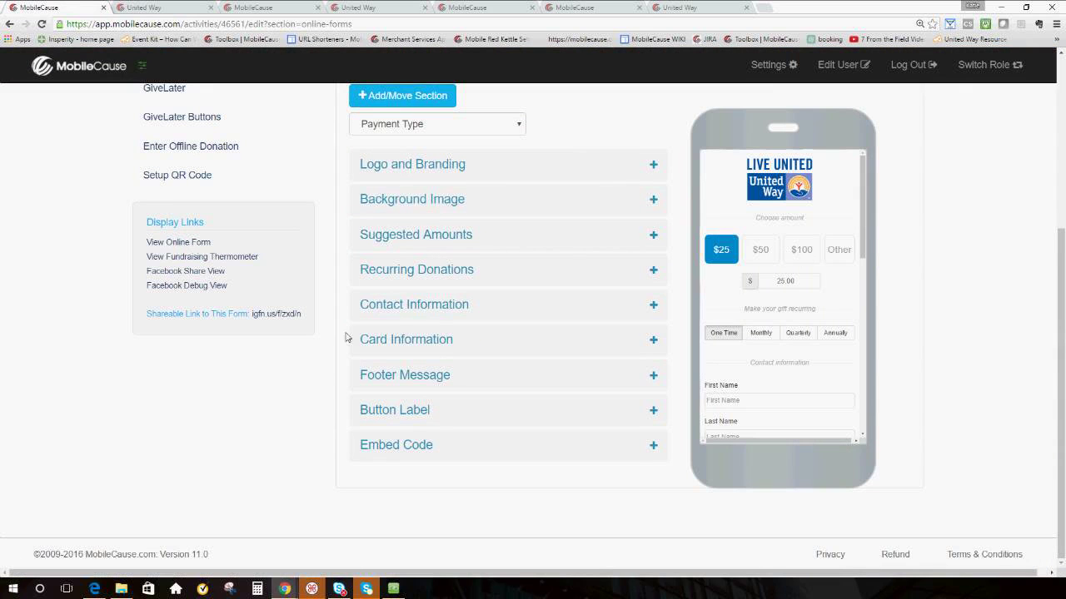
scroll(433, 194, "up", 1)
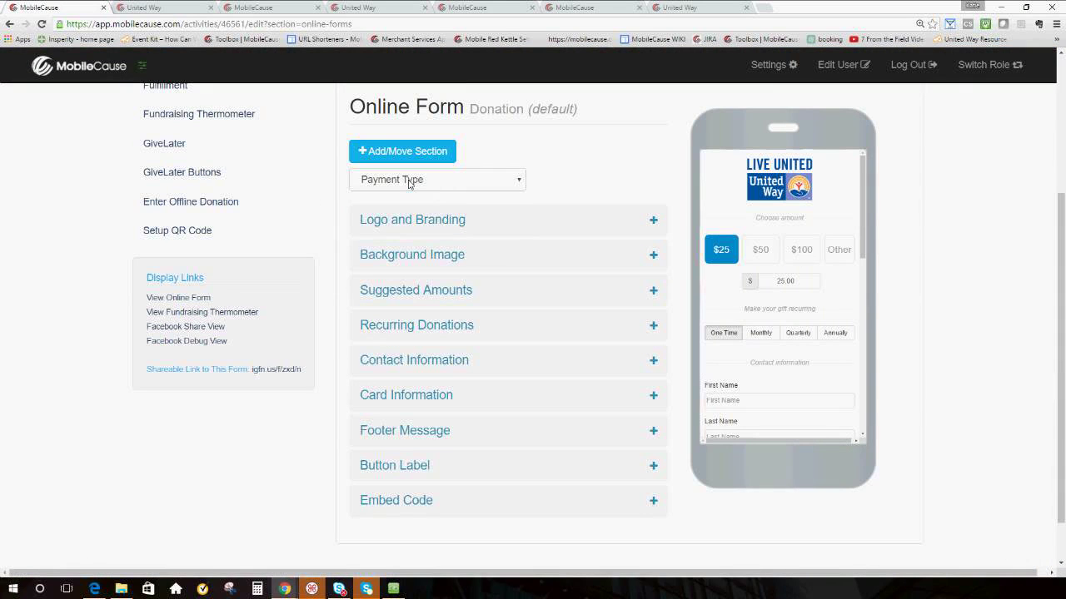
left_click(409, 180)
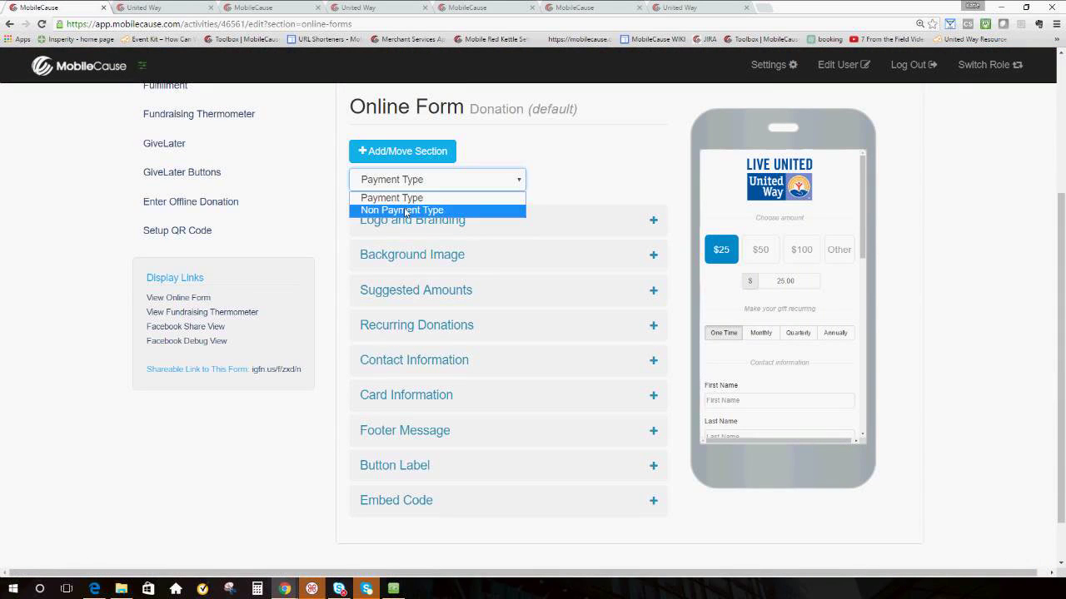
left_click(405, 211)
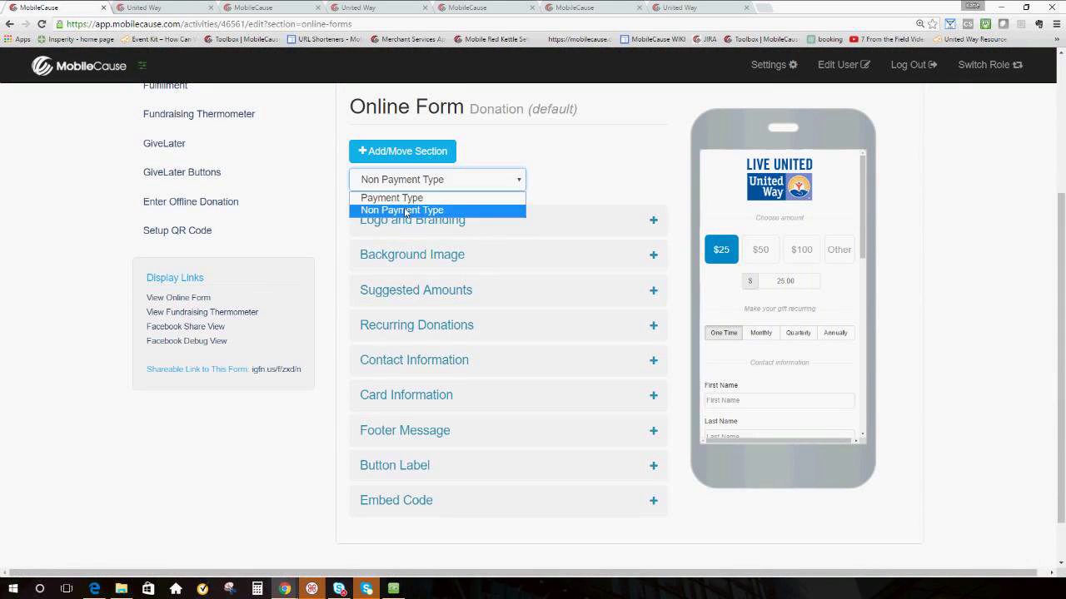
left_click(330, 251)
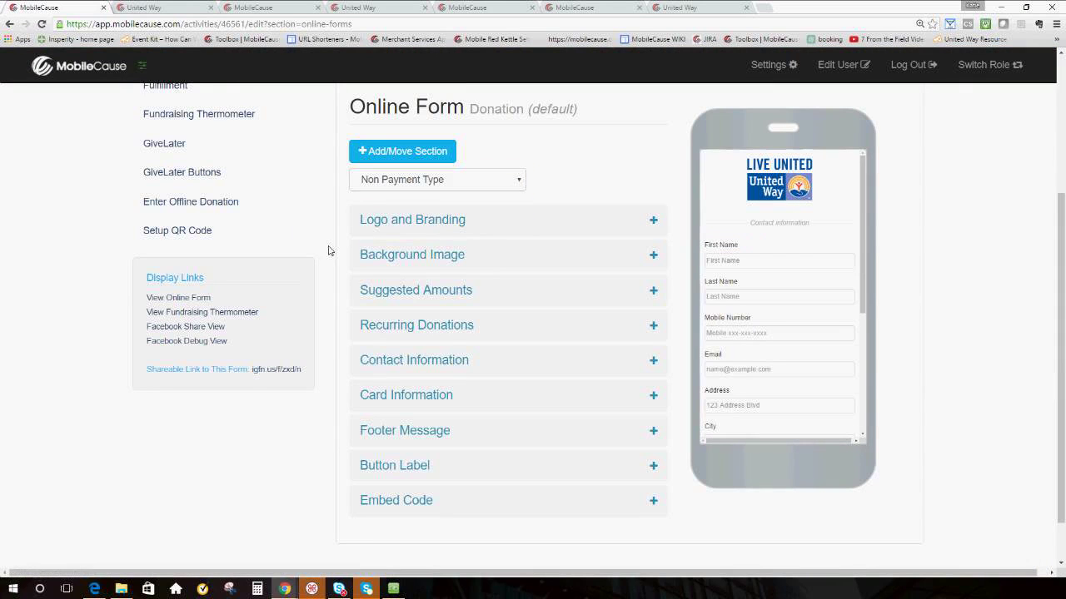
left_click(41, 24)
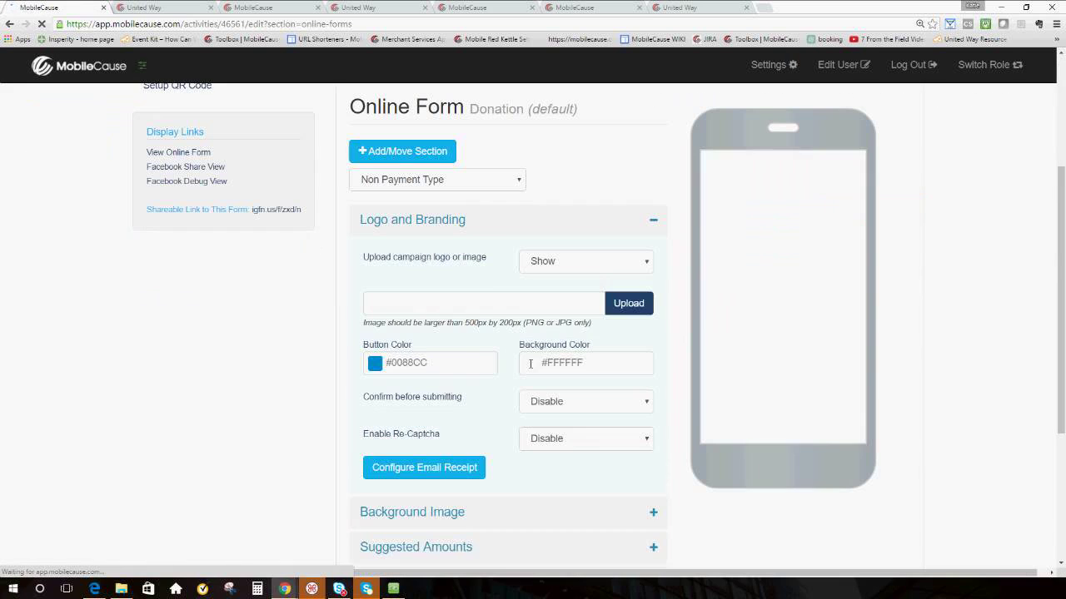
left_click(502, 231)
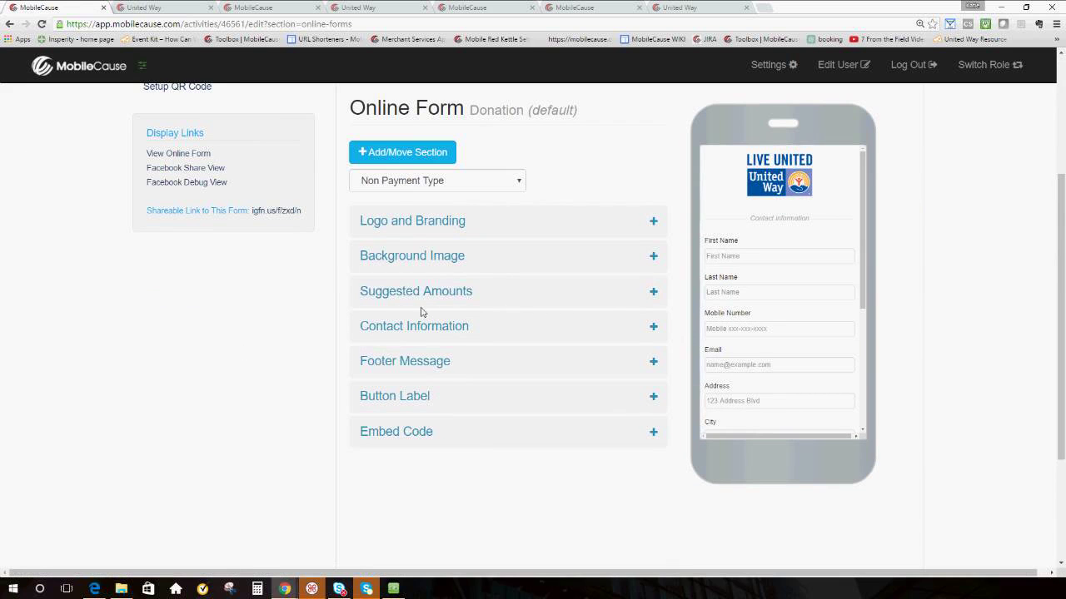
Start a Drop Down Menu custom field under Suggested Amounts titled "Please choose your employer below".
left_click(473, 294)
scroll(476, 293, "down", 1)
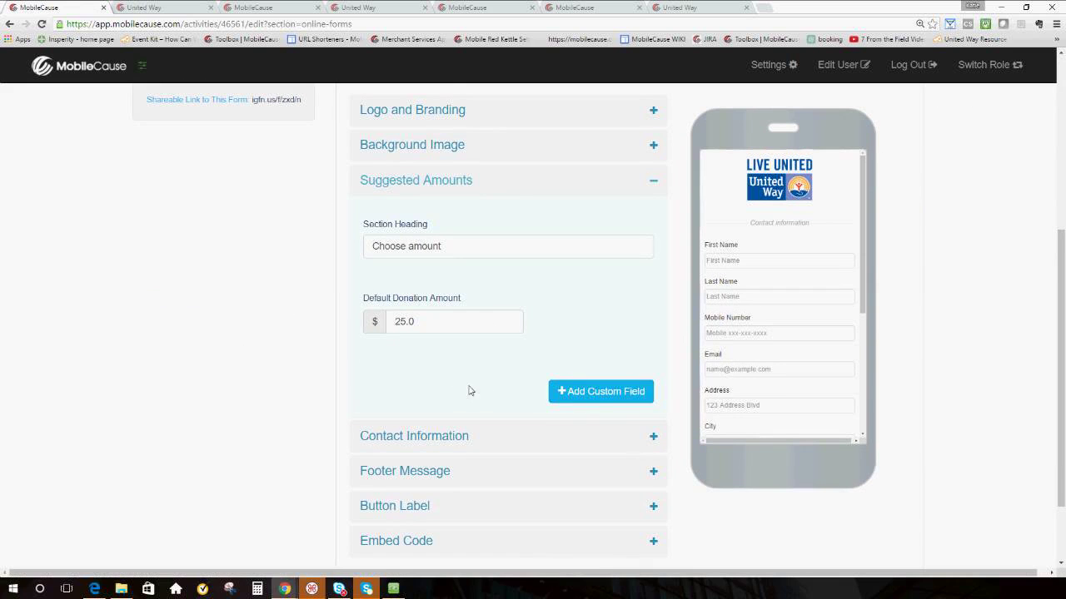
left_click(622, 399)
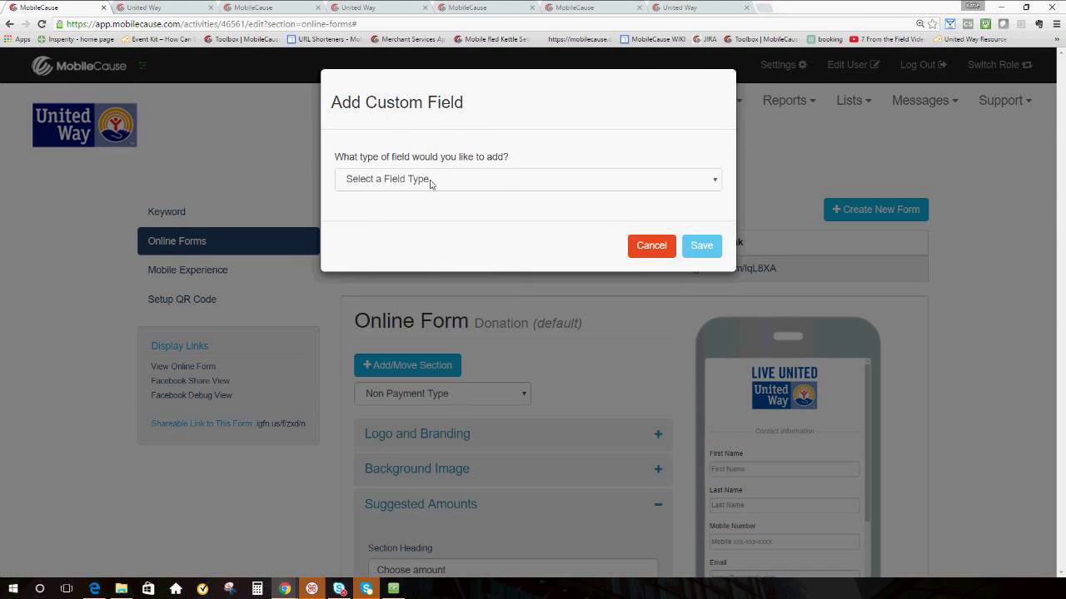
left_click(459, 183)
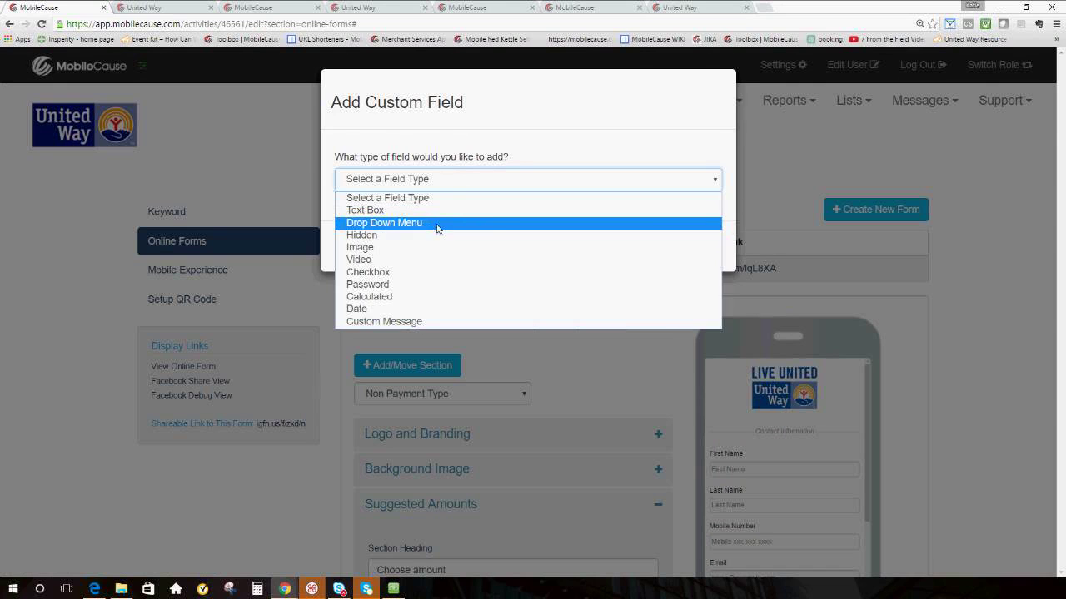
left_click(441, 223)
left_click(417, 185)
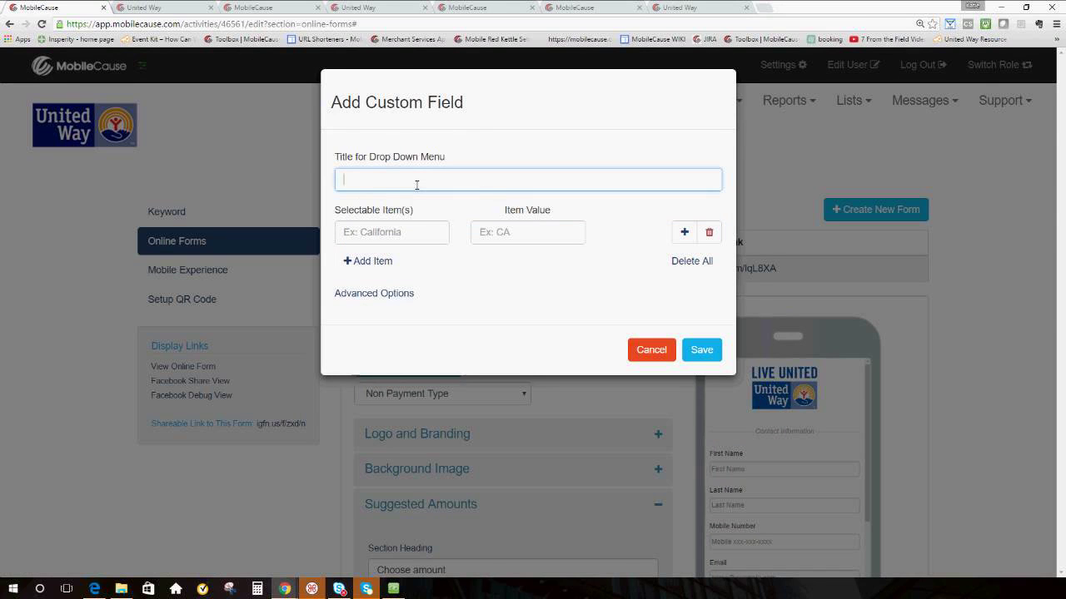
type("PL")
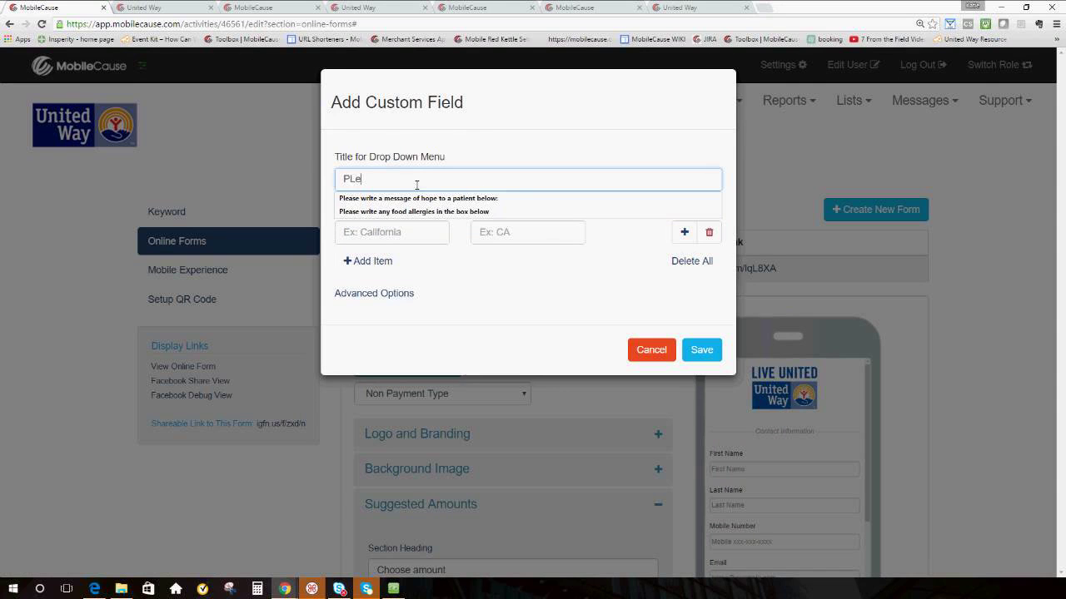
key("BackSpace")
type("lease ch")
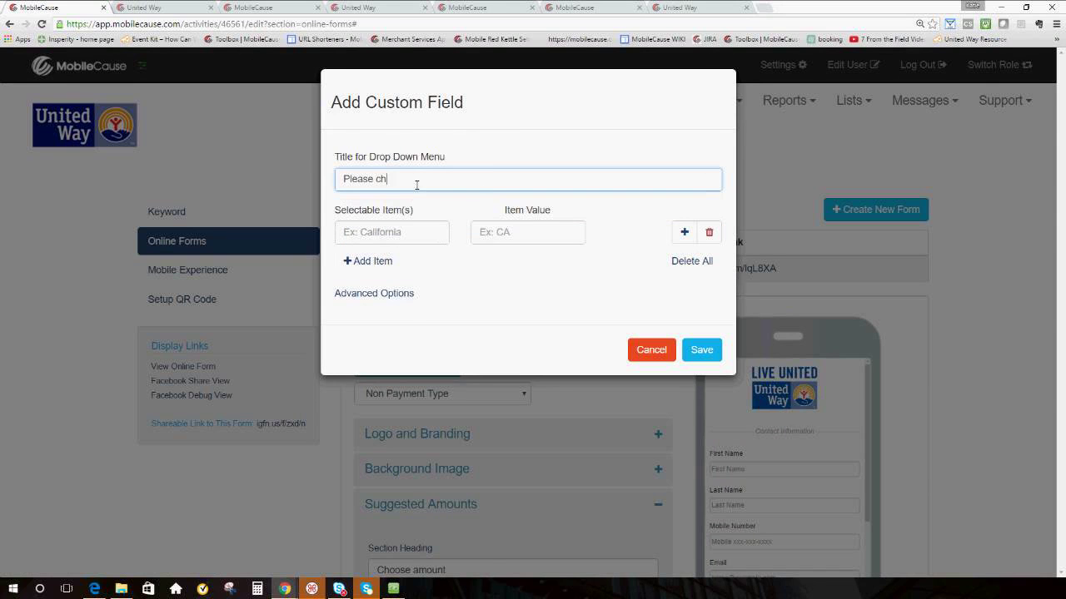
type("oose your employer below")
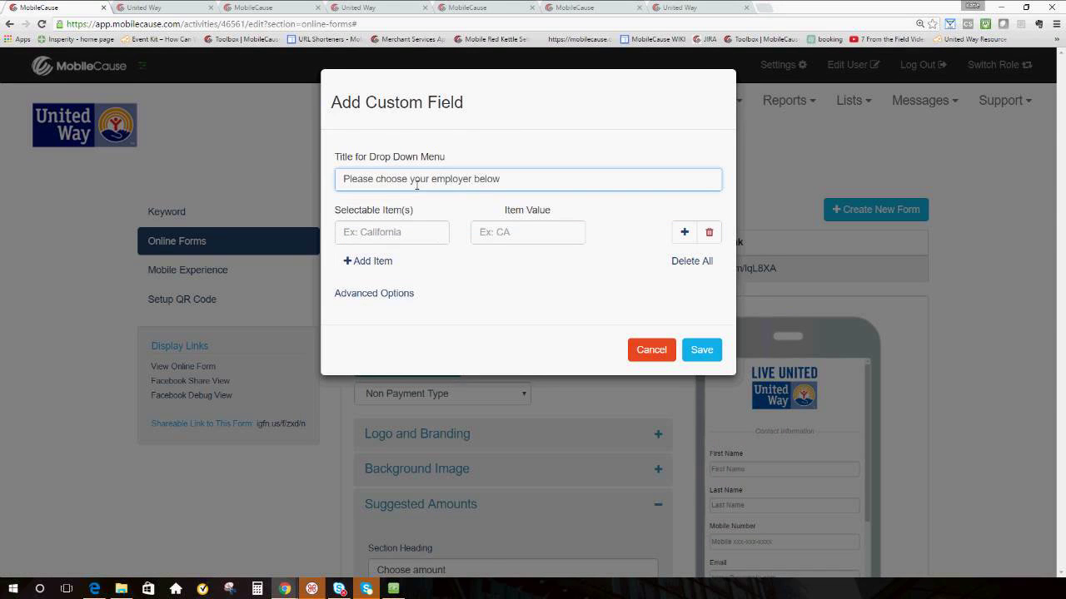
Enter IBM, FedEx and Eli Lilly as the drop-down's selectable items and show its advanced options.
left_click(376, 233)
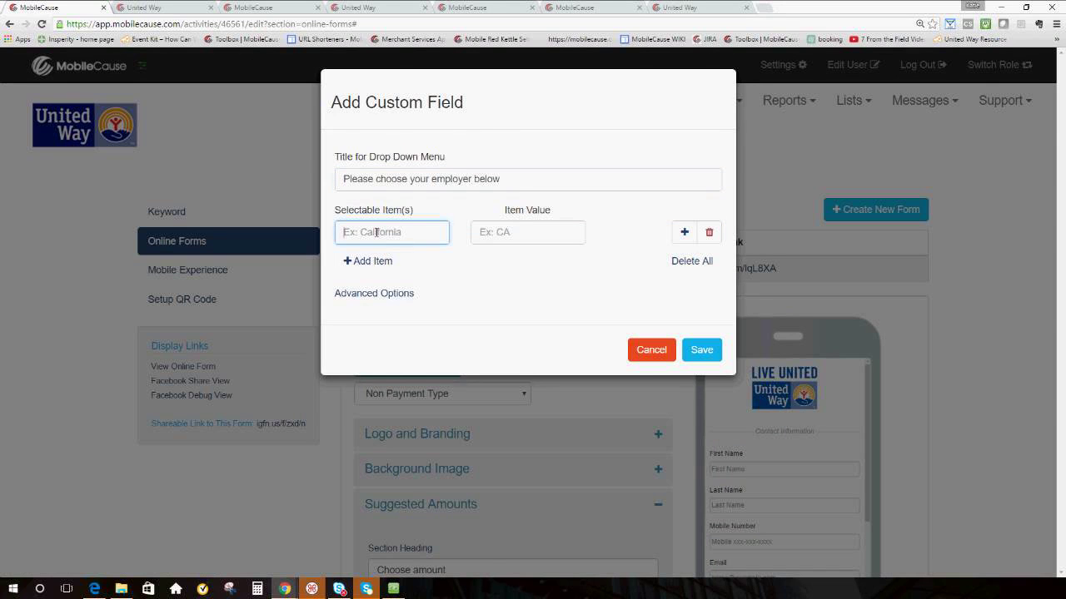
type("IBM")
left_click(372, 261)
type("FedEx")
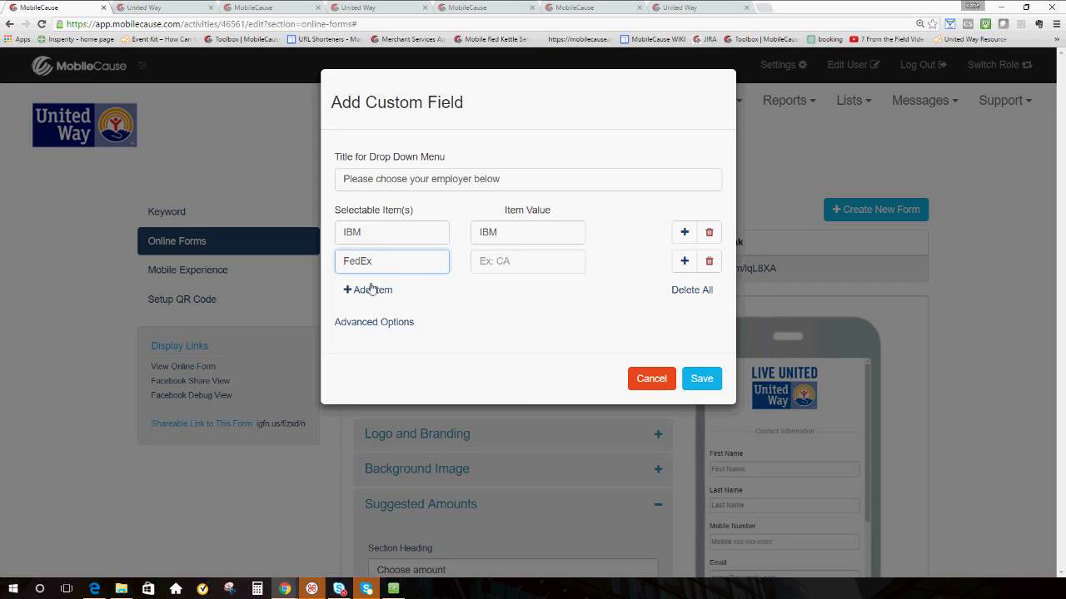
left_click(373, 290)
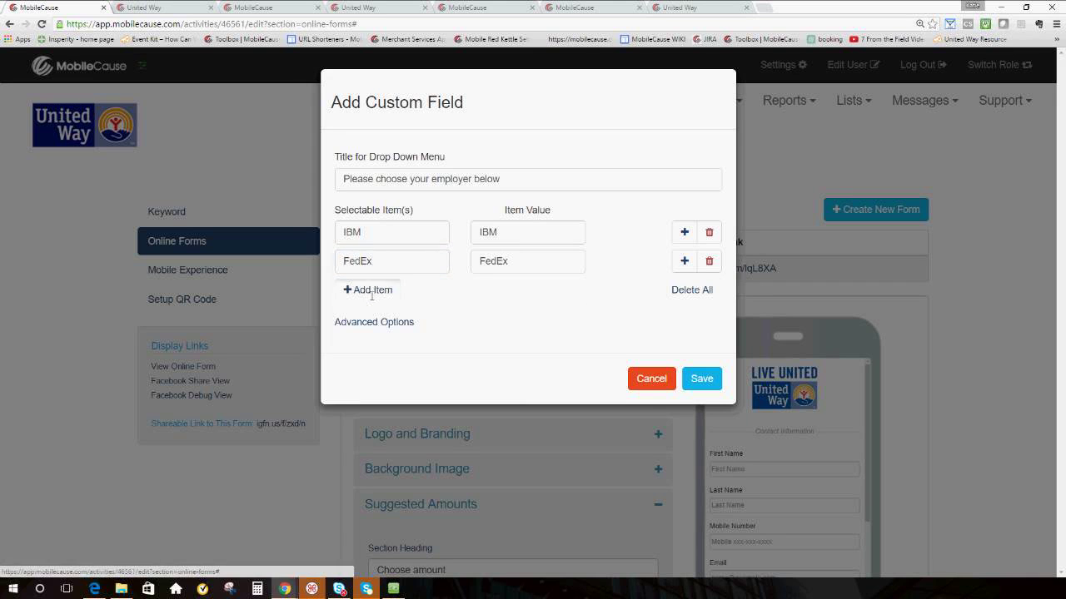
type("Eli Li")
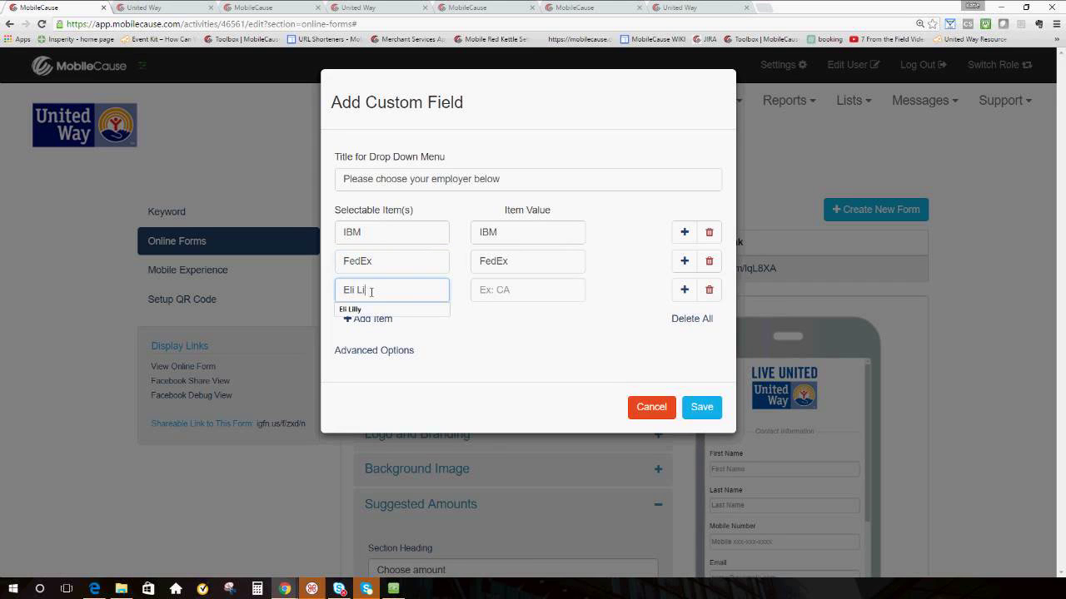
type("lly")
left_click(476, 322)
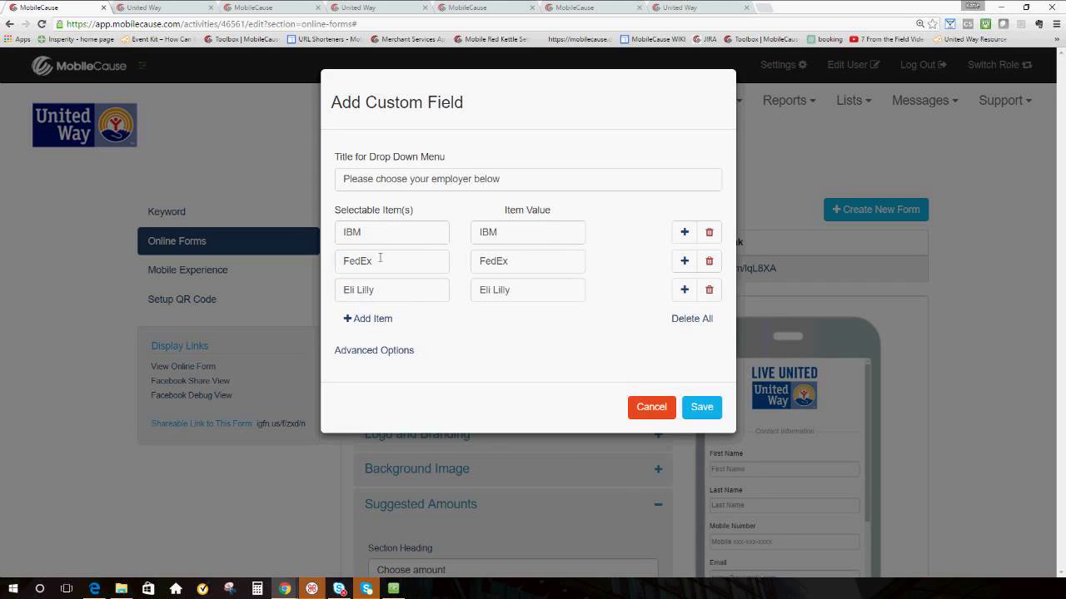
left_click(369, 350)
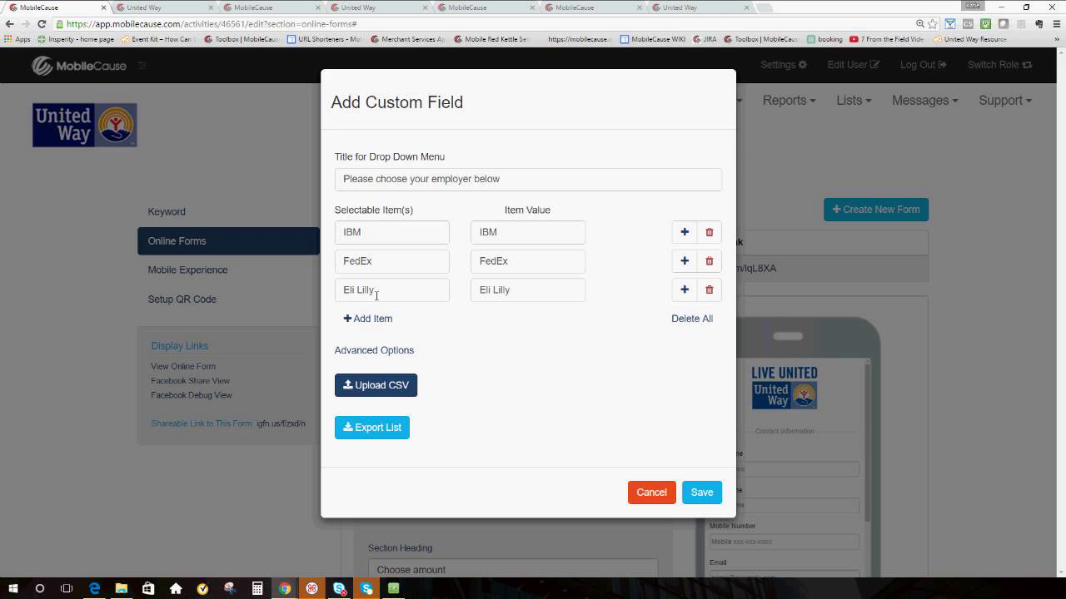
Set the item values to 26 for IBM, 24 for FedEx and 12 for Eli Lilly.
left_click(547, 232)
left_click_drag(546, 236, 476, 235)
type("26")
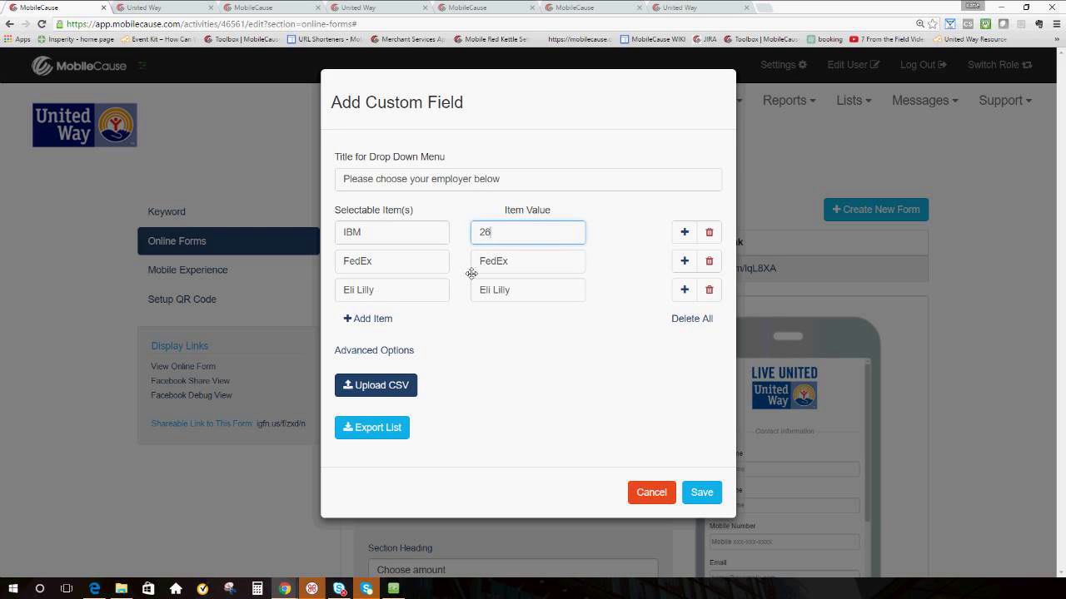
left_click(546, 344)
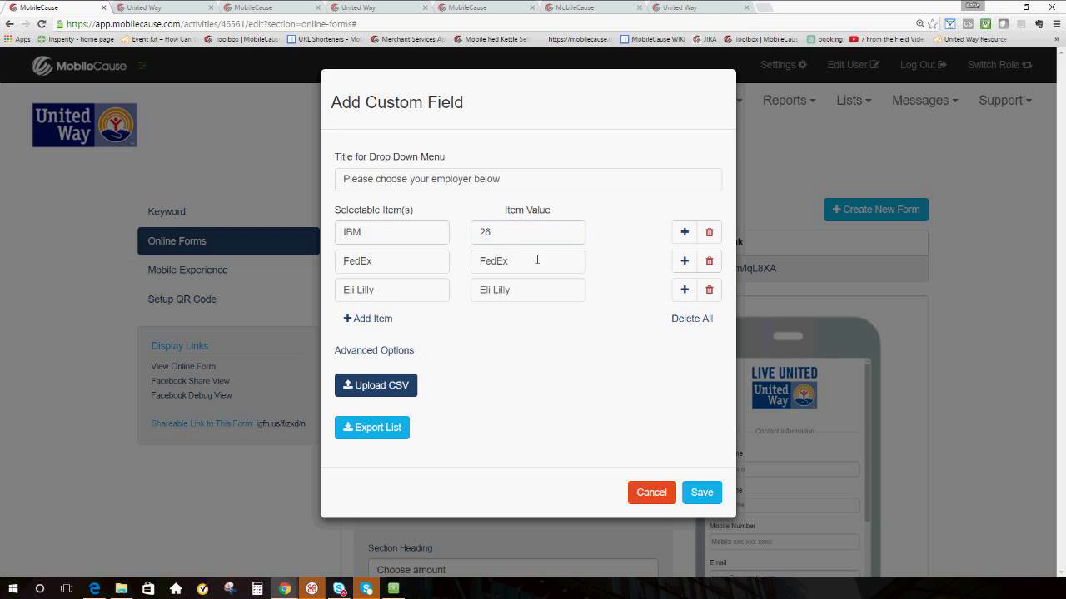
left_click_drag(538, 261, 475, 261)
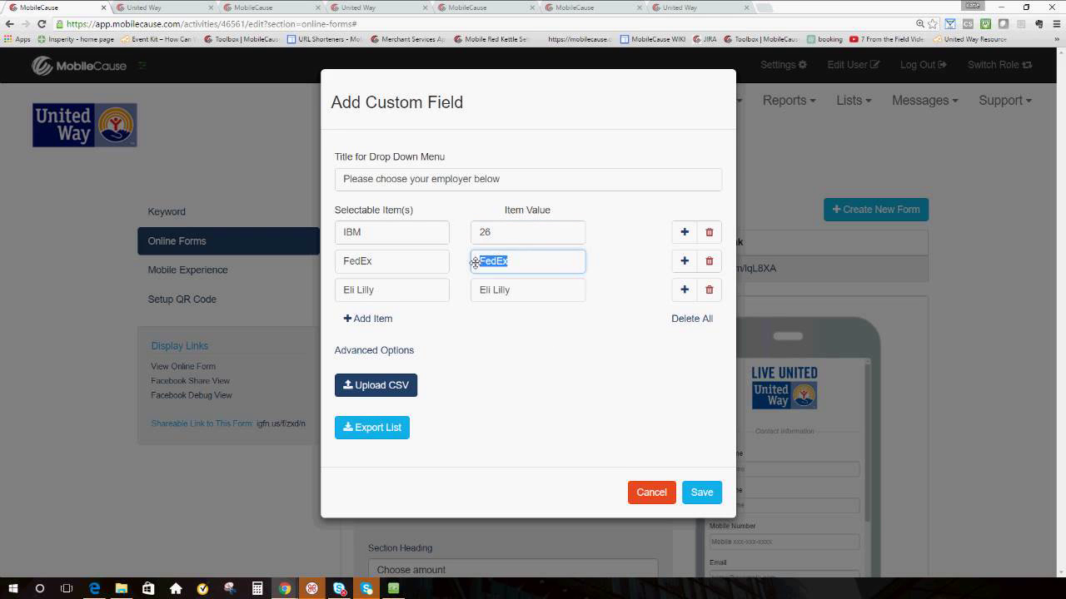
type("24")
left_click(475, 340)
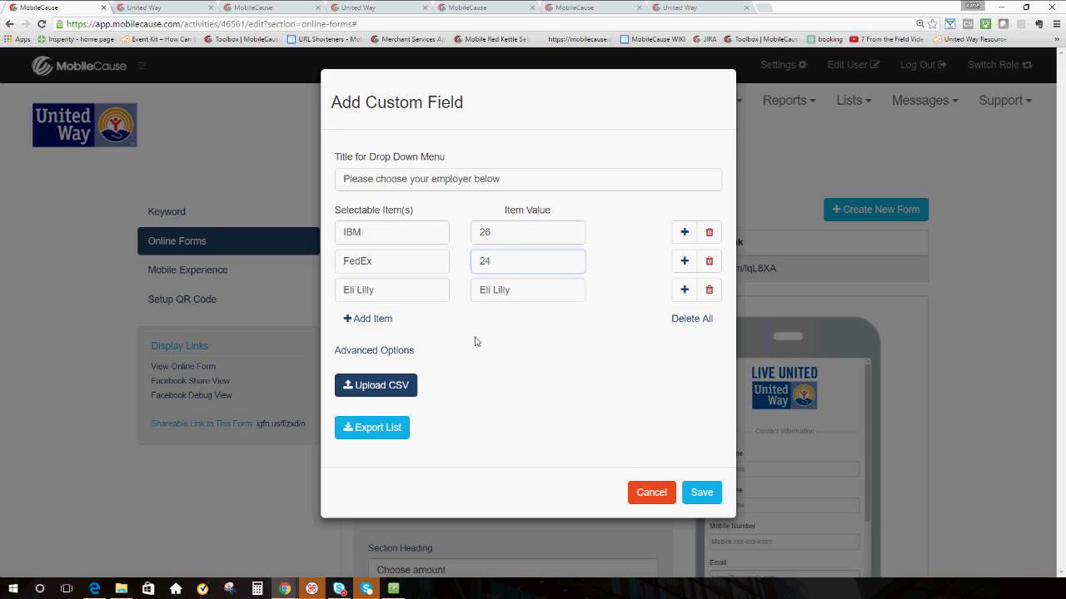
left_click(551, 292)
left_click_drag(550, 292, 459, 305)
type("12")
left_click(486, 370)
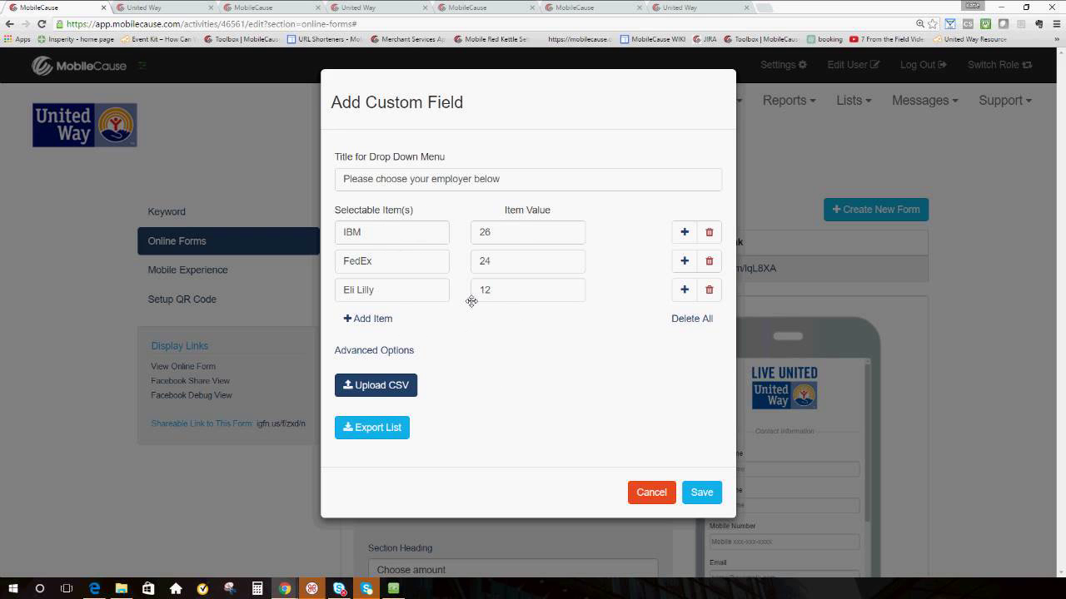
Reorder the employer items with Eli Lilly first and FedEx above IBM, and save the custom field.
left_click_drag(471, 300, 466, 234)
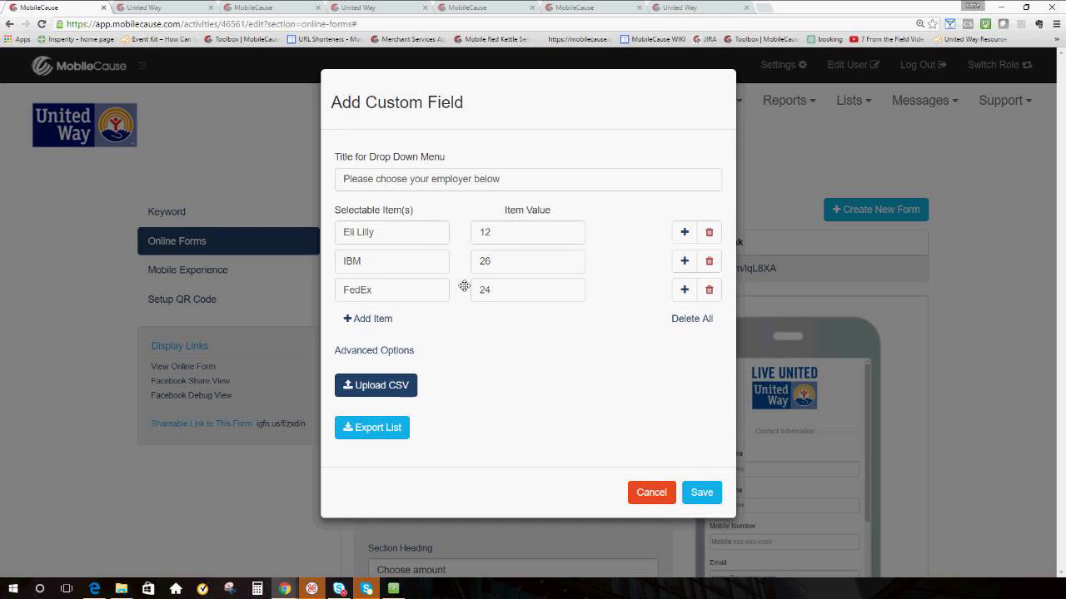
left_click_drag(464, 289, 466, 258)
left_click(704, 493)
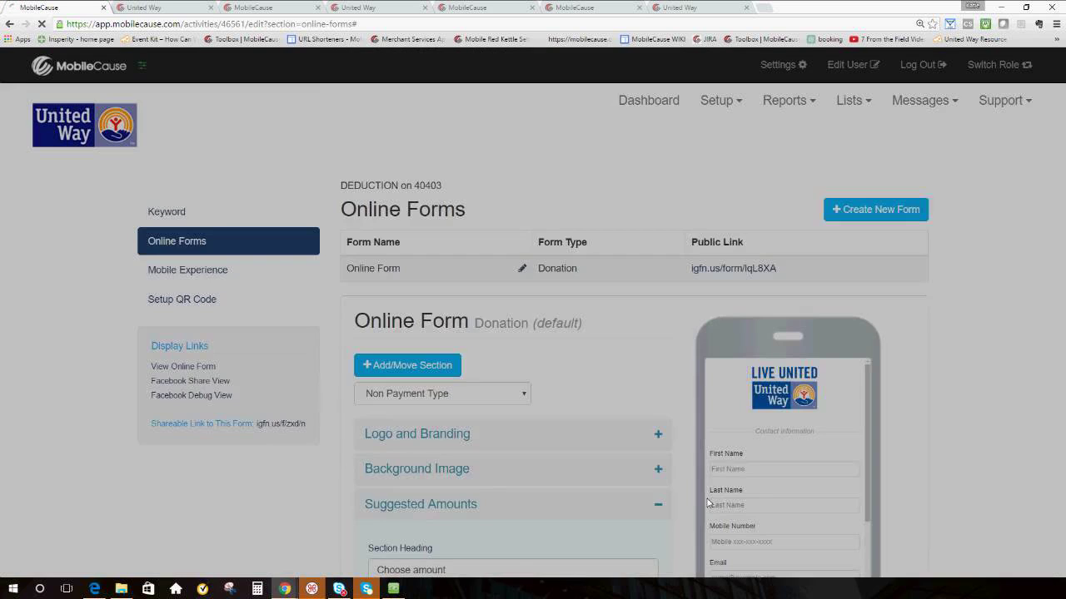
Add a Text Box custom field under Suggested Amounts titled "How much would you like to donate per pay period?", make it a calculable number, and save it.
scroll(475, 383, "down", 3)
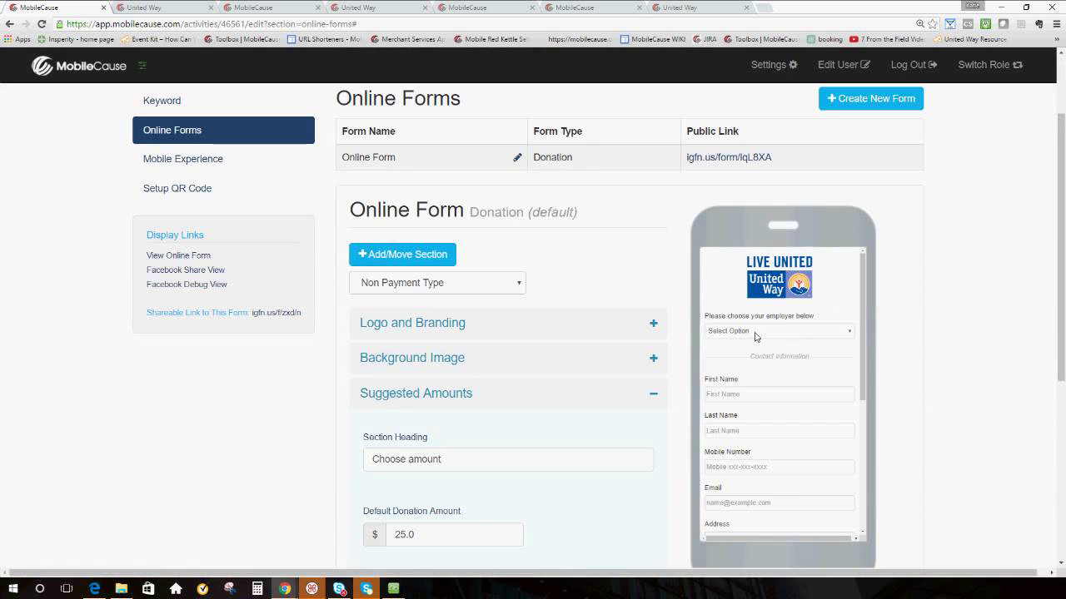
scroll(758, 337, "down", 1)
scroll(778, 320, "up", 1)
left_click(293, 438)
scroll(295, 436, "down", 3)
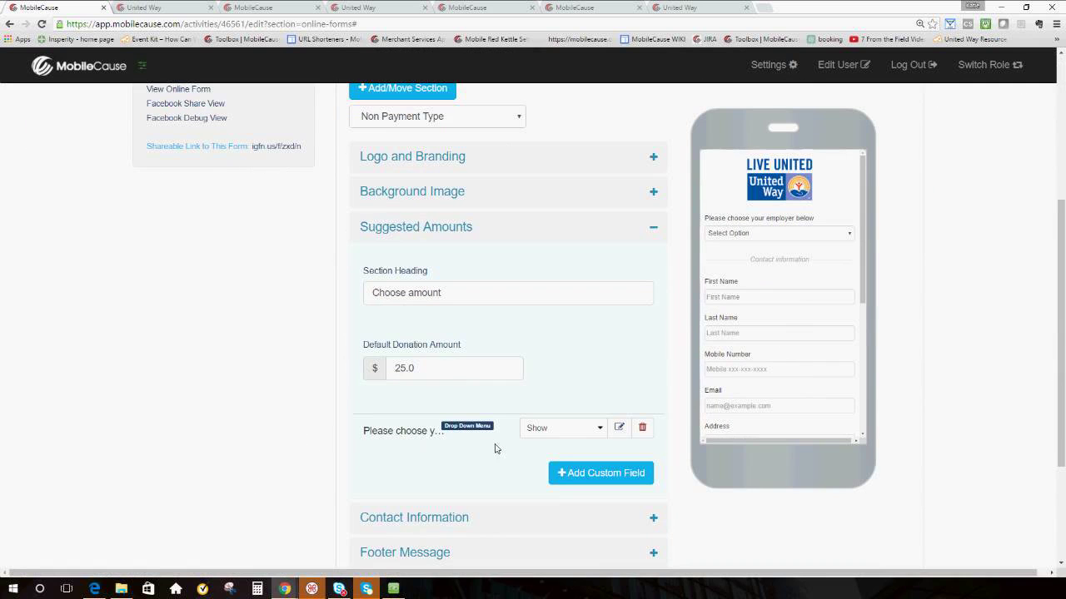
left_click(587, 474)
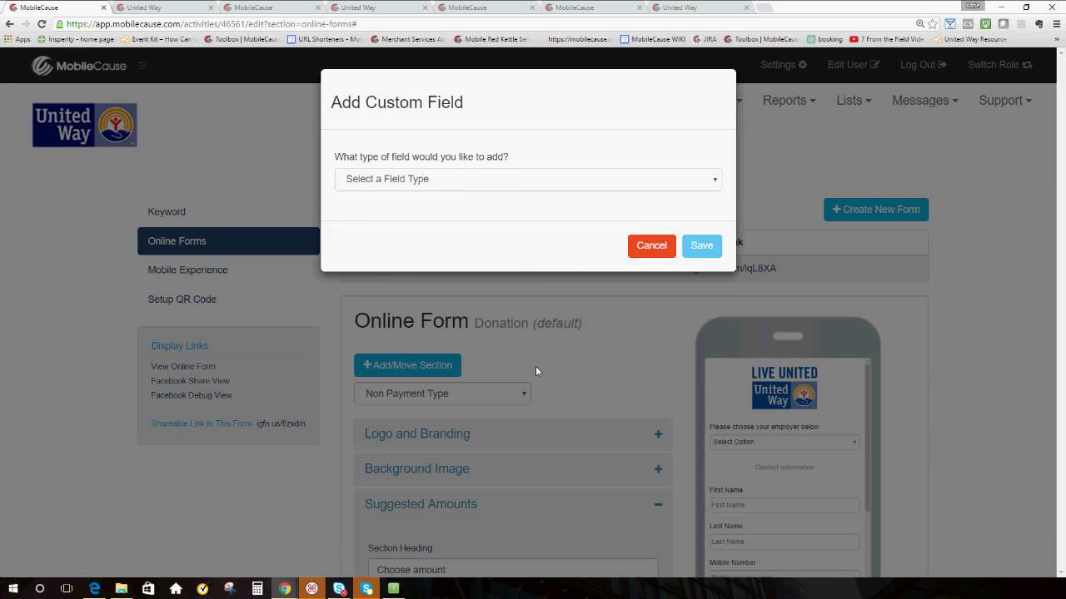
left_click(458, 177)
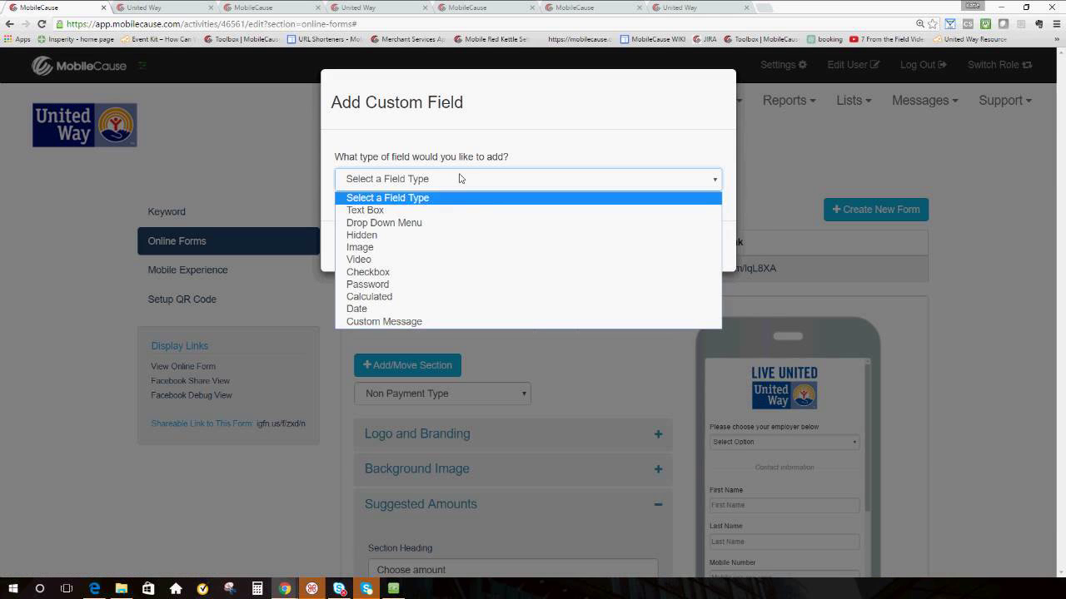
left_click(449, 209)
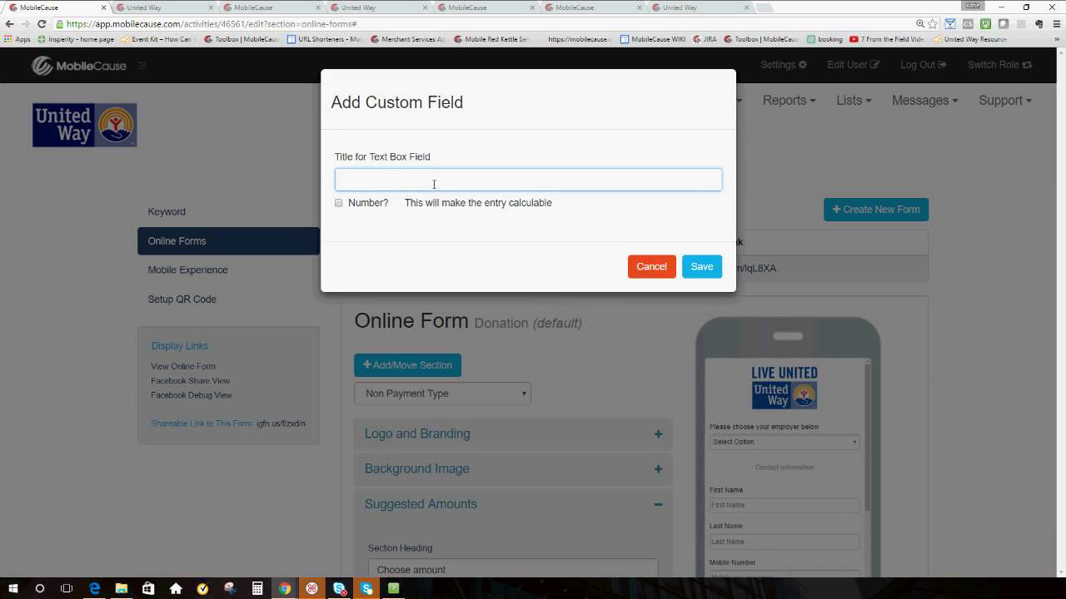
type("How much")
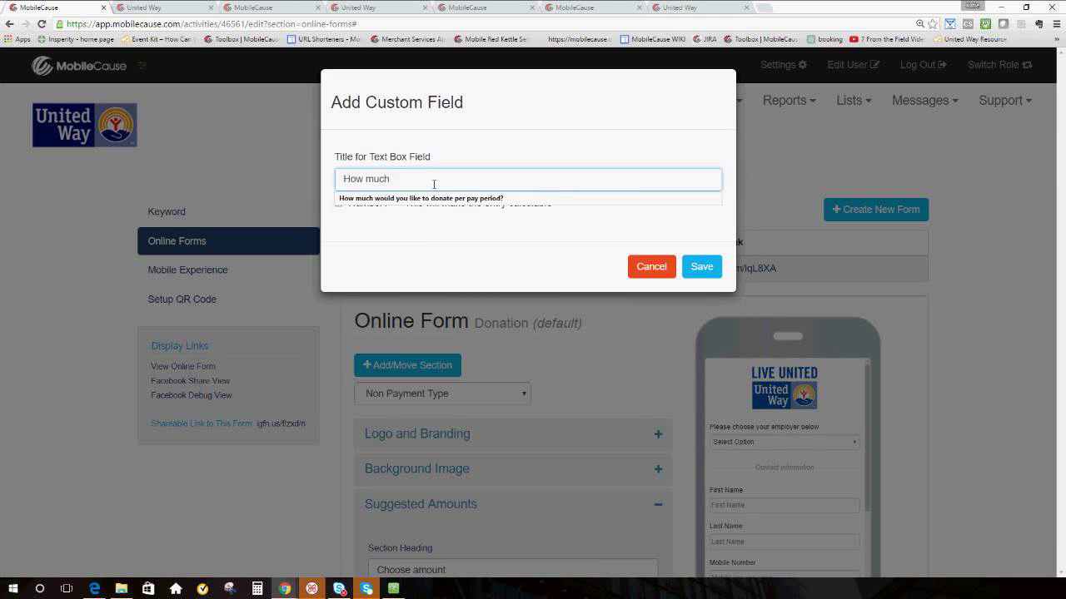
left_click(429, 198)
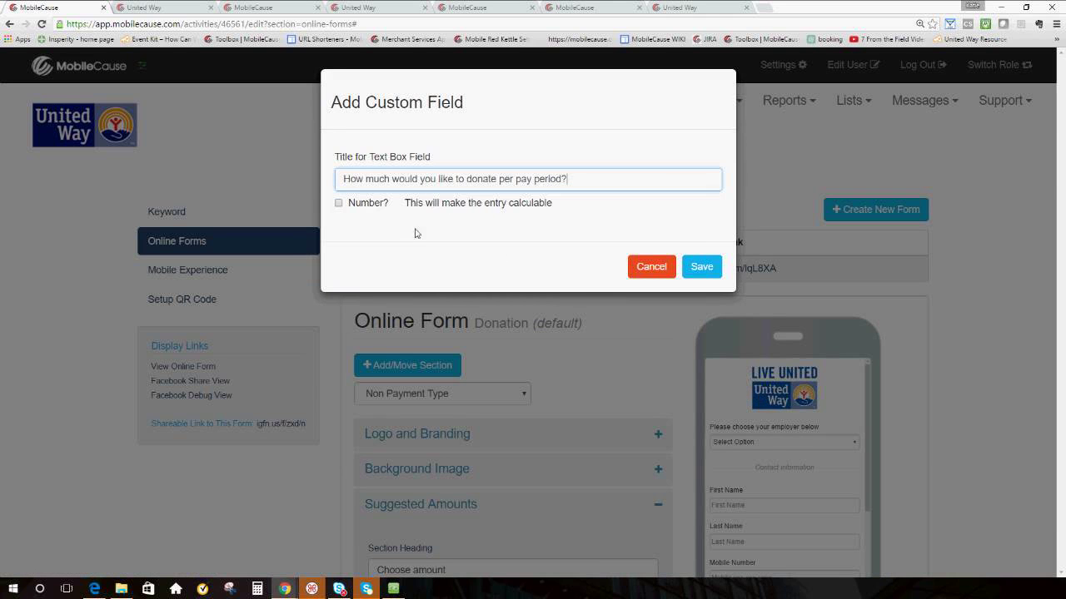
left_click(416, 238)
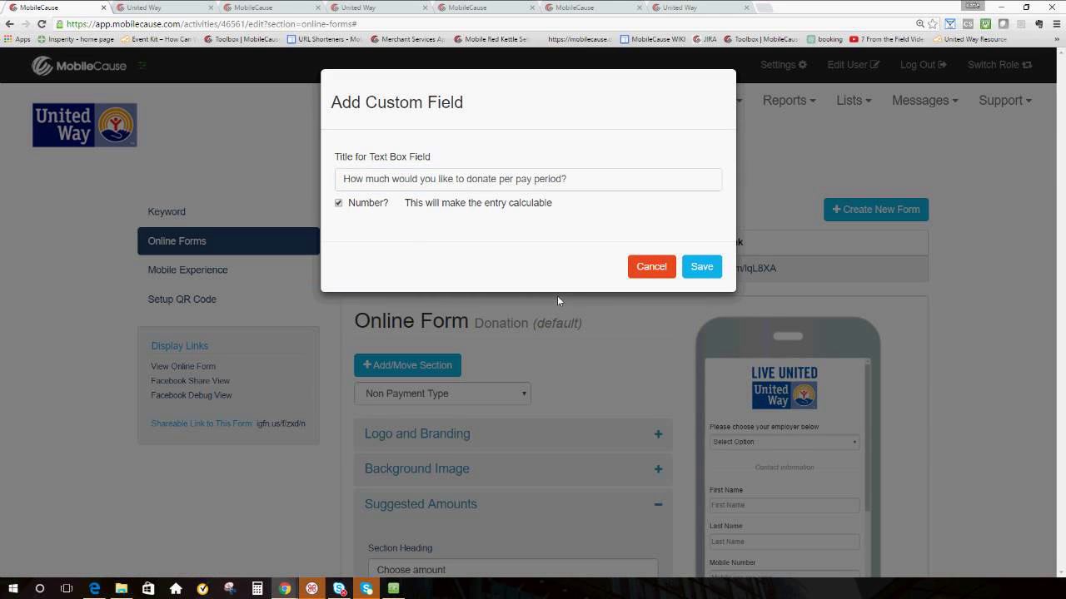
left_click(702, 267)
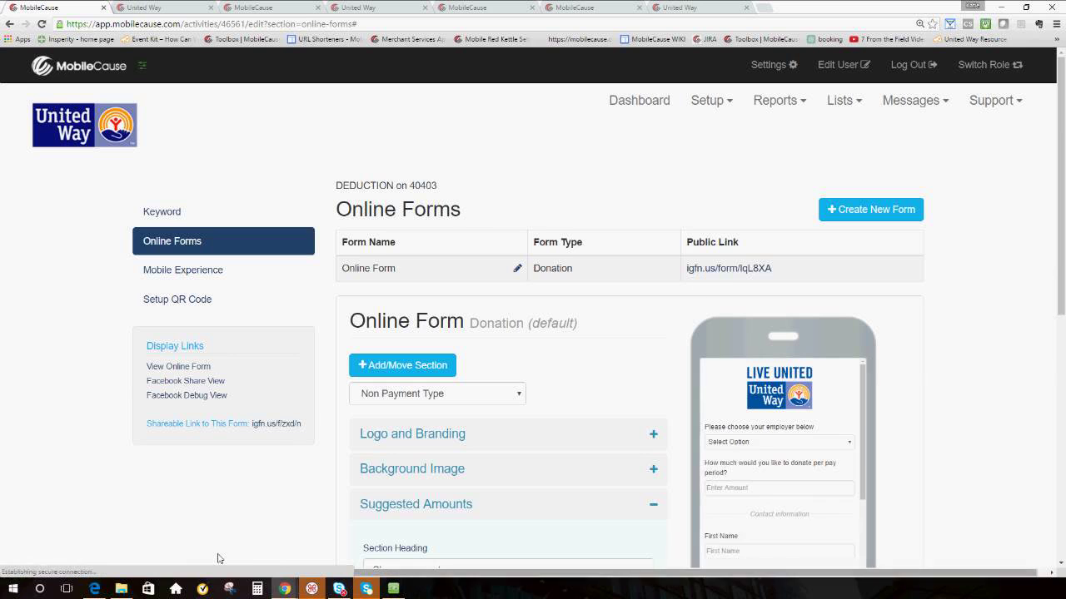
Collapse Suggested Amounts, start adding a form section, and position it between Suggested Amounts and Contact Information.
scroll(260, 492, "down", 2)
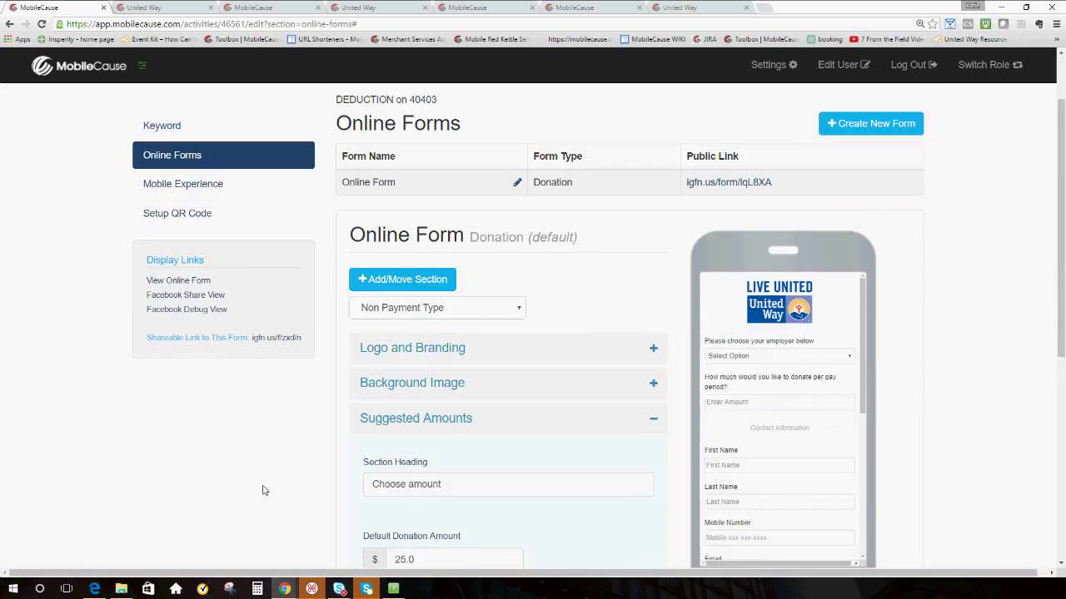
scroll(340, 405, "down", 1)
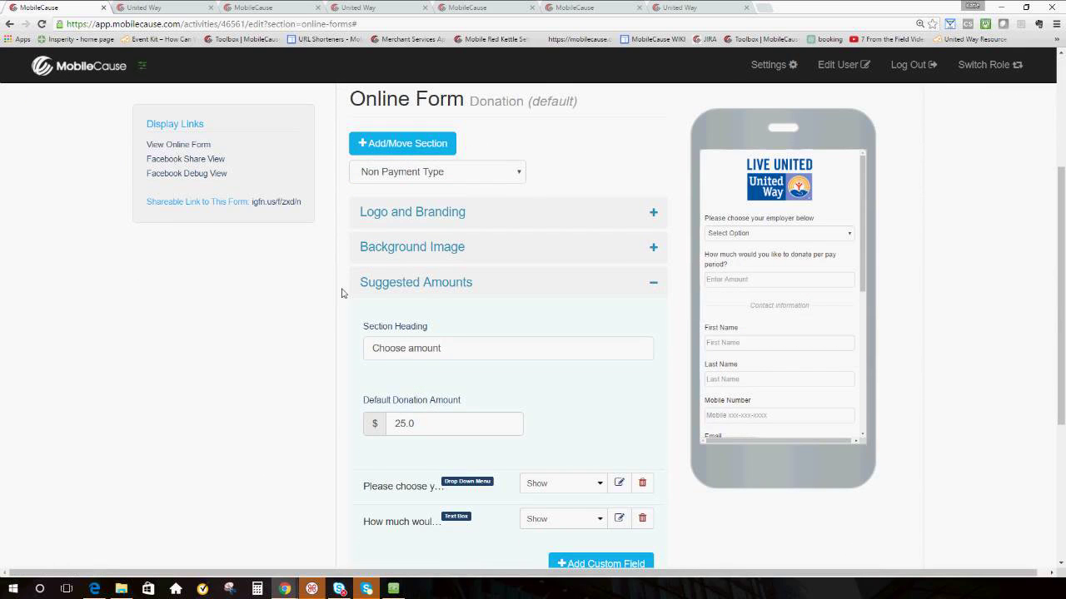
left_click(401, 283)
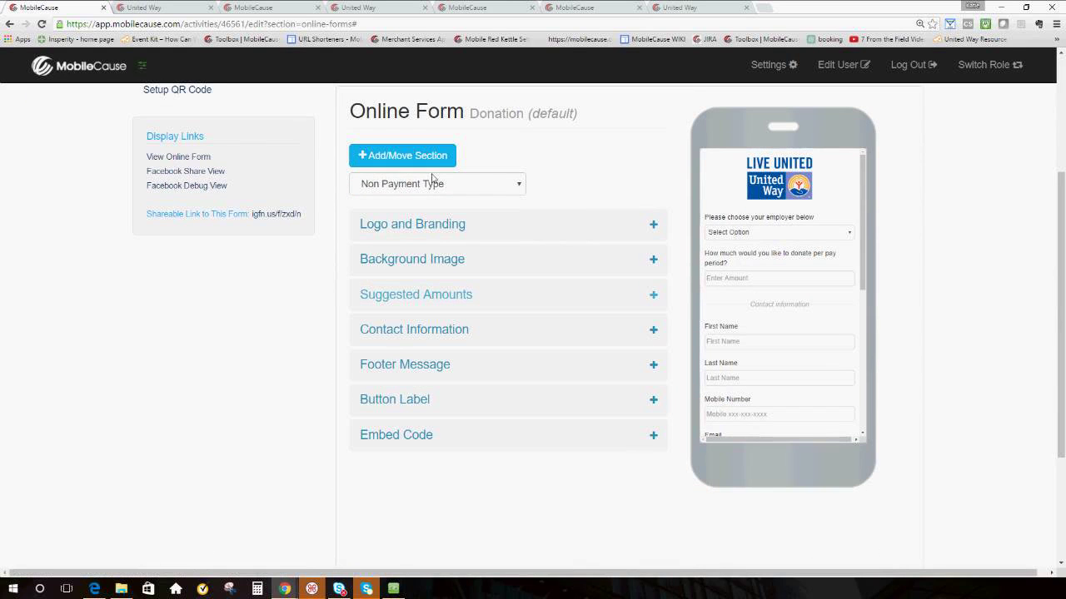
left_click(391, 158)
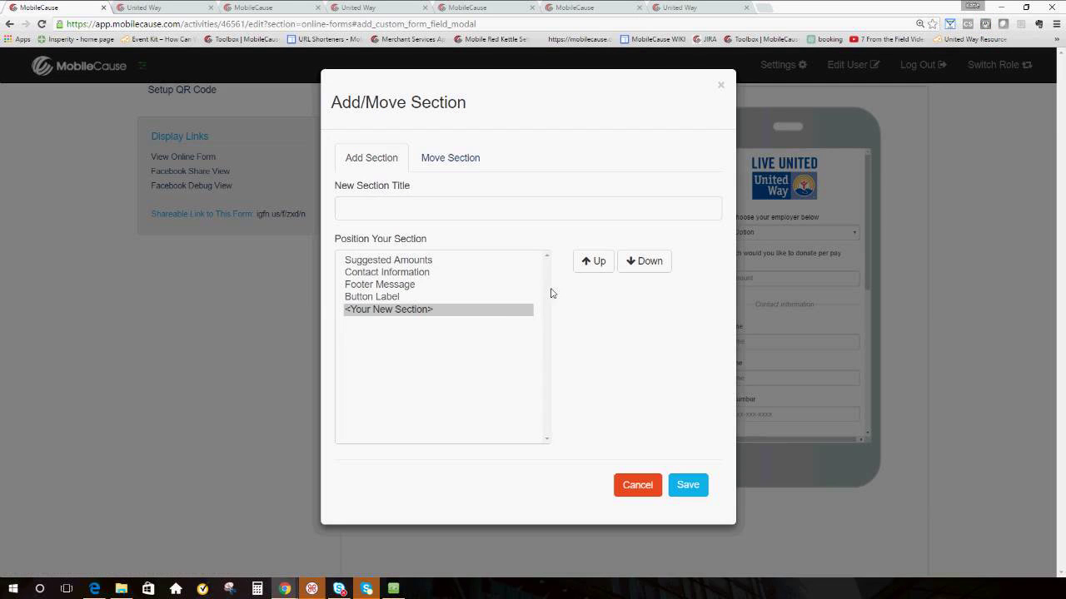
left_click(594, 263)
left_click(594, 263)
left_click(595, 264)
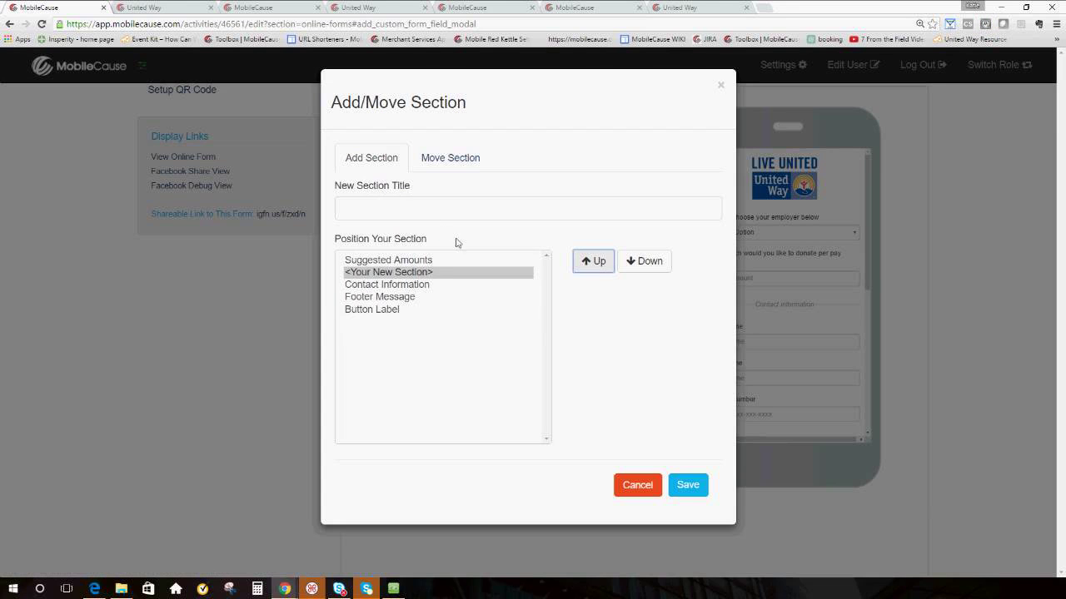
Title the new form section "Impact Calculator" and save it.
left_click(379, 209)
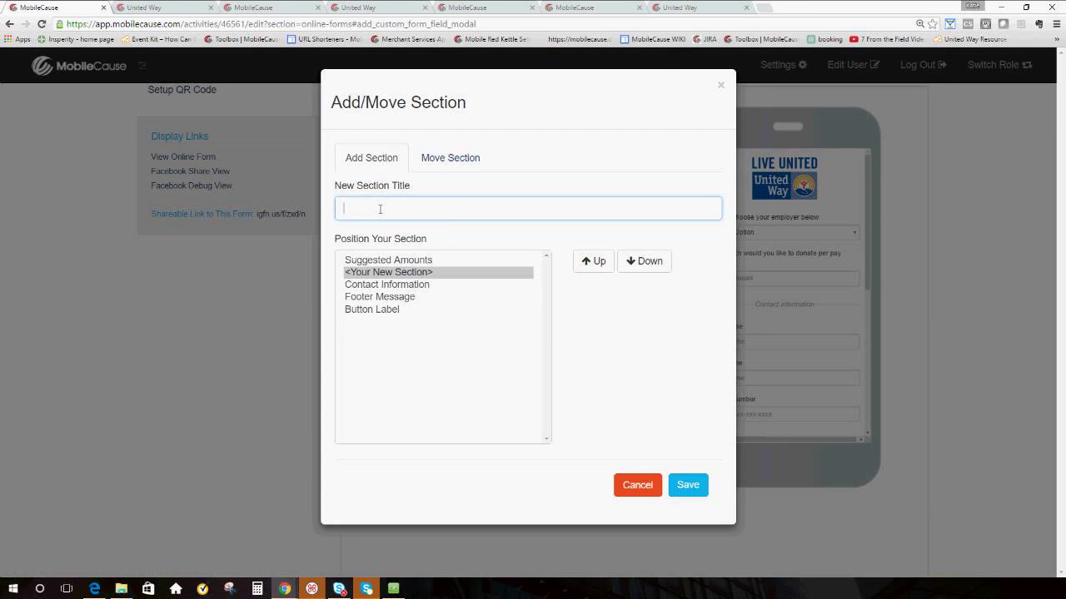
type("Impact Cal")
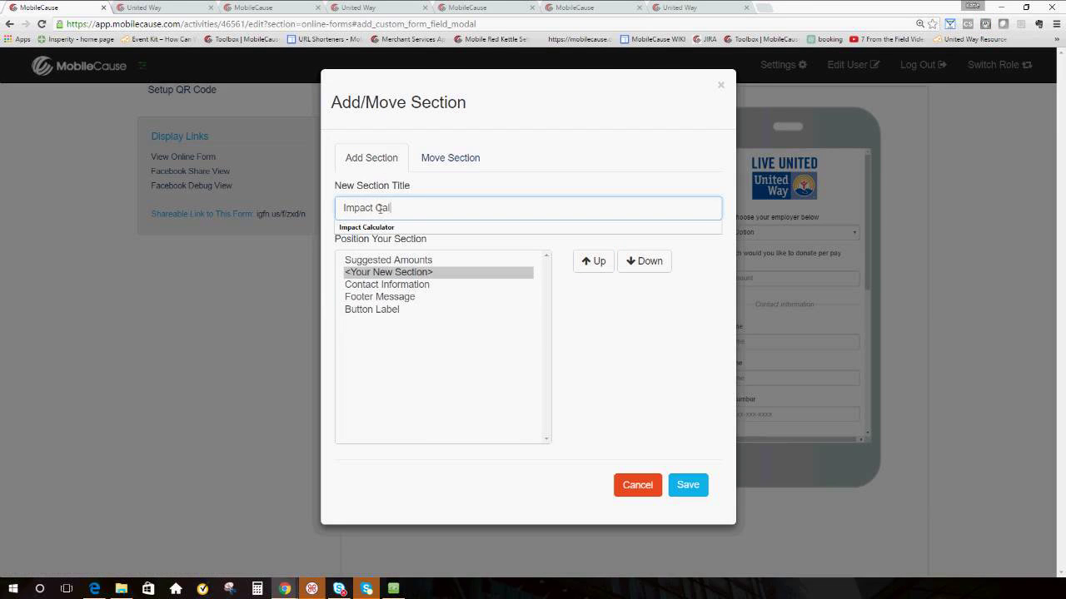
type("culator")
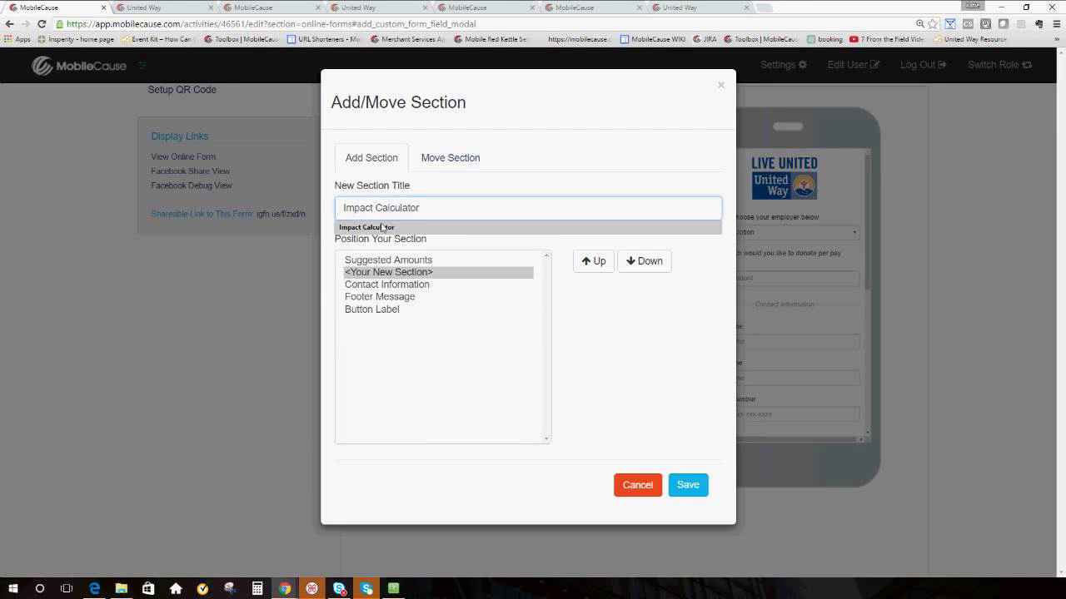
left_click(644, 373)
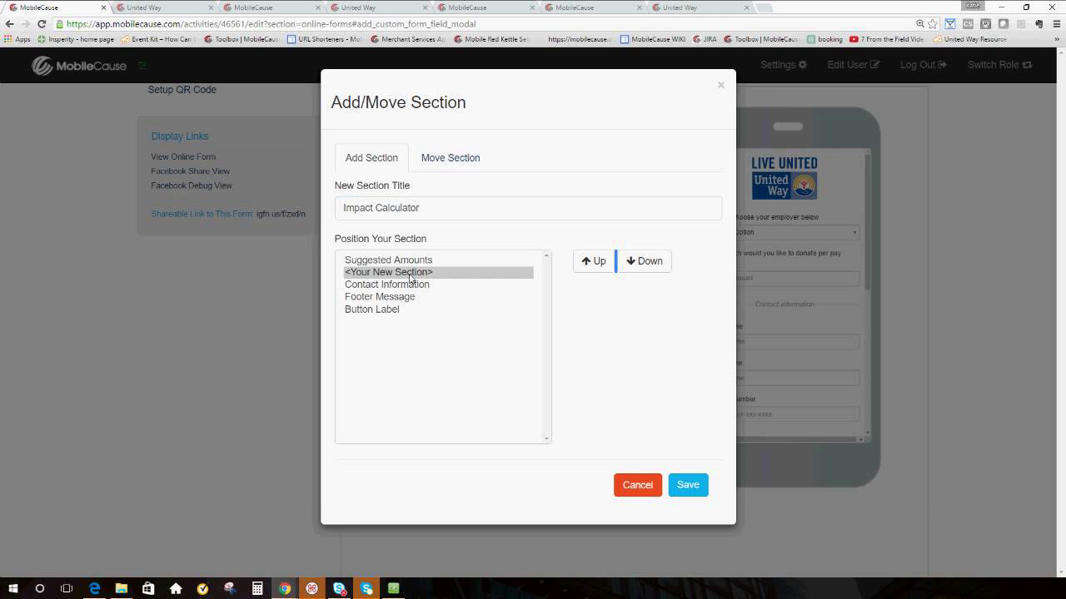
left_click(688, 486)
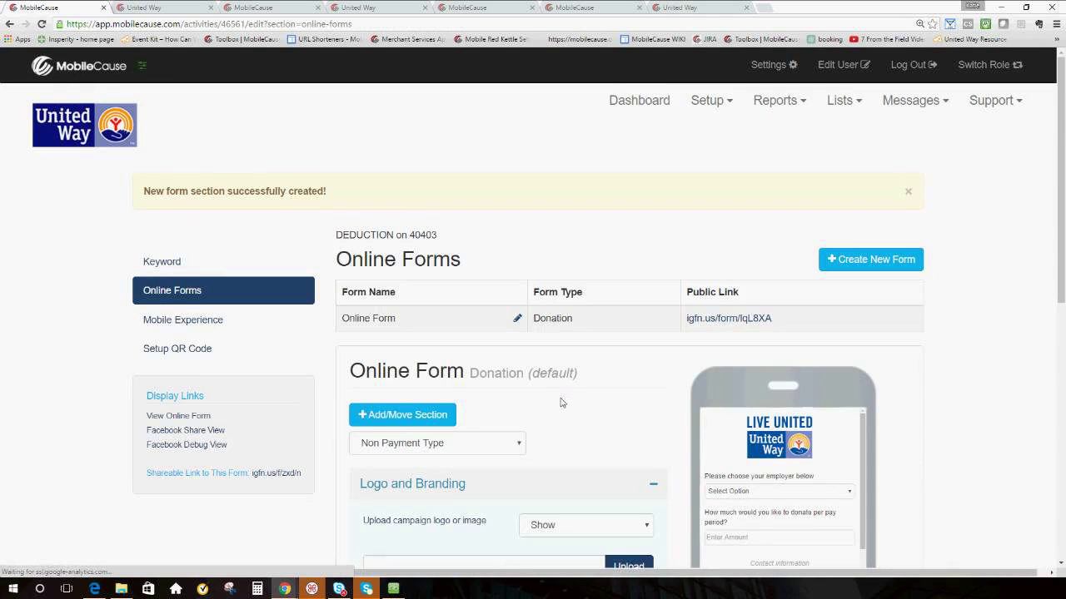
Expand the Impact Calculator section and start a custom field of type Calculated in it.
scroll(569, 390, "down", 1)
scroll(569, 390, "down", 5)
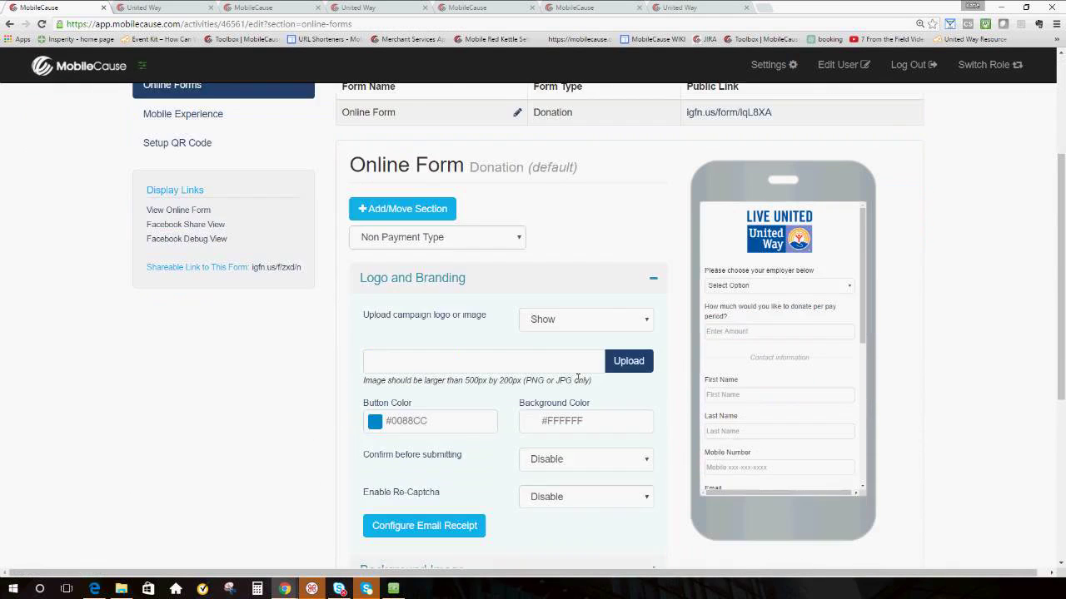
scroll(444, 452, "down", 1)
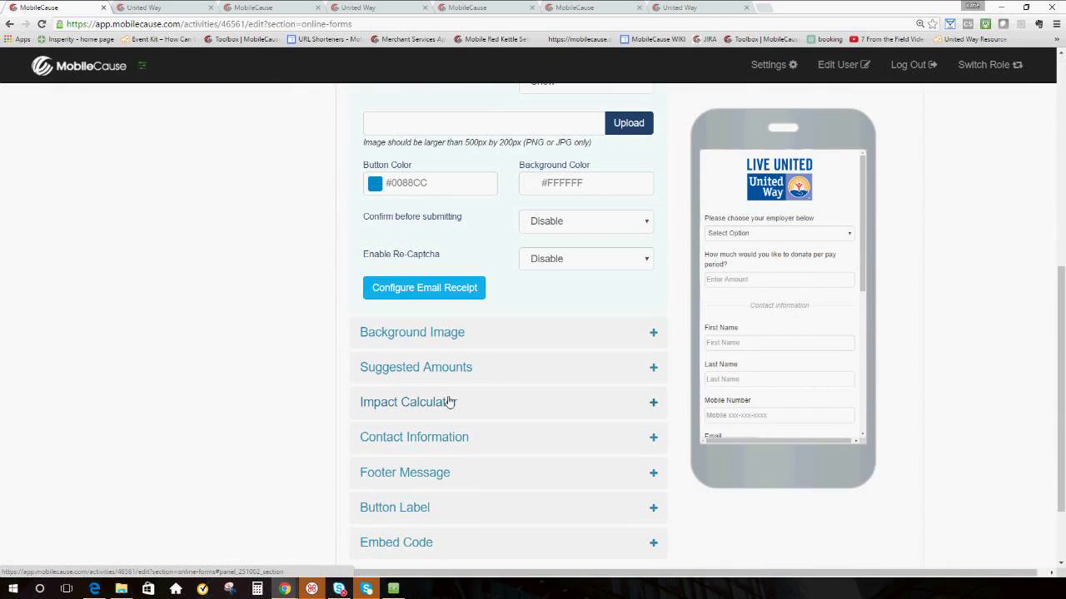
left_click(445, 401)
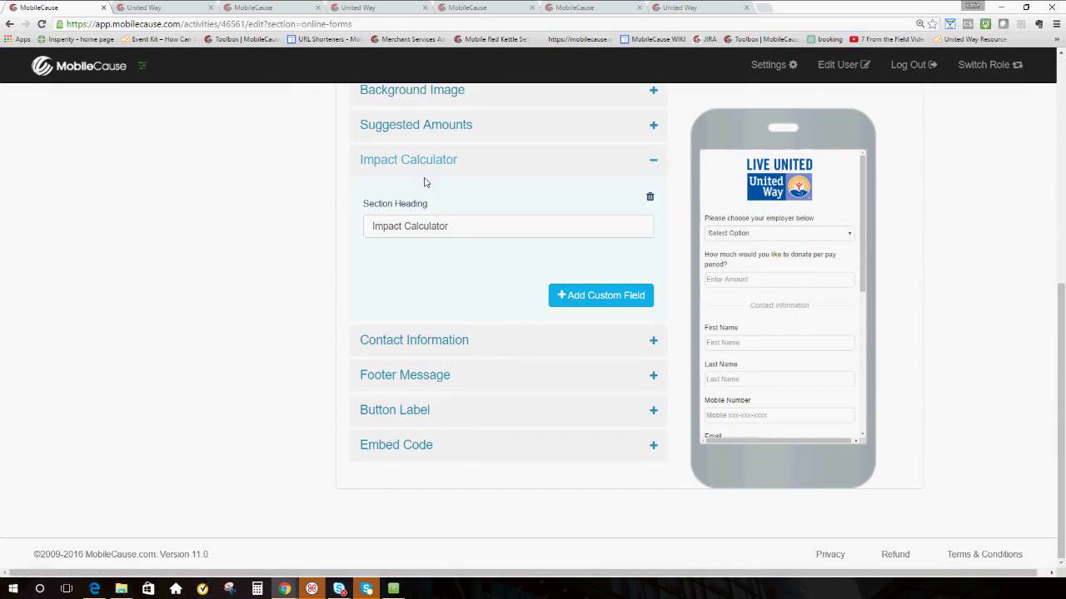
scroll(458, 171, "up", 1)
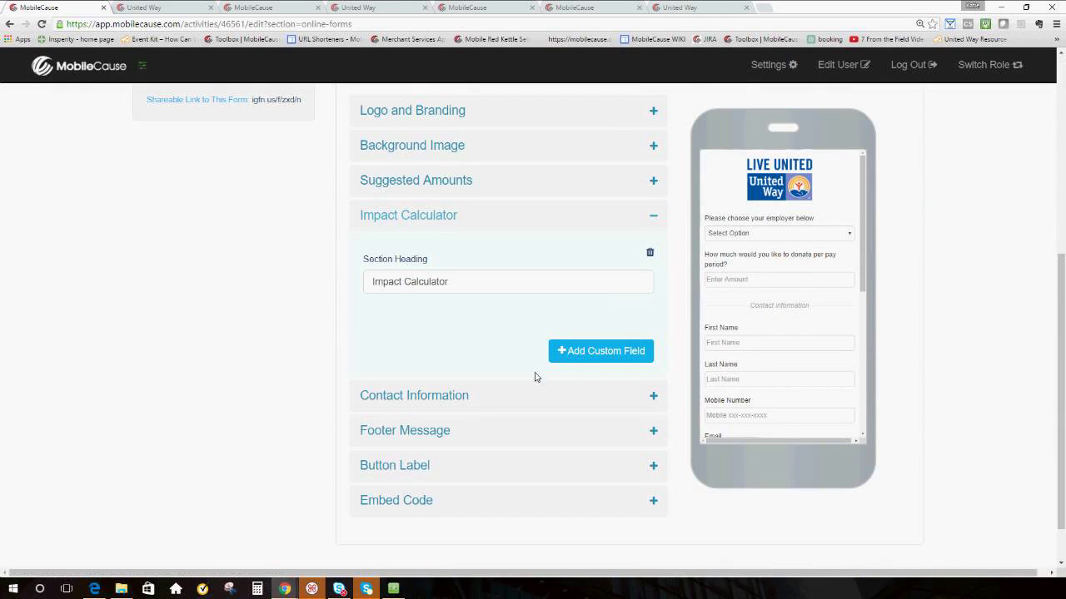
left_click(599, 352)
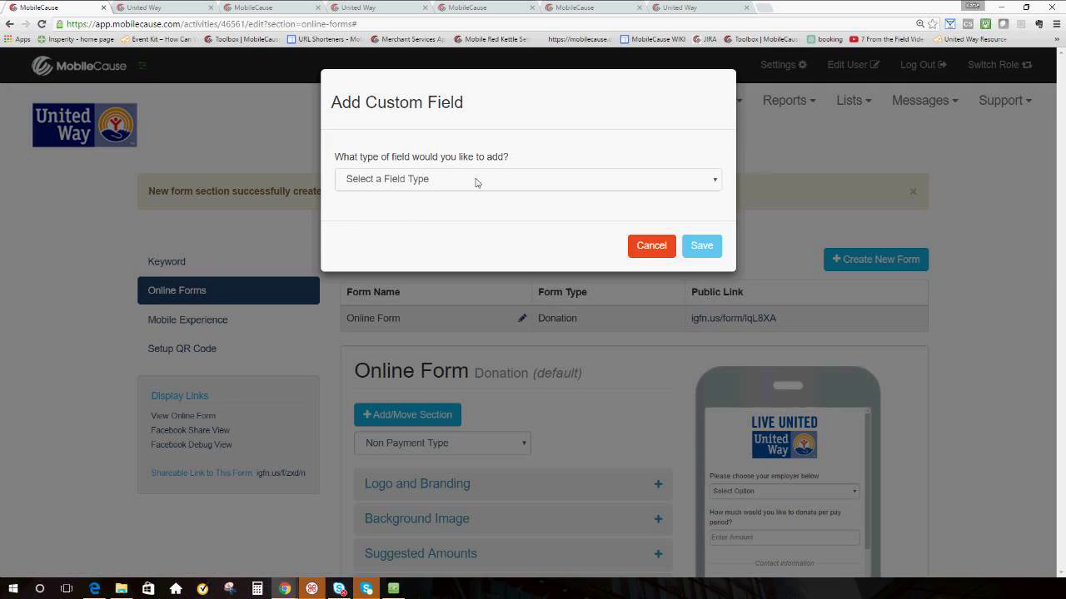
left_click(476, 183)
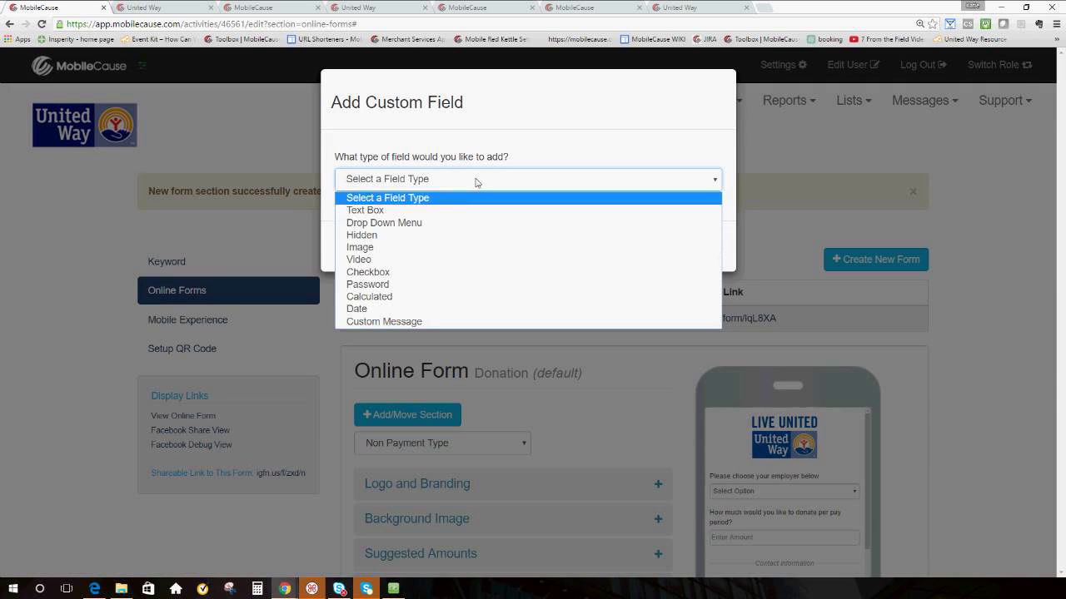
left_click(430, 298)
Title the calculated field "Families helped" and set its results to show on the form.
left_click(384, 180)
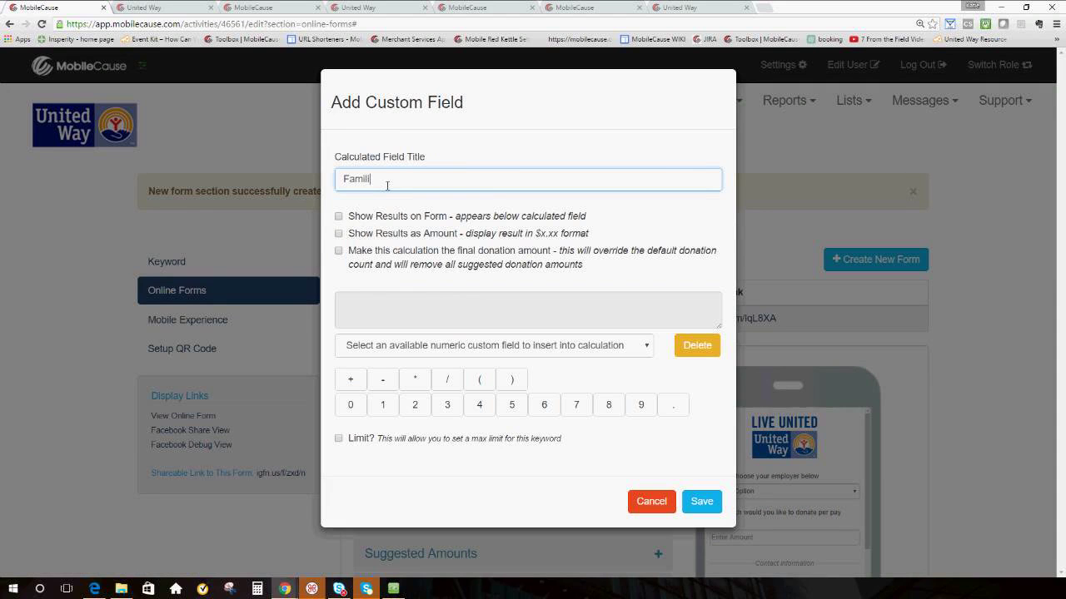
key("BackSpace")
key("BackSpace")
key("BackSpace")
key("BackSpace")
key("BackSpace")
key("BackSpace")
key("BackSpace")
key("BackSpace")
type("milies helkp")
type("ped")
left_click(338, 217)
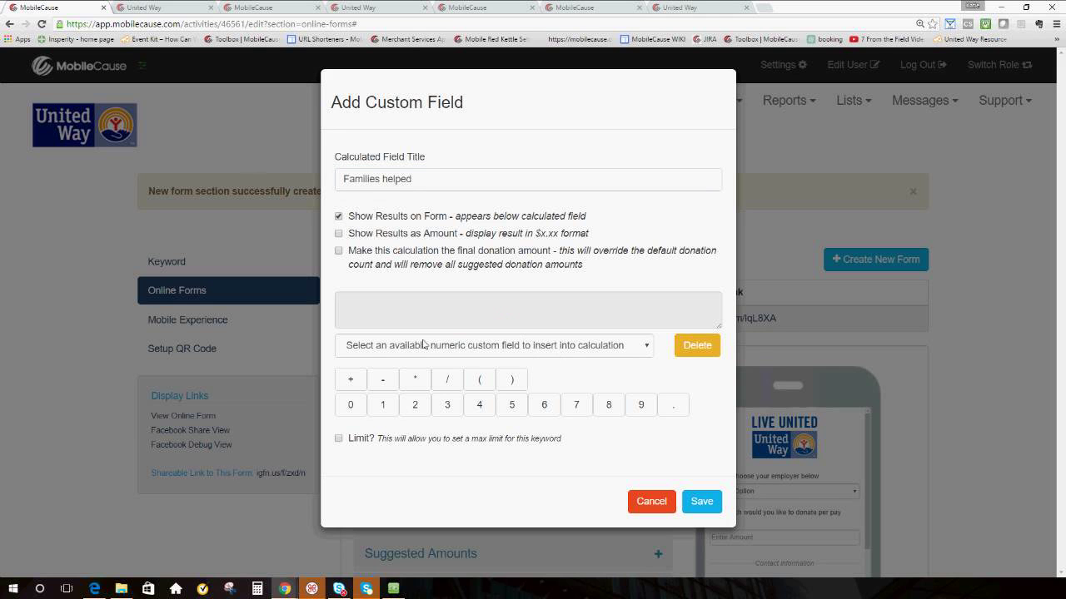
Build the calculation as the employer field multiplied by the donation per pay period field, enclosed in parentheses.
left_click(479, 384)
left_click(477, 351)
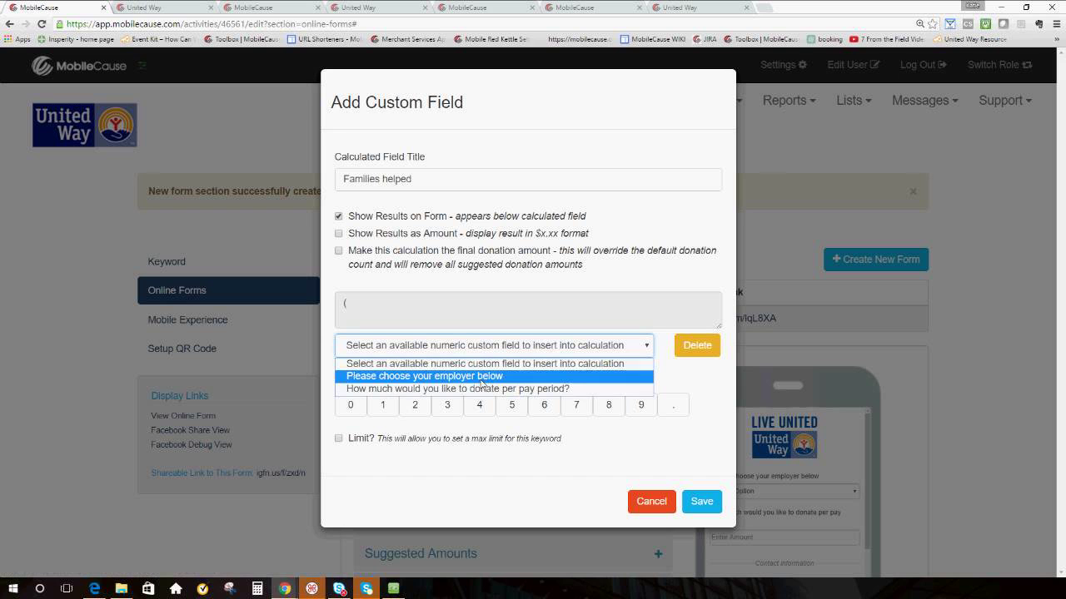
left_click(481, 377)
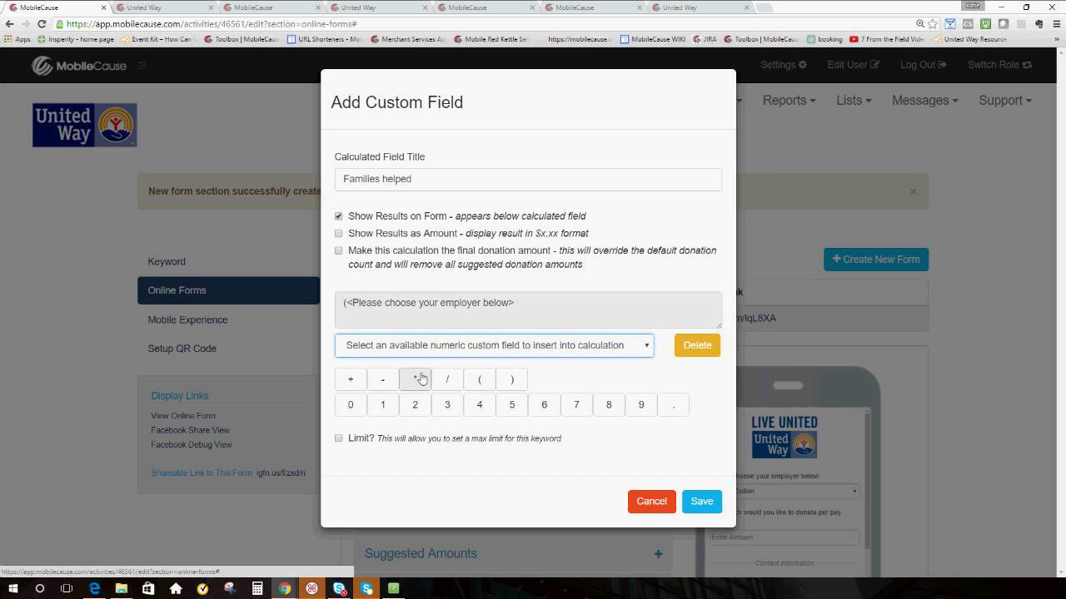
left_click(413, 378)
left_click(439, 352)
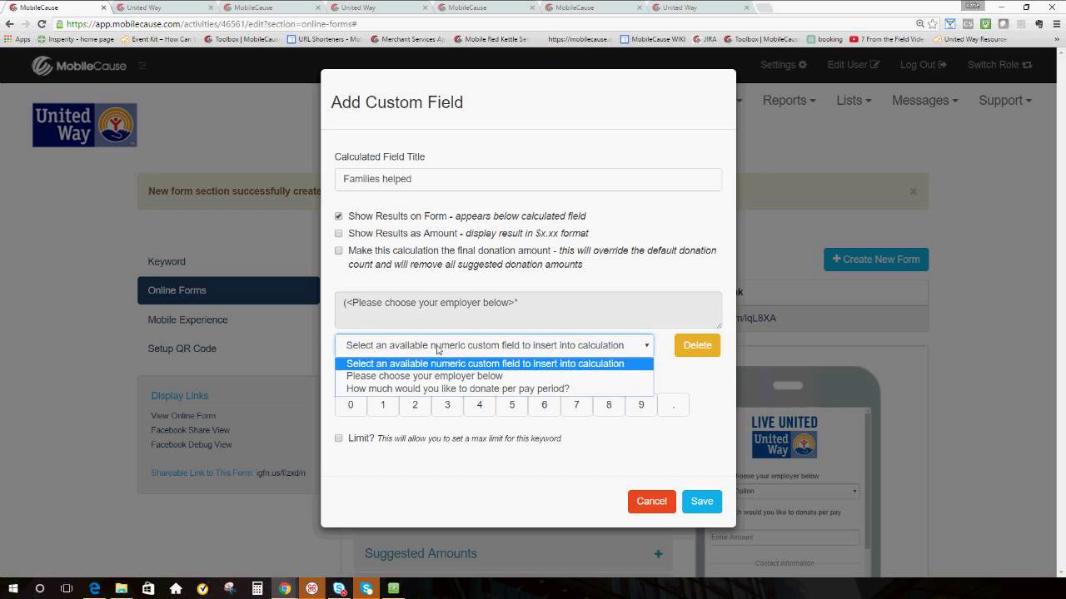
left_click(459, 389)
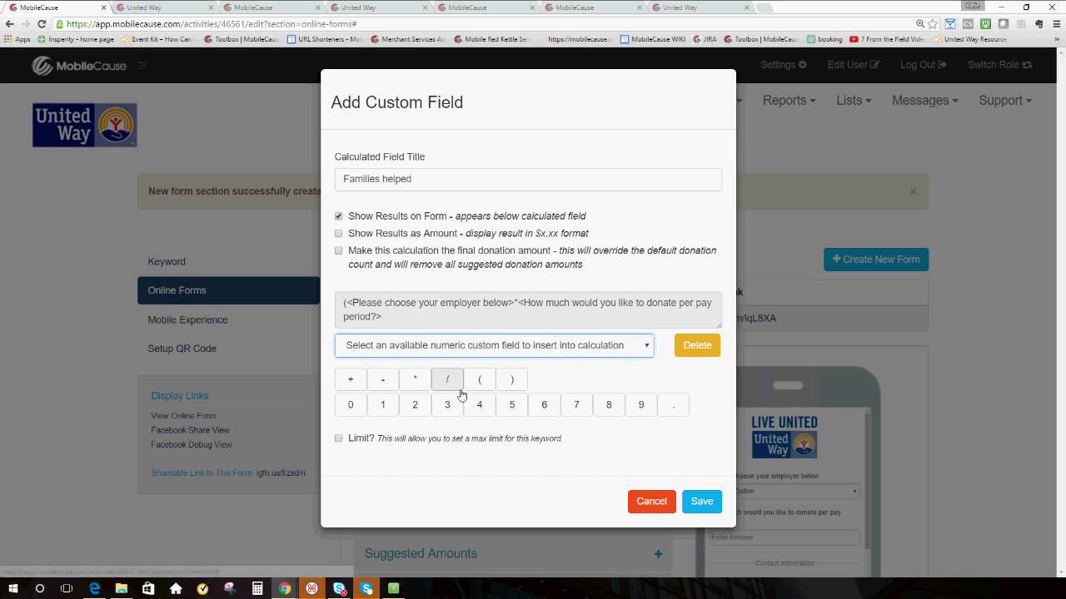
left_click(518, 380)
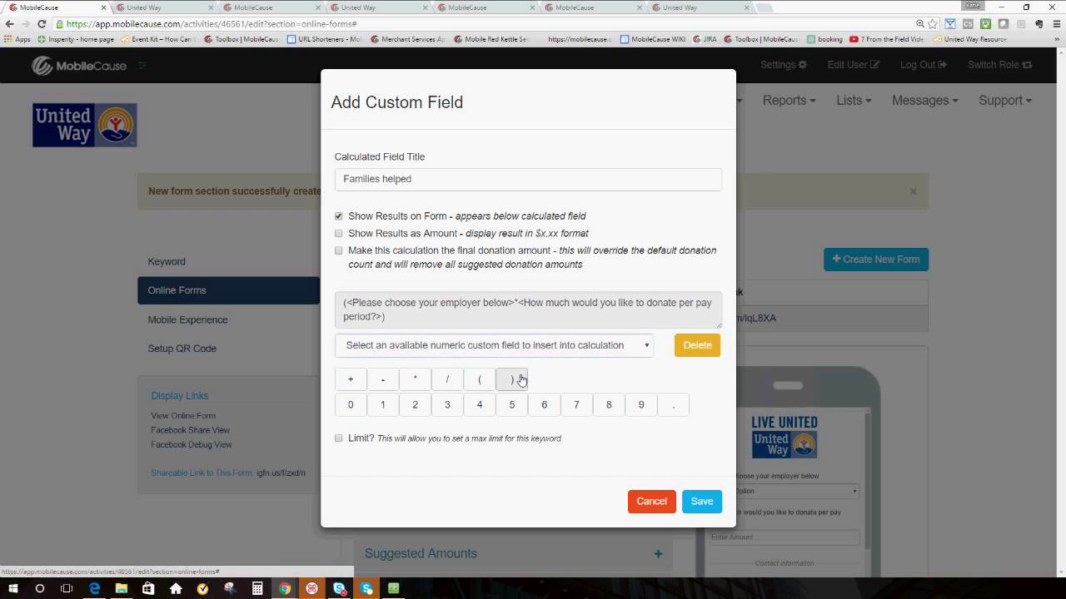
Divide the parenthesized calculation by 2.5 and save the calculated field.
left_click(452, 382)
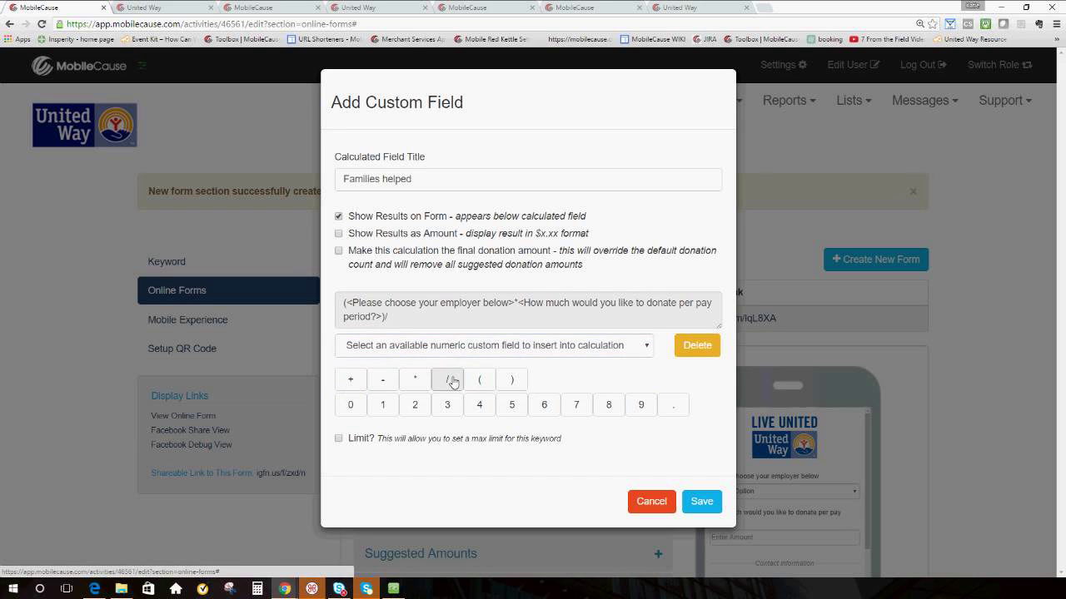
left_click(427, 414)
left_click(675, 408)
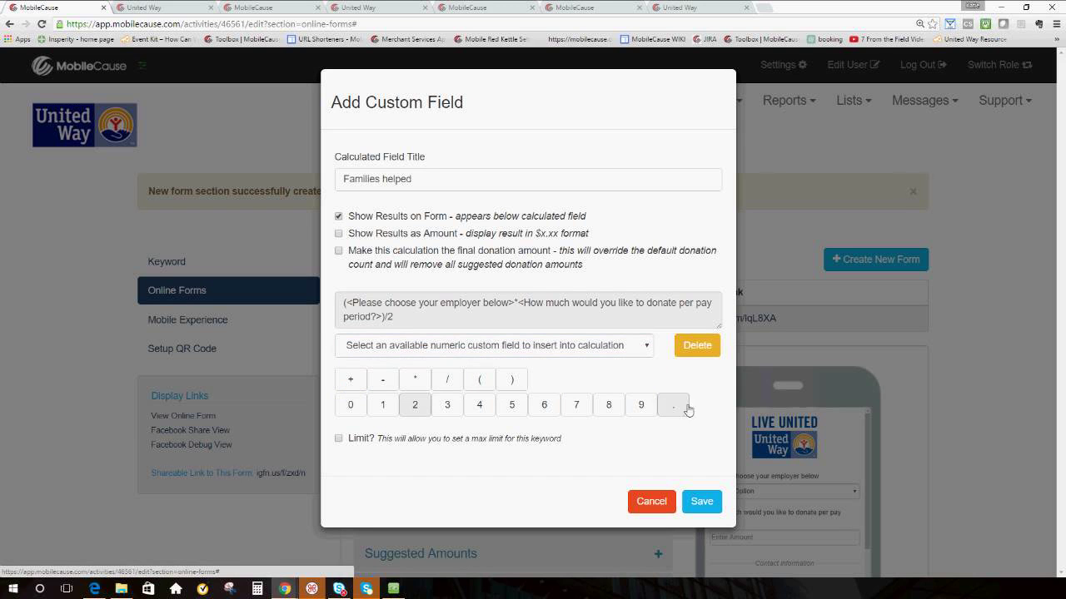
left_click(516, 408)
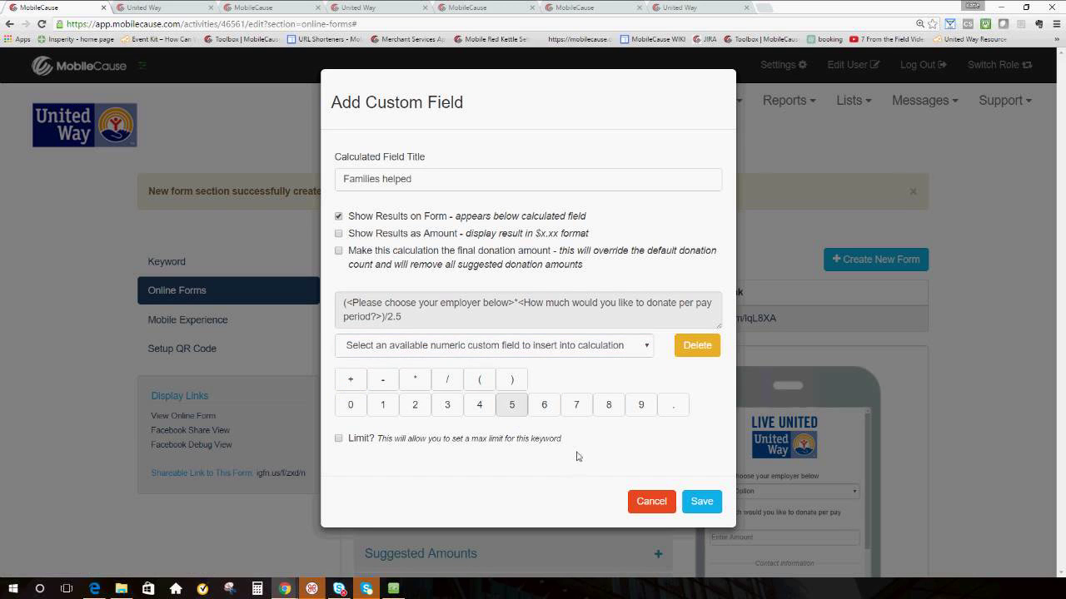
left_click(701, 502)
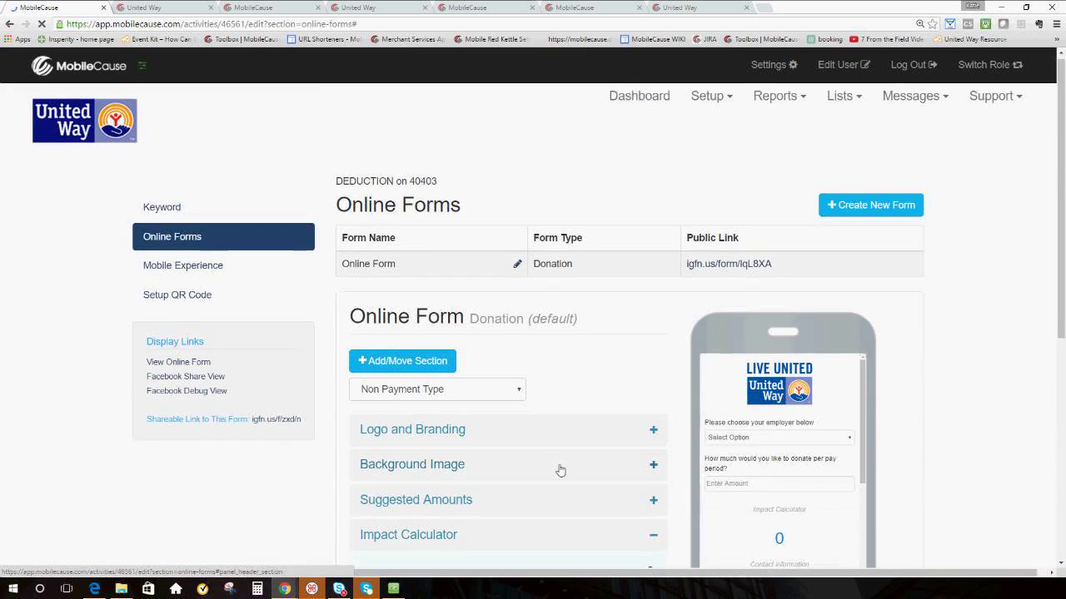
Change the Impact Calculator section heading to "Your donation helps the number families each year below".
scroll(561, 471, "down", 3)
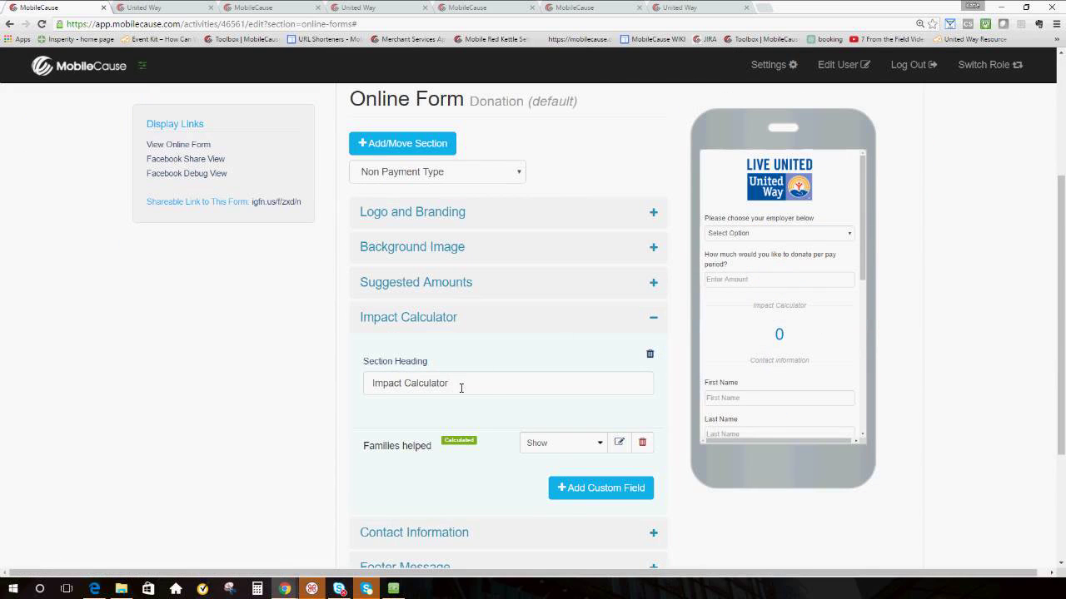
left_click_drag(467, 388, 340, 392)
type("Th")
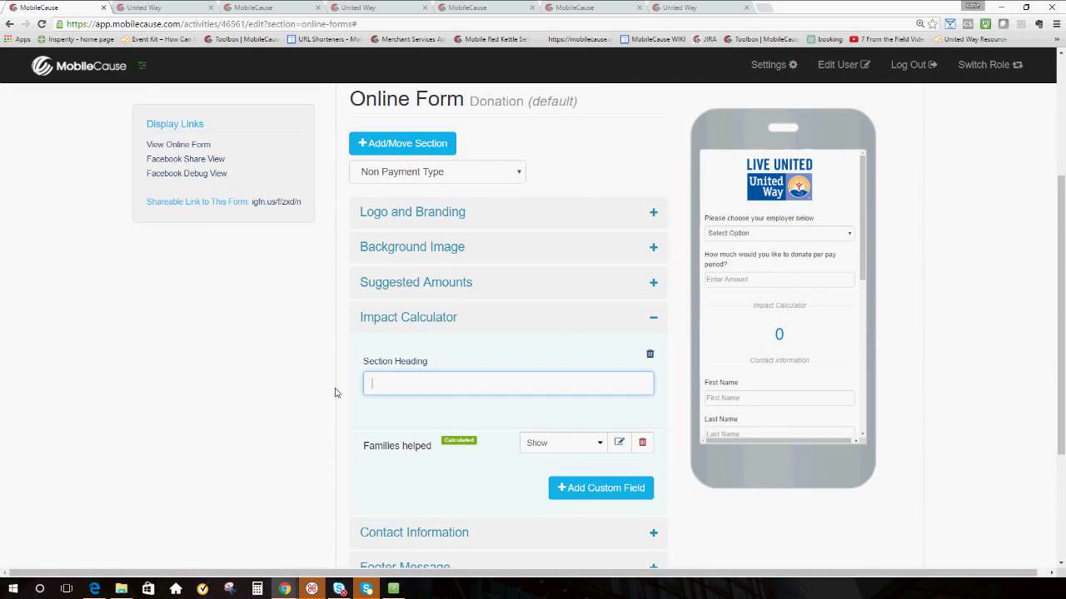
type("Your donation helps the number fa")
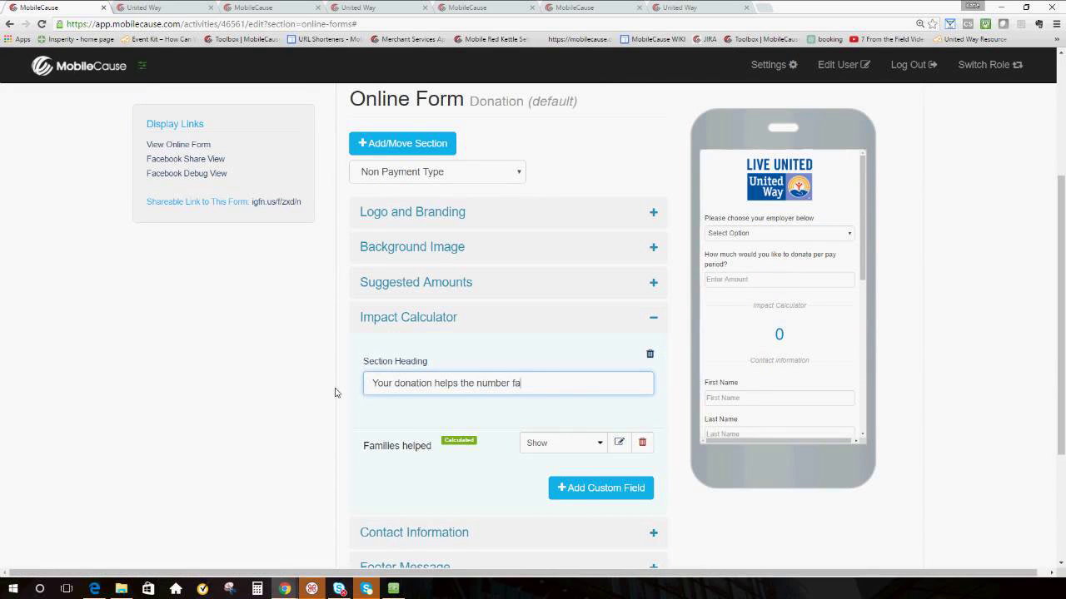
type("milies each year below")
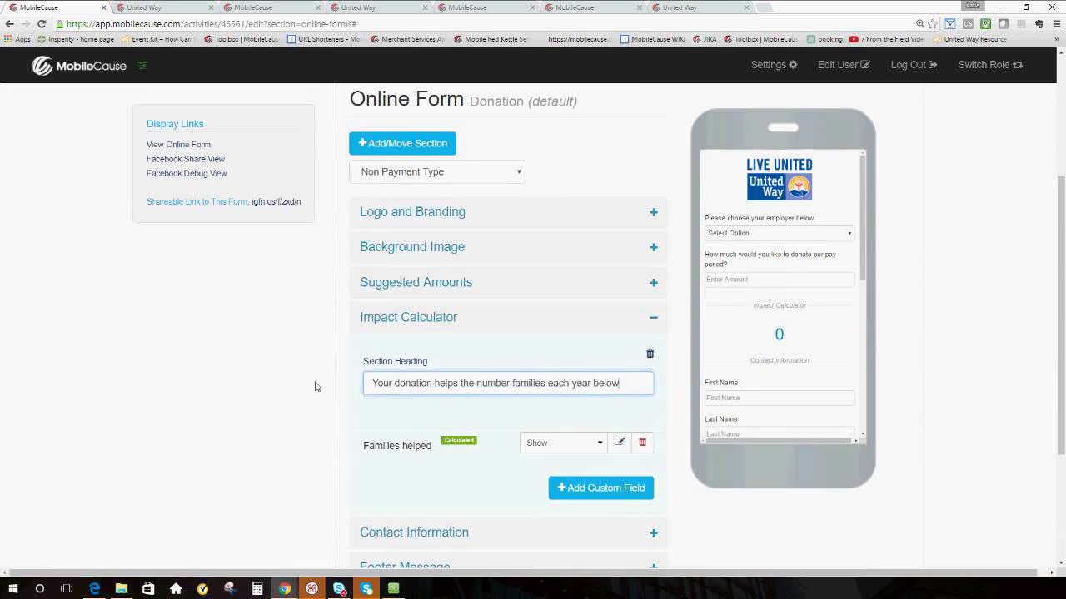
left_click(366, 489)
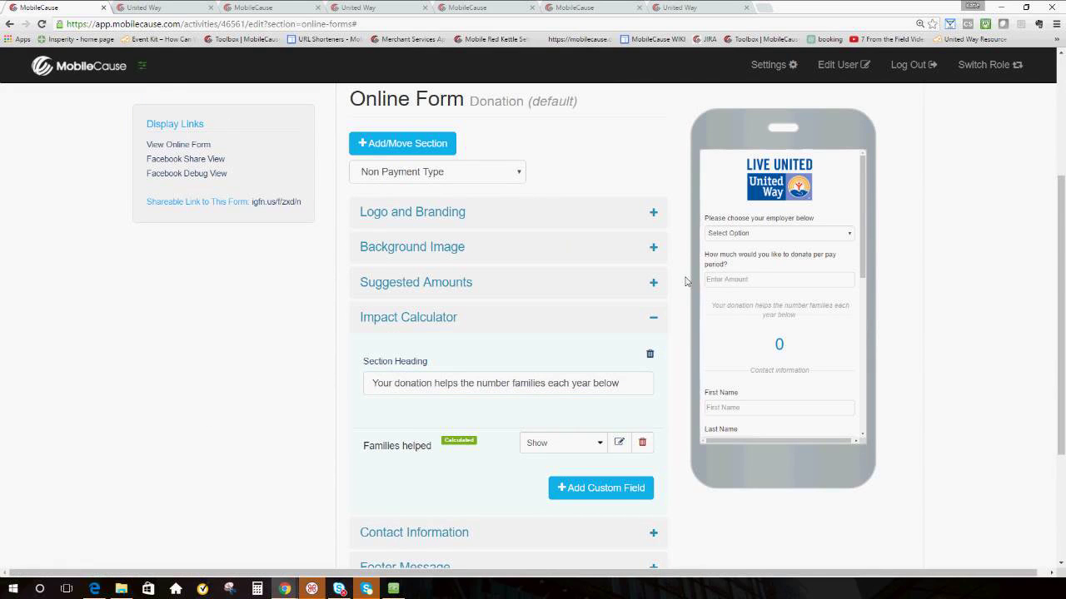
Open the live online form, choose Eli Lilly as the employer, and enter 5 as the donation per pay period.
left_click(166, 8)
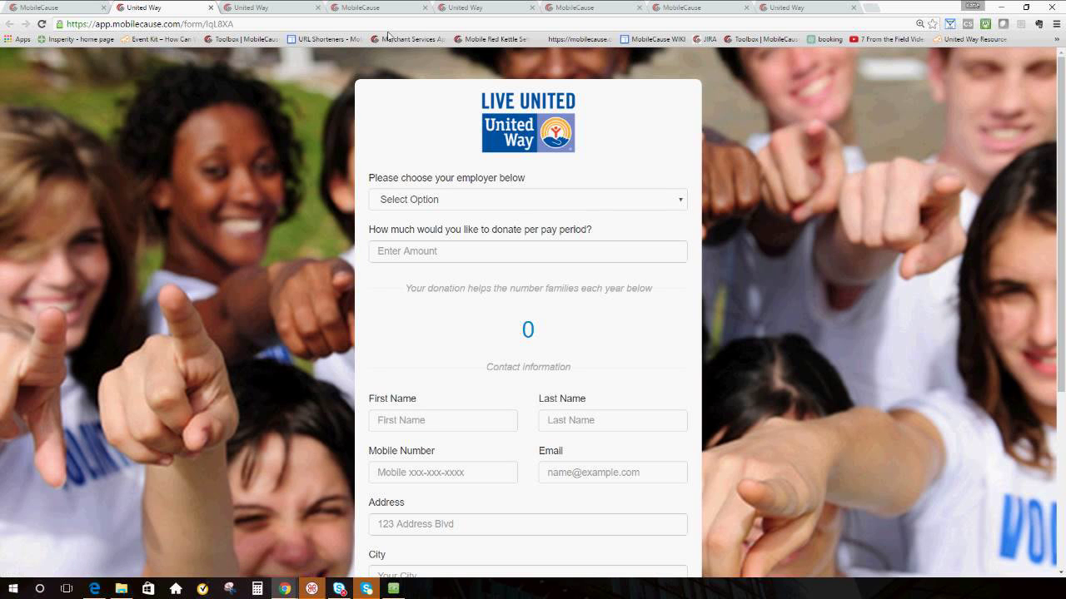
left_click(438, 201)
left_click(433, 230)
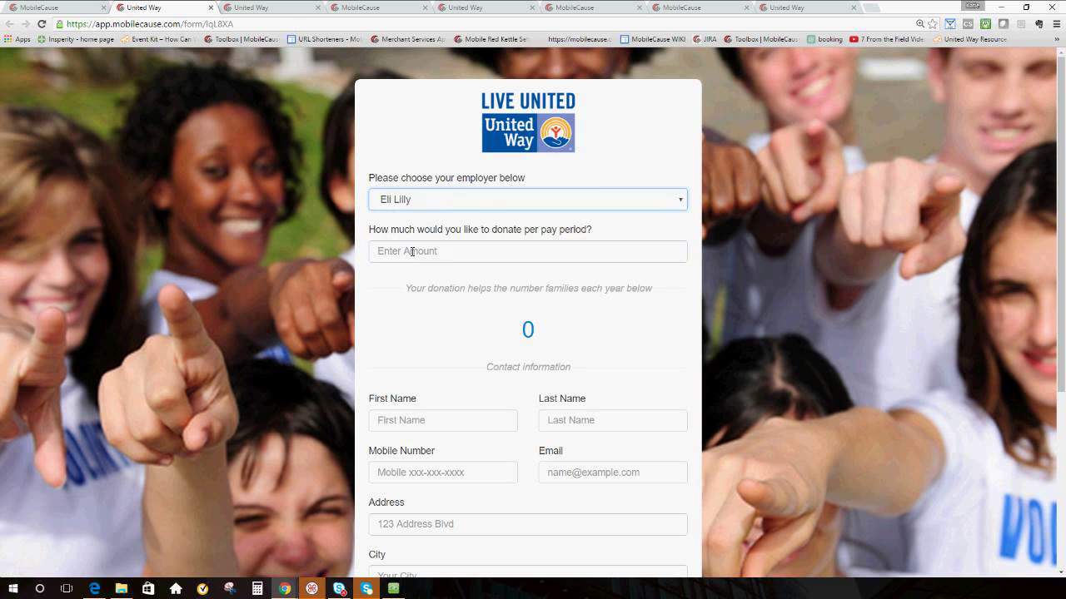
left_click(412, 253)
type("5")
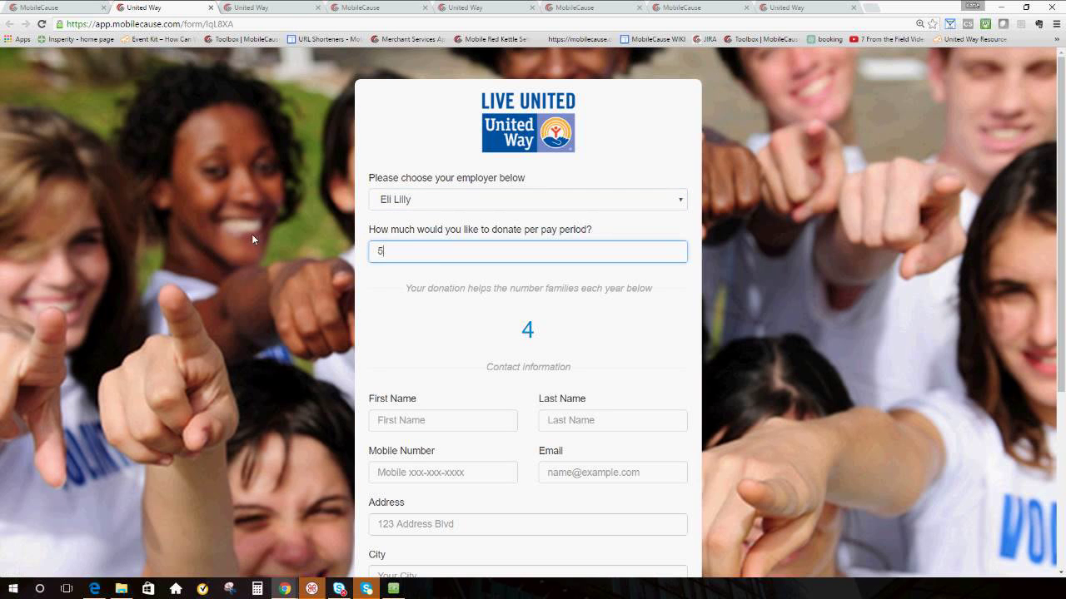
Commit the donation amount on the live form and check the recalculated impact figure.
left_click(253, 236)
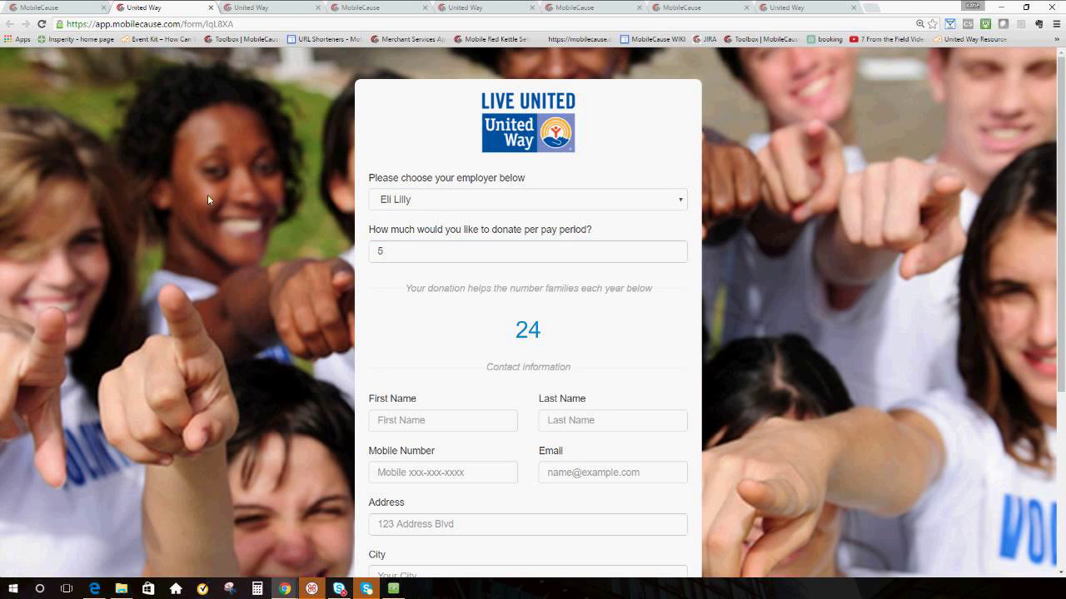
scroll(392, 212, "down", 2)
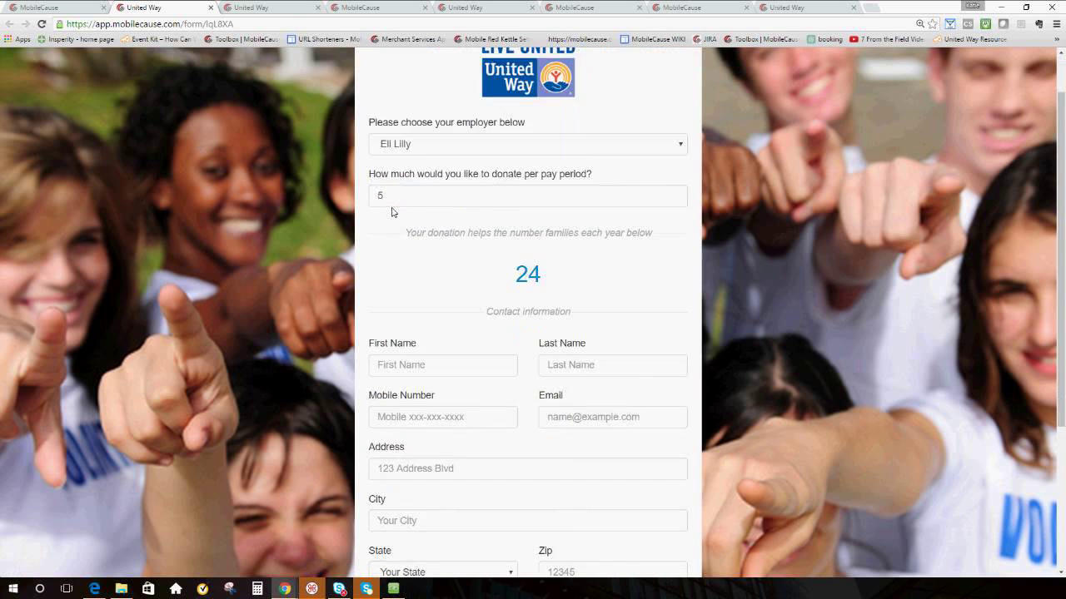
scroll(392, 210, "up", 2)
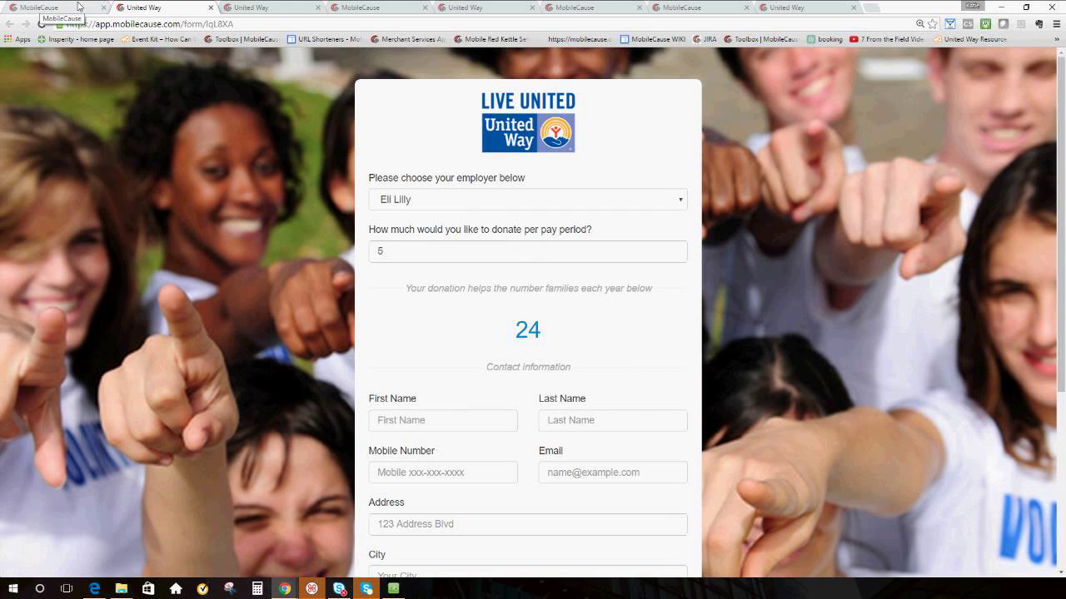
Return from the previously submitted form's thank-you page to its donation form and copy the embedded video's URL.
left_click(774, 9)
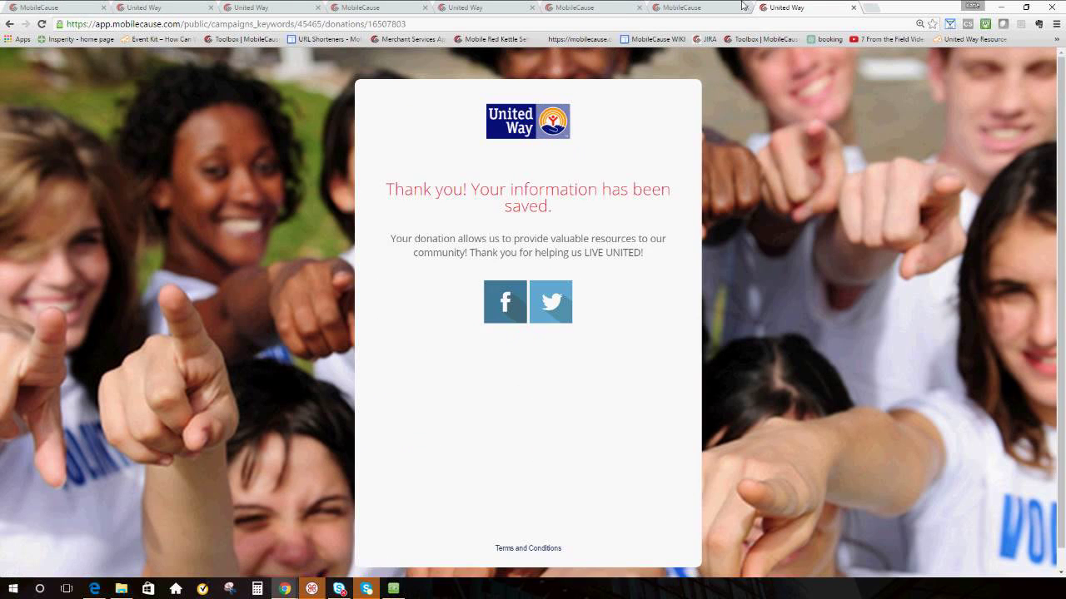
left_click(9, 23)
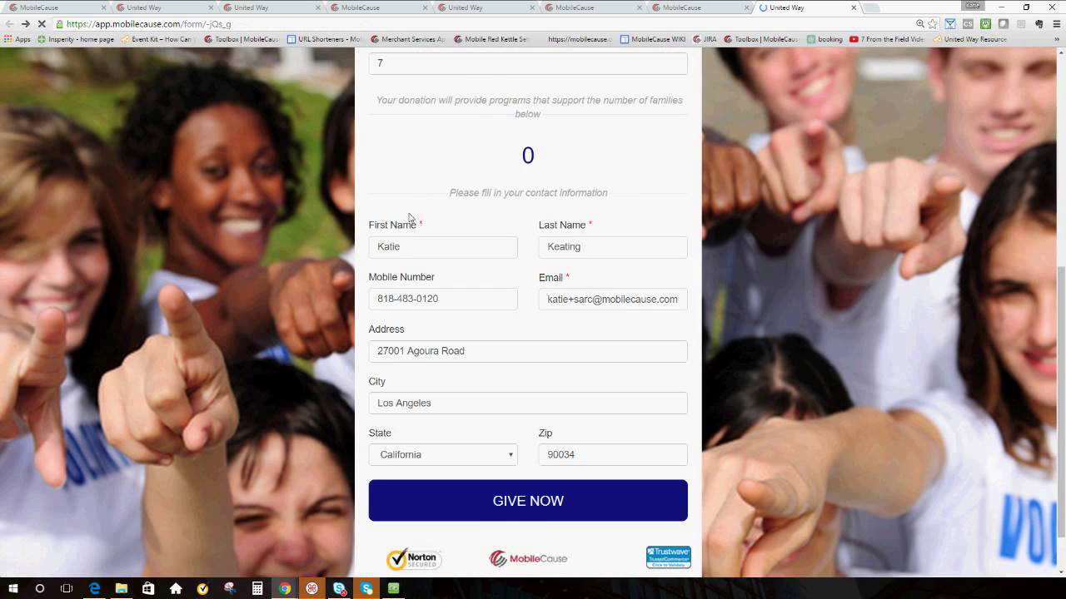
scroll(409, 219, "up", 5)
right_click(527, 238)
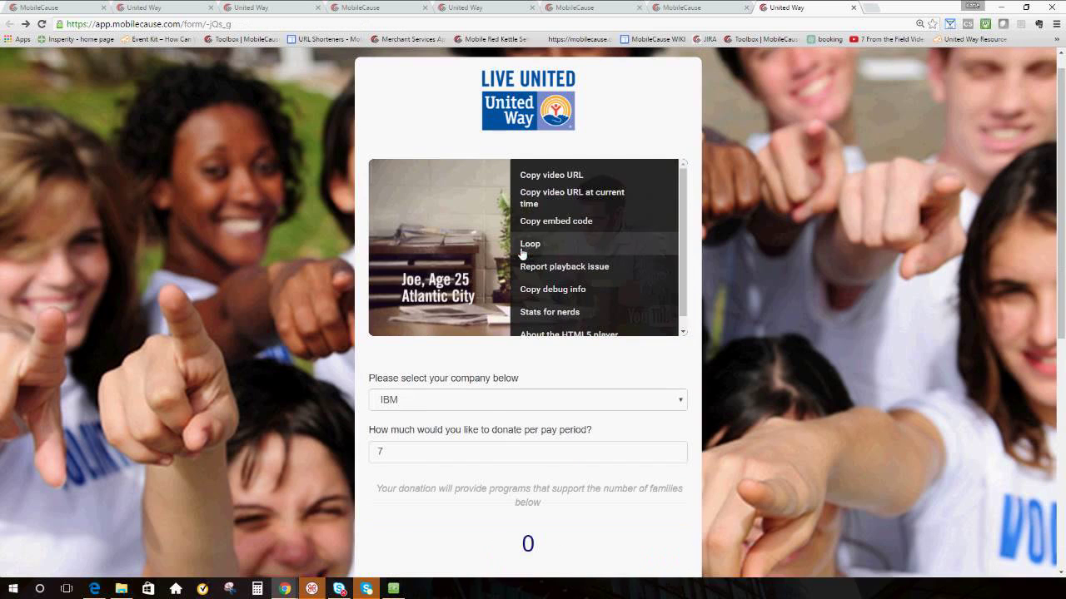
left_click(533, 176)
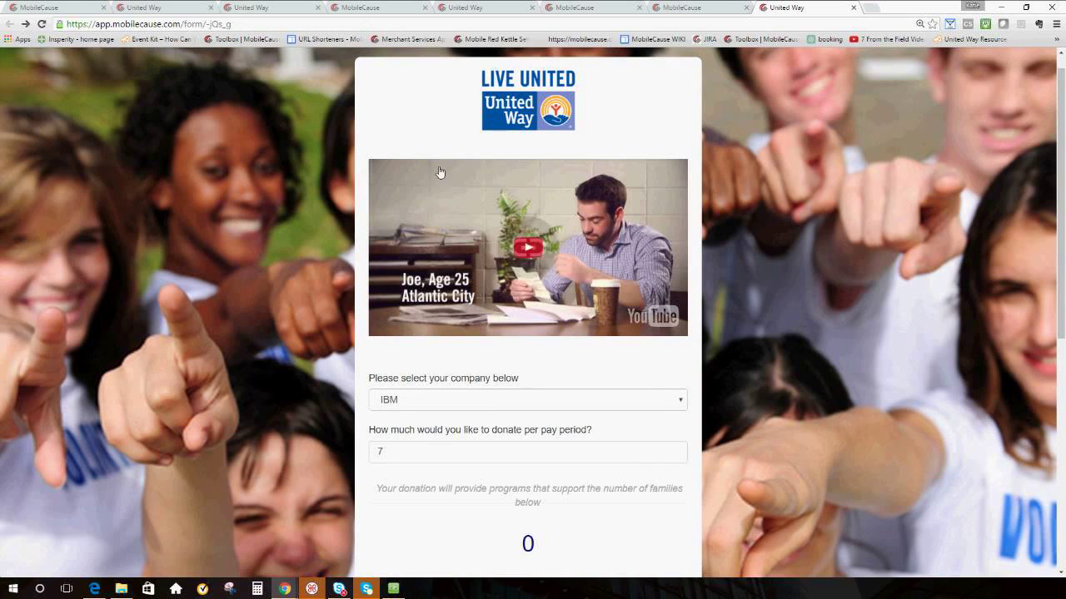
Add a section titled "Engagement Video" to the DEDUCTION online form, positioned above Suggested Amounts, and save it.
left_click(63, 6)
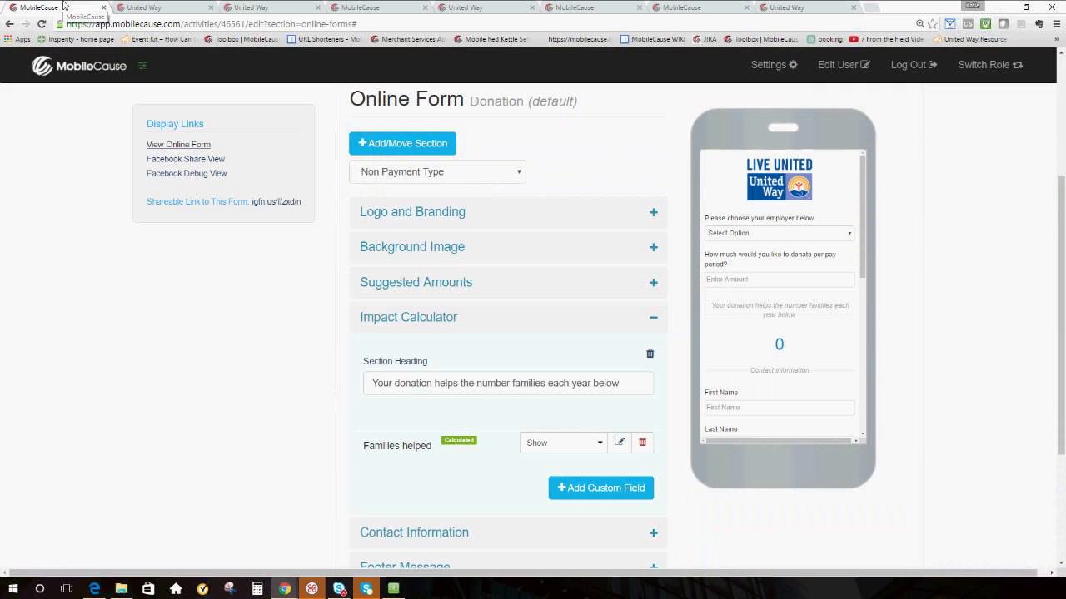
left_click(319, 361)
scroll(323, 363, "up", 3)
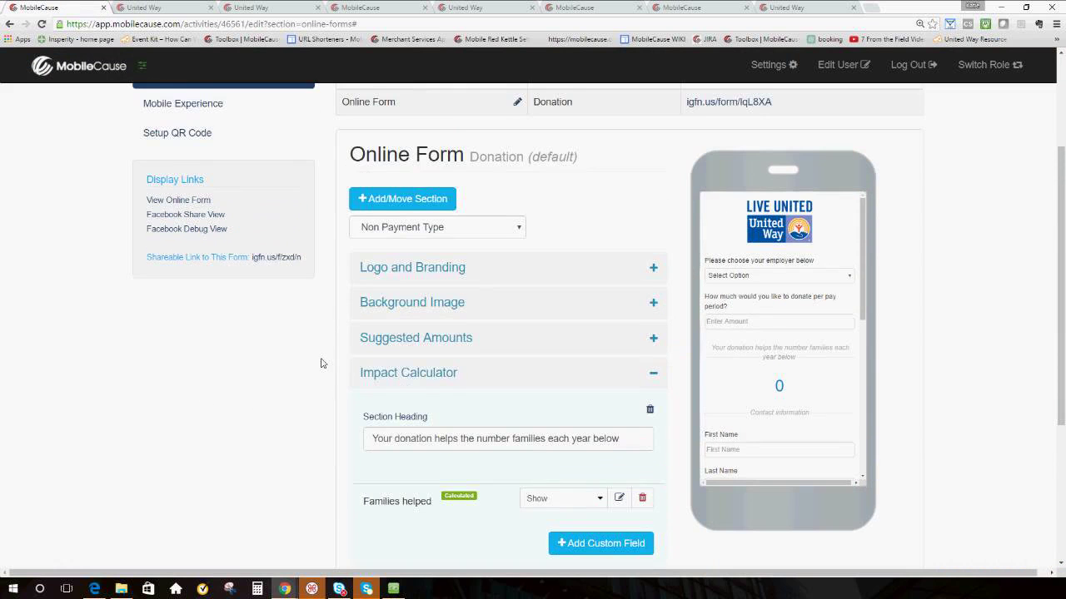
left_click(388, 256)
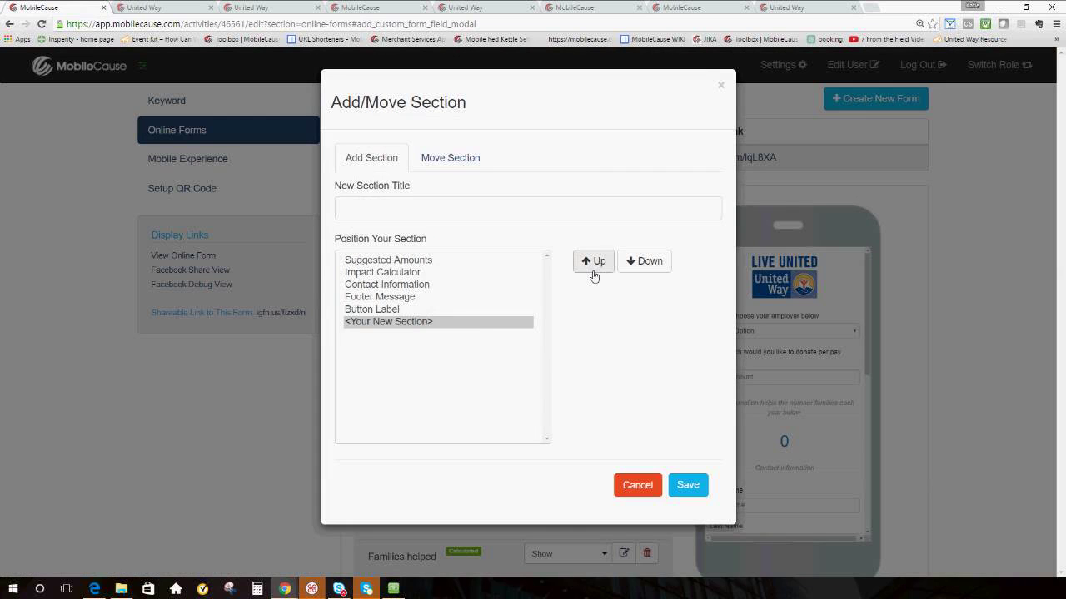
left_click(593, 265)
left_click(592, 265)
left_click(591, 264)
left_click(590, 266)
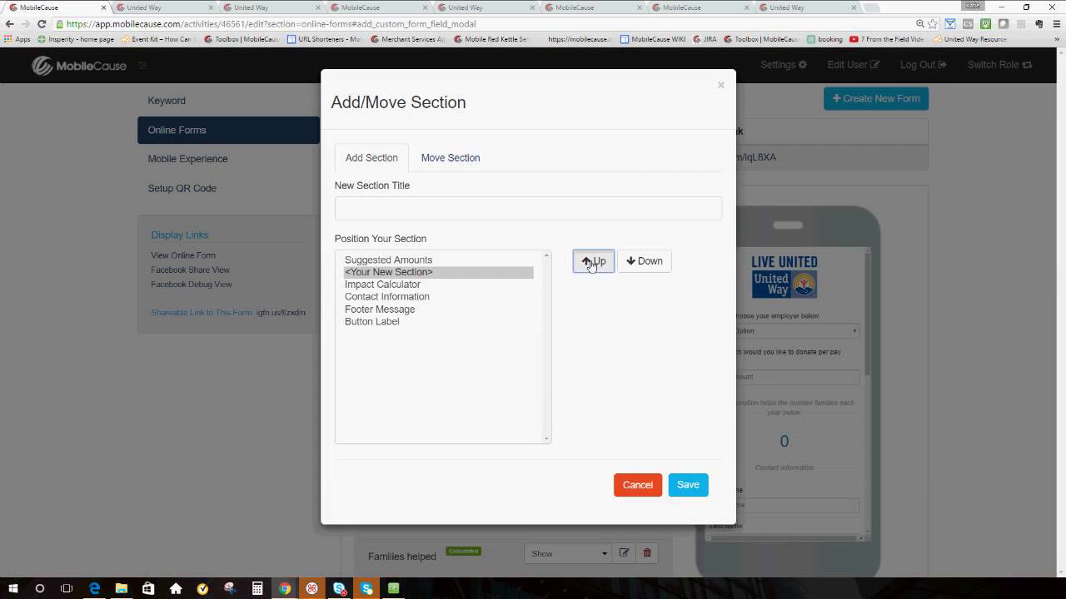
left_click(590, 264)
left_click(447, 211)
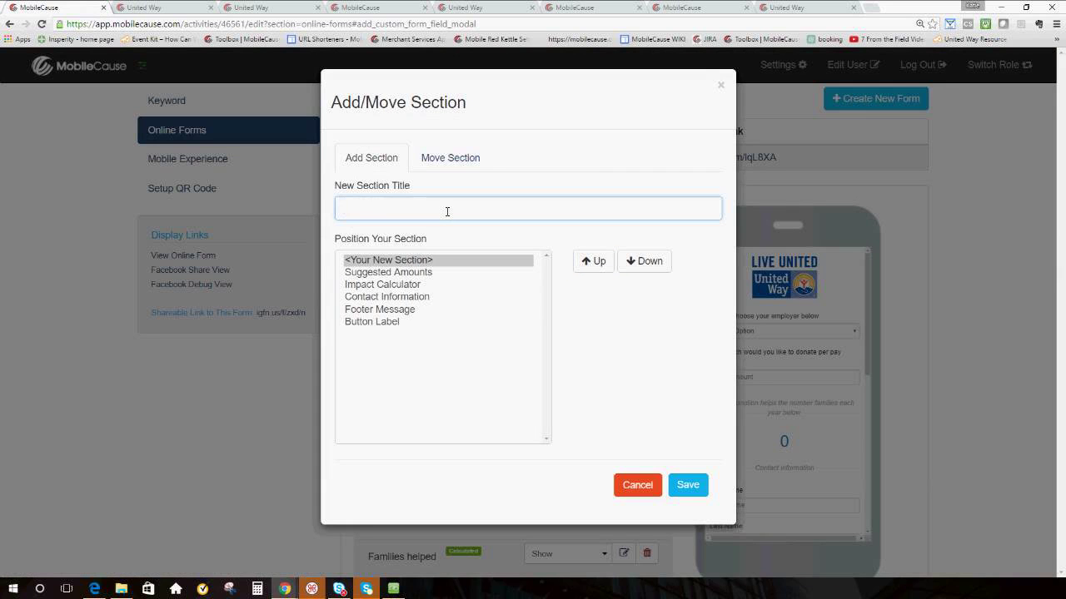
type("Engagement Video")
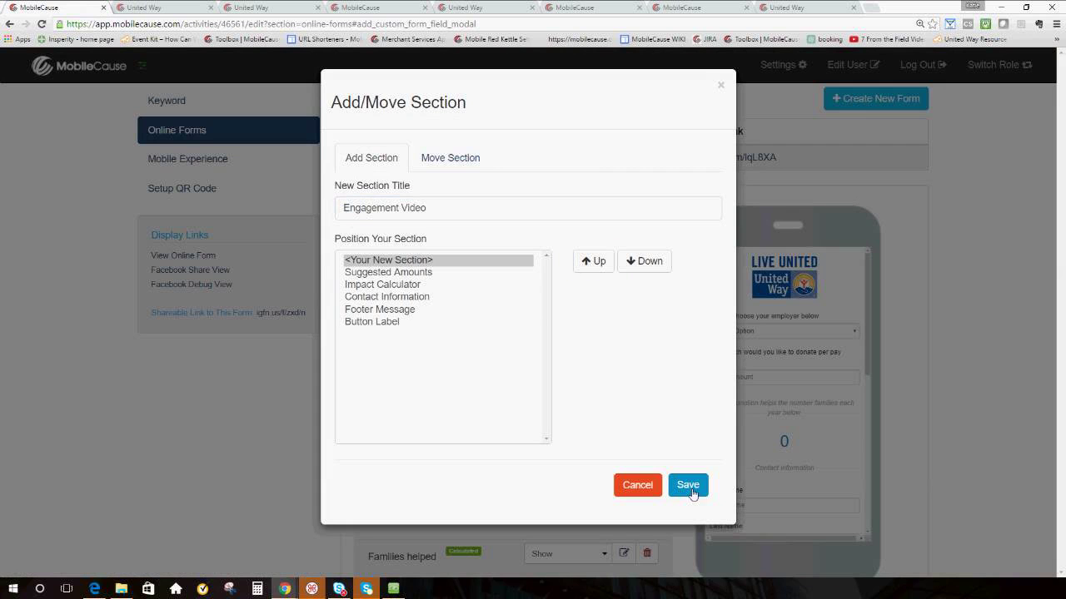
left_click(688, 491)
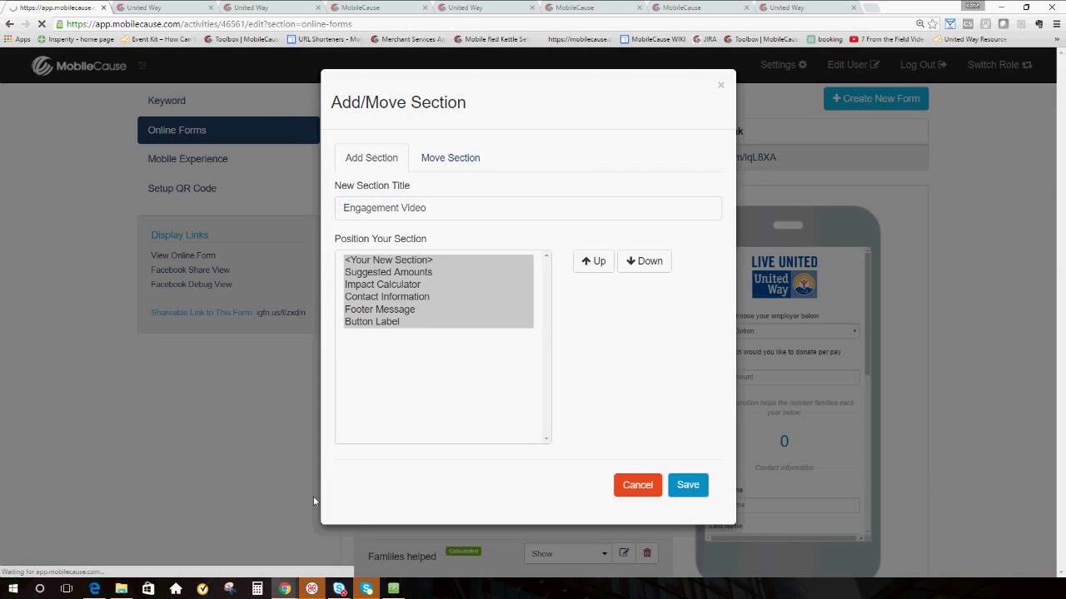
Start a new custom field of type Video in the Engagement Video section.
scroll(470, 238, "down", 3)
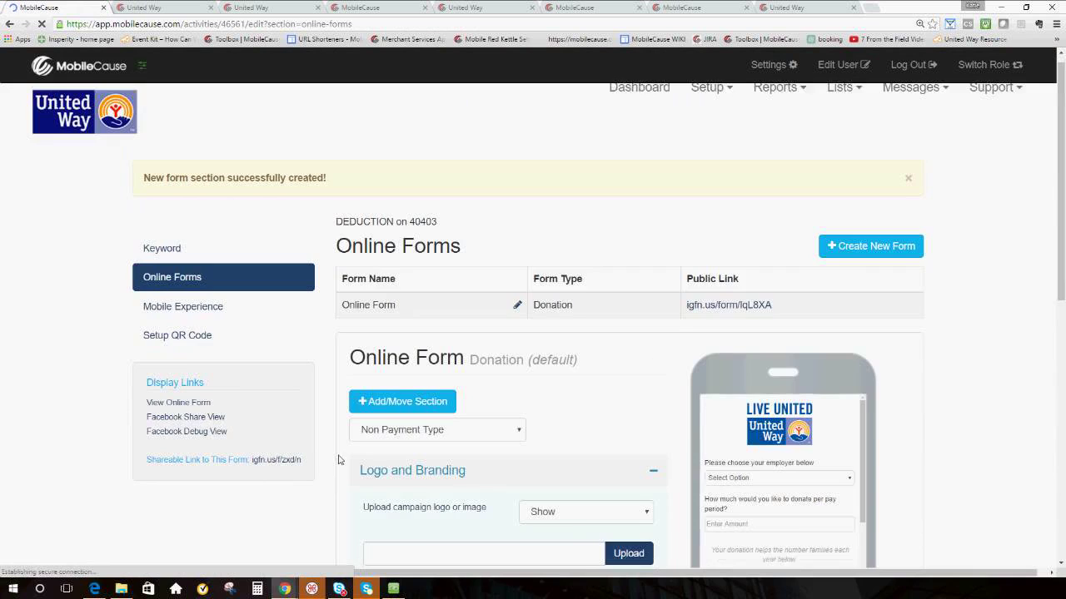
scroll(459, 253, "down", 3)
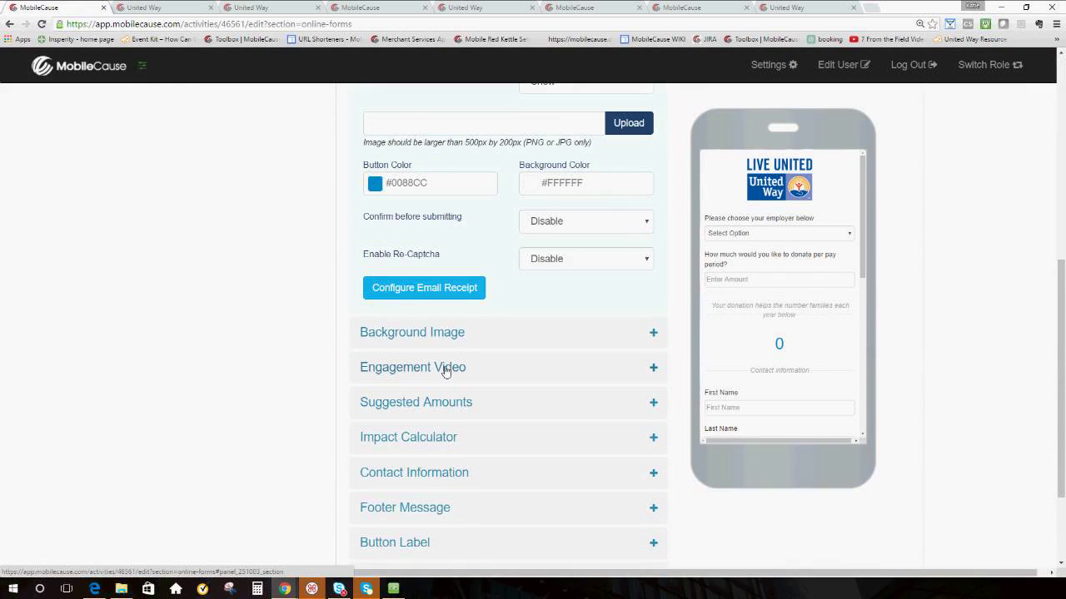
left_click(445, 371)
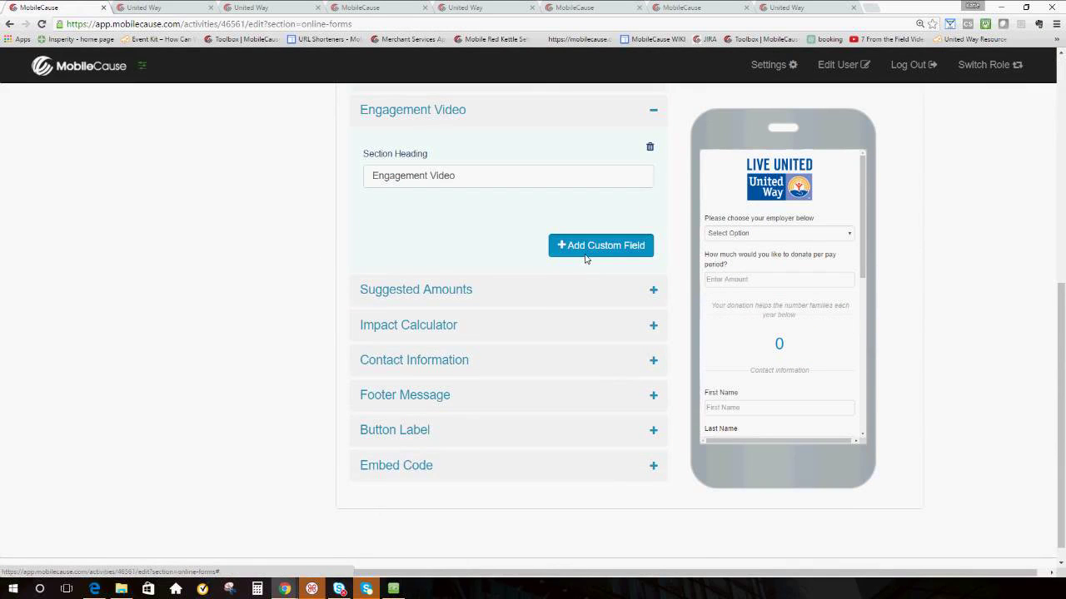
left_click(585, 255)
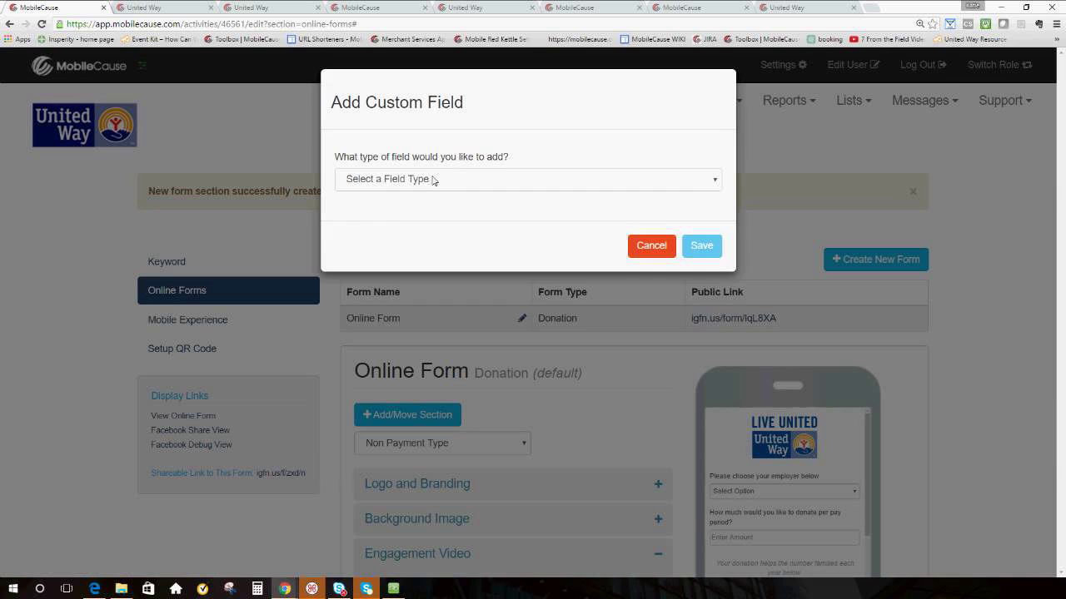
left_click(479, 183)
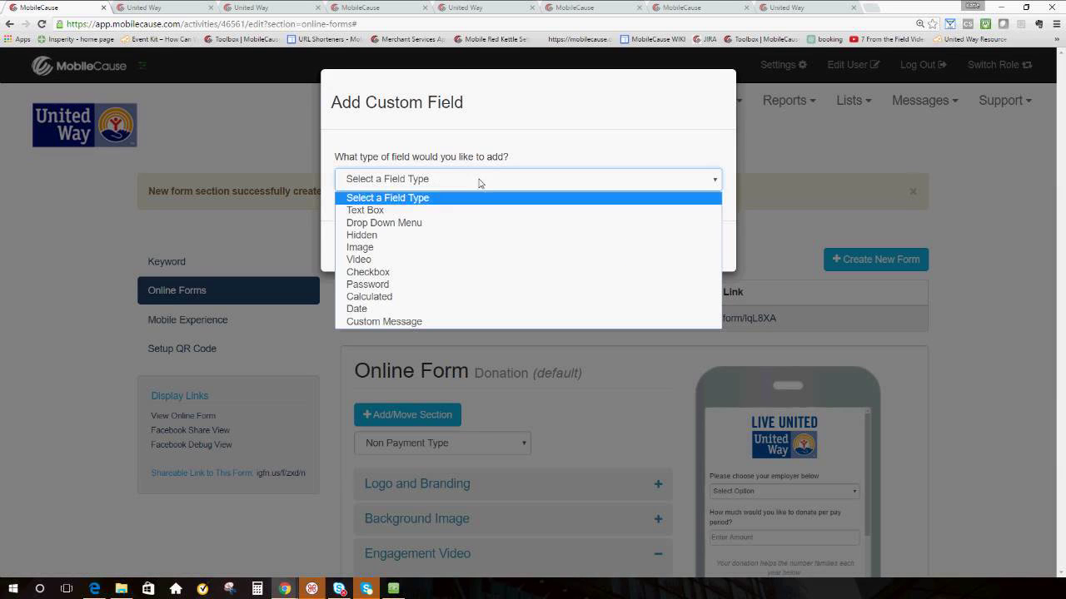
left_click(463, 260)
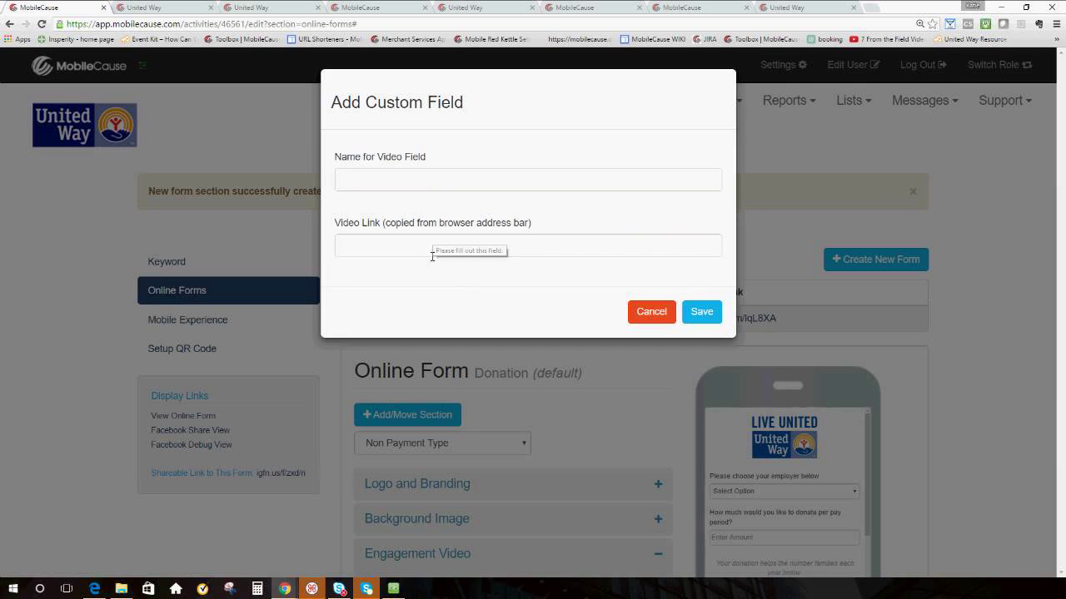
left_click(435, 248)
type("https://youtu.be/CK6OFih4IxA")
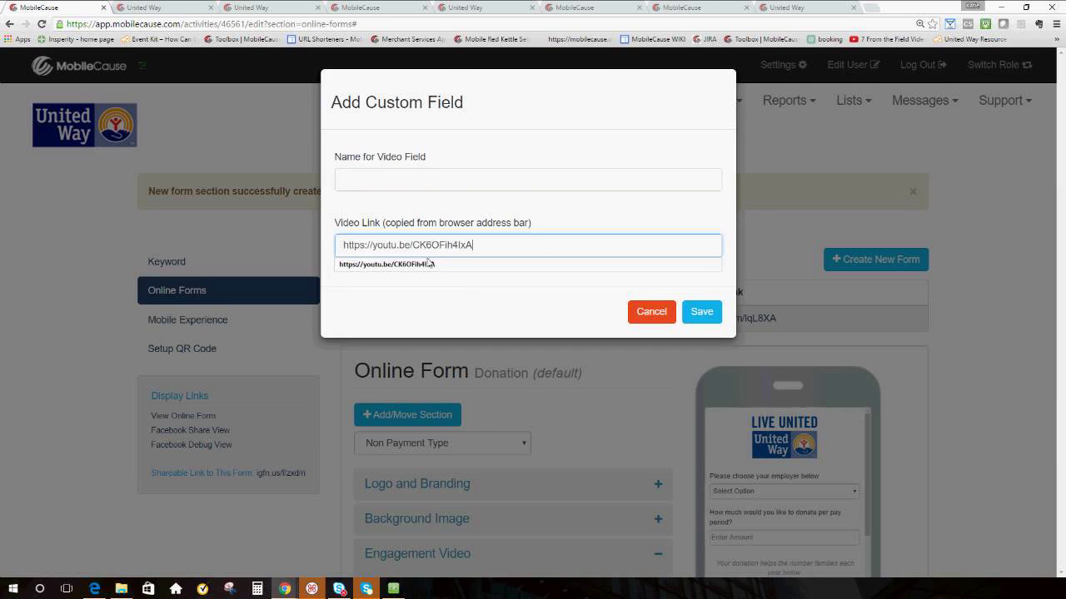
left_click(441, 304)
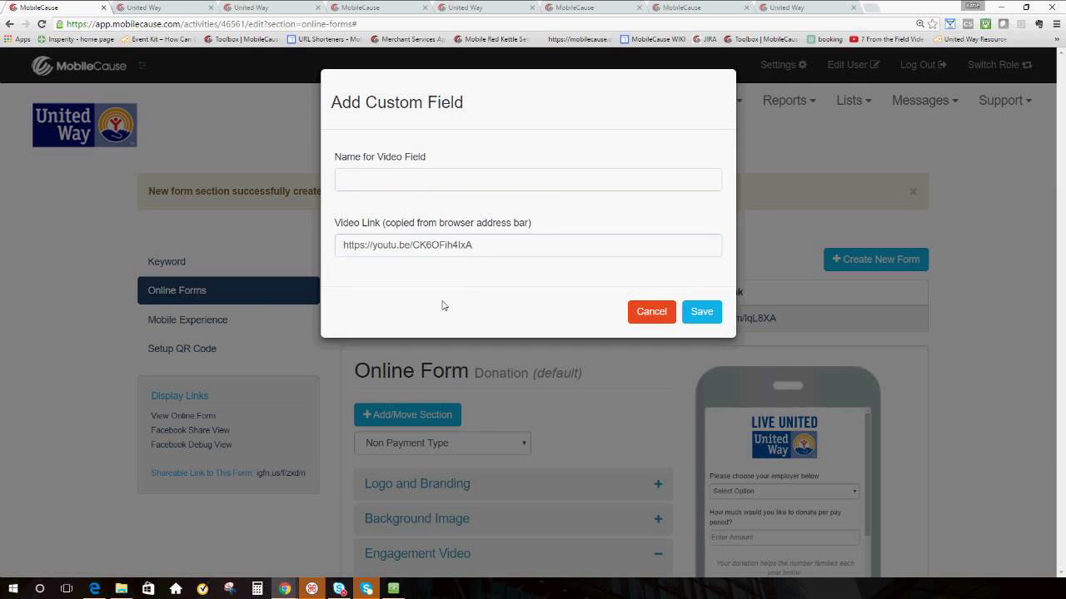
left_click(437, 189)
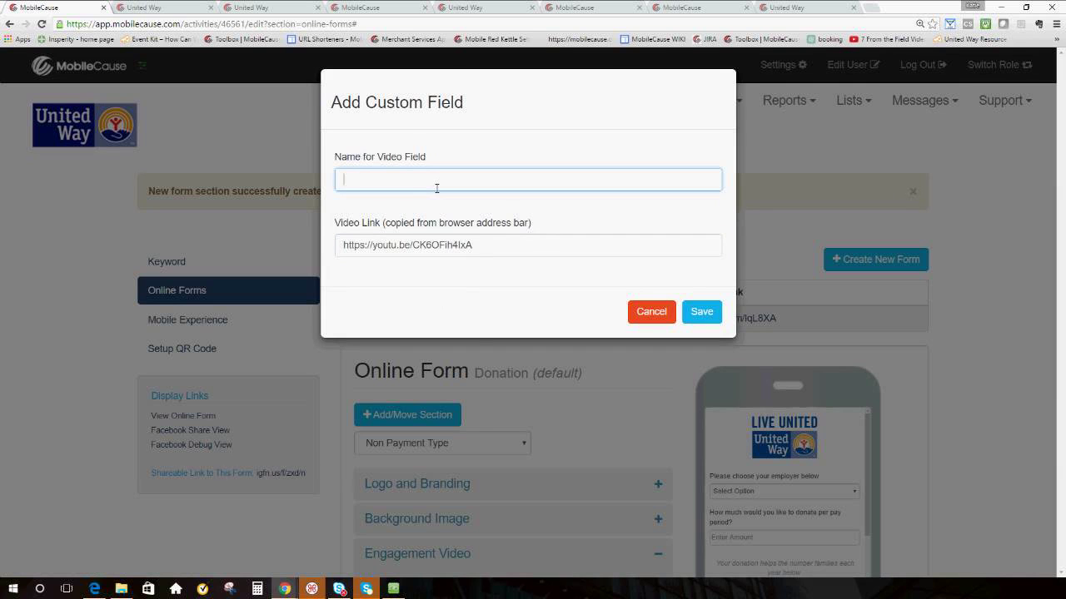
type("Campaign video 2016")
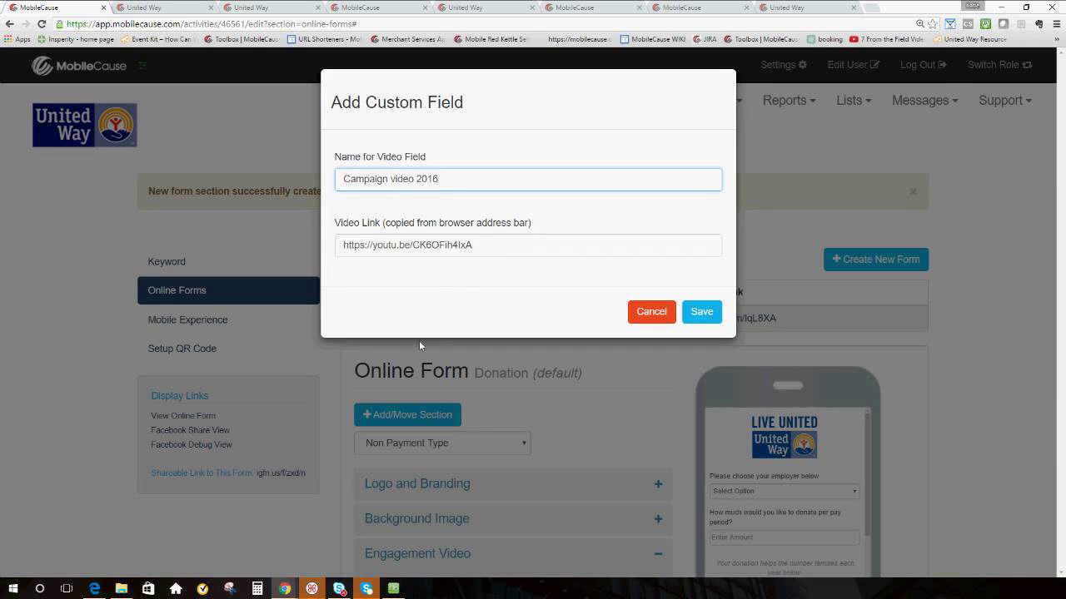
left_click(433, 287)
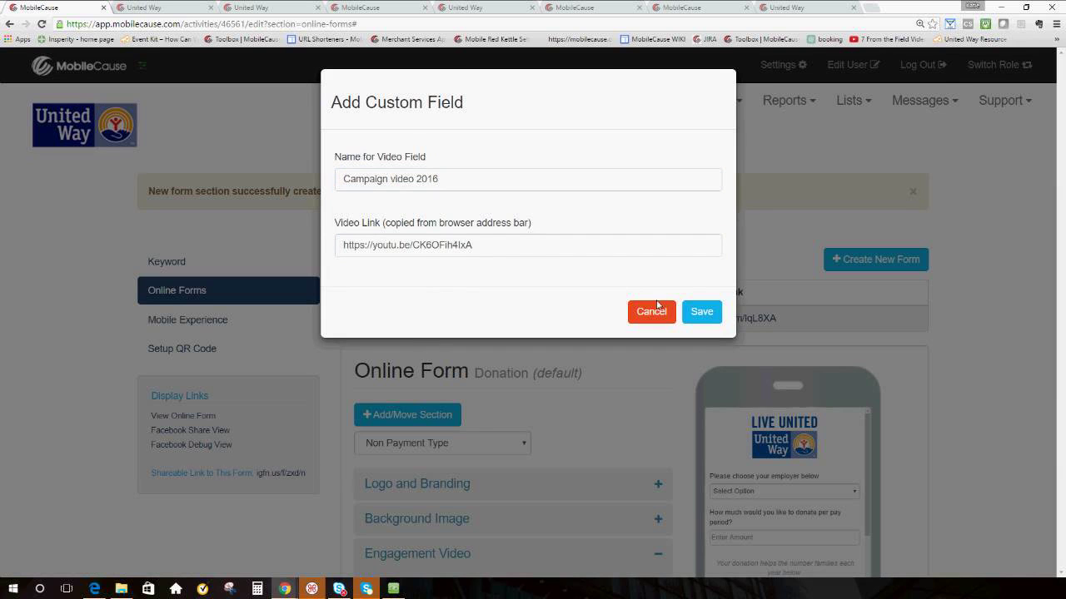
left_click(703, 313)
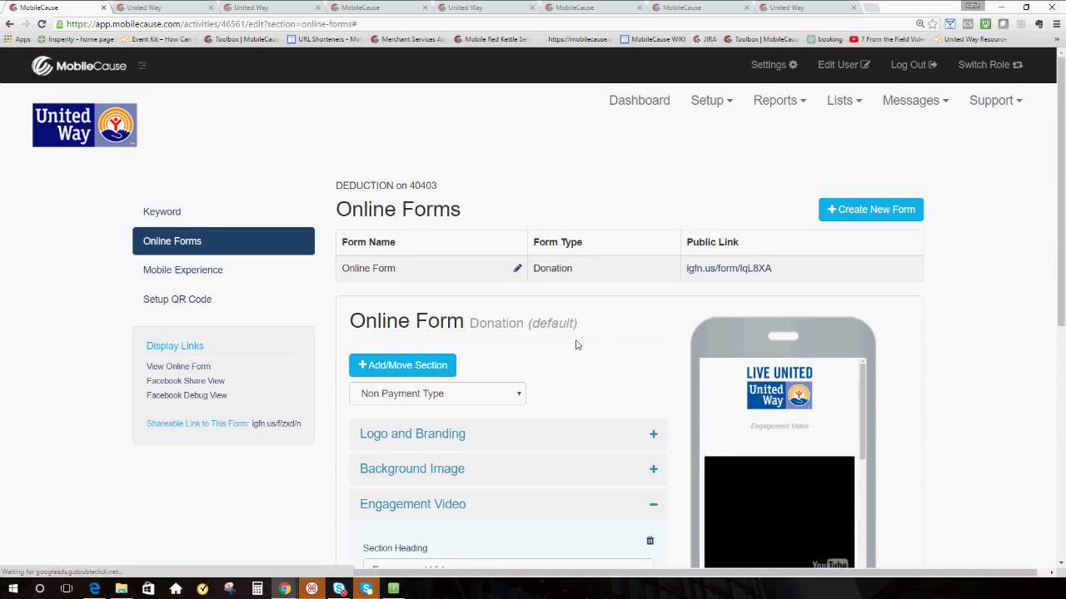
Clear the Engagement Video section's heading text and collapse the section.
scroll(577, 330, "down", 2)
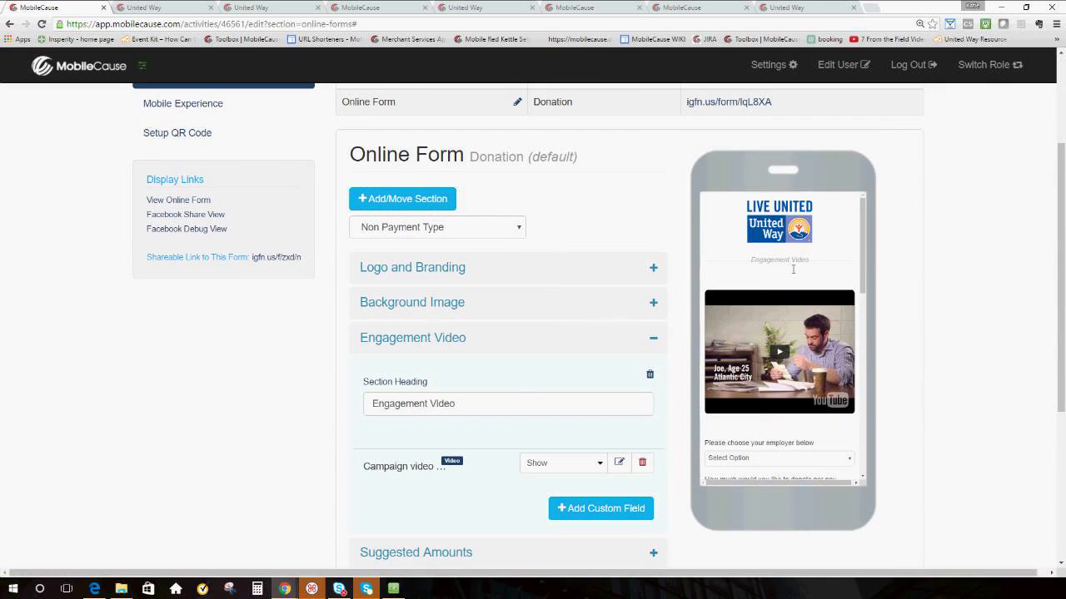
left_click_drag(460, 406, 356, 417)
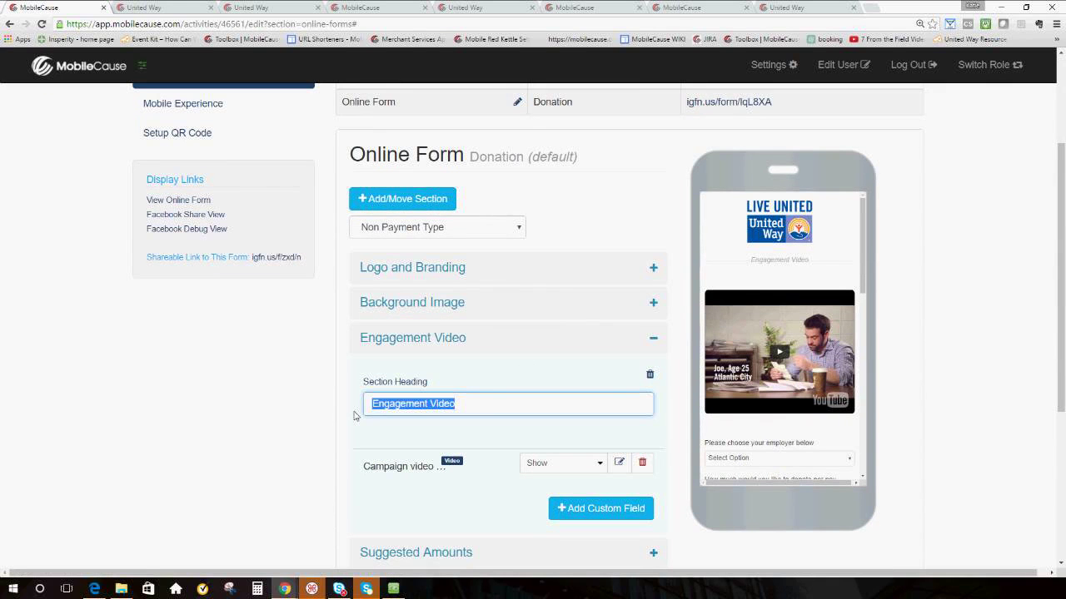
key("BackSpace")
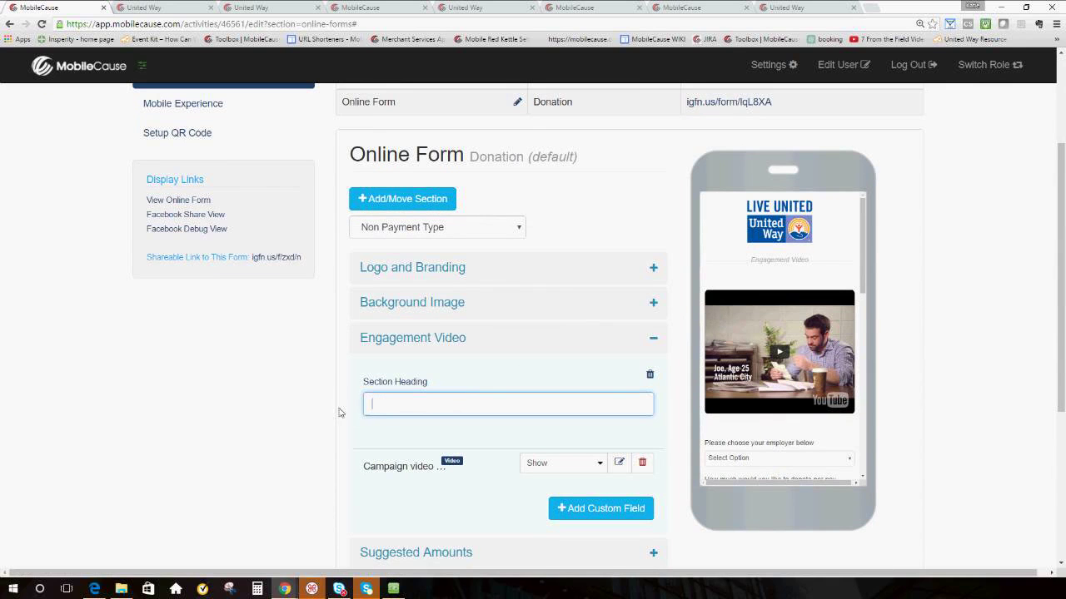
left_click(291, 402)
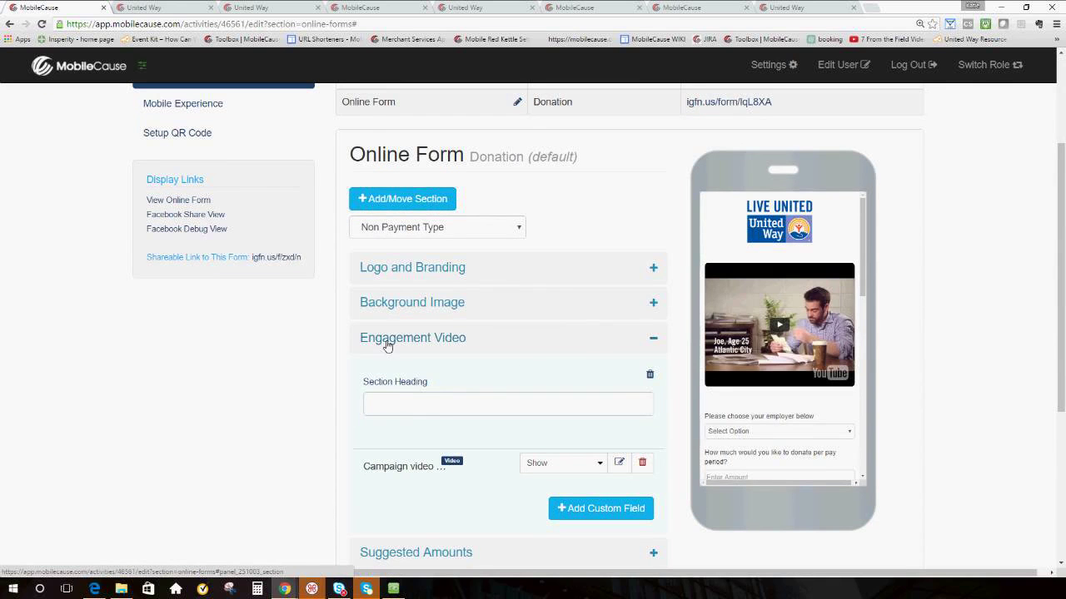
left_click(387, 344)
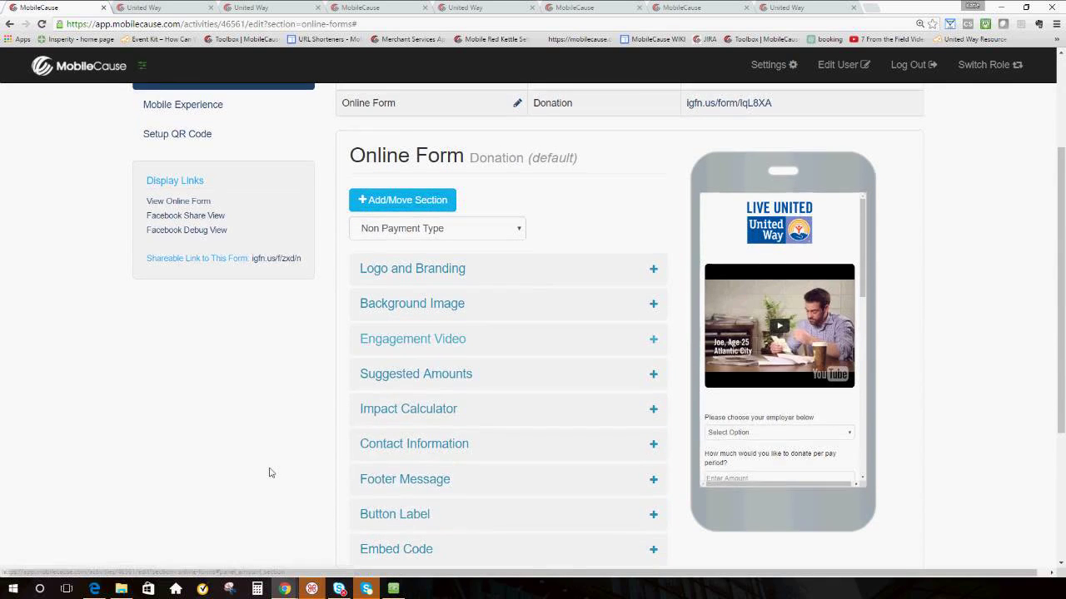
Open the live online form and review it from the embedded video through to the contact fields and submit area.
scroll(269, 473, "up", 3)
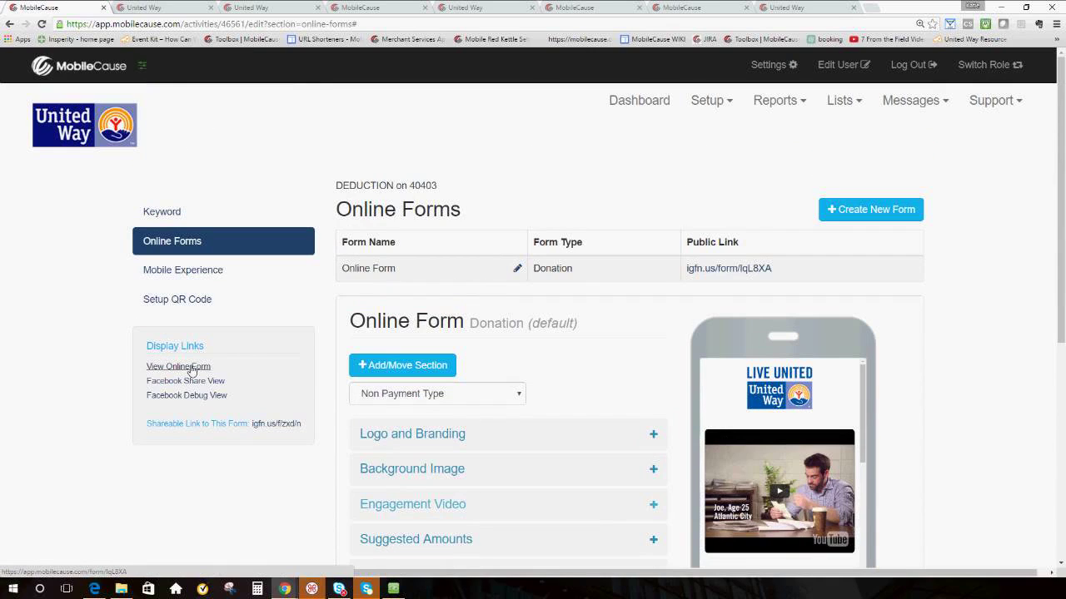
left_click(178, 366)
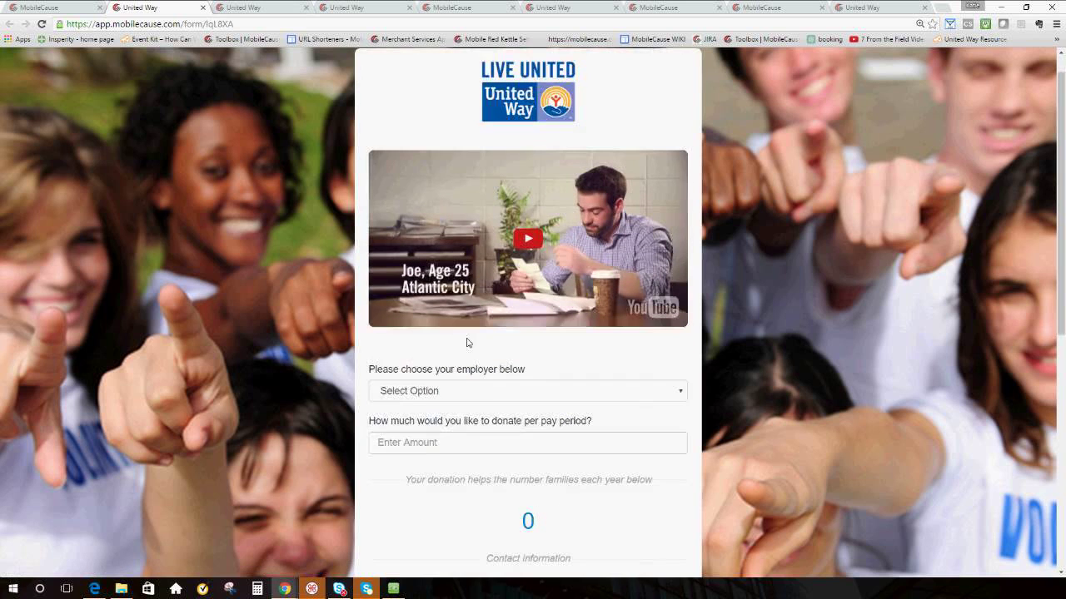
scroll(462, 366, "down", 1)
scroll(507, 388, "down", 2)
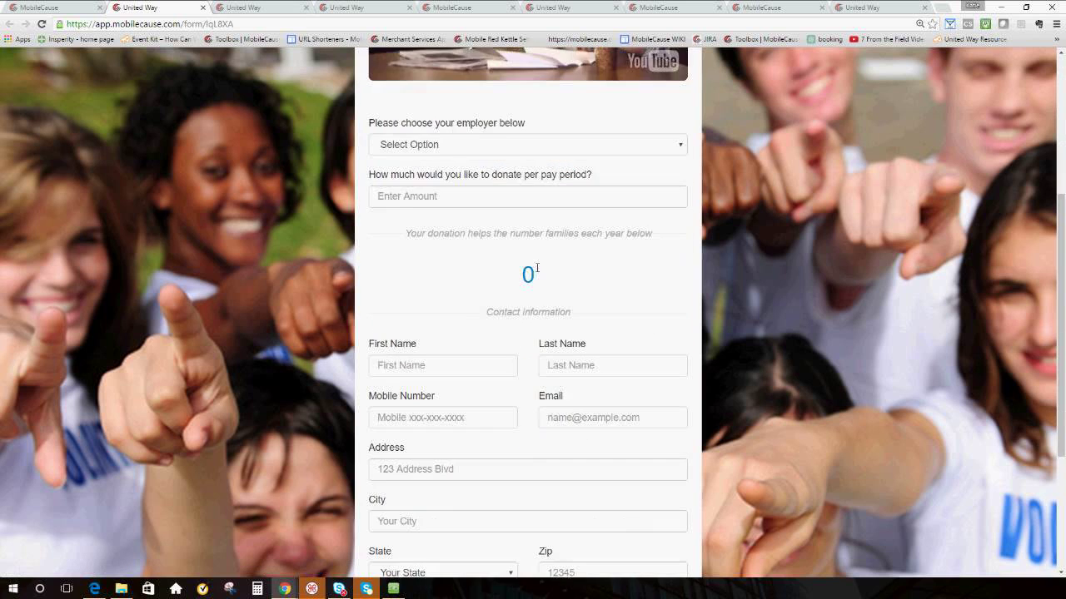
scroll(532, 266, "down", 2)
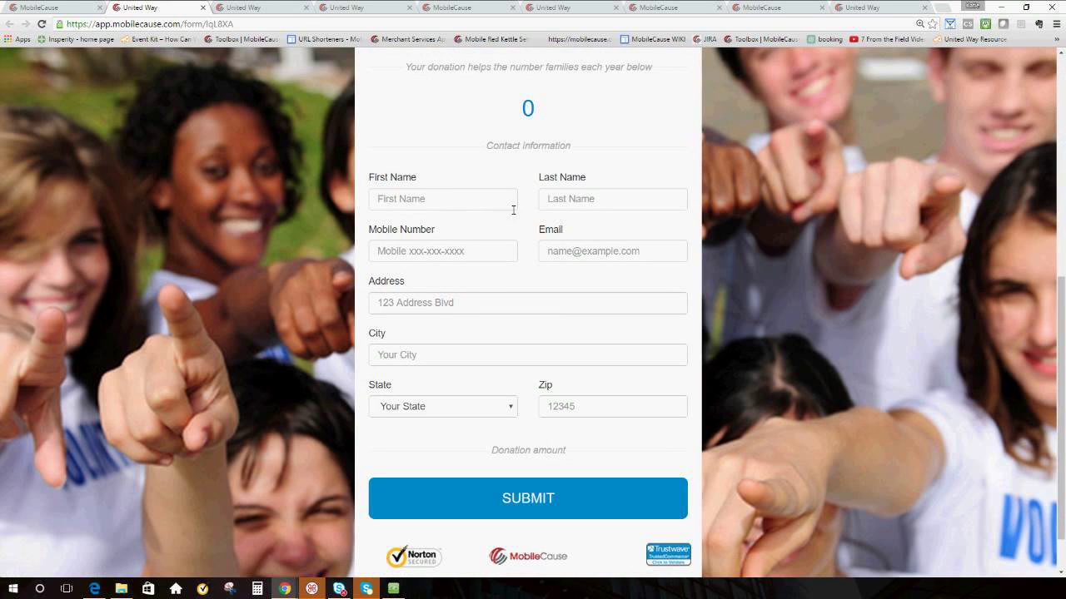
In the form editor's Contact Information section, make the First Name, Last Name and Email fields required.
left_click(60, 8)
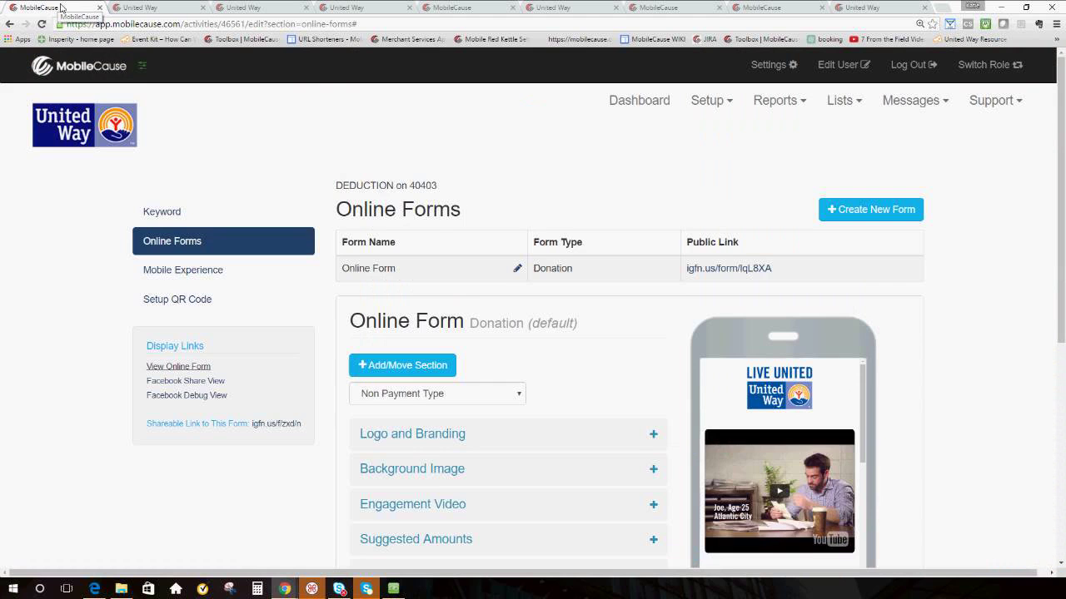
scroll(420, 366, "down", 2)
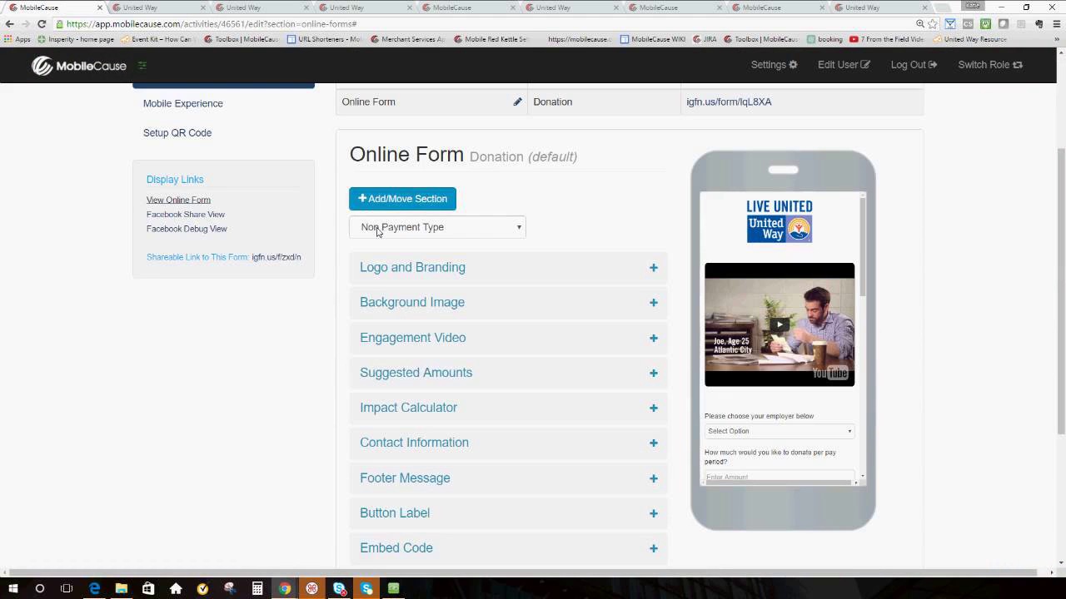
left_click(410, 443)
scroll(485, 292, "down", 3)
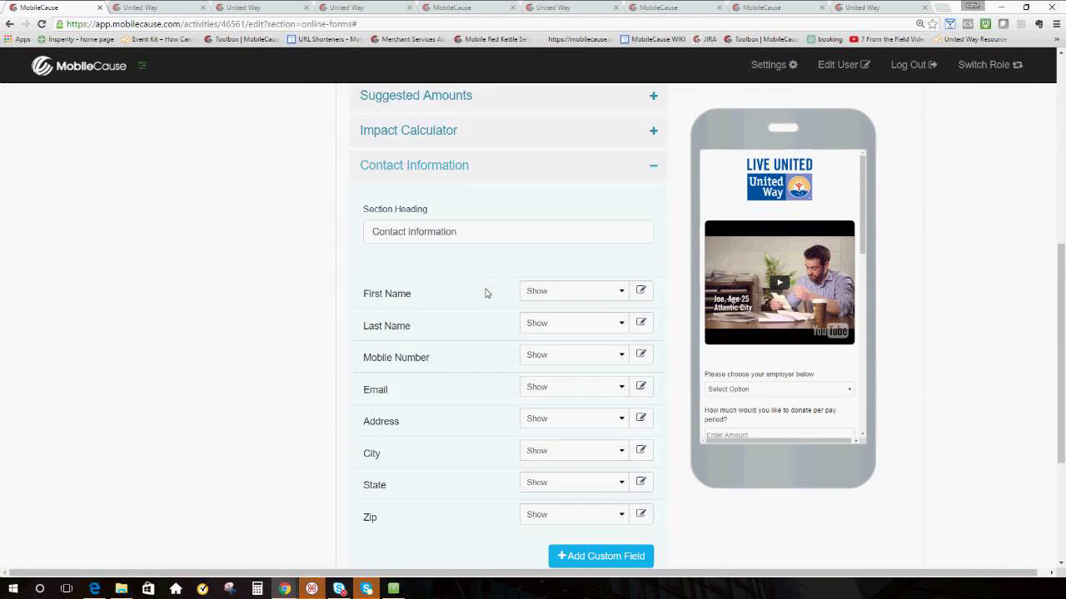
scroll(487, 294, "down", 1)
left_click(574, 236)
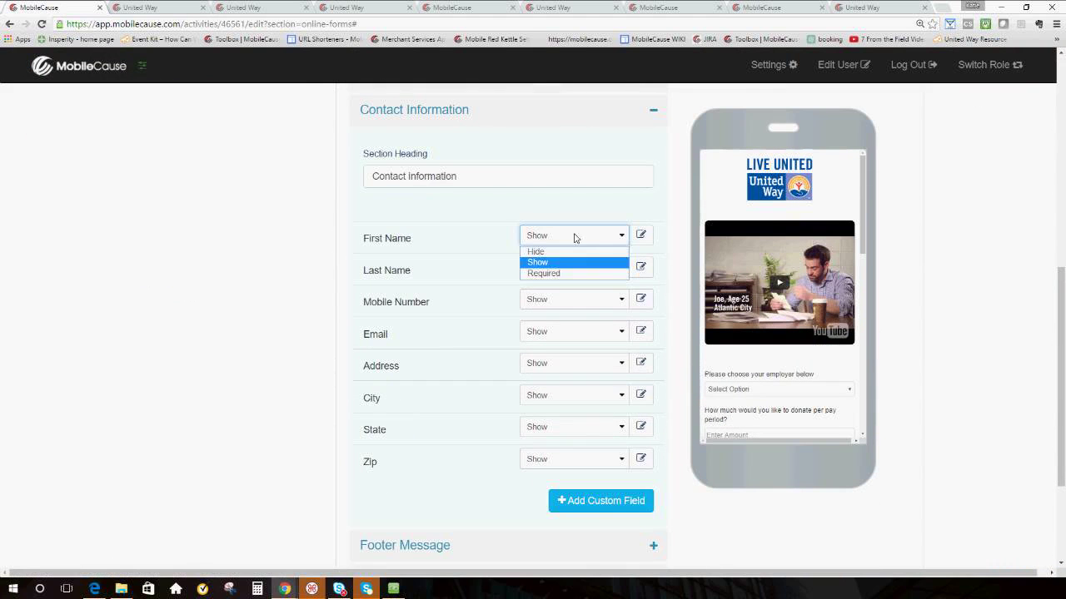
left_click(559, 274)
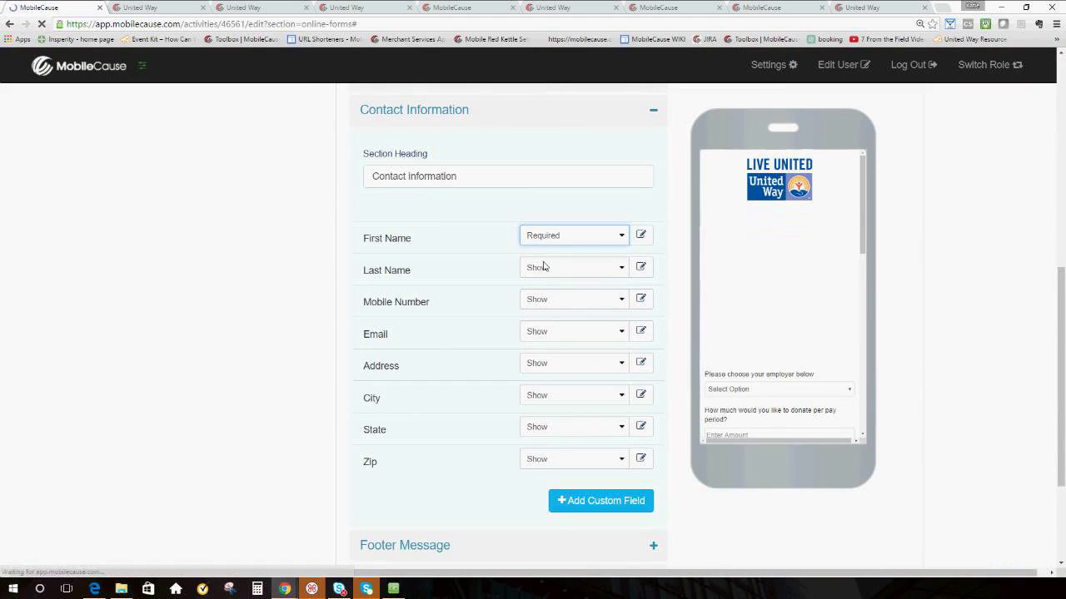
left_click(544, 267)
left_click(545, 304)
left_click(555, 332)
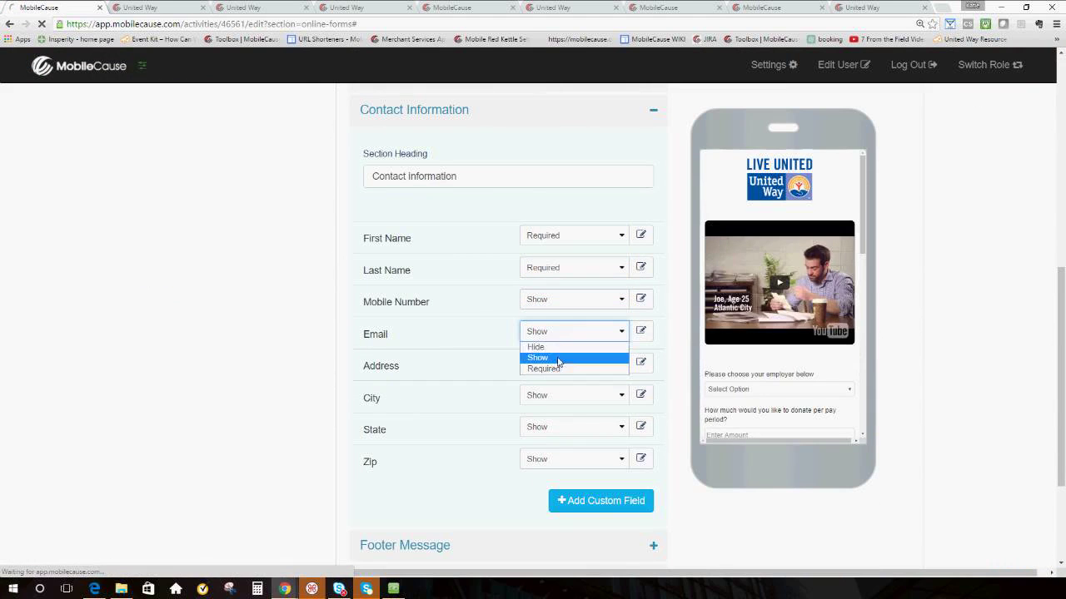
left_click(550, 368)
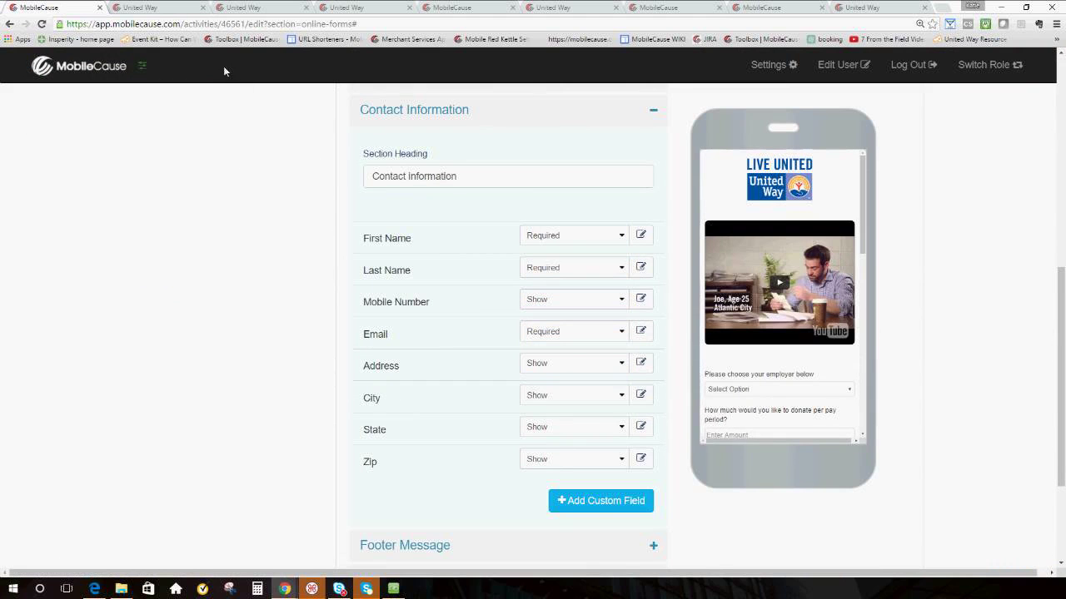
Review the live online form from the required contact fields up to the logo, and highlight its web address.
left_click(147, 5)
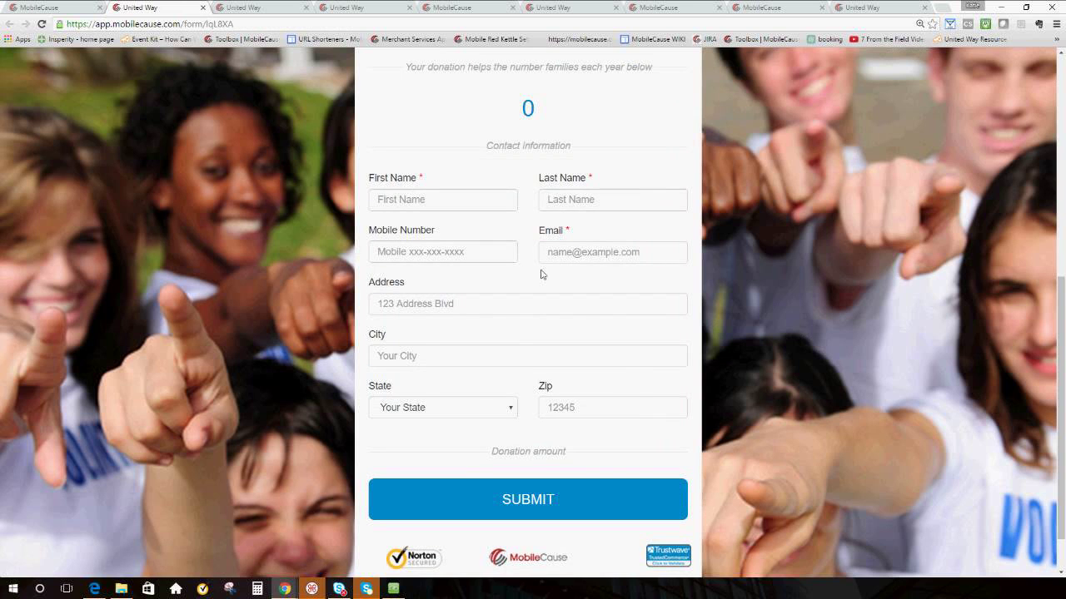
scroll(537, 271, "up", 4)
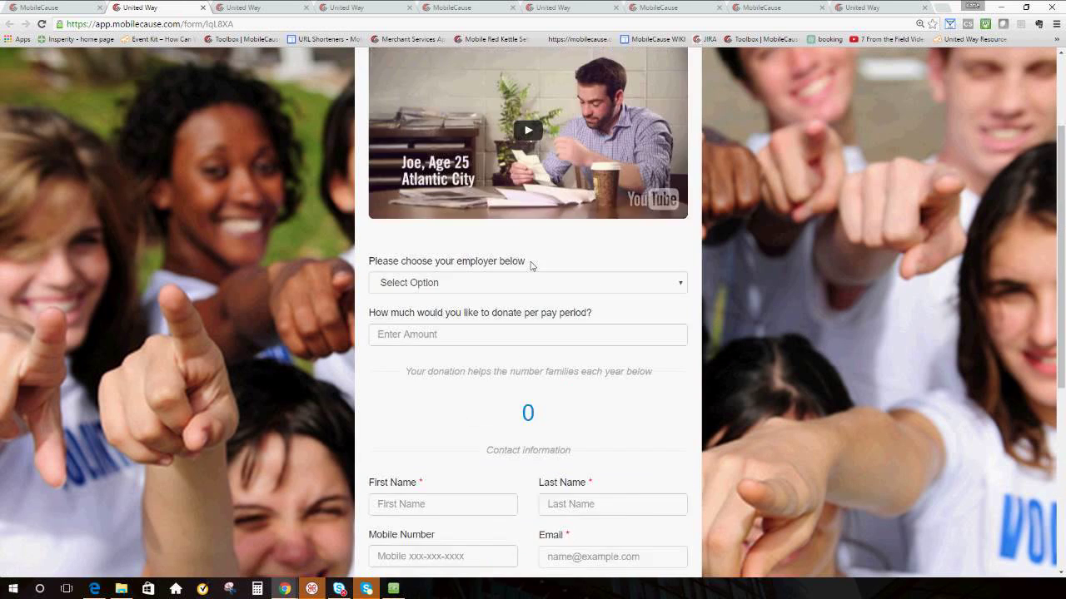
scroll(530, 265, "up", 2)
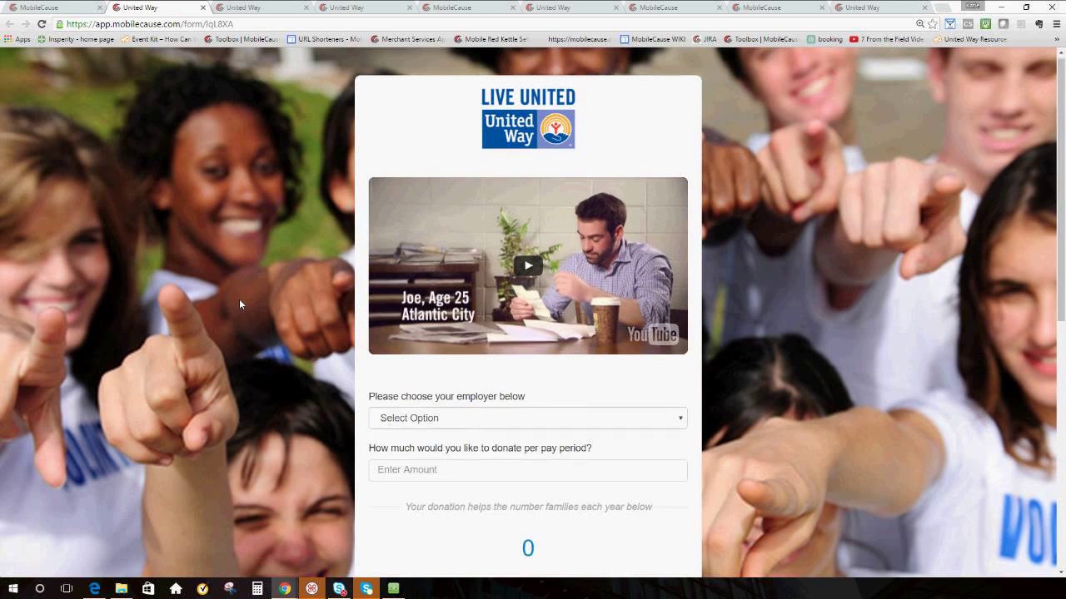
scroll(238, 299, "down", 1)
scroll(239, 298, "up", 1)
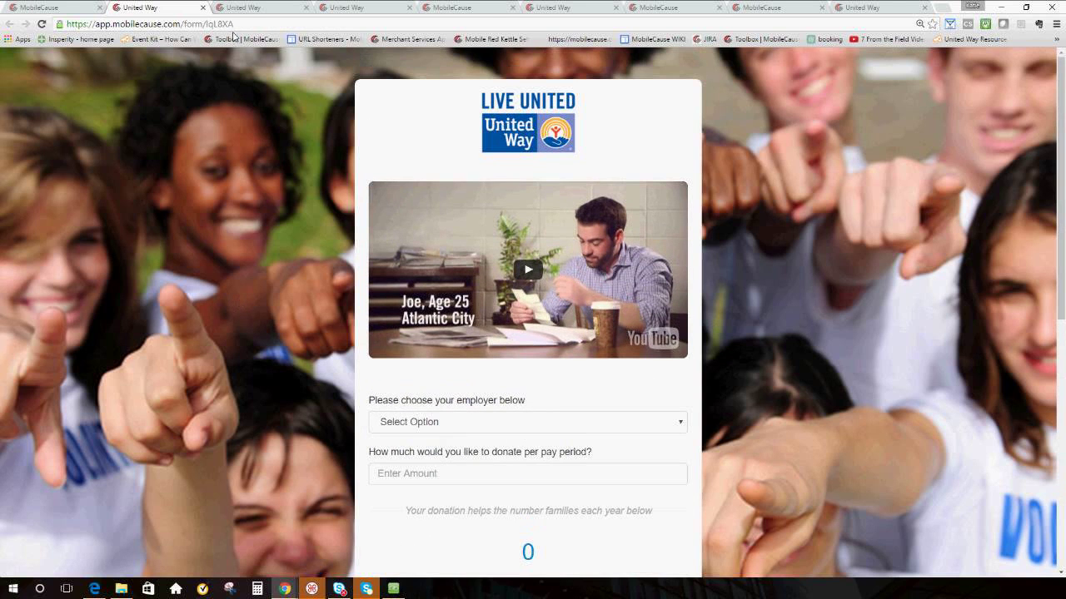
left_click_drag(235, 24, 73, 39)
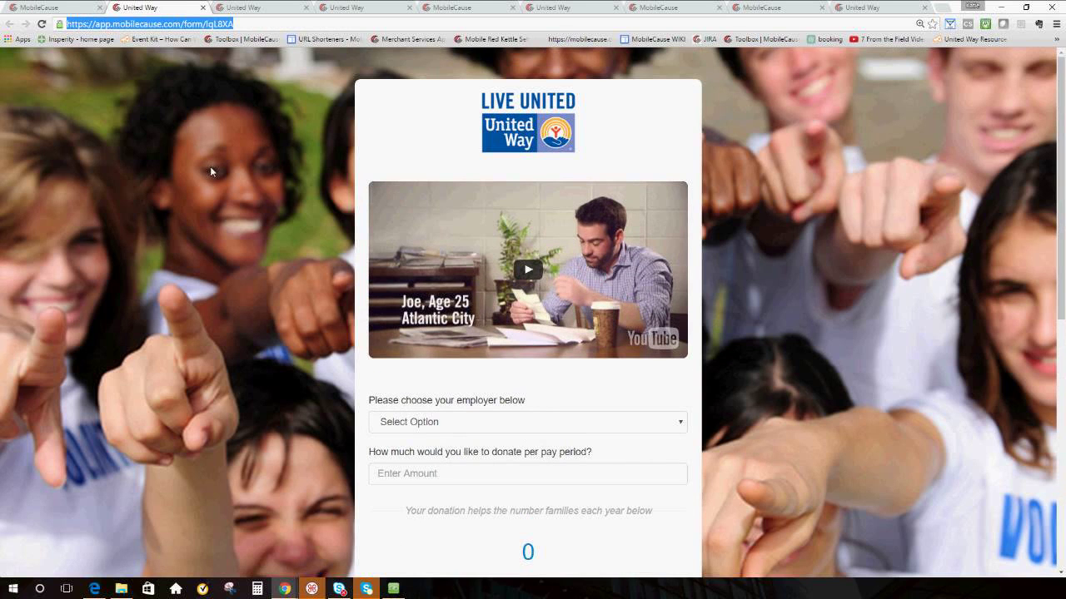
left_click(169, 134)
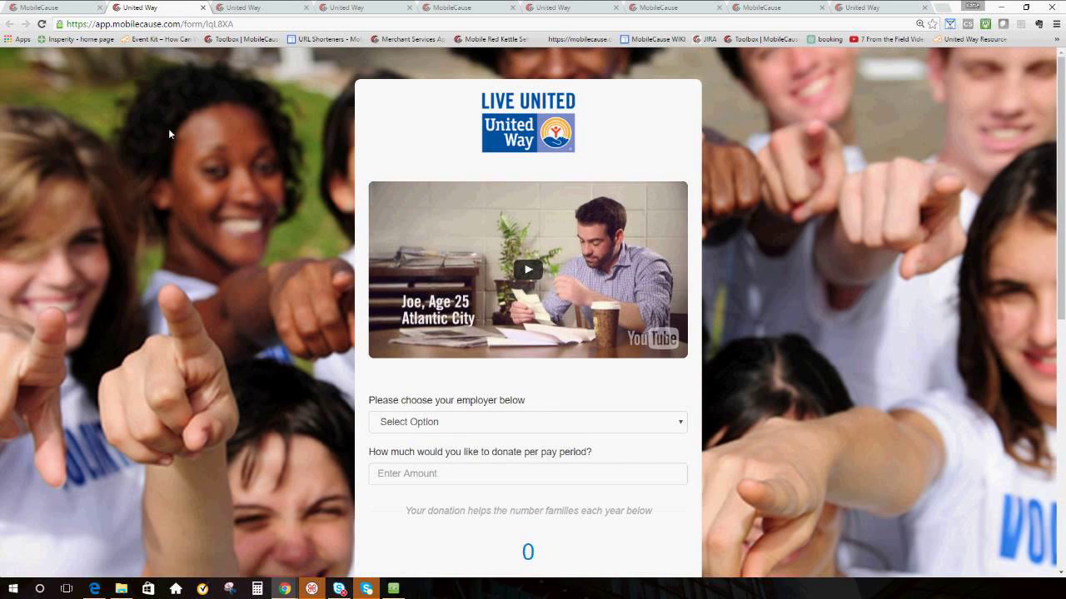
Return to the form editor and highlight the keyword and shortcode line above the Online Forms heading.
left_click(72, 6)
scroll(174, 203, "up", 3)
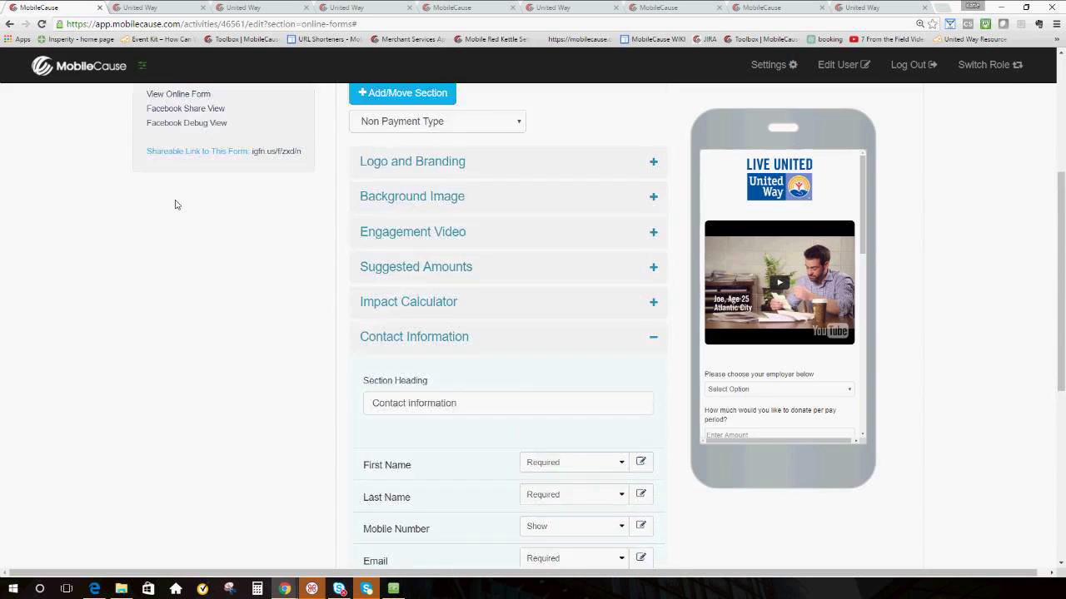
scroll(175, 204, "up", 4)
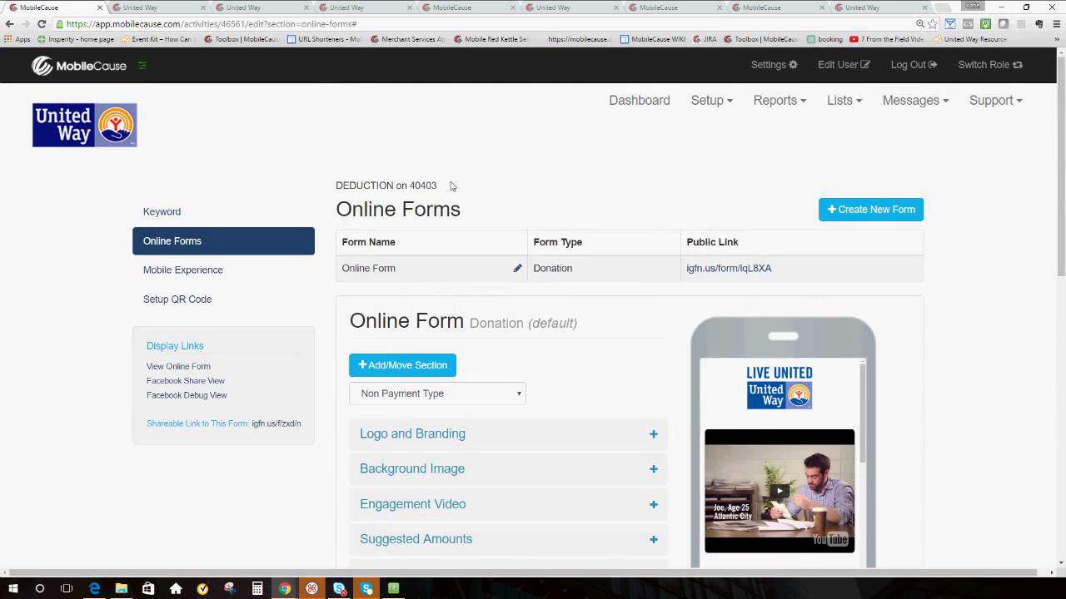
left_click_drag(448, 185, 338, 185)
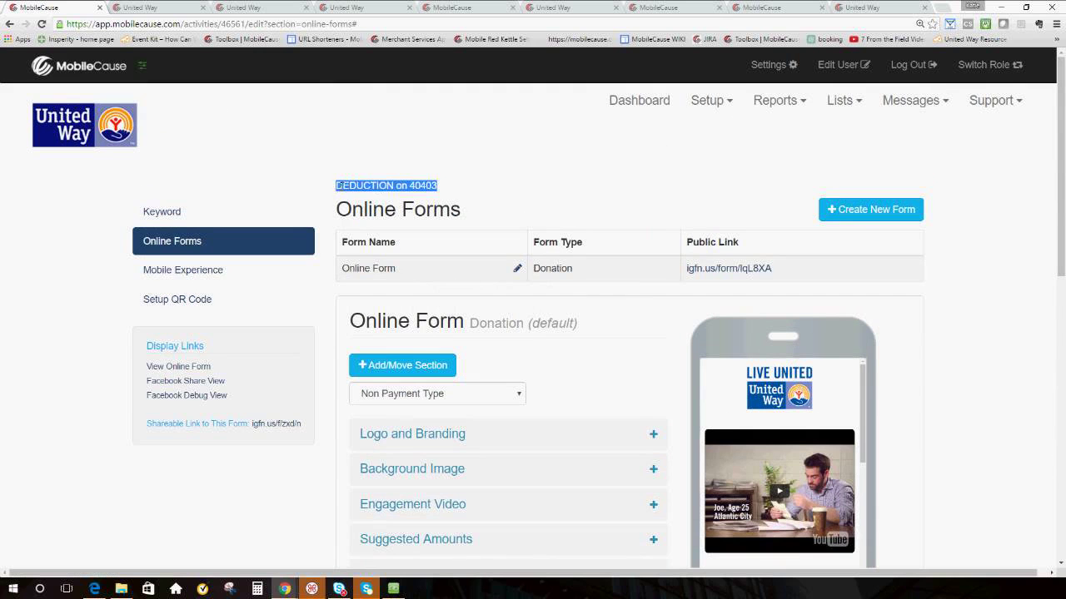
left_click(448, 195)
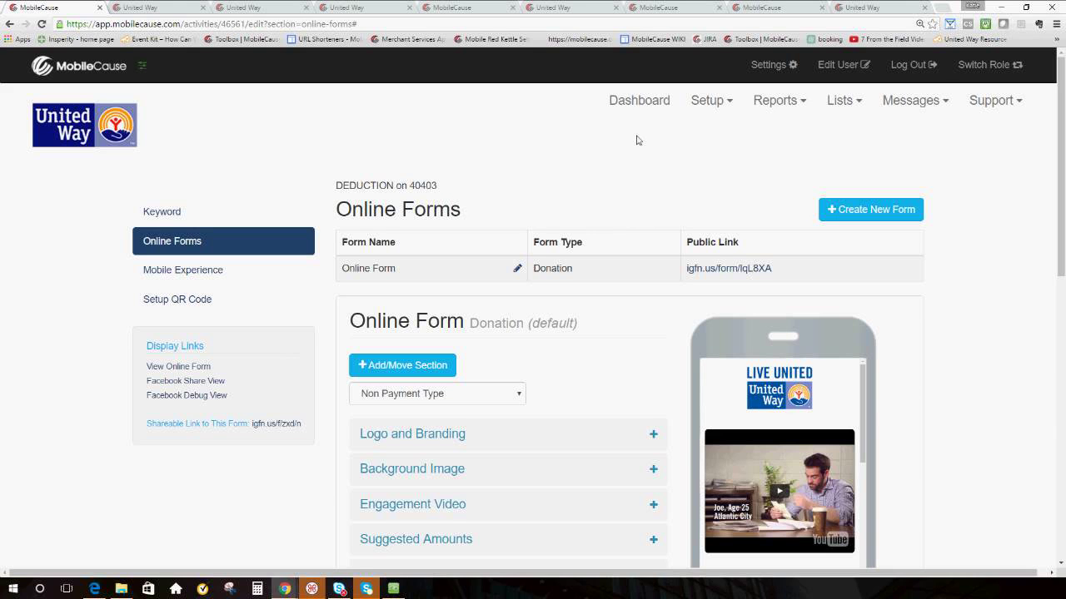
Open the Non Payment transactions report and start exporting it.
left_click(781, 107)
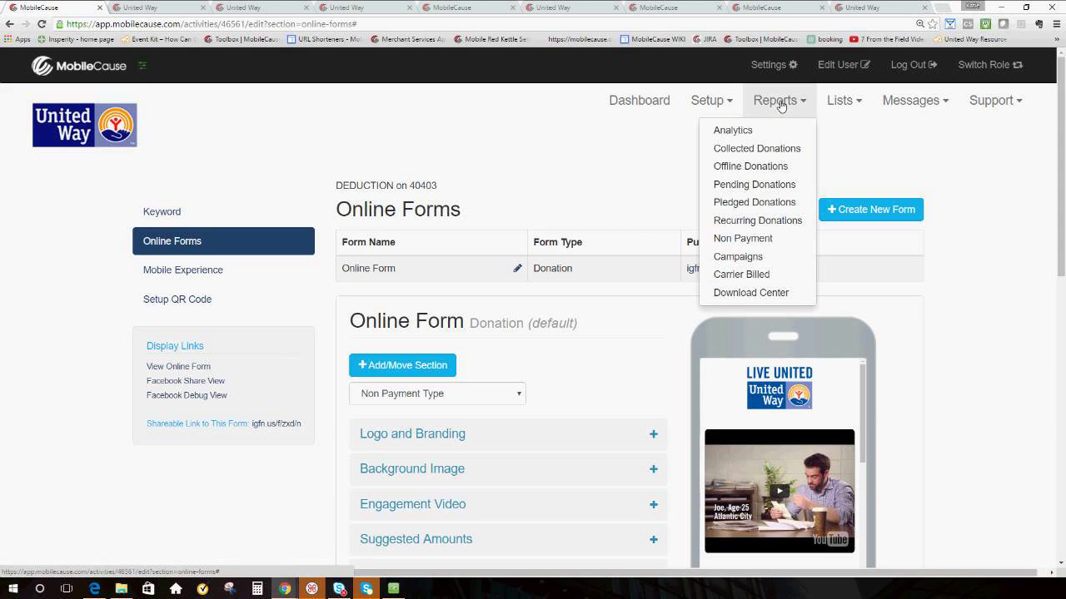
left_click(772, 239)
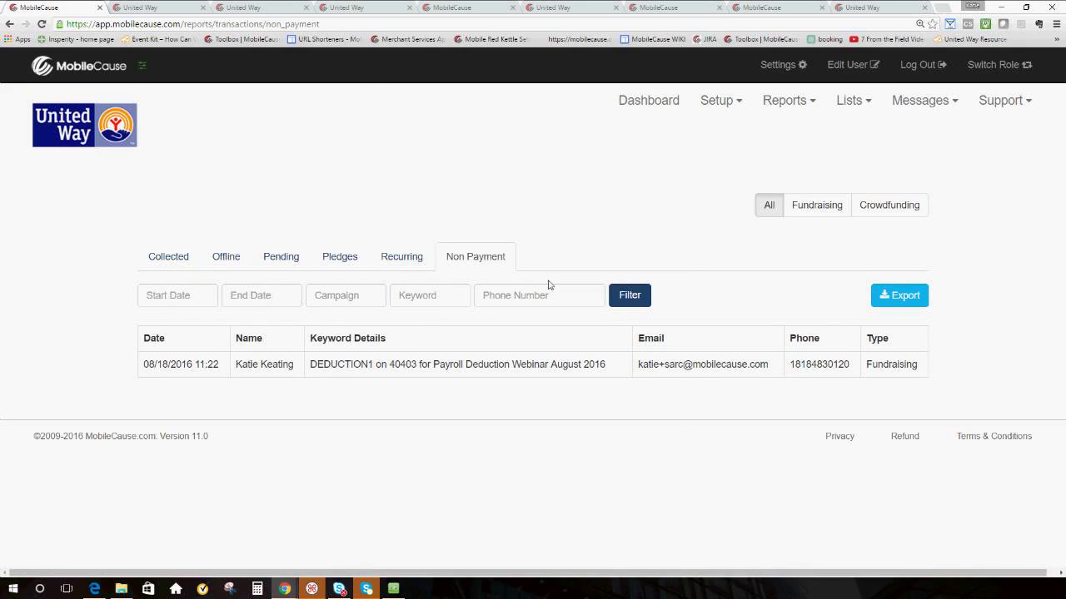
left_click(905, 298)
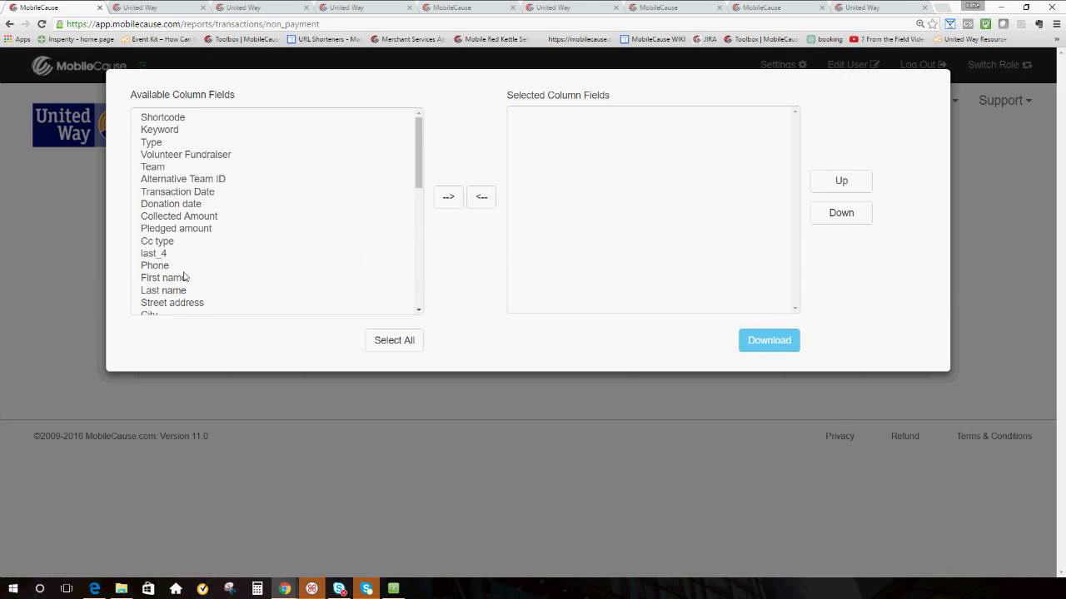
Add First name, Last name, Phone, Street address, City, State, Zip and Email to the export's selected columns.
scroll(175, 276, "down", 1)
scroll(176, 277, "down", 1)
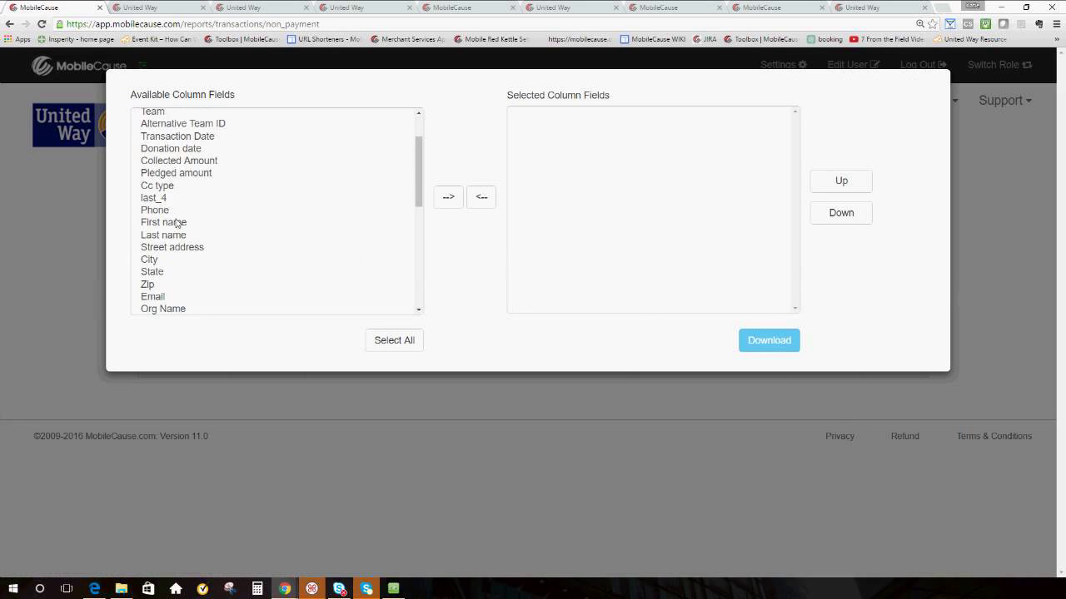
left_click_drag(179, 223, 183, 239)
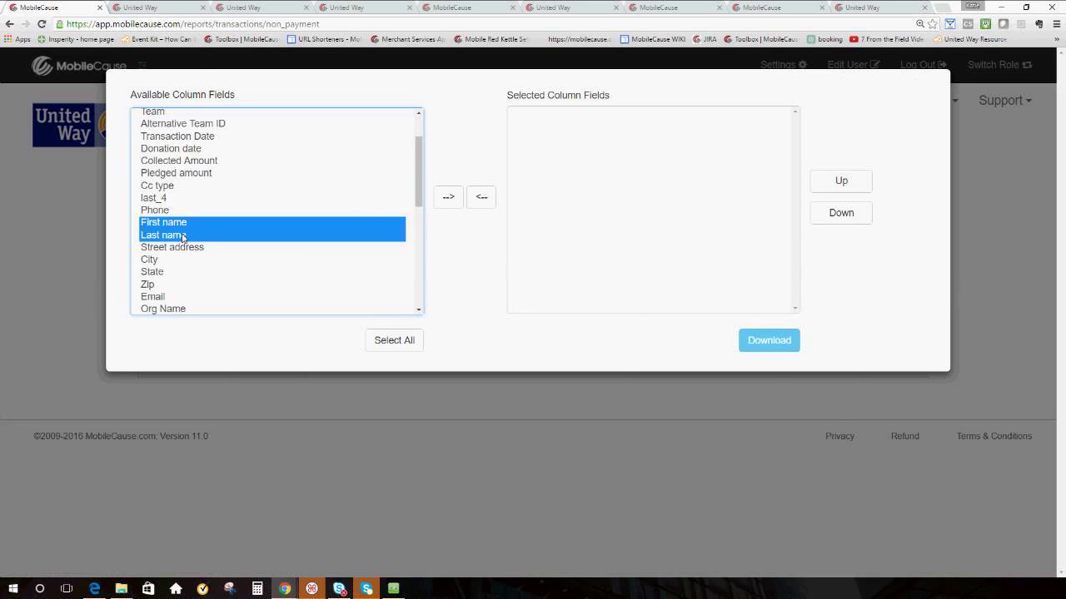
left_click(456, 201)
left_click_drag(152, 211, 164, 273)
left_click(448, 197)
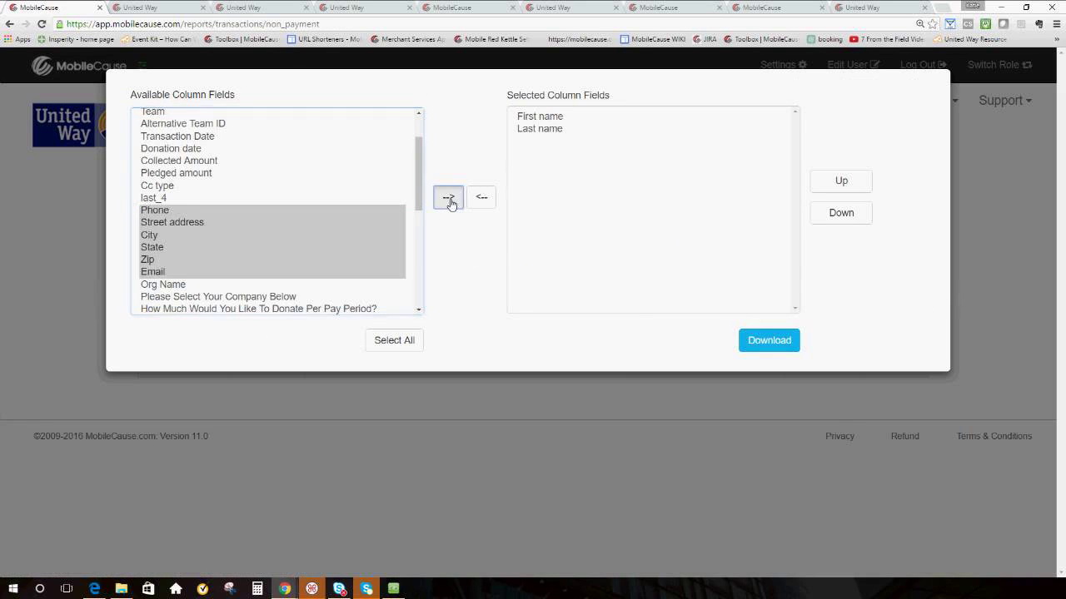
Add "Please Select Your Company Below" and "How Much Would You Like To Donate Per Pay Period?" to the selected export columns.
left_click(212, 223)
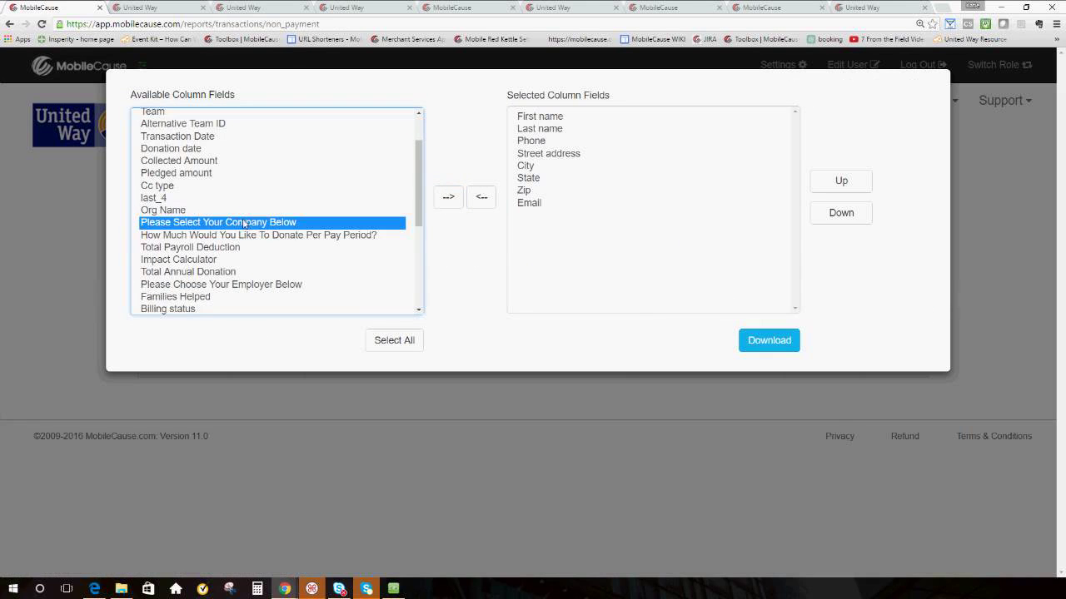
left_click(448, 197)
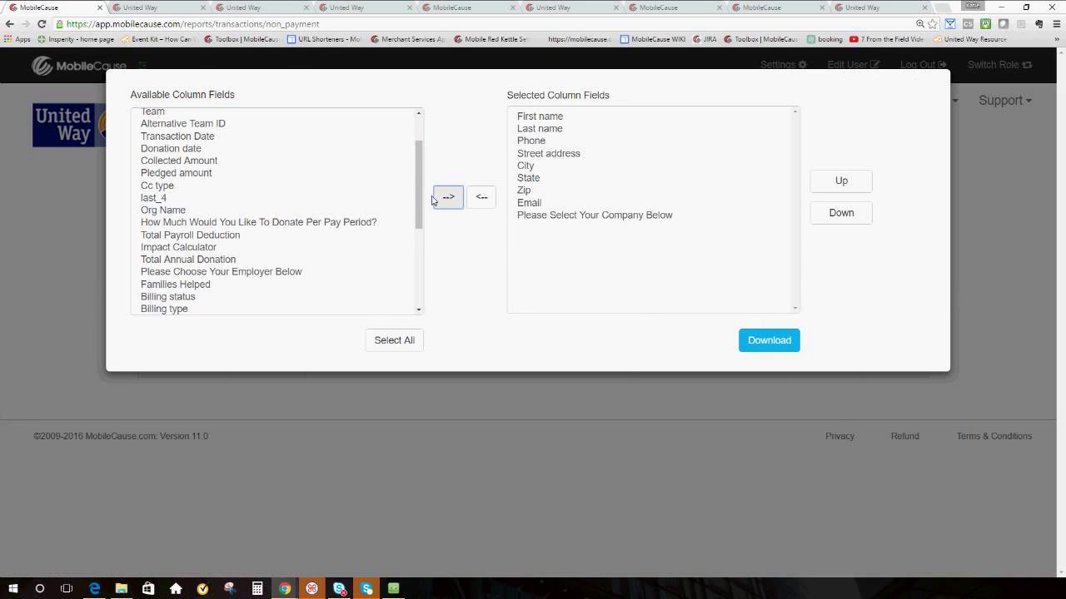
left_click(316, 224)
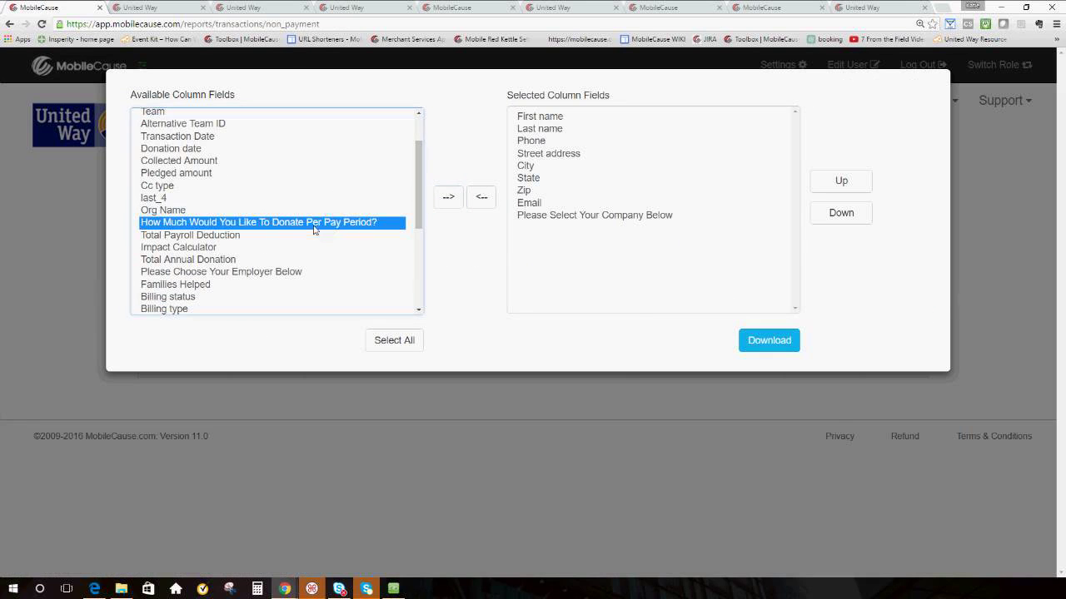
left_click(446, 199)
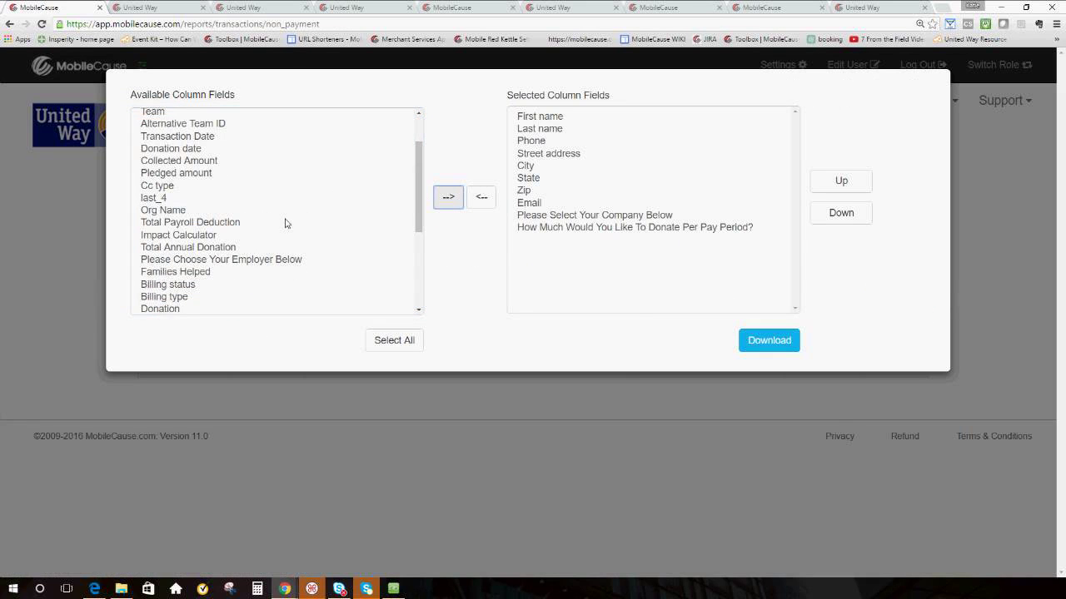
Look through the remaining available column fields and download the report with the selected columns.
scroll(286, 223, "down", 1)
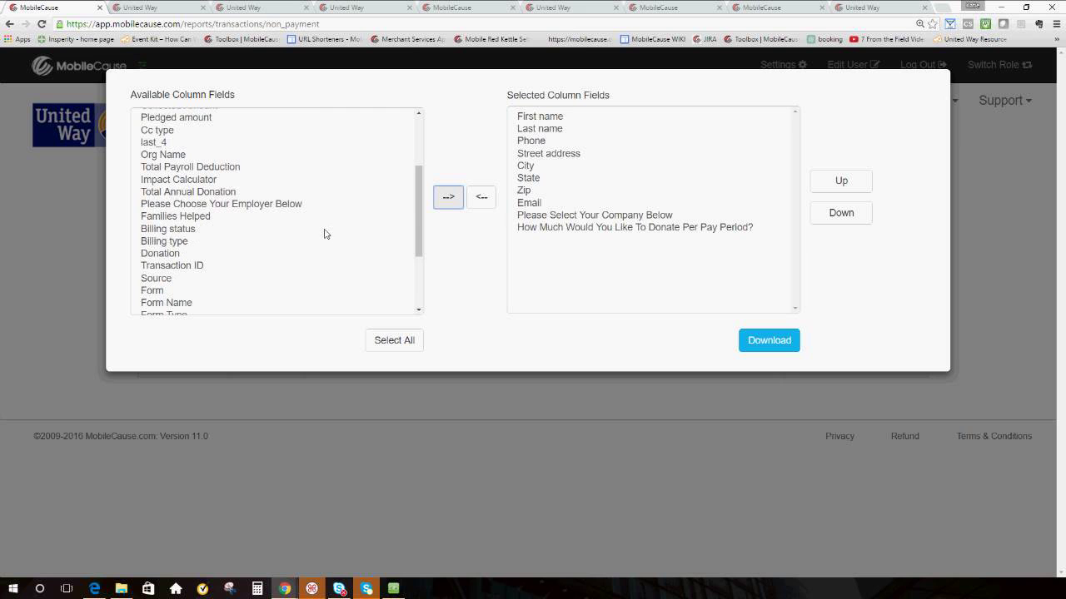
scroll(256, 271, "down", 1)
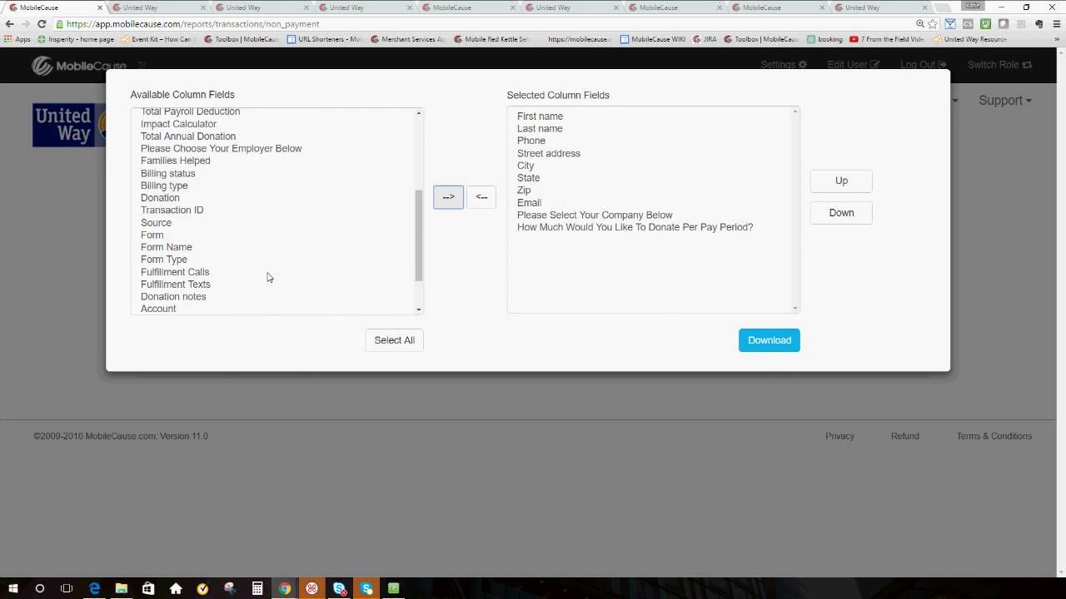
scroll(420, 217, "up", 3)
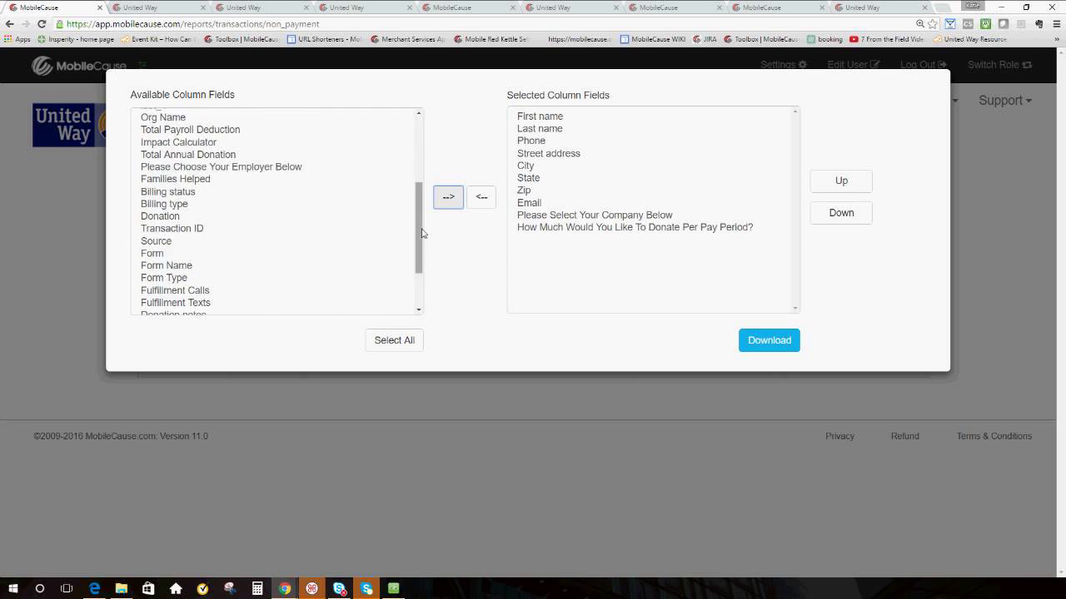
left_click(755, 345)
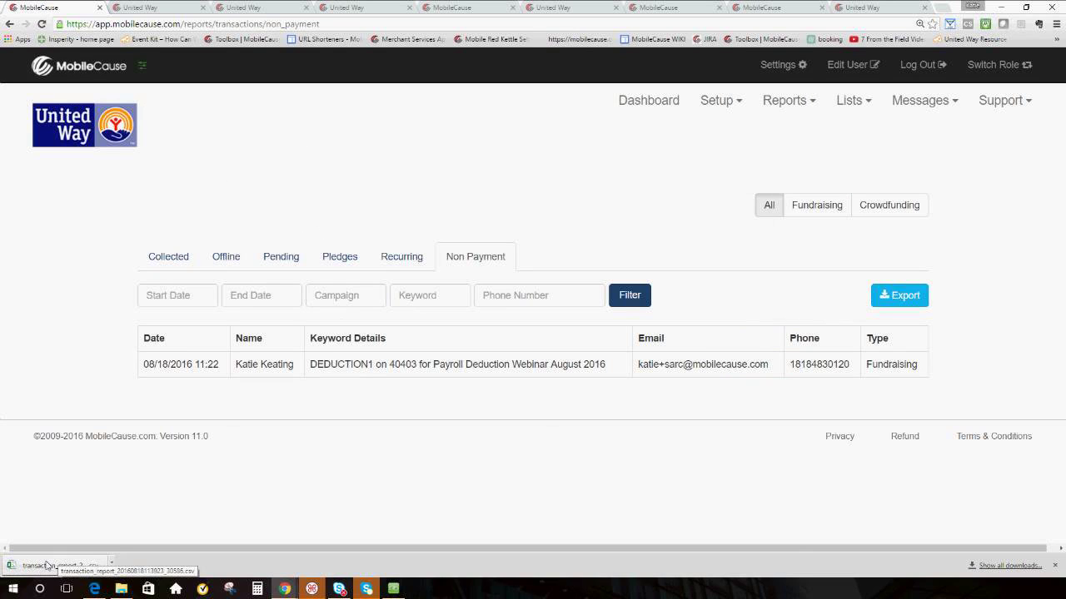
Open the downloaded transaction report in Excel, maximize it and autofit the width of all columns.
left_click(48, 566)
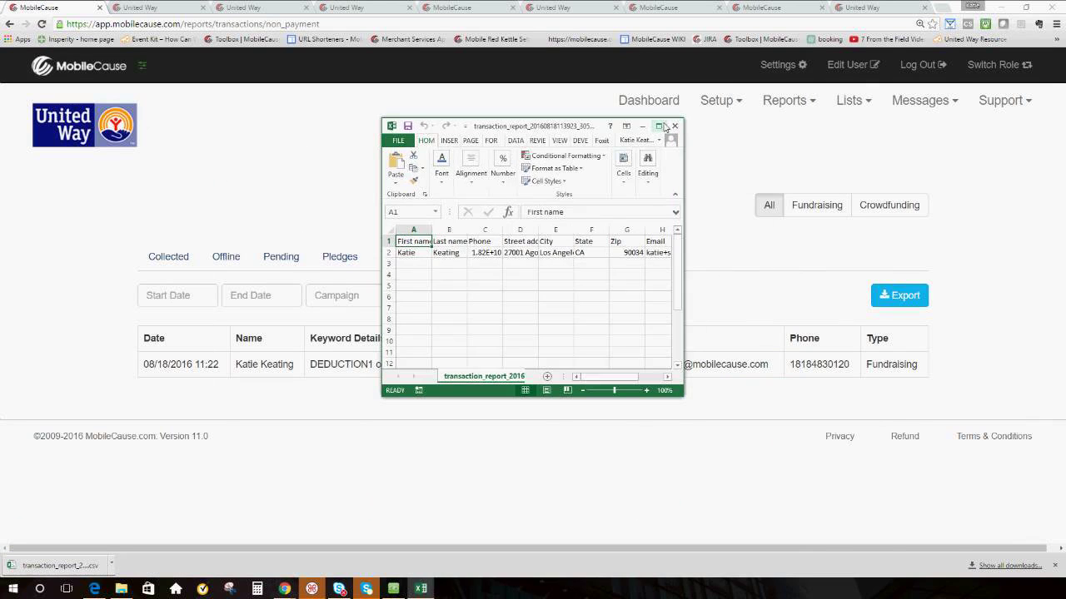
left_click(658, 126)
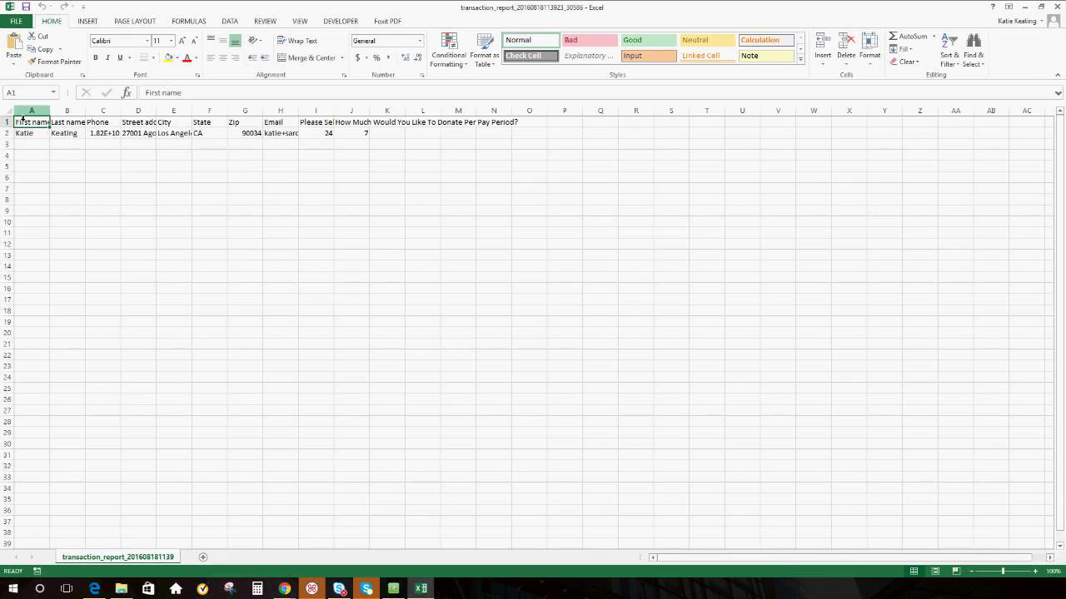
left_click(8, 109)
left_click(869, 57)
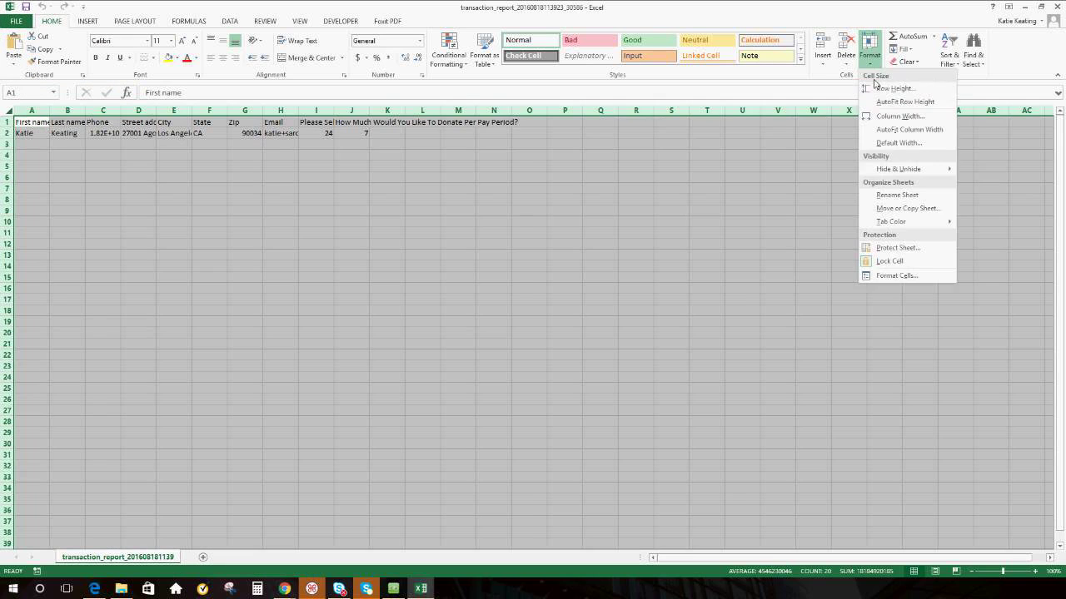
left_click(892, 130)
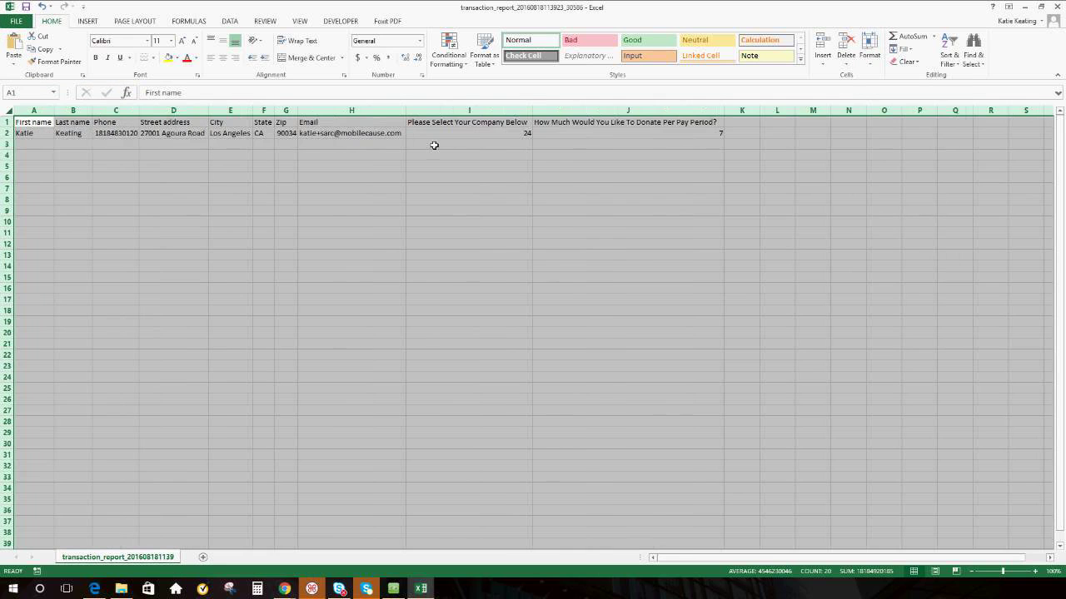
Look over the exported sheet, return to the browser and view the Collected and Non Payment transaction reports.
scroll(494, 121, "down", 1)
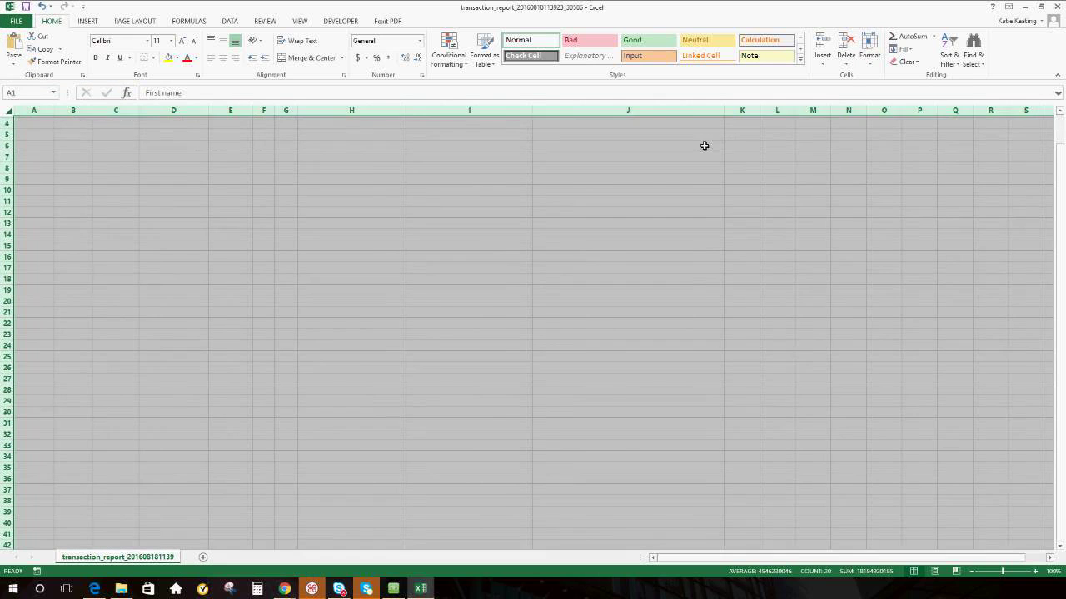
scroll(705, 146, "up", 1)
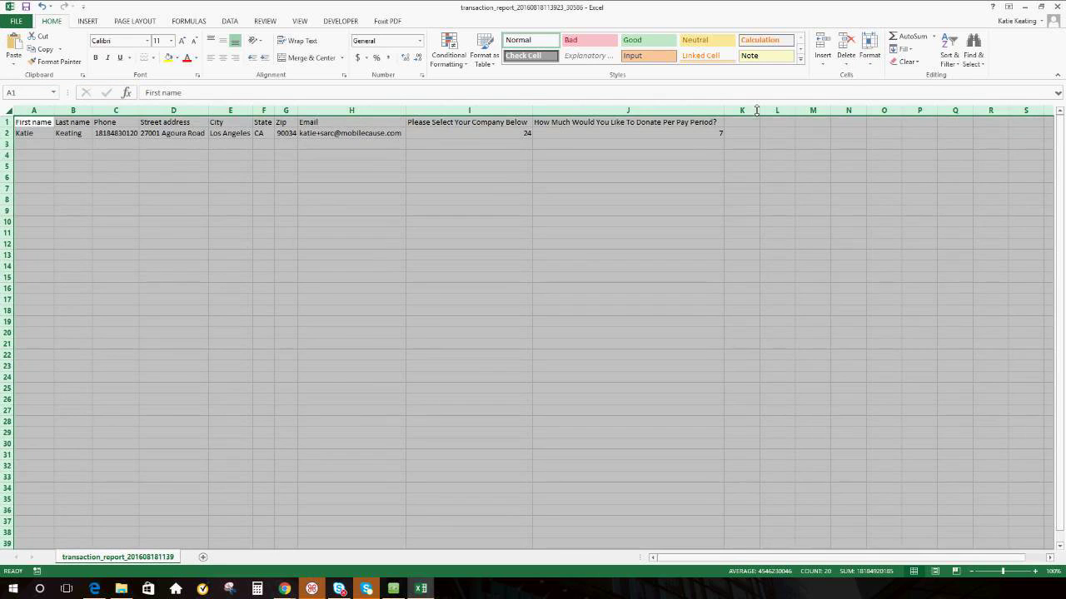
left_click(1025, 6)
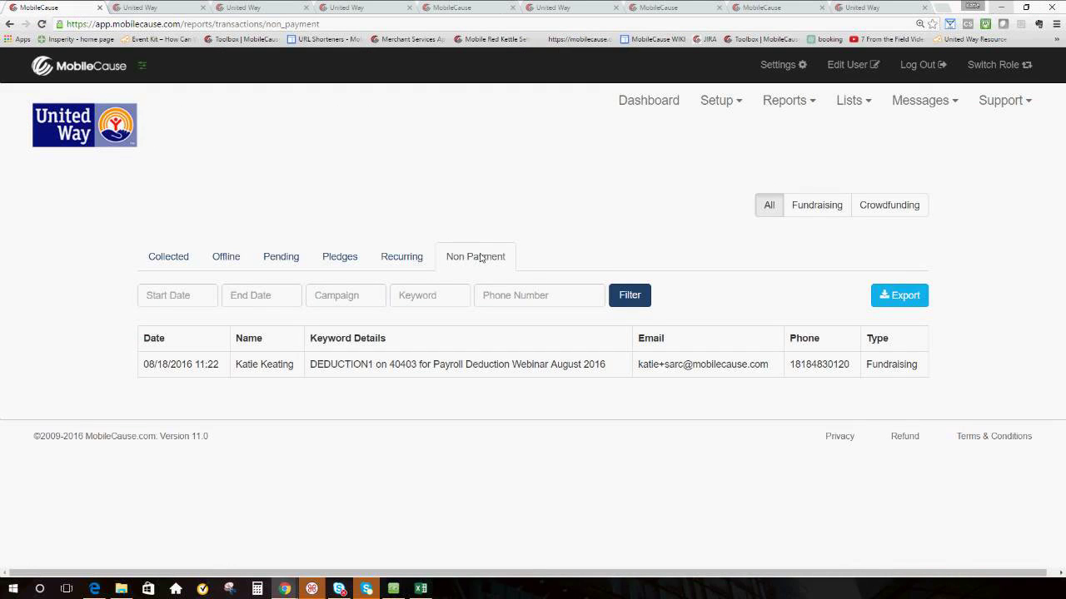
left_click(180, 270)
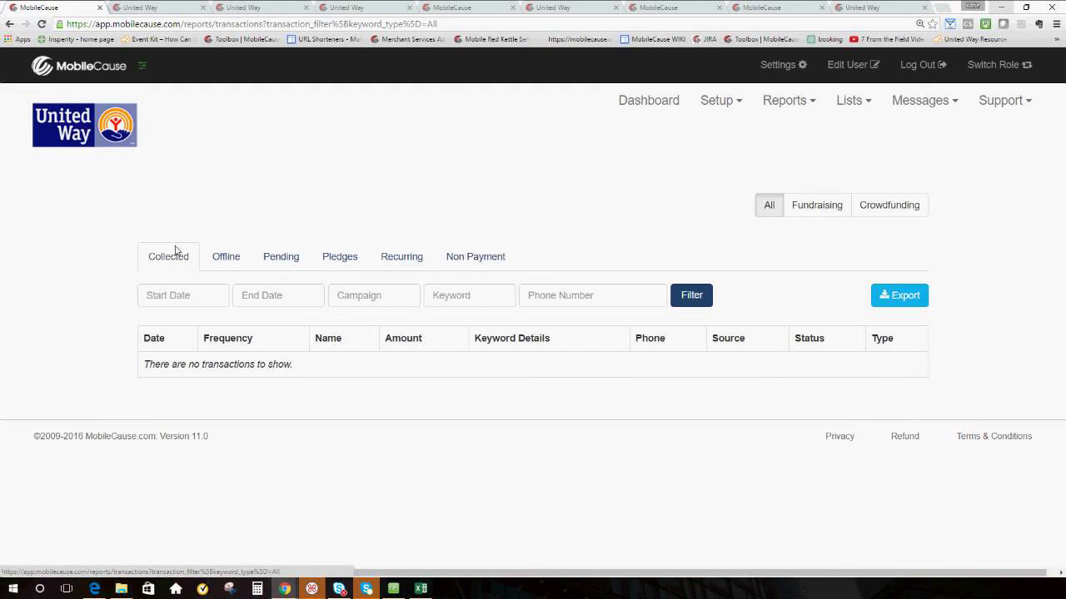
left_click(460, 258)
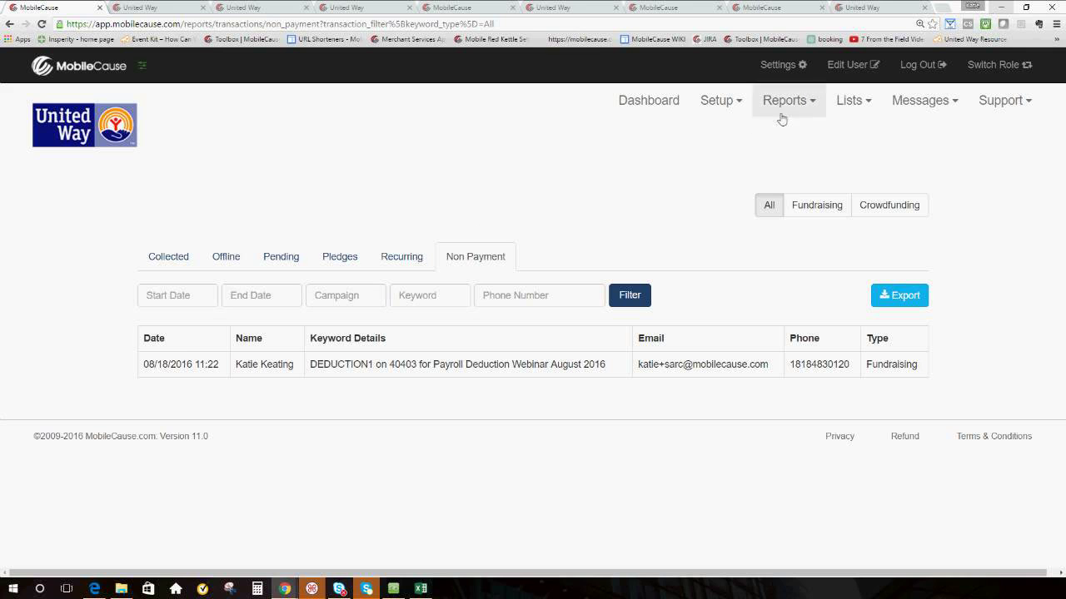
Start a new message titled "Thank you to company donors" for the Payroll Deduction Webinar August 2016 campaign.
left_click(937, 100)
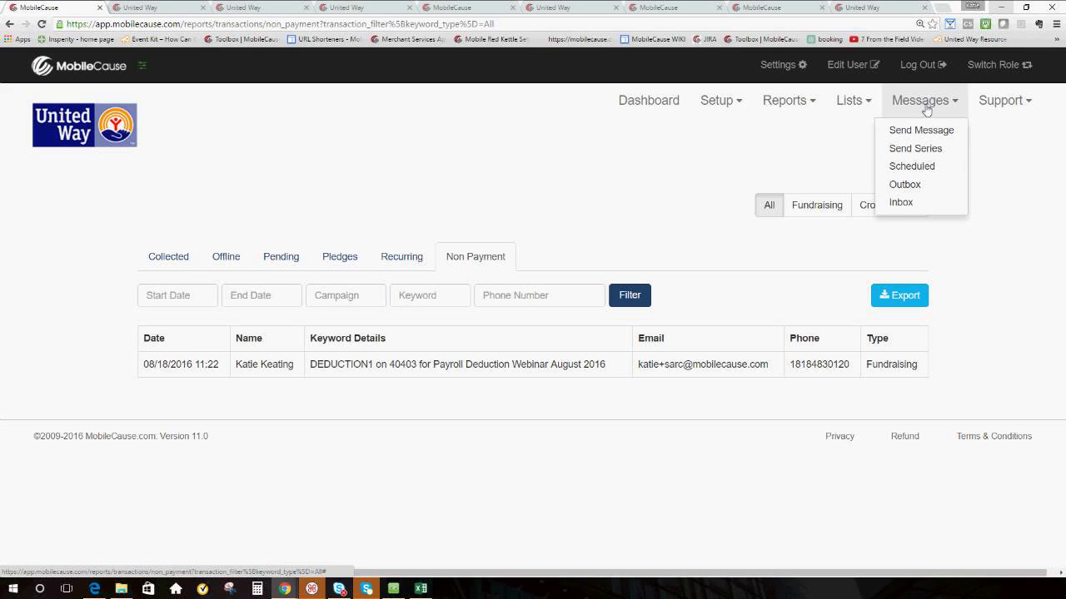
left_click(921, 131)
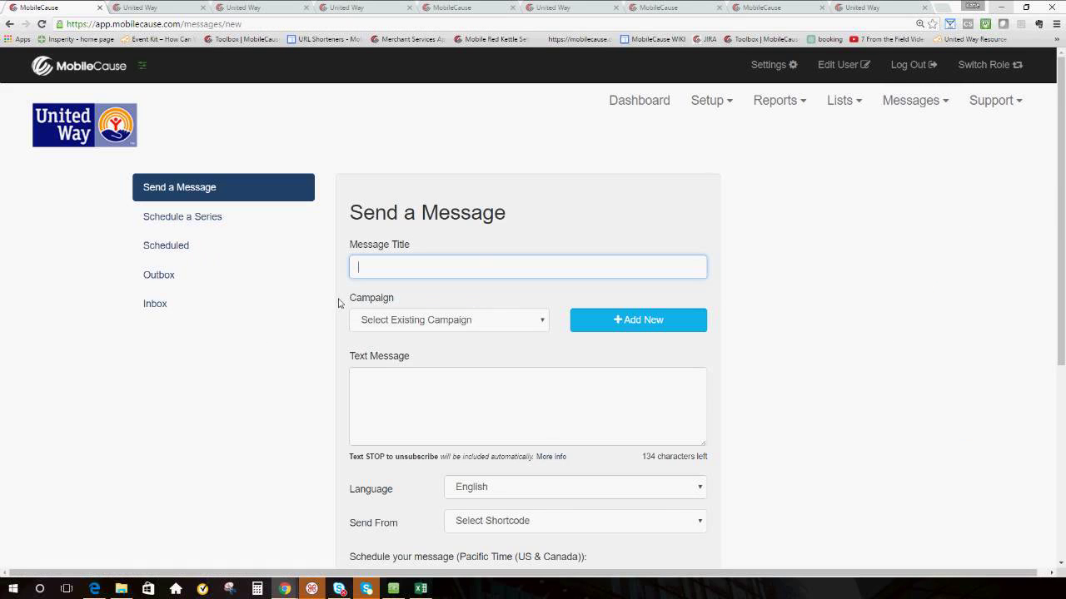
type("Thank you to company donors")
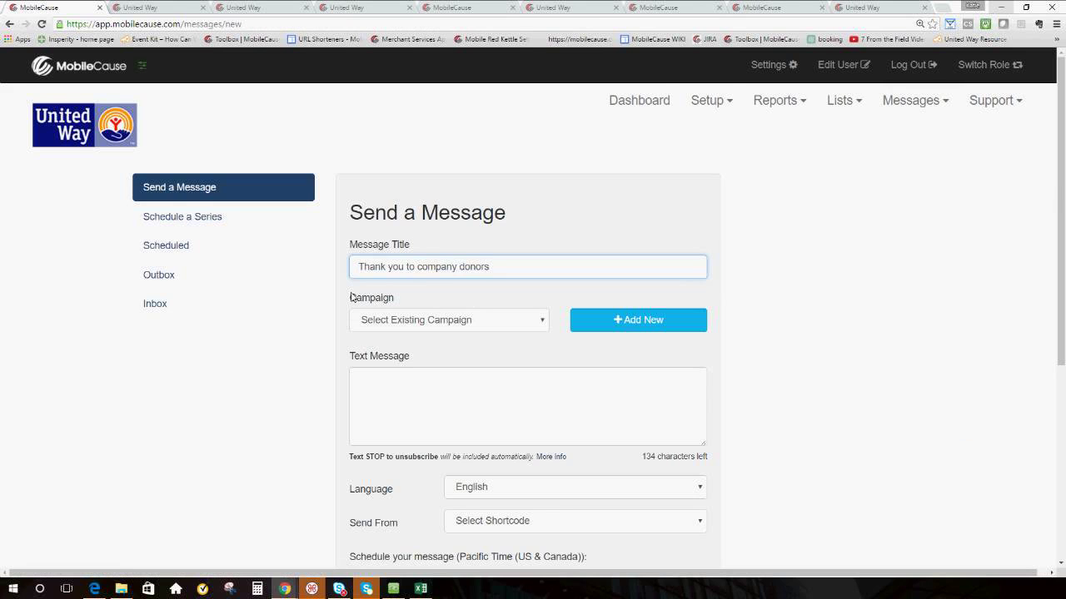
left_click(346, 325)
scroll(369, 338, "down", 1)
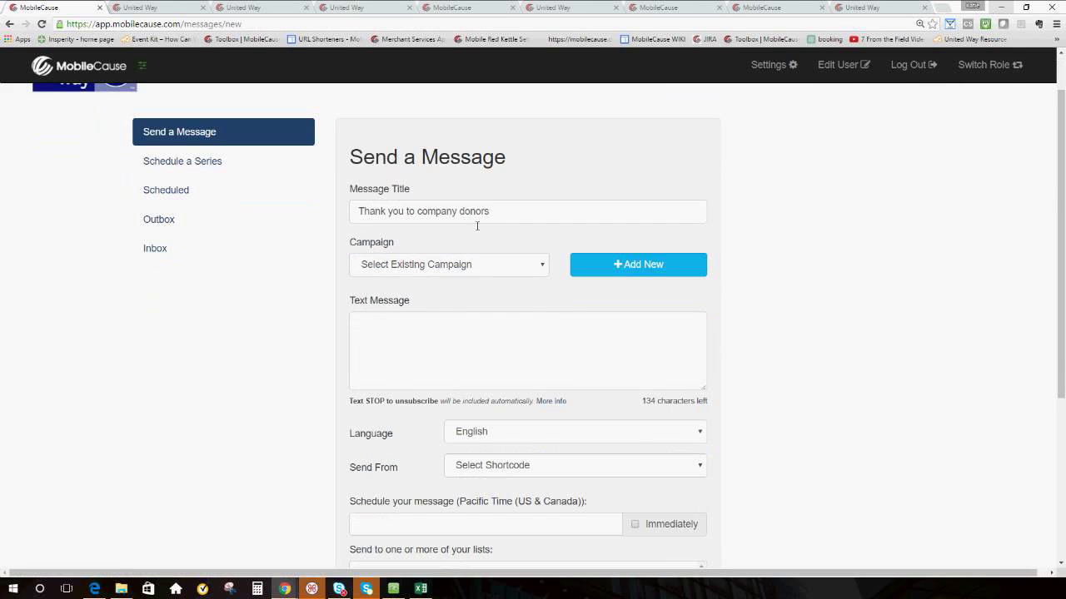
left_click(467, 268)
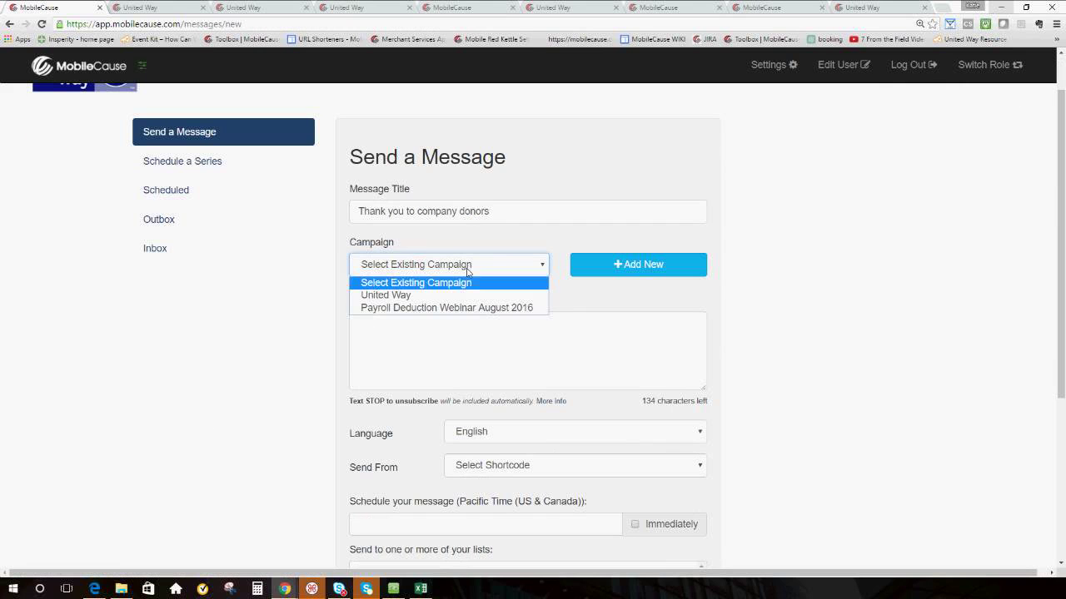
left_click(455, 308)
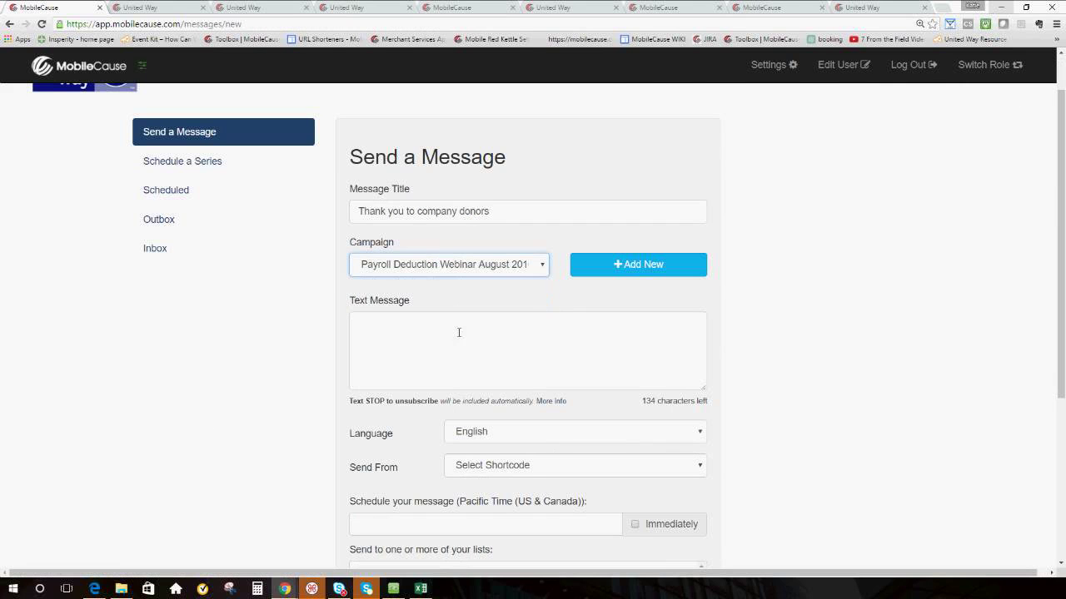
Write the text message "Because of supporters you! United Raised $300,000 to support families in our community! Thank you for your help and".
left_click(468, 360)
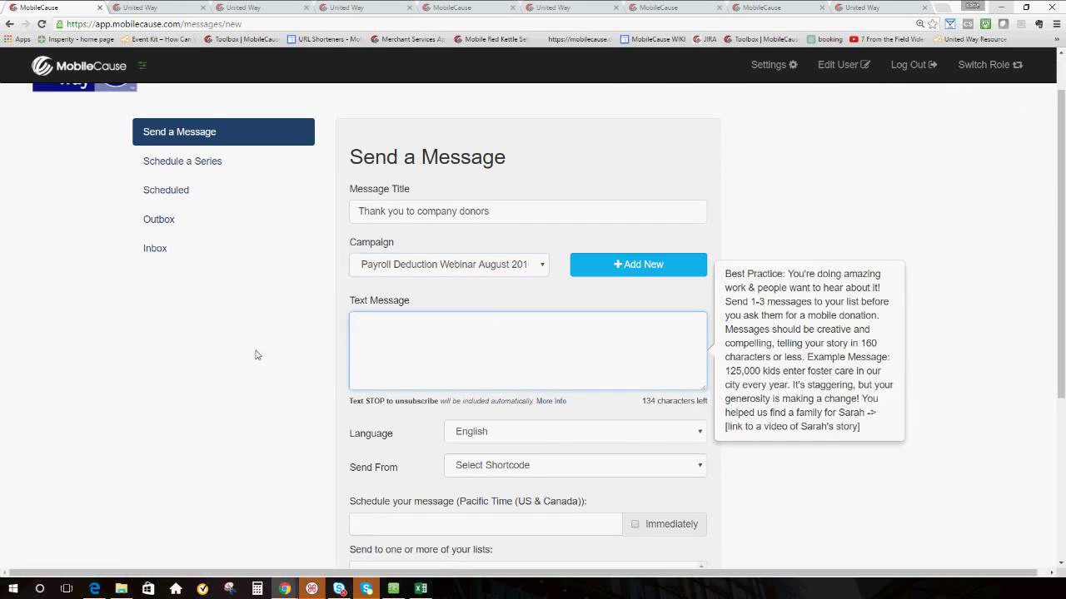
scroll(262, 348, "down", 1)
scroll(268, 342, "down", 1)
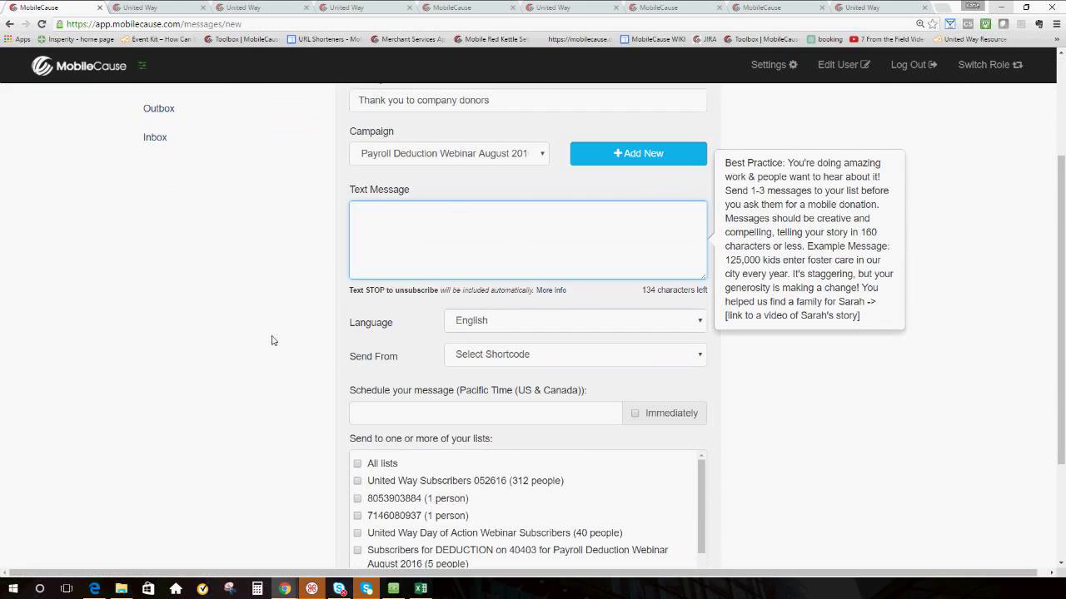
type("Because of supporters you! We'")
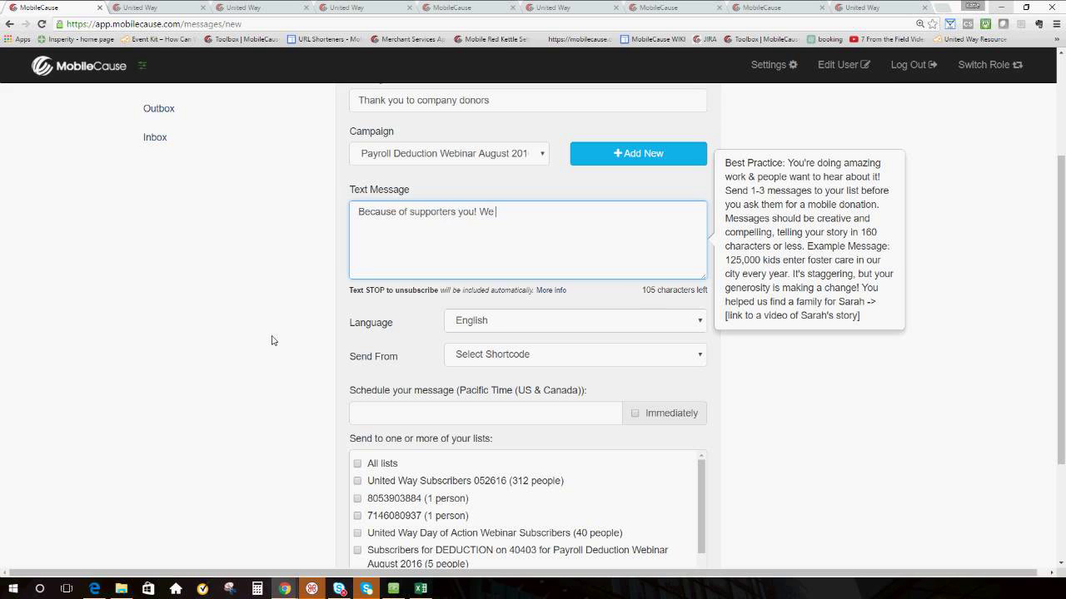
key("BackSpace")
key("BackSpace")
key("BackSpace")
type("United Raised $300,000 to s")
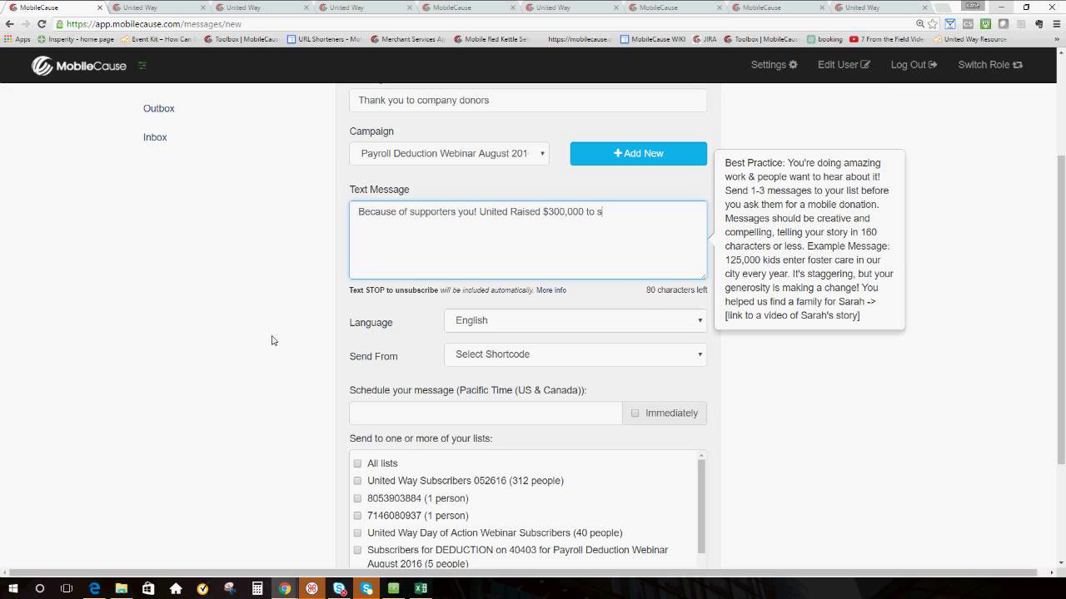
type("upport families in our co")
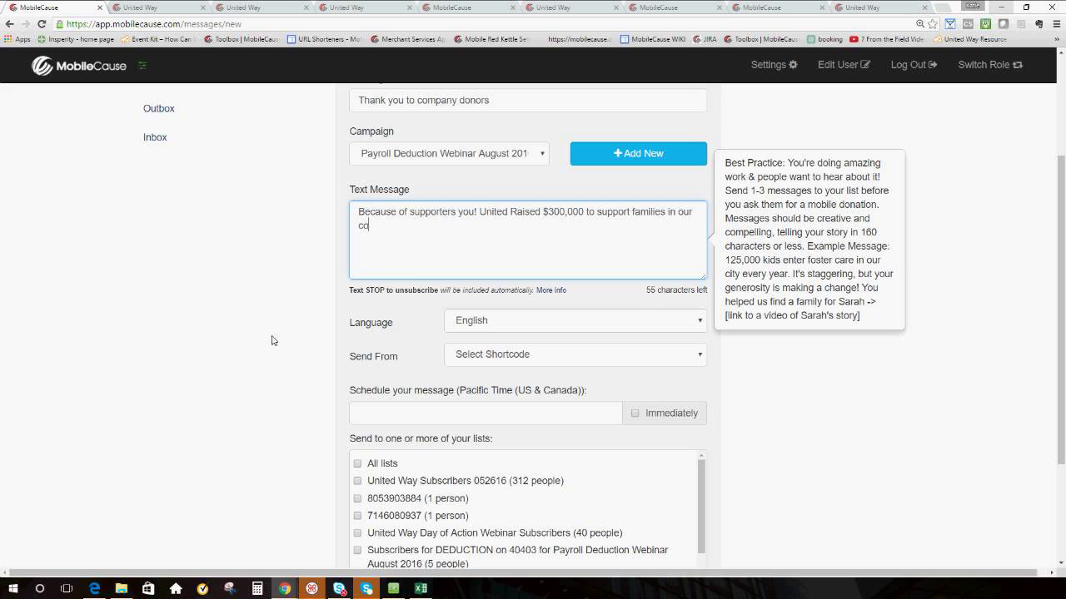
type("mmunity! Thank you for your help and")
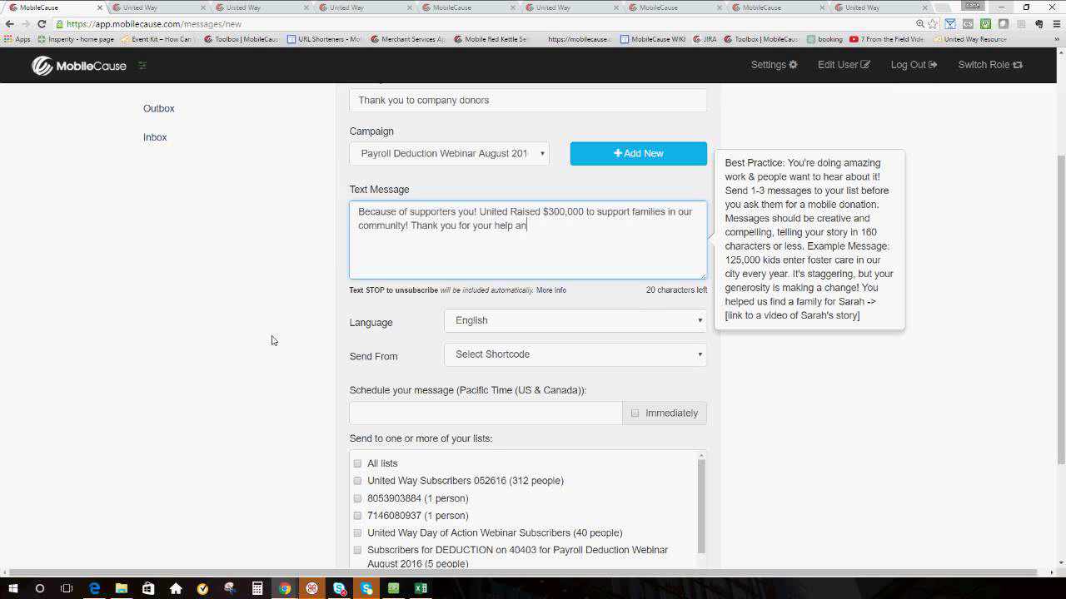
Replace the closing thank-you sentence in the text message with "Click to see how this builds a stronger community".
key("BackSpace")
key("BackSpace")
key("BackSpace")
left_click_drag(547, 231, 417, 239)
key("BackSpace")
type("Cl")
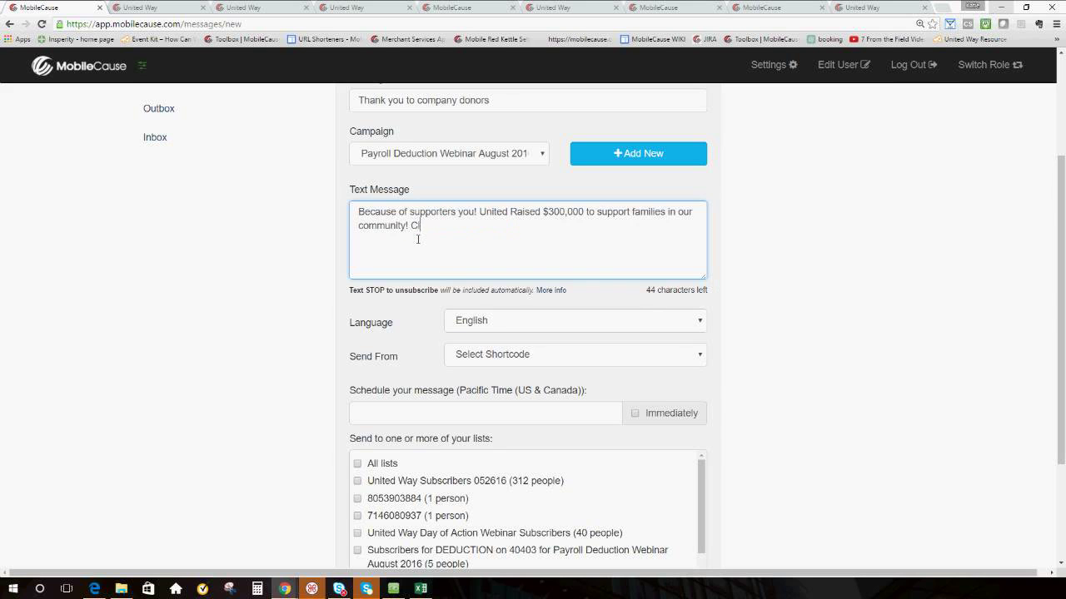
type("ick to see how this builds a st")
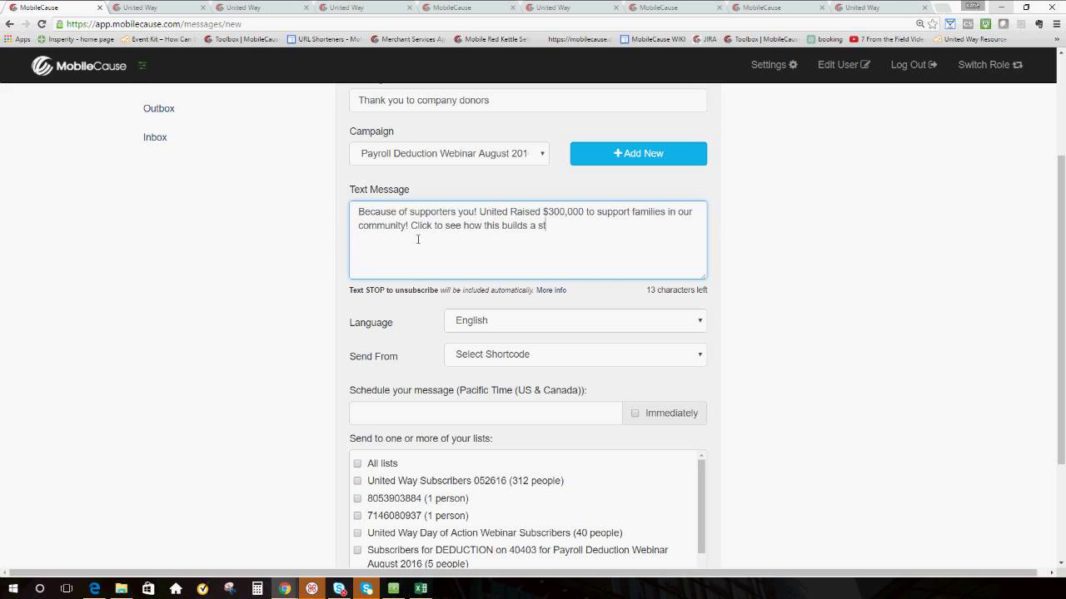
type("ronger community")
left_click_drag(638, 233, 458, 241)
key("BackSpace")
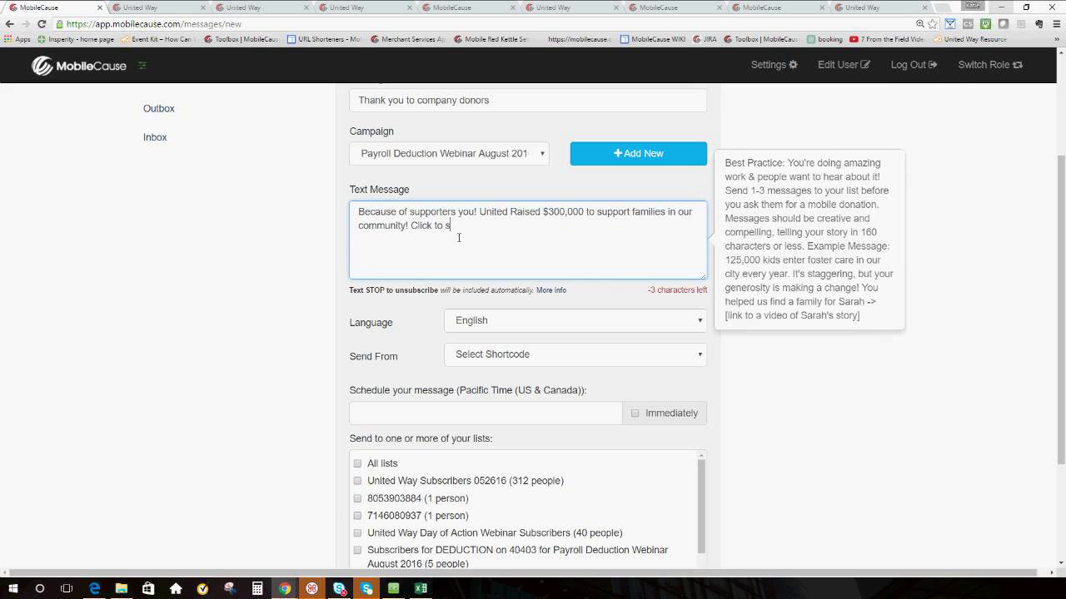
type("learn more")
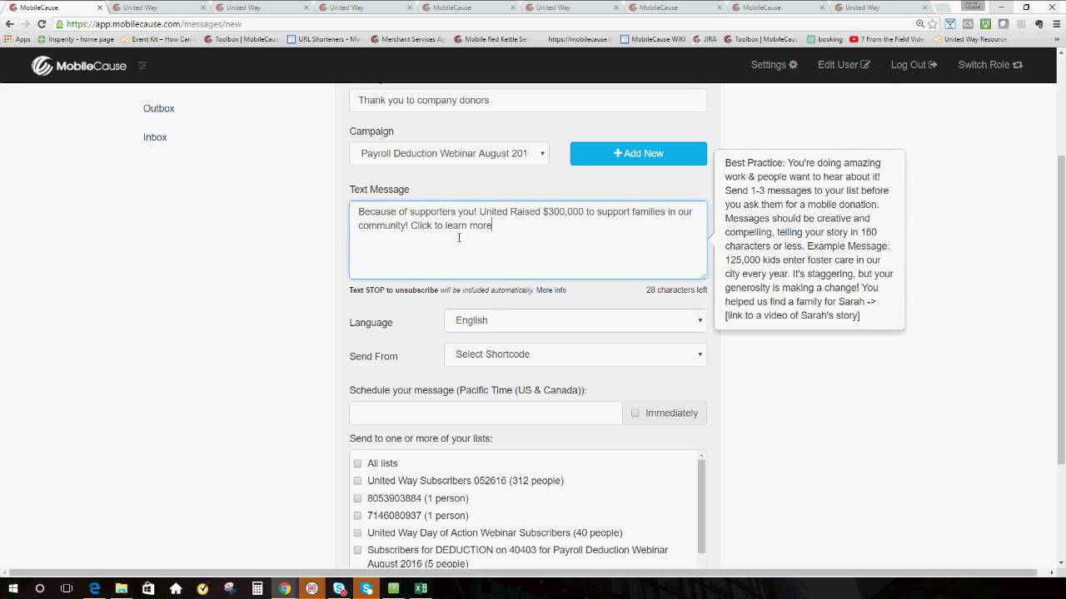
type(": www. ")
type("facebook.")
type("com")
key("BackSpace")
key("BackSpace")
key("BackSpace")
key("BackSpace")
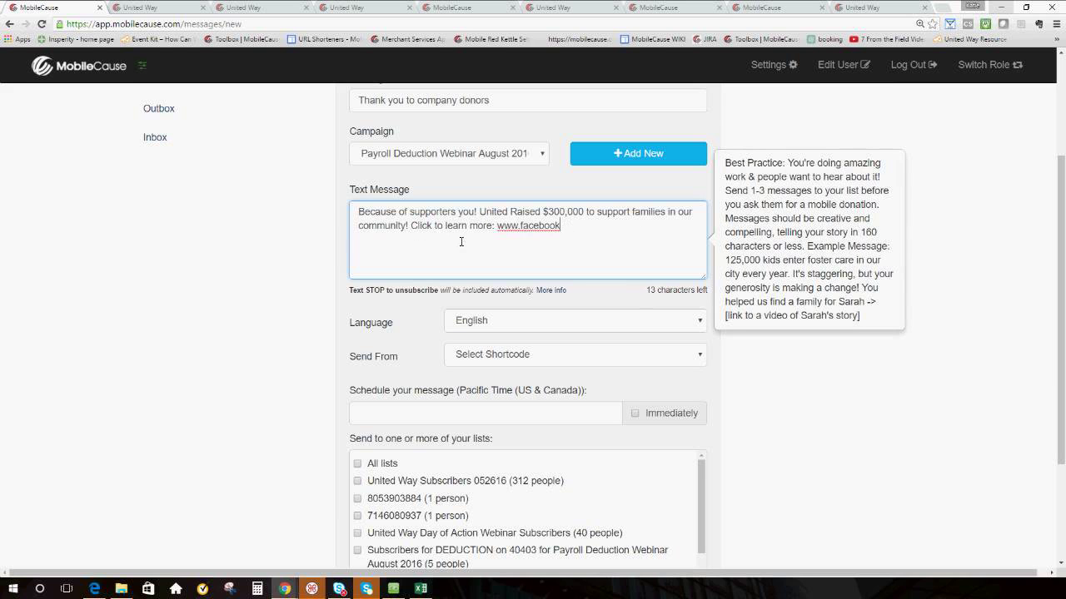
type("com")
left_click(408, 319)
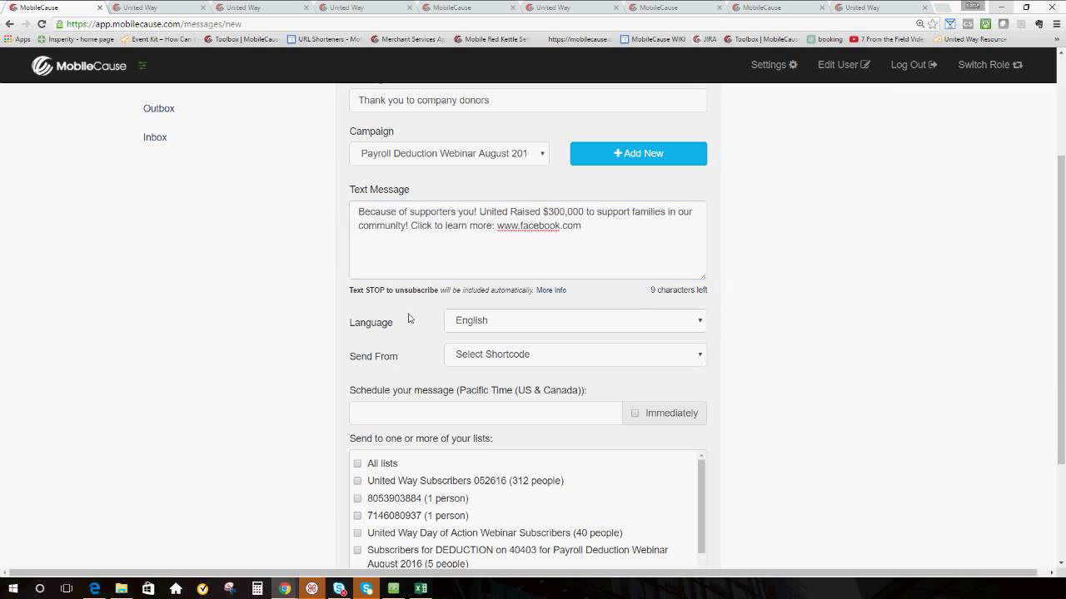
Correct the message's opening so it reads "Because of supporters you, United Way raised $300,000".
left_click(480, 218)
key("BackSpace")
type(",")
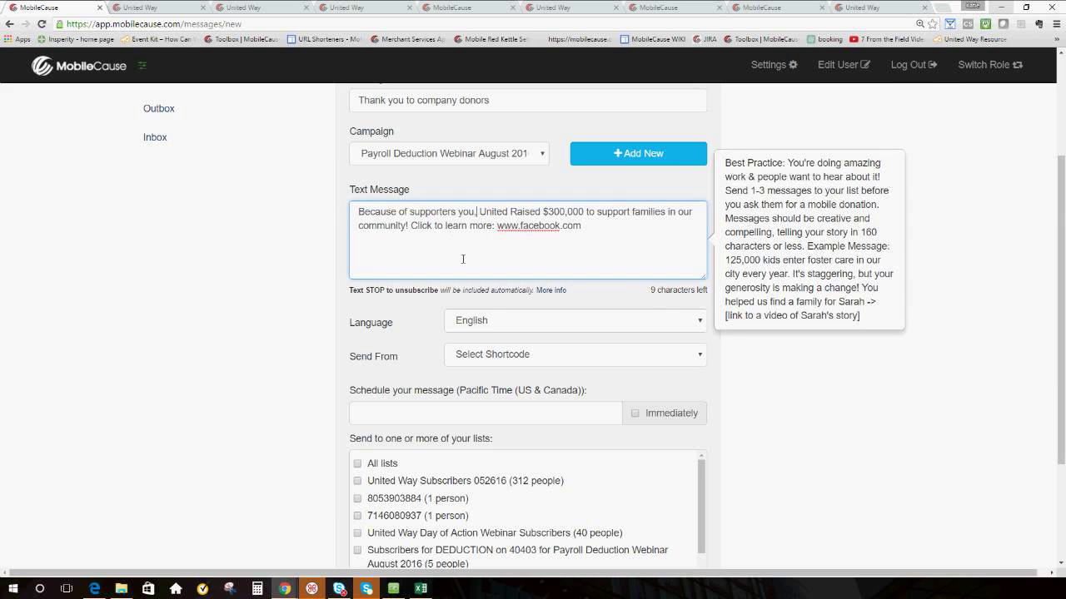
left_click(511, 218)
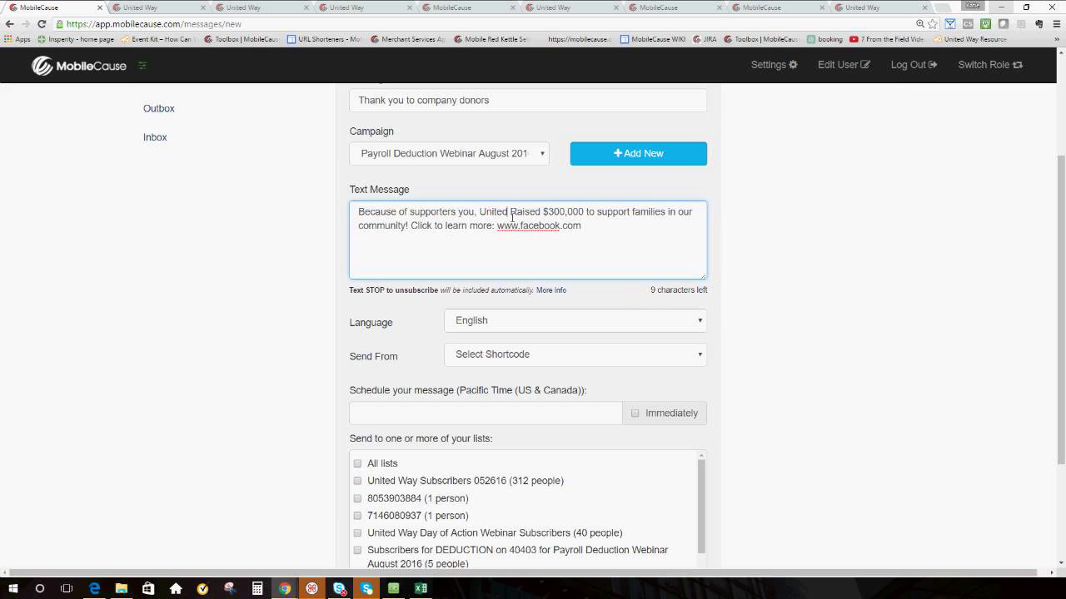
type("Way")
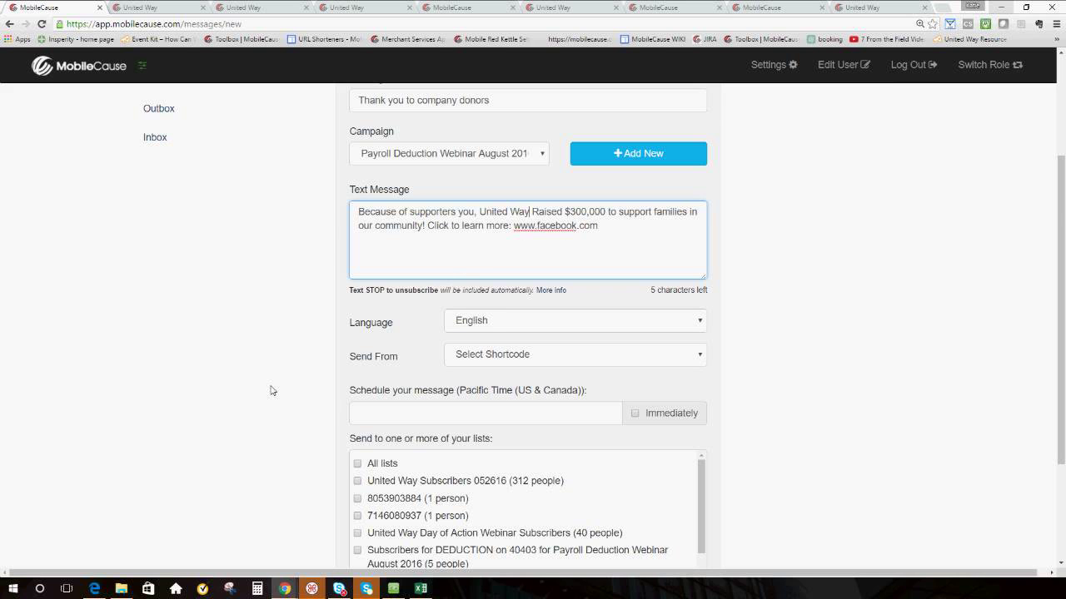
left_click(531, 213)
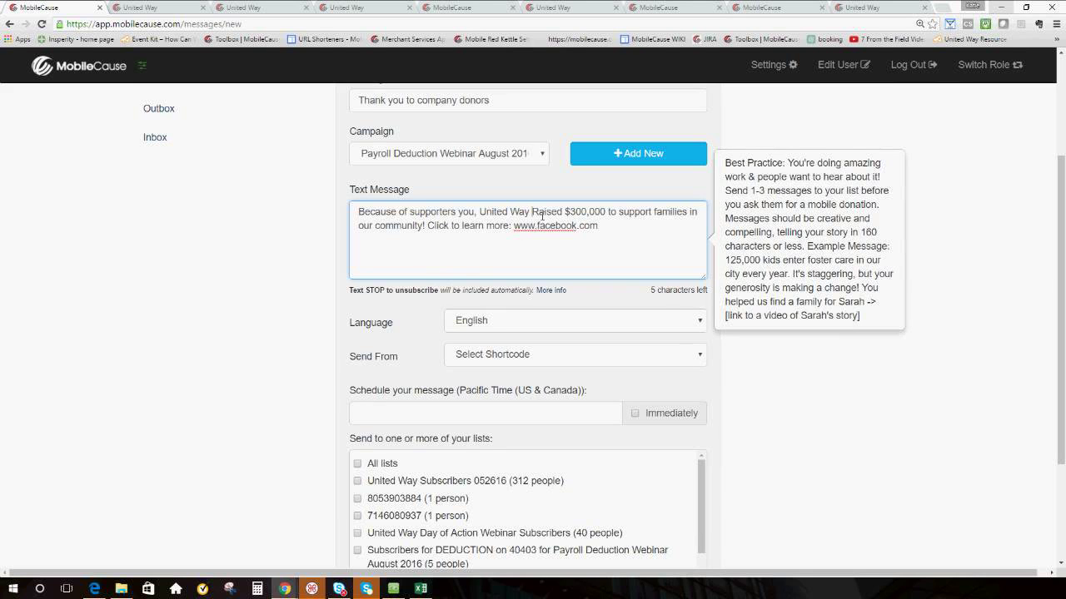
key("Delete")
type("r")
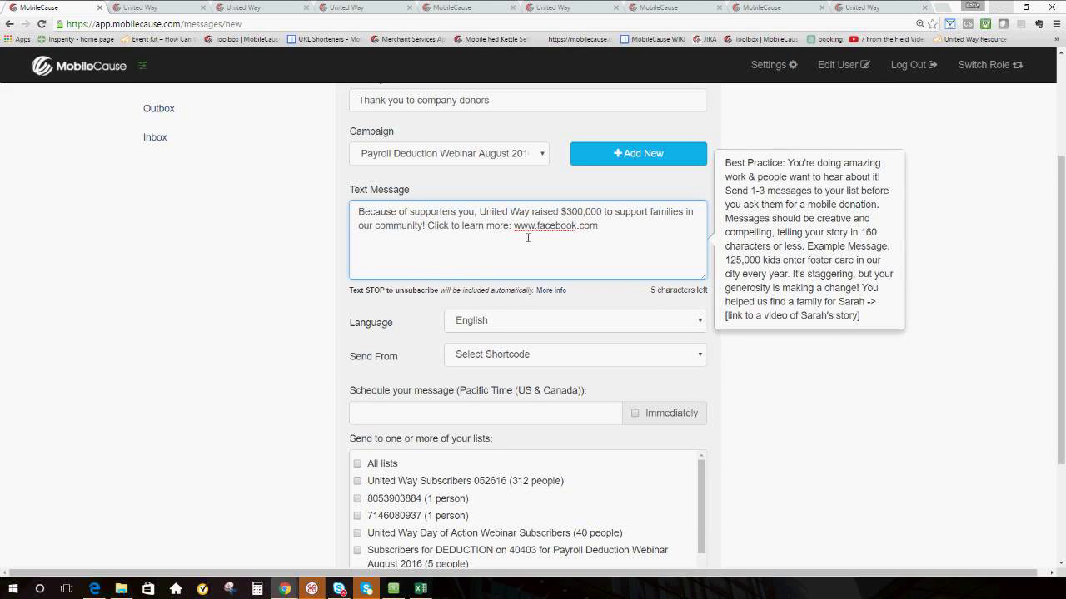
left_click(427, 316)
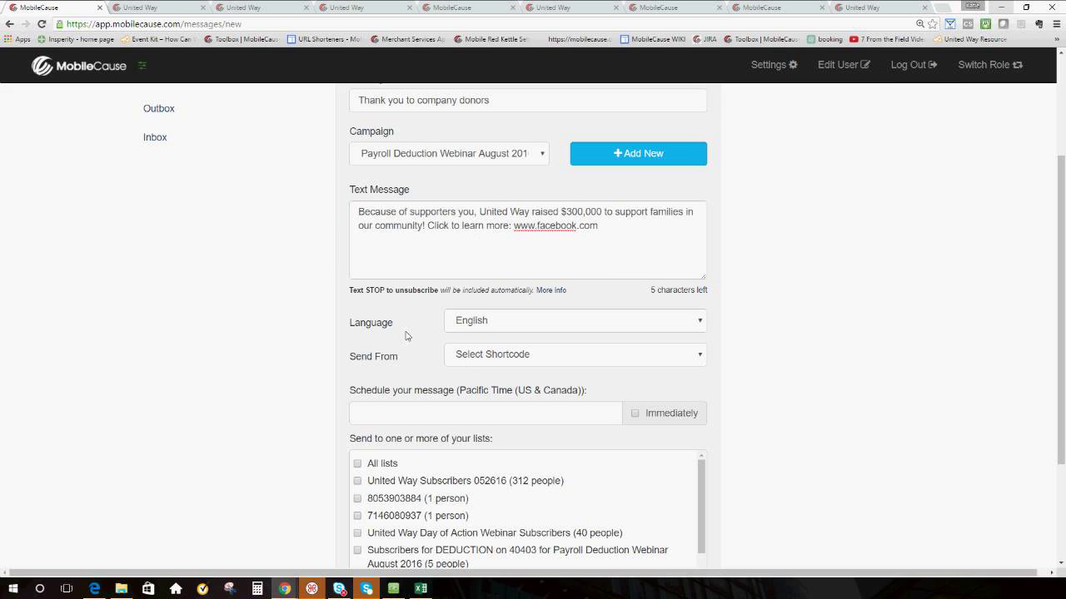
Set the message to send from shortcode 40403 and schedule it for immediate delivery.
scroll(472, 298, "down", 1)
left_click(472, 298)
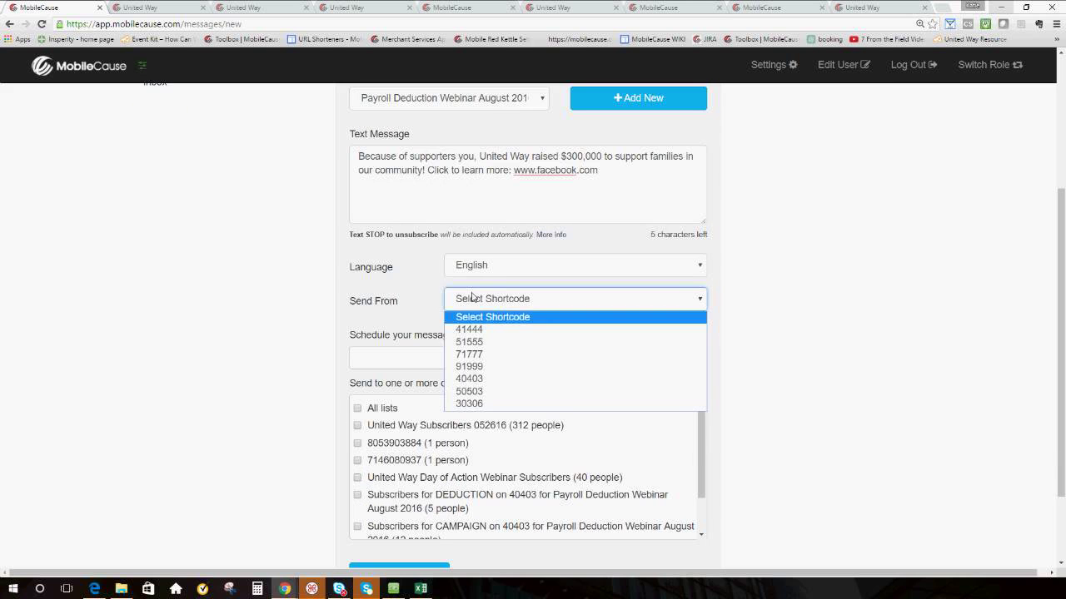
left_click(465, 381)
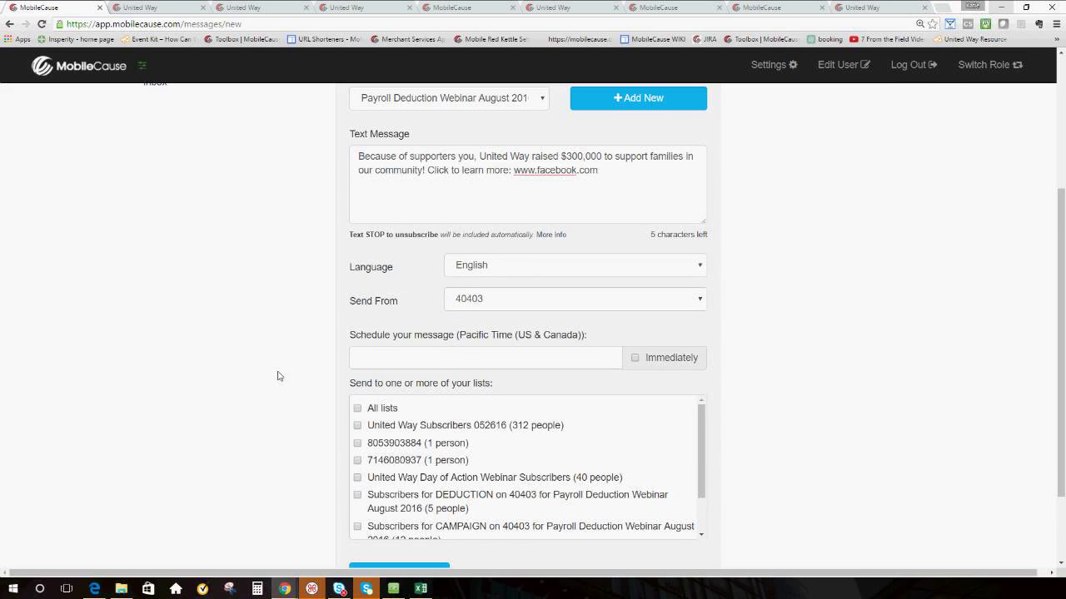
scroll(287, 370, "down", 1)
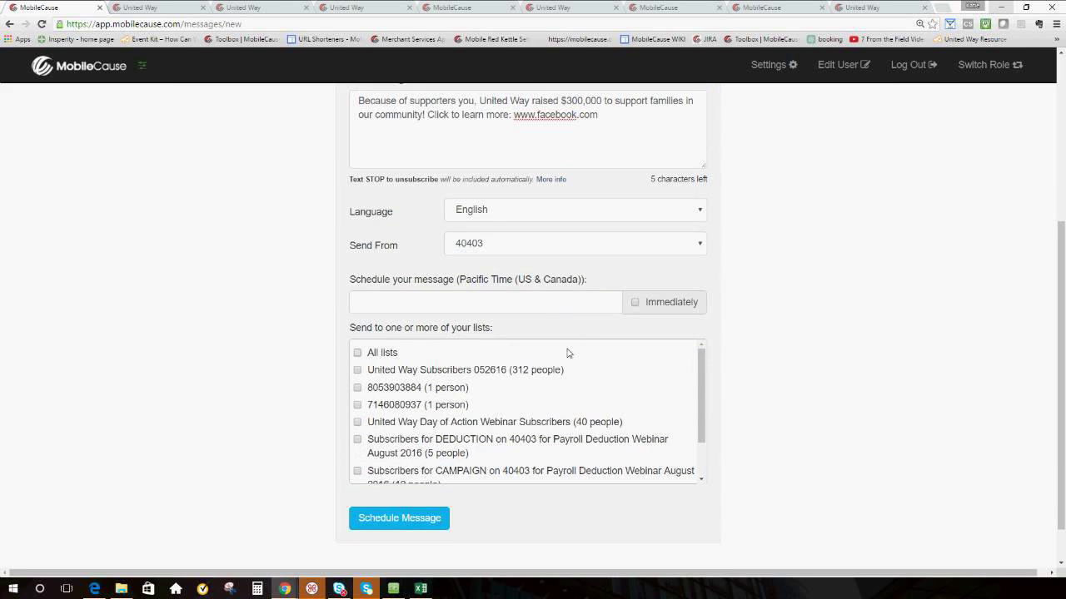
left_click(635, 304)
Select the DEDUCTION and CAMPAIGN subscriber lists on 40403 for Payroll Deduction Webinar August 2016 as recipients.
scroll(297, 376, "down", 1)
scroll(366, 363, "down", 2)
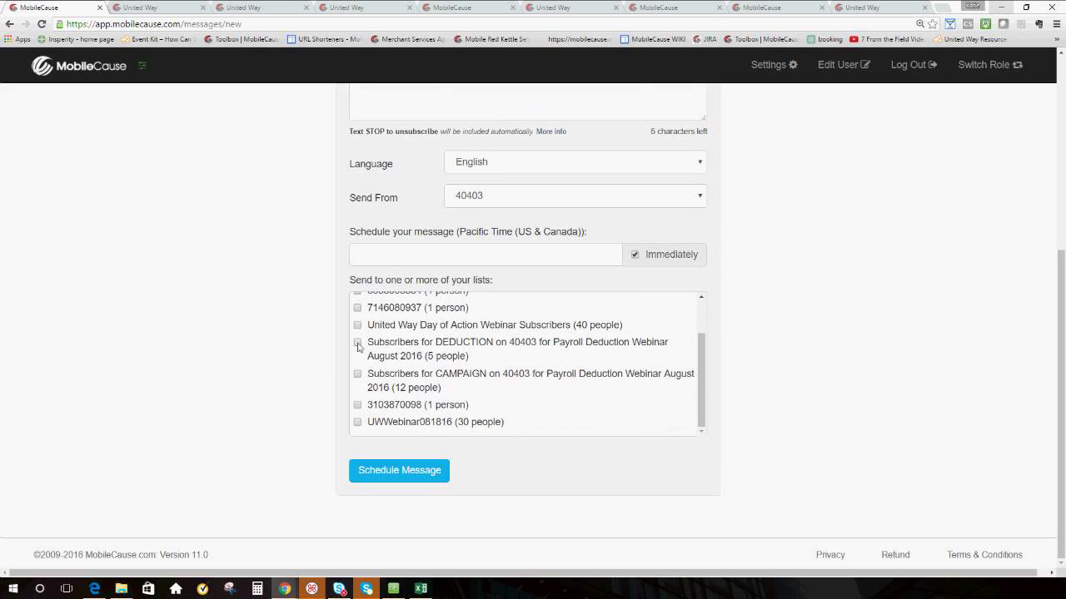
left_click(357, 343)
left_click(357, 374)
scroll(443, 382, "up", 1)
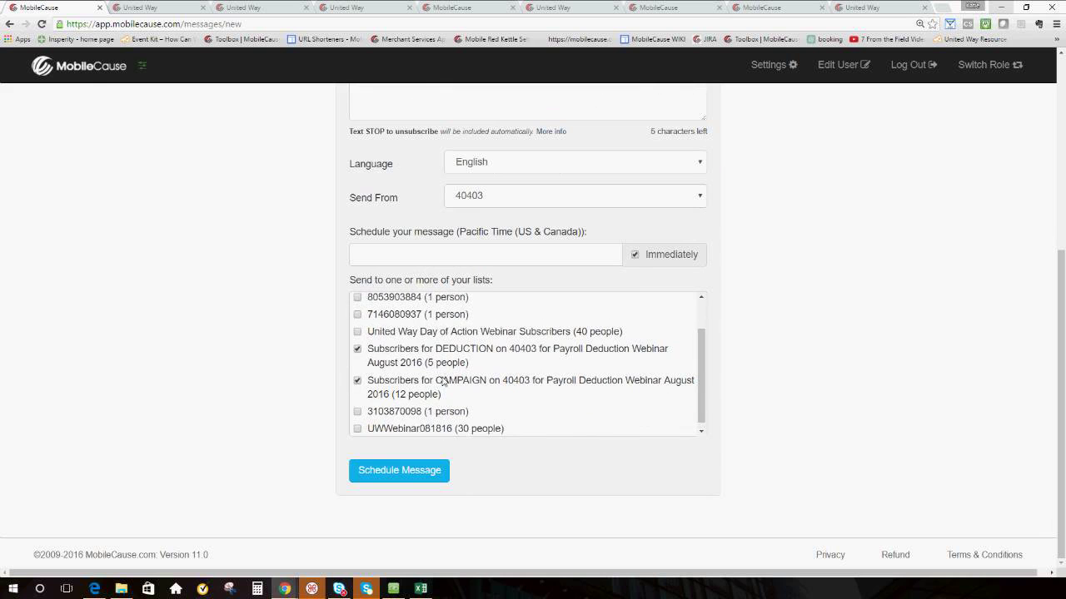
scroll(444, 382, "down", 1)
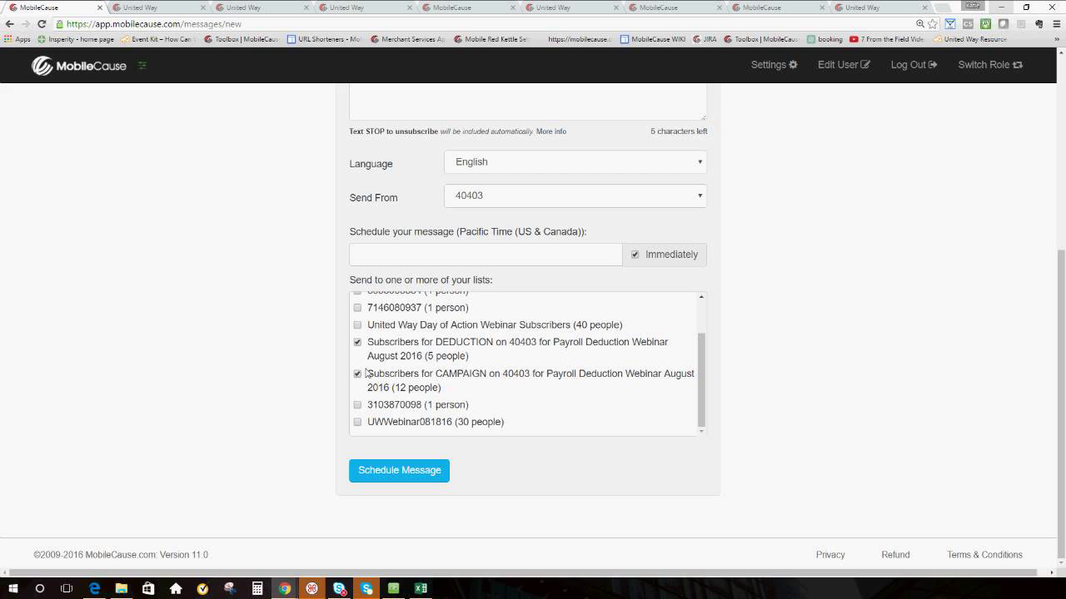
Schedule the thank-you text message and check the message outbox and inbox.
left_click(418, 474)
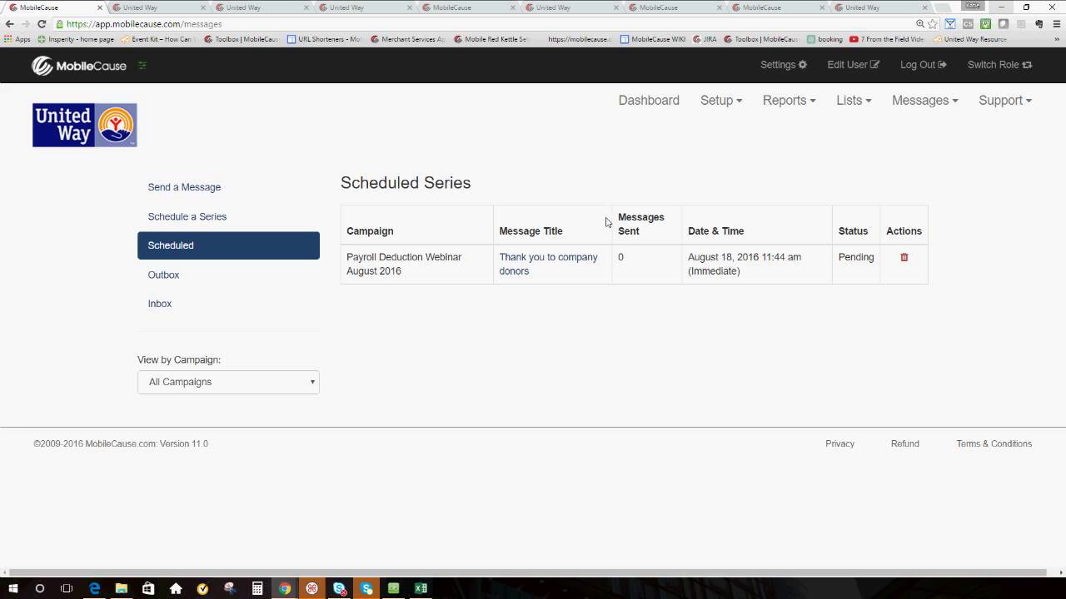
left_click(150, 276)
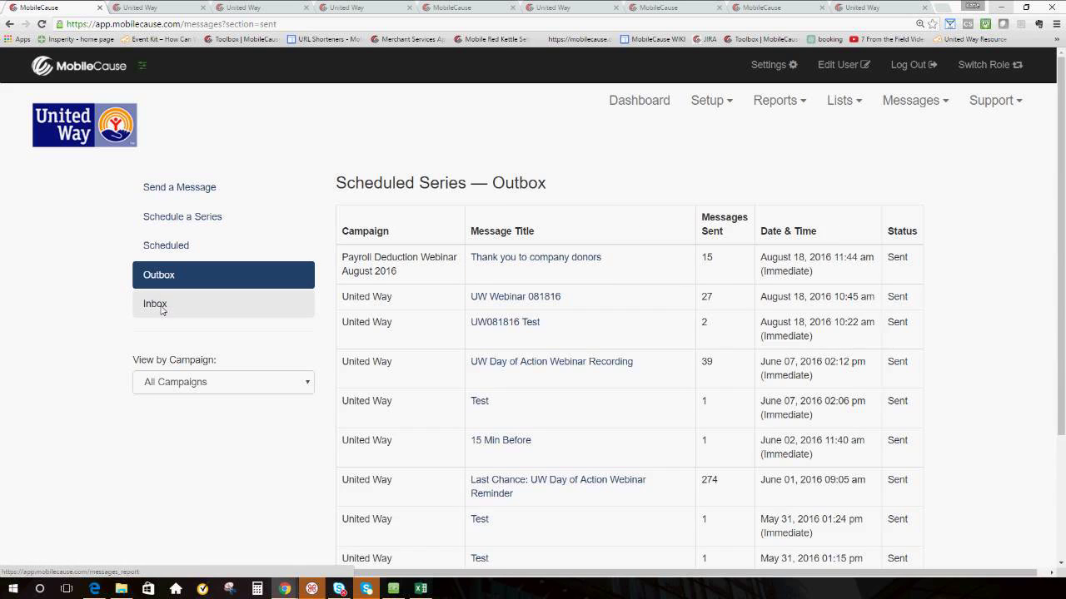
left_click(161, 308)
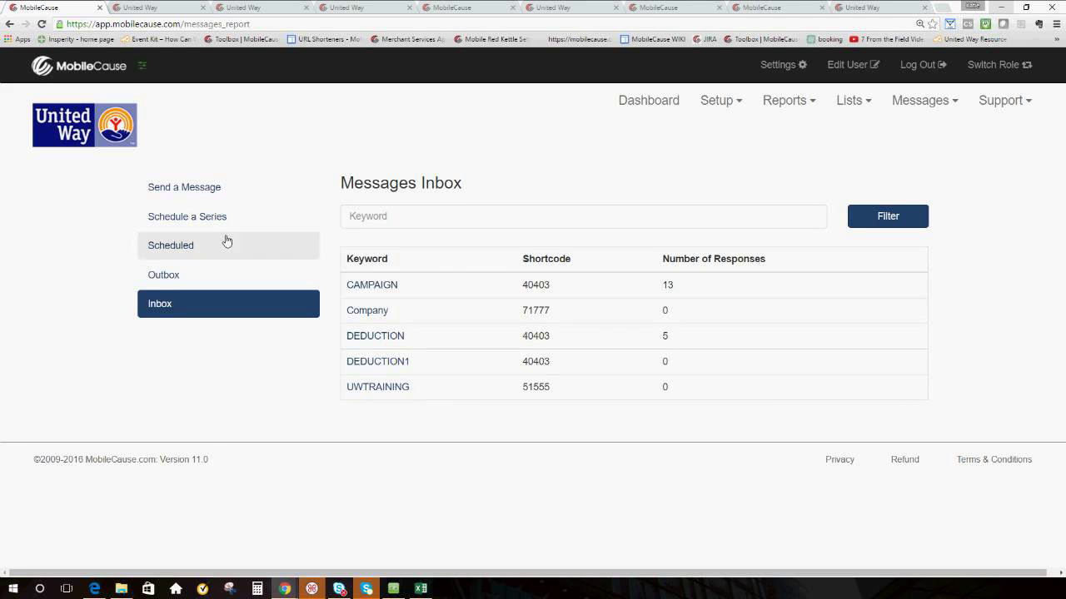
Check the scheduled messages and the outbox, and open the details of "Thank you to company donors".
left_click(185, 249)
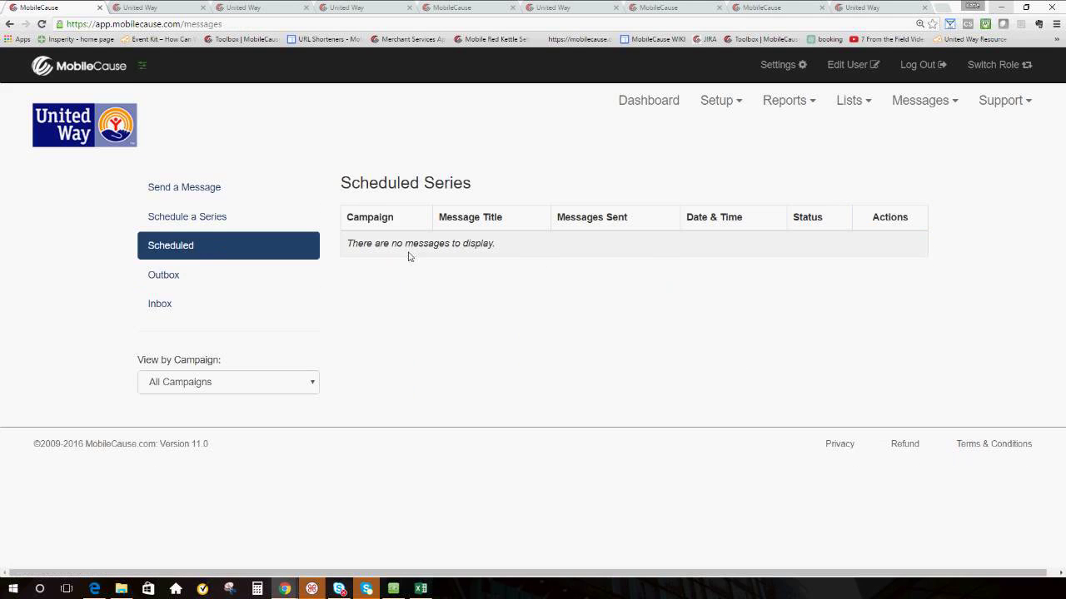
left_click(191, 278)
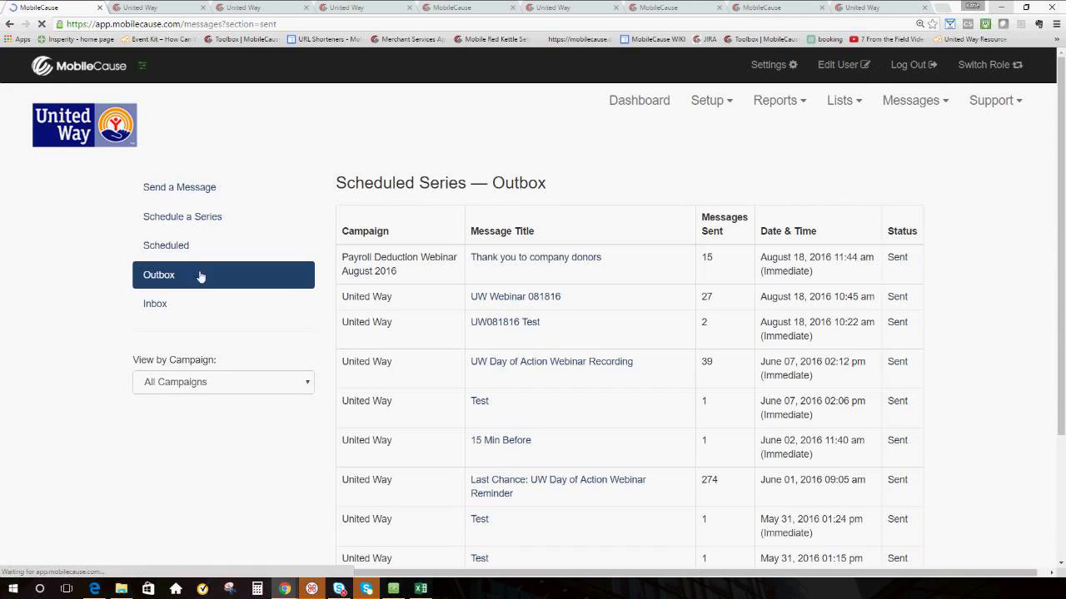
left_click_drag(630, 264, 473, 267)
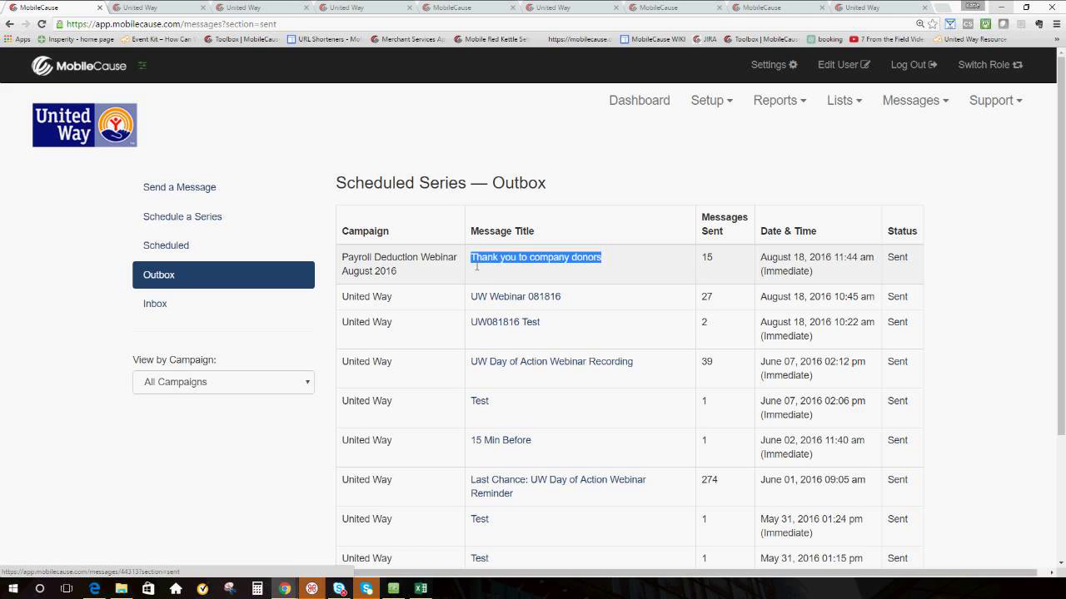
left_click(578, 222)
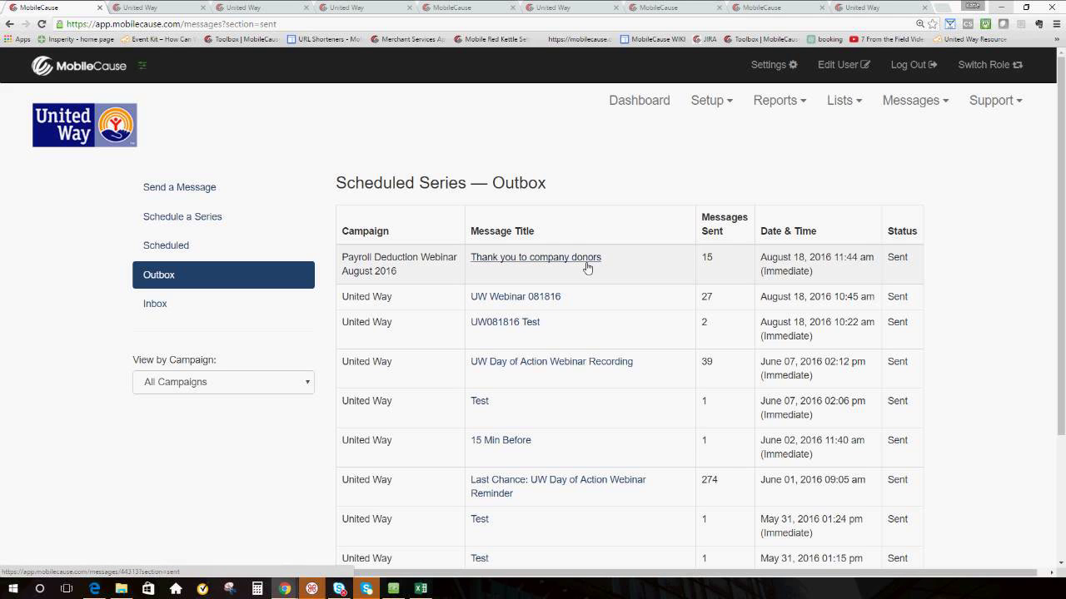
left_click(587, 258)
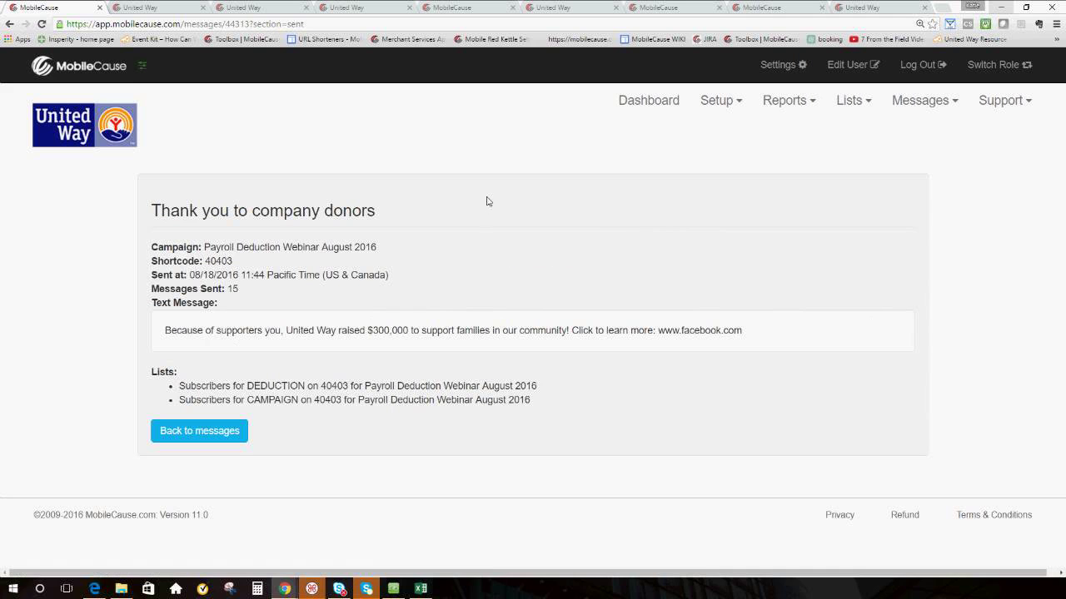
Open a blank text message form, examine its delivery date and time options, and return to the dashboard.
left_click(650, 100)
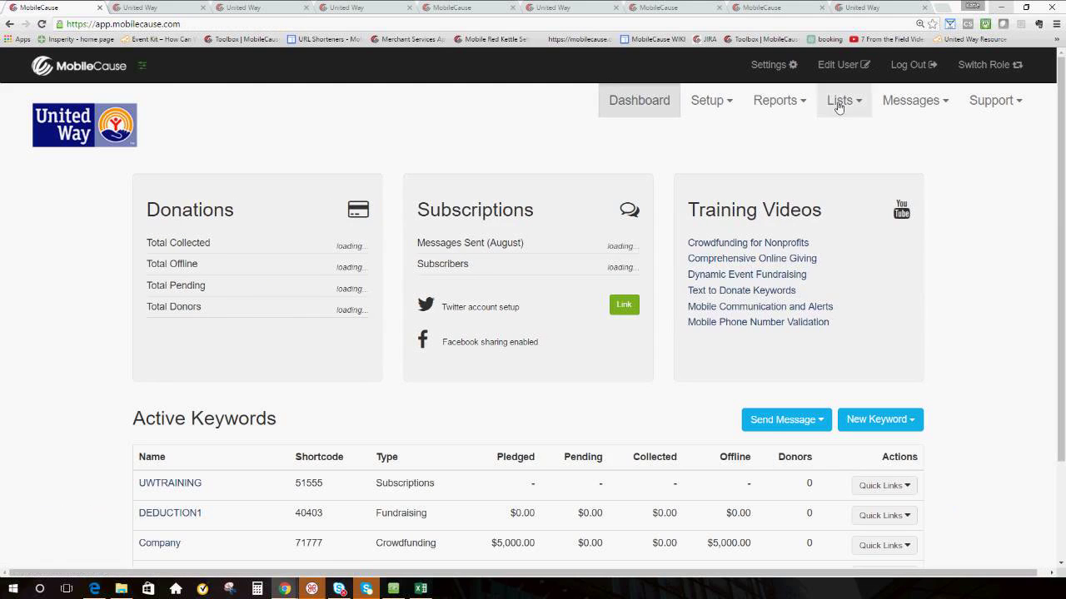
left_click(899, 104)
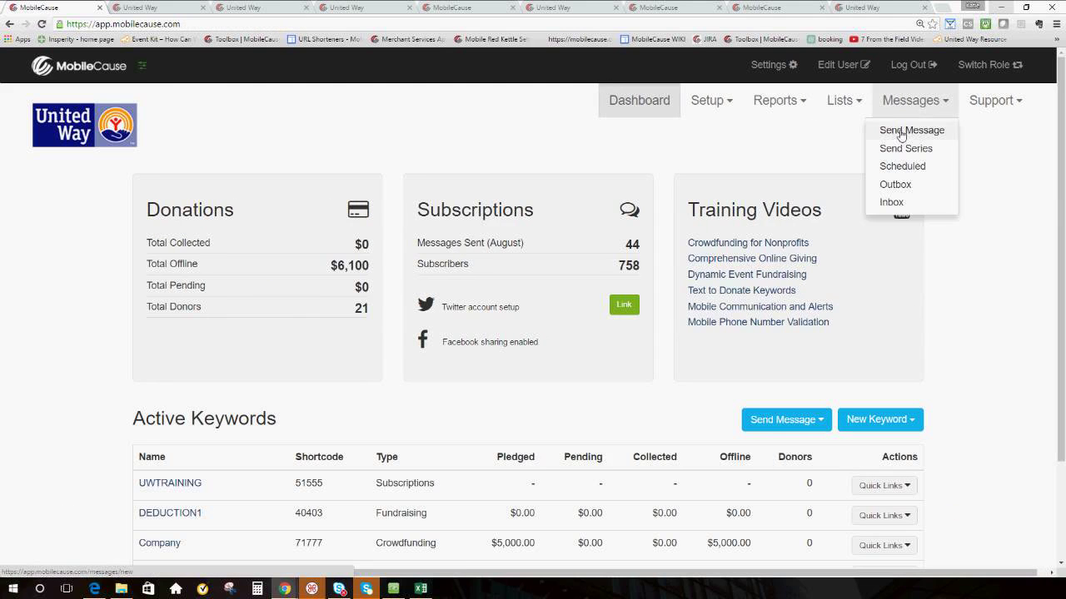
left_click(898, 132)
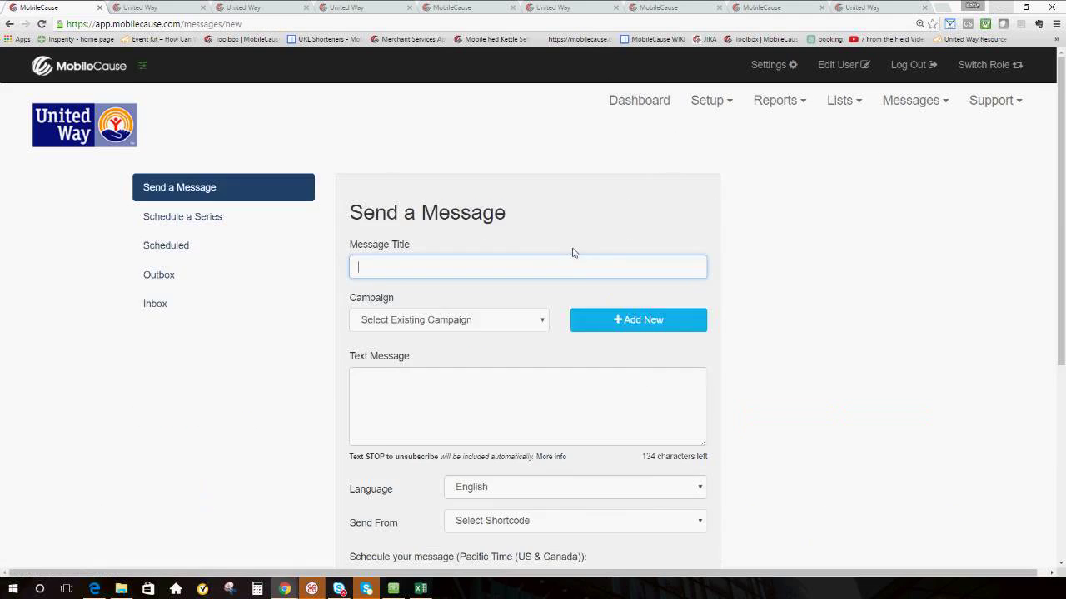
scroll(571, 252, "down", 1)
scroll(571, 254, "down", 3)
left_click(486, 305)
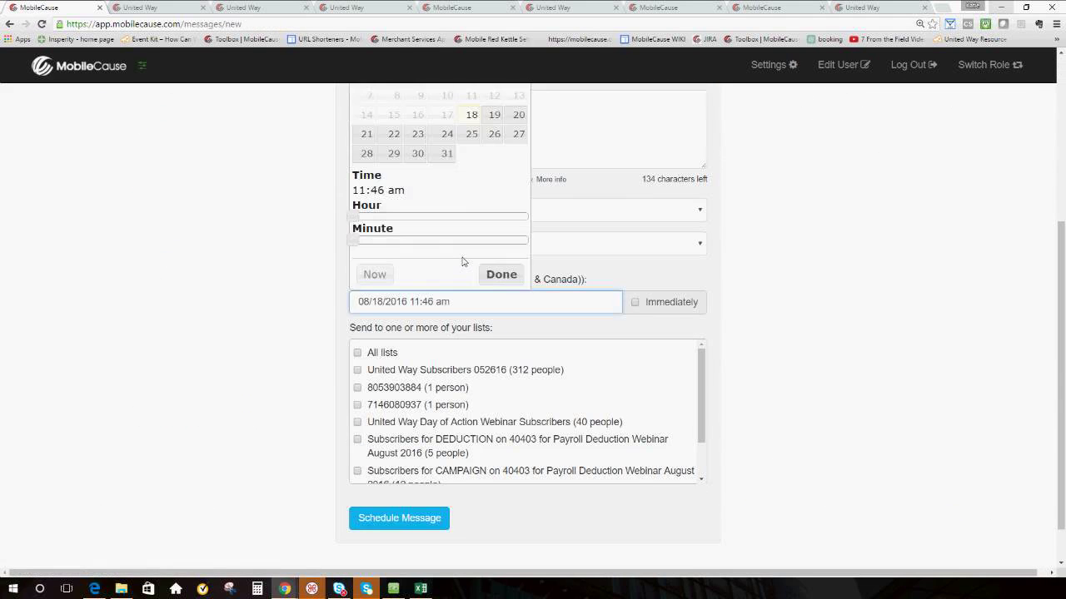
scroll(462, 260, "up", 1)
scroll(464, 261, "up", 1)
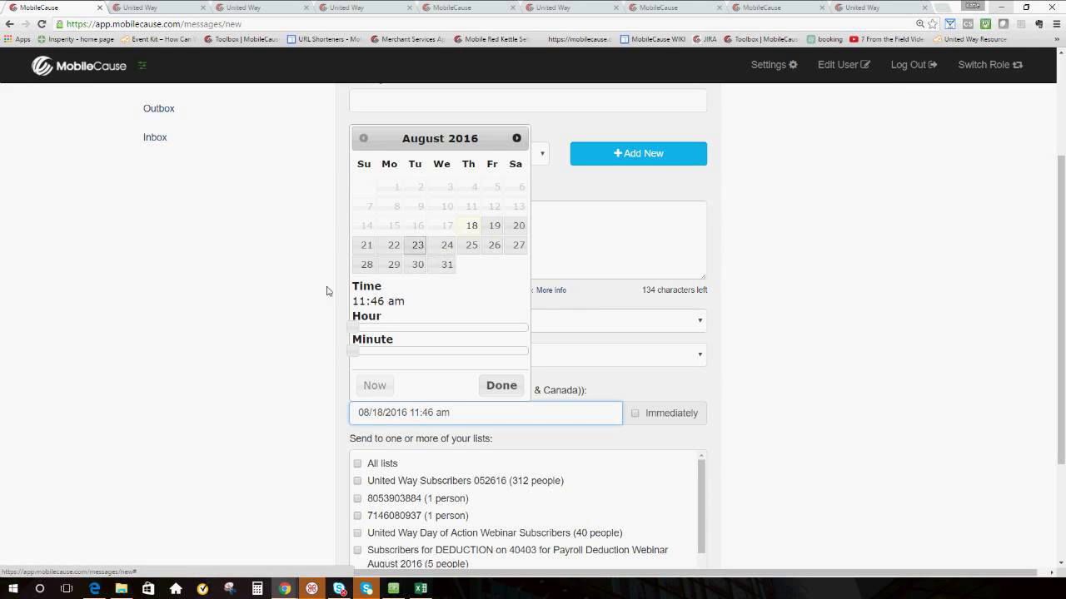
left_click(265, 284)
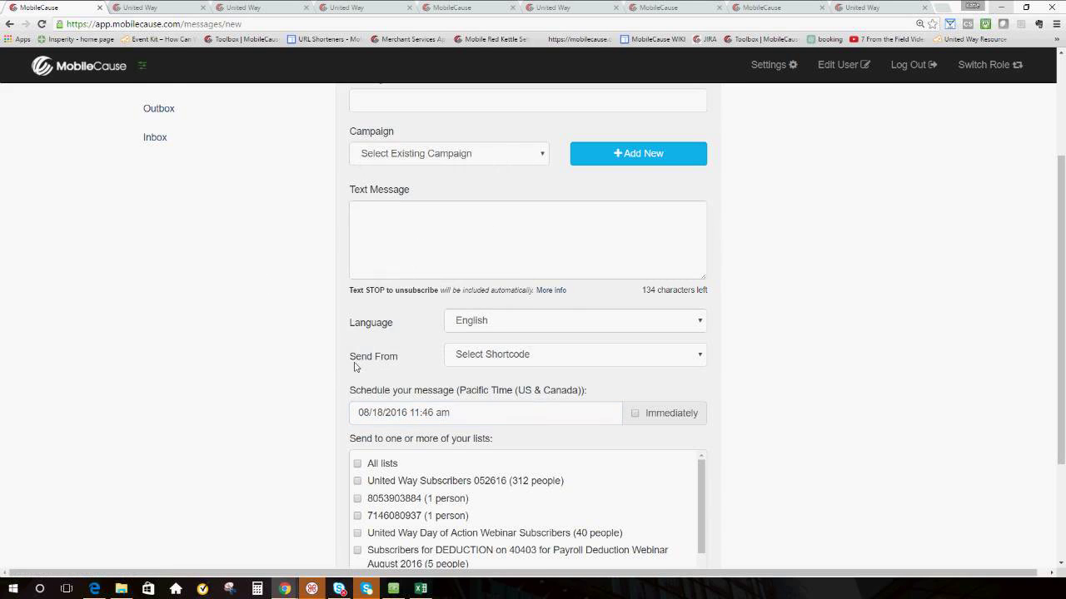
scroll(399, 359, "up", 2)
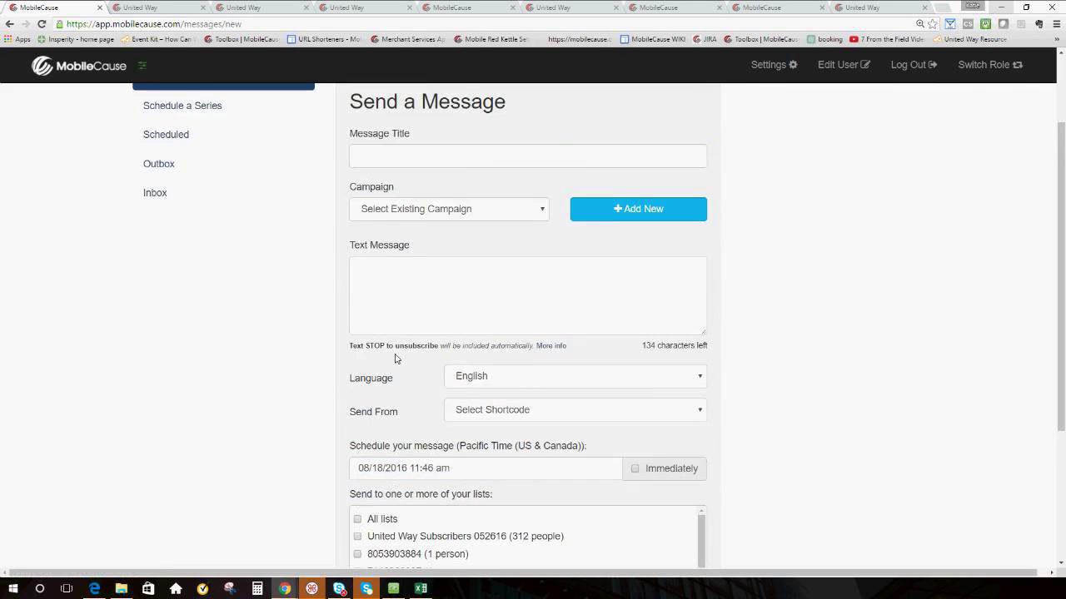
scroll(432, 341, "up", 1)
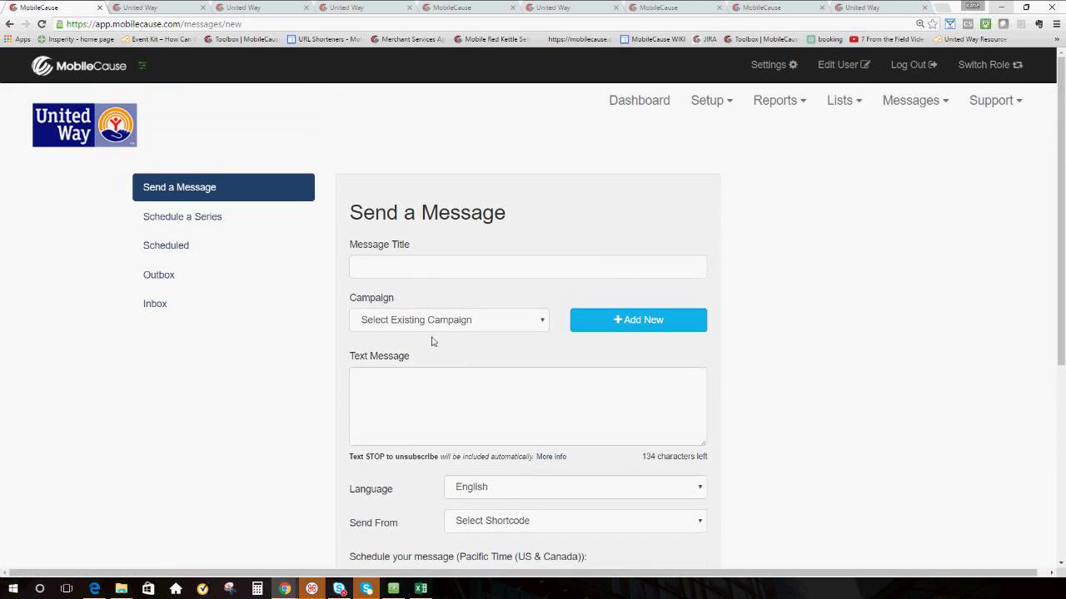
left_click(633, 106)
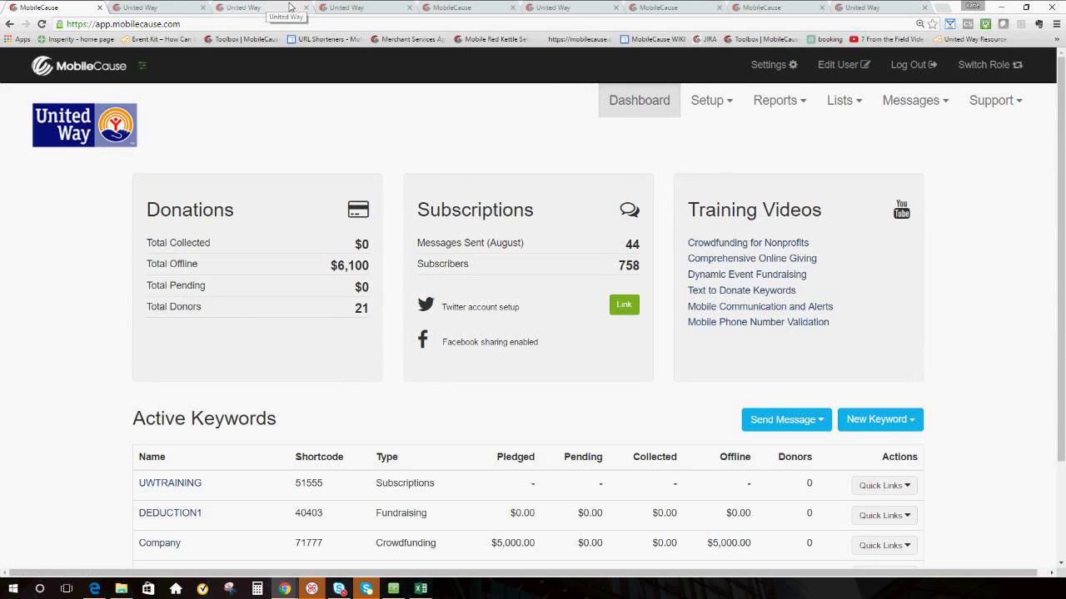
Review the open CAMPAIGN thermometer, donation form, Company crowdfunding page and payroll deduction form.
left_click(289, 7)
left_click(305, 7)
left_click(340, 7)
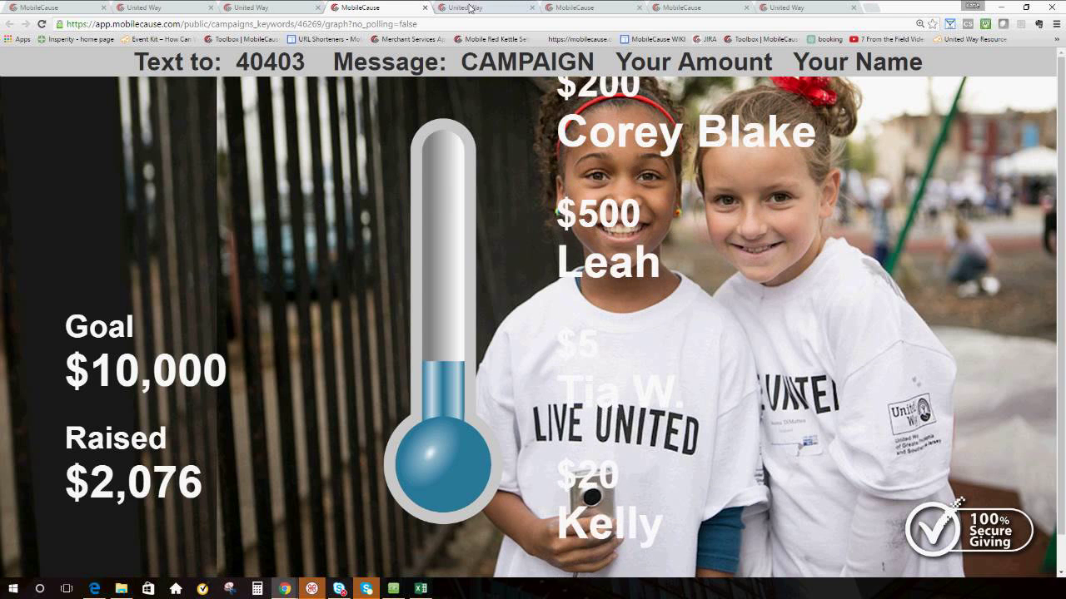
left_click(472, 8)
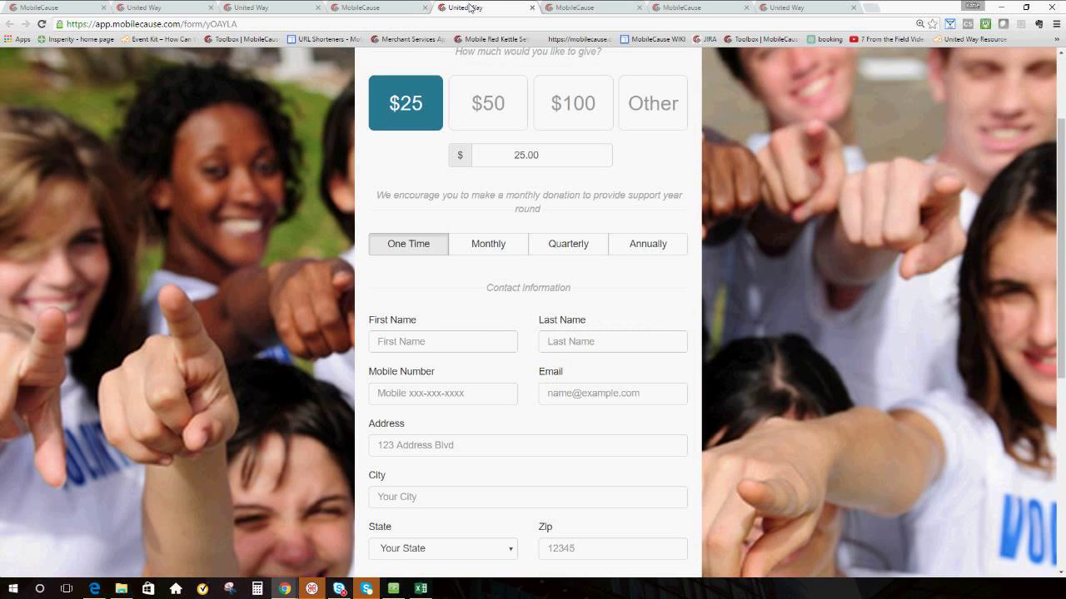
key("ctrl+Tab")
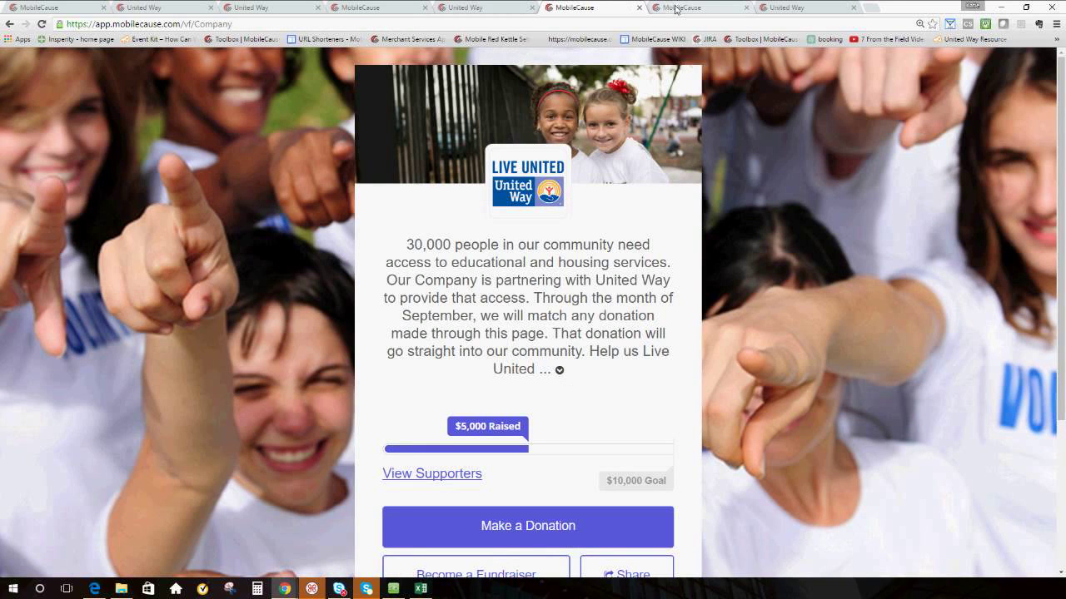
left_click(150, 7)
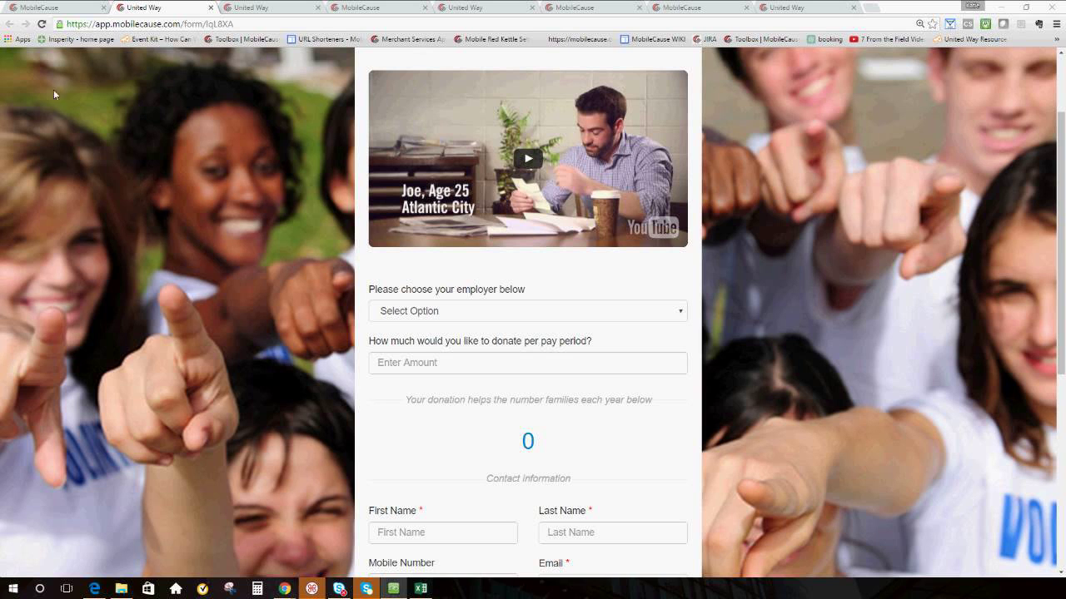
Return to the MobileCause dashboard, open the Non Payment report and look at its start date filter.
left_click(38, 9)
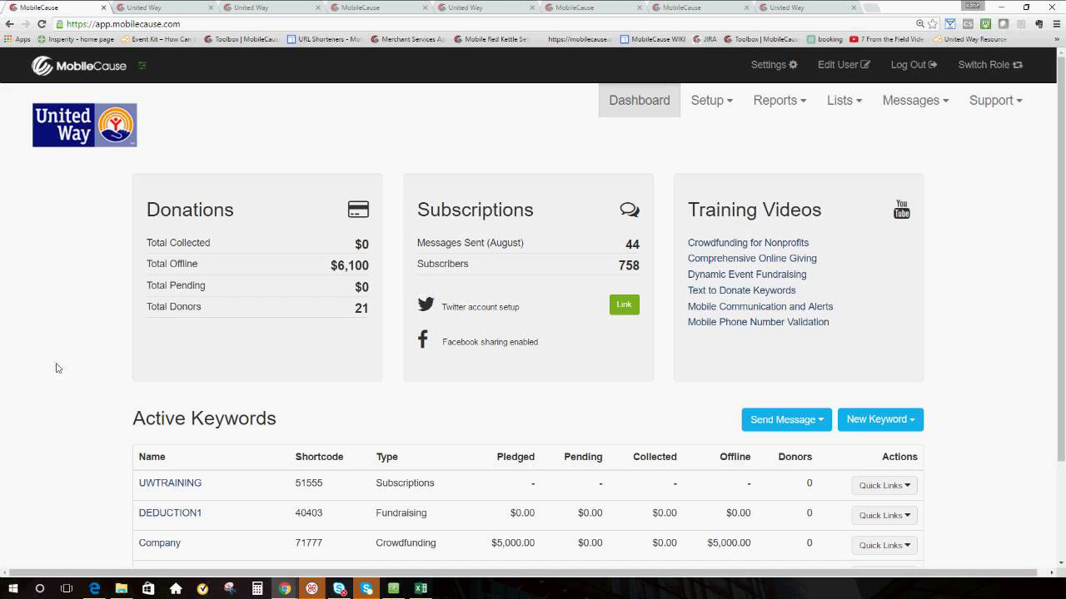
left_click(770, 109)
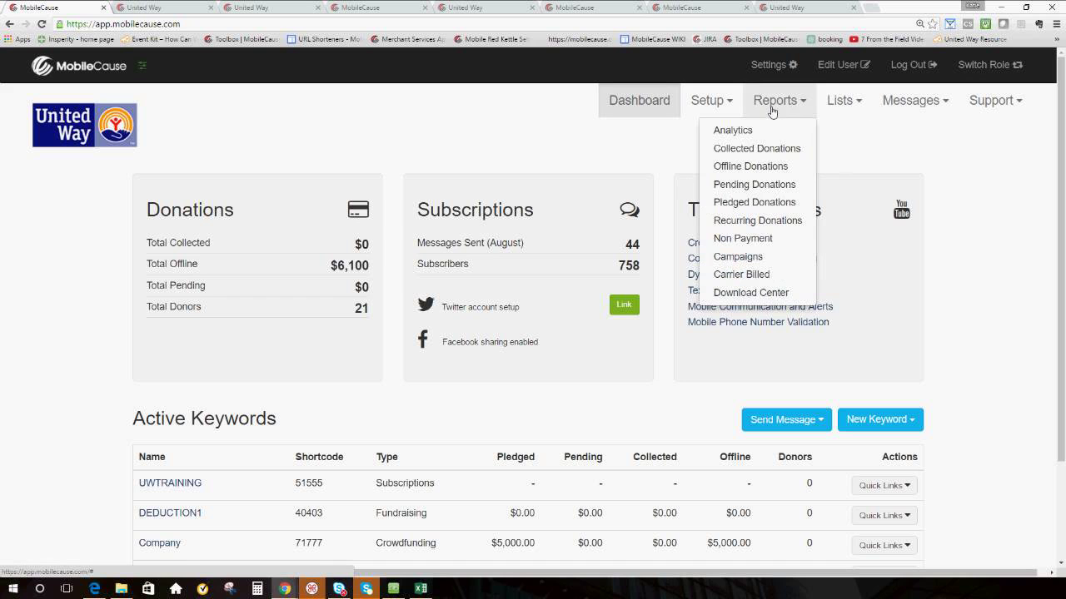
left_click(755, 245)
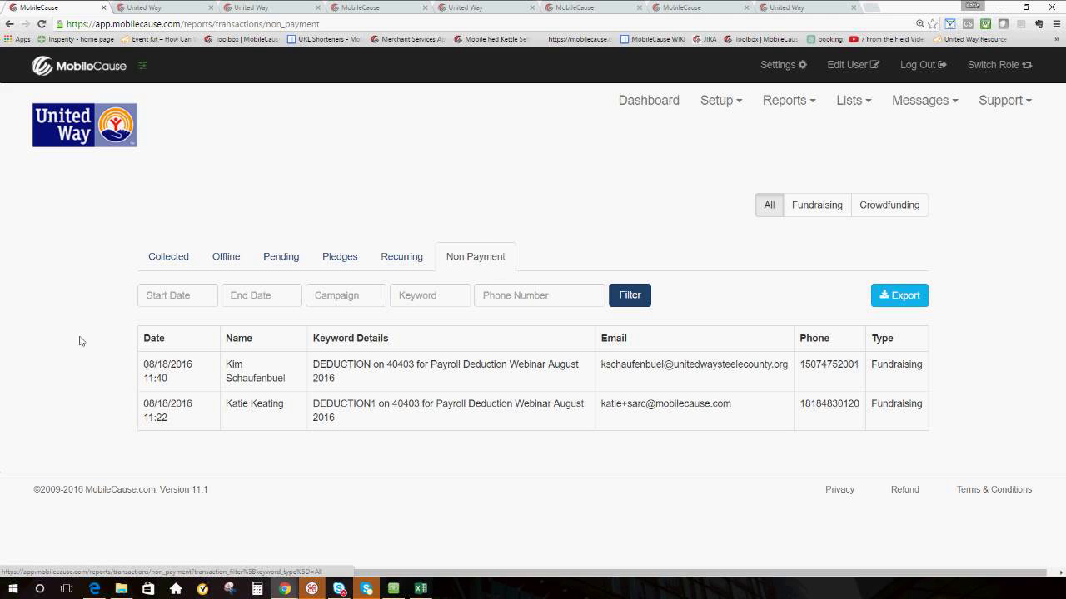
left_click(198, 302)
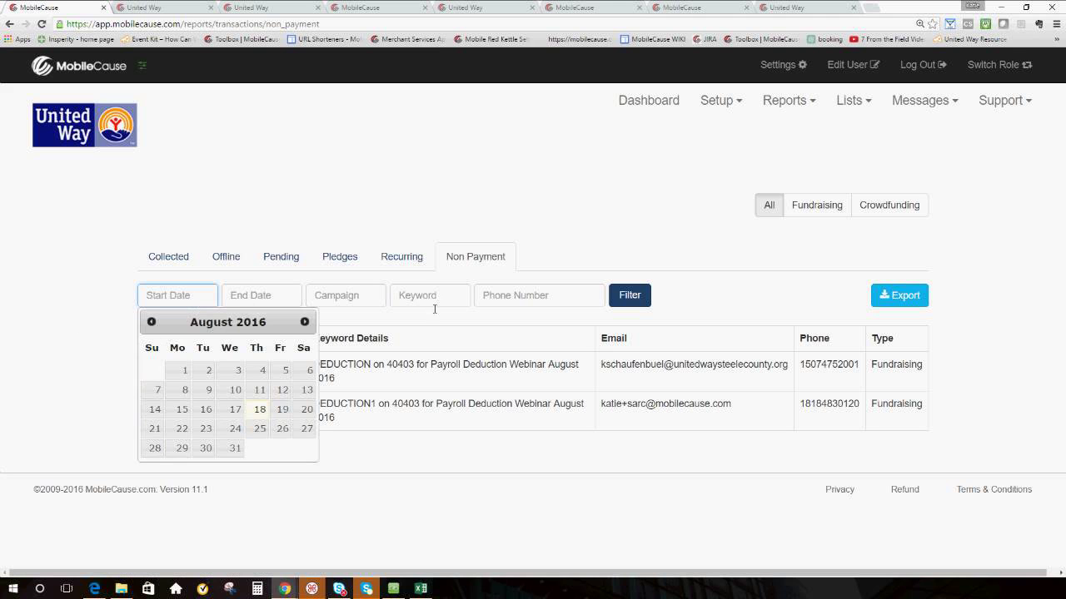
left_click(125, 248)
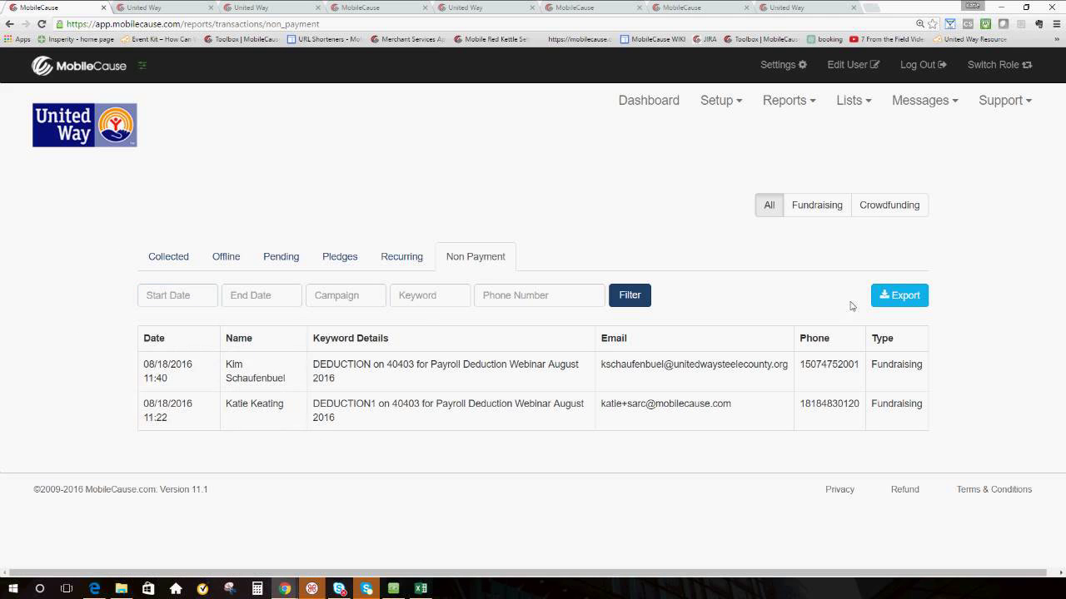
Start exporting the Non Payment report and add Shortcode and Keyword to the selected column fields.
left_click(908, 303)
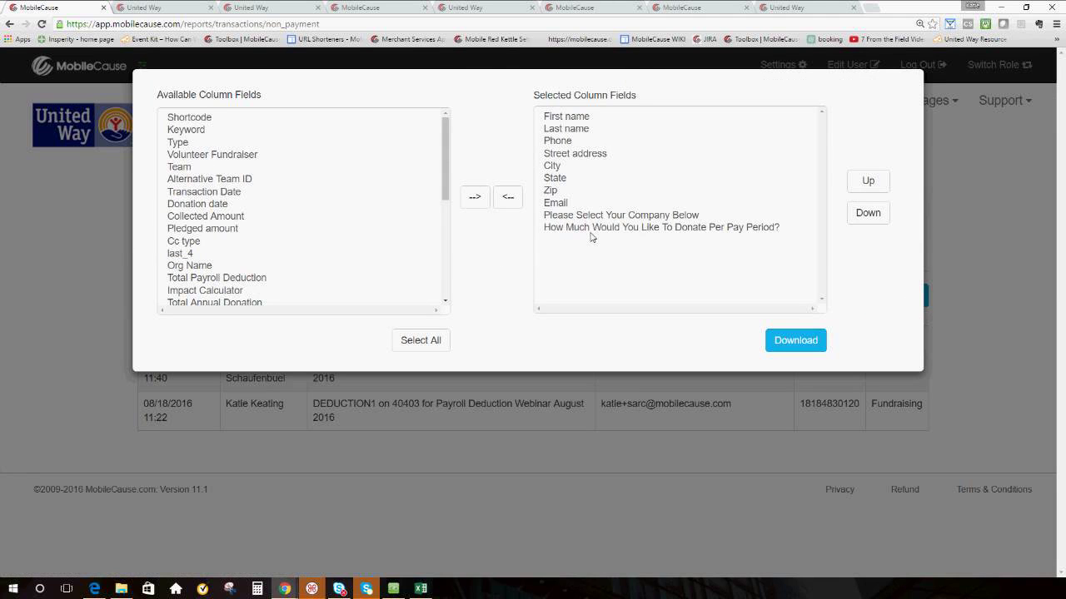
left_click(205, 121)
left_click(472, 196)
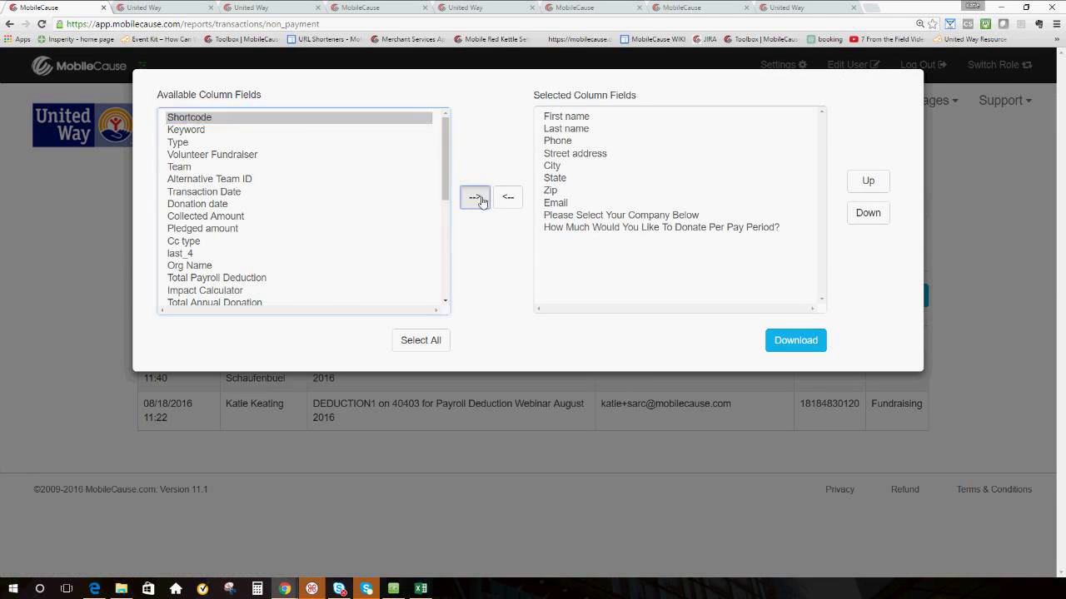
left_click(298, 126)
left_click(291, 118)
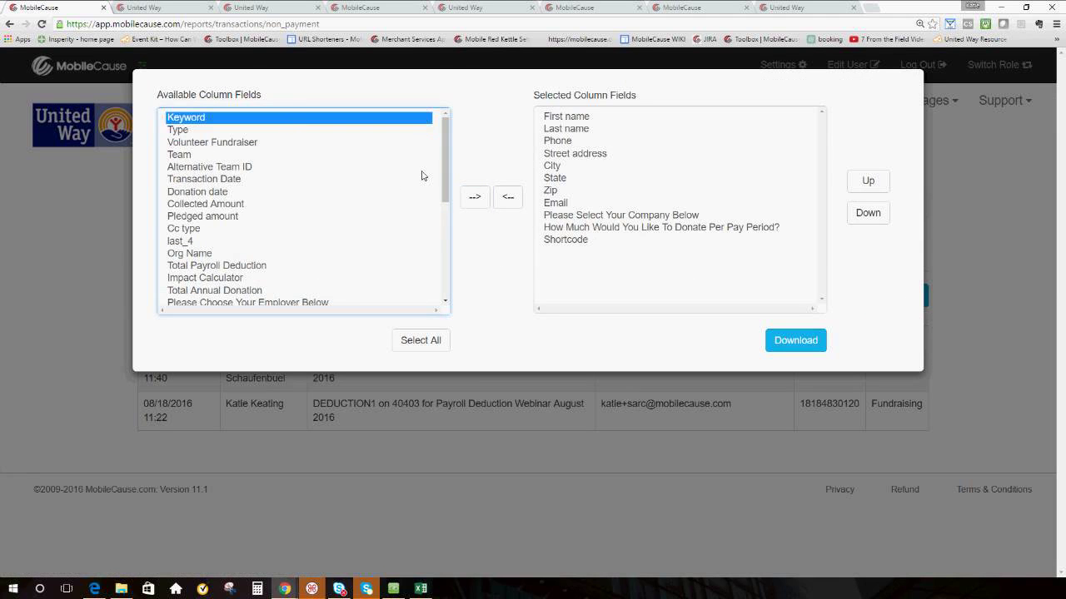
left_click(475, 197)
Include all remaining available column fields in the export and download the report.
scroll(238, 202, "down", 2)
scroll(236, 201, "down", 3)
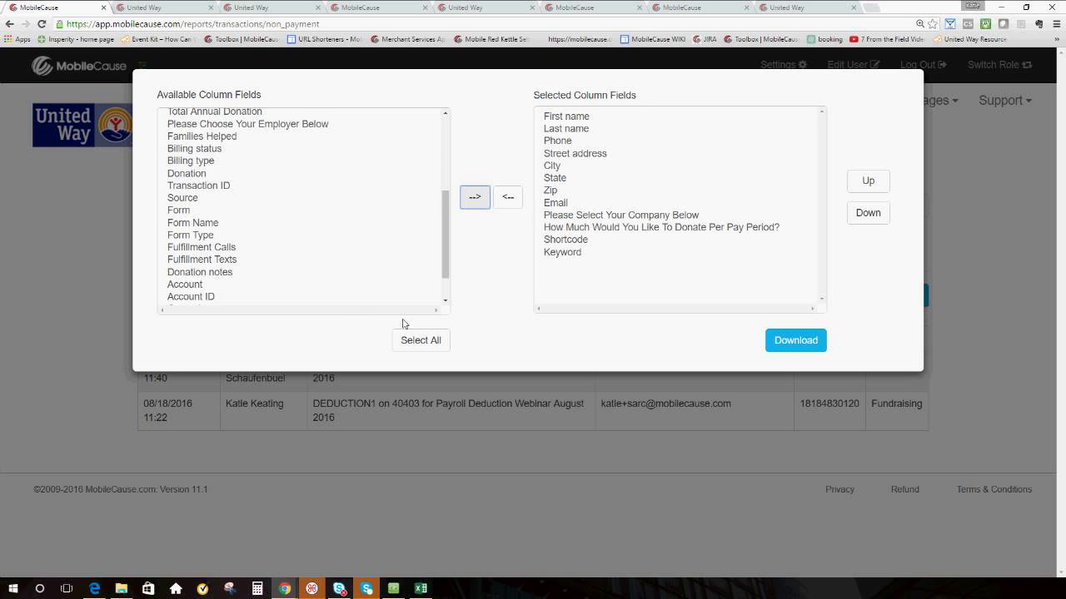
left_click(426, 343)
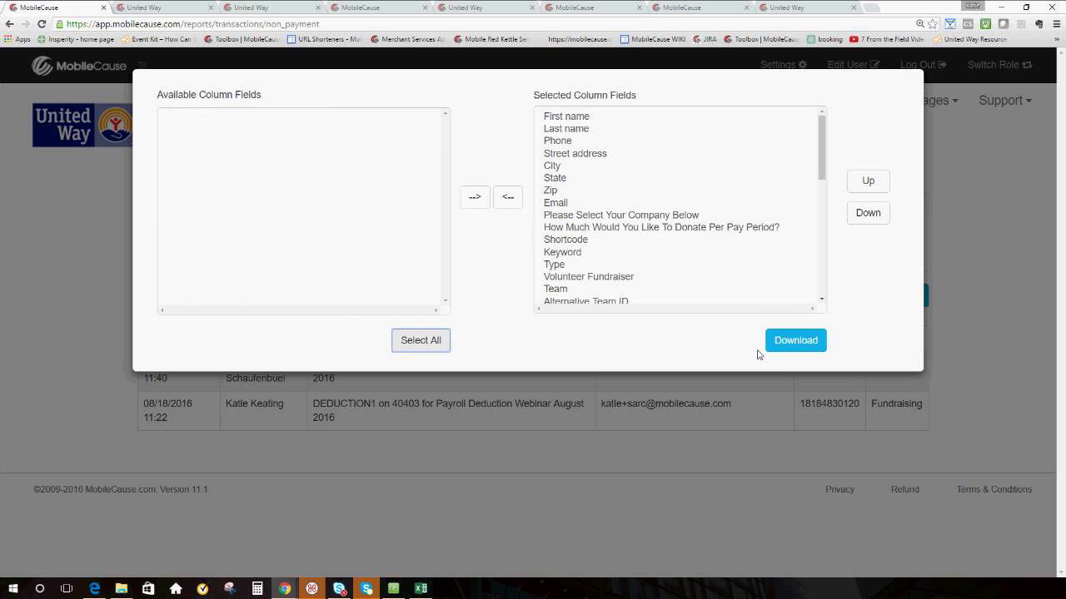
left_click(797, 343)
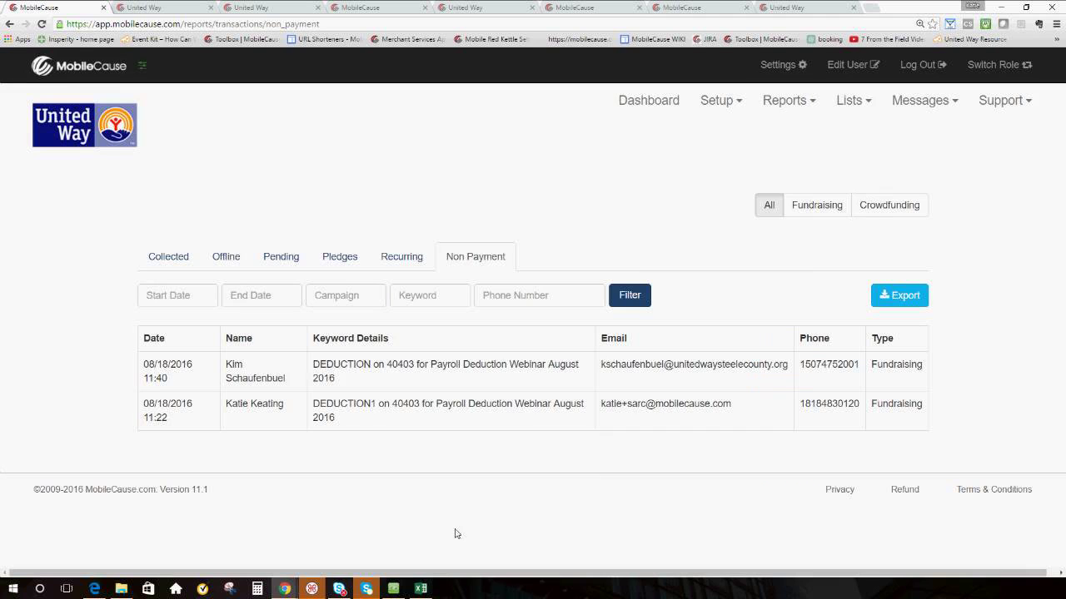
Switch to Excel to look over the earlier exported transaction report and its file options, and return to MobileCause.
left_click(423, 588)
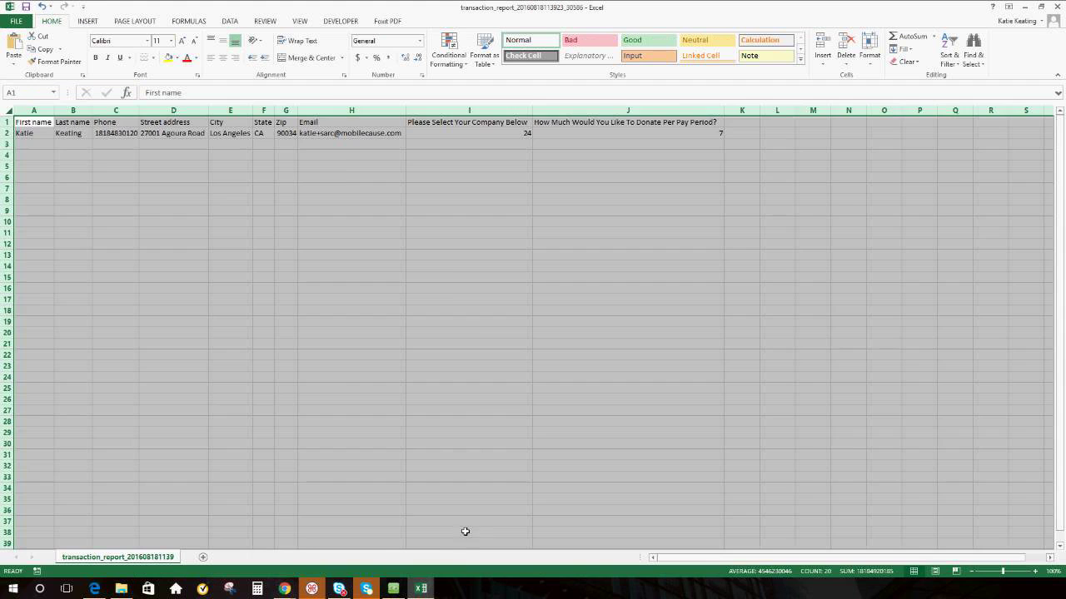
left_click(328, 167)
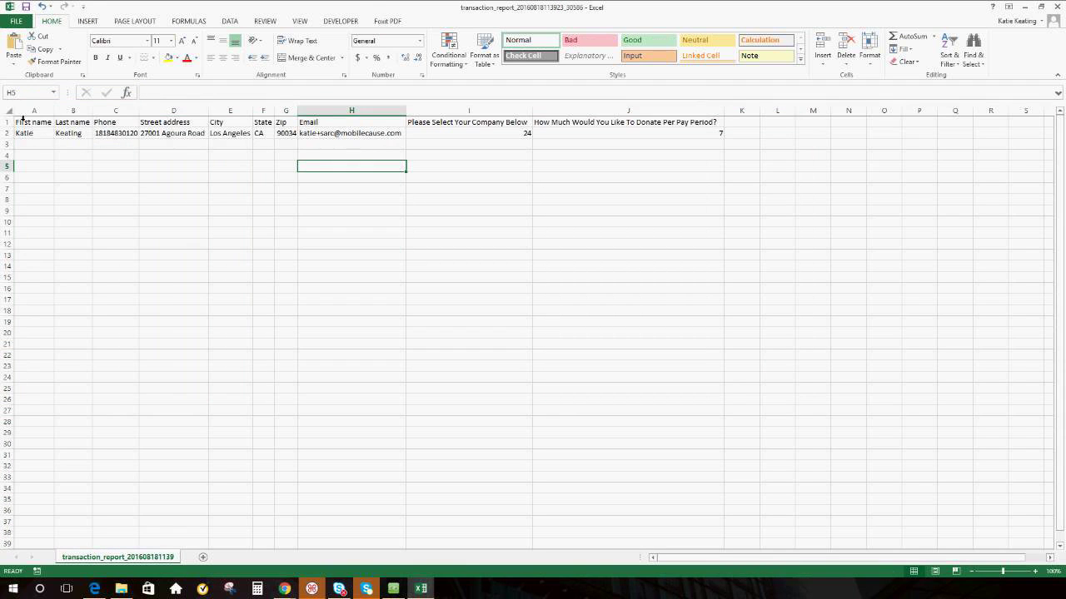
left_click(18, 25)
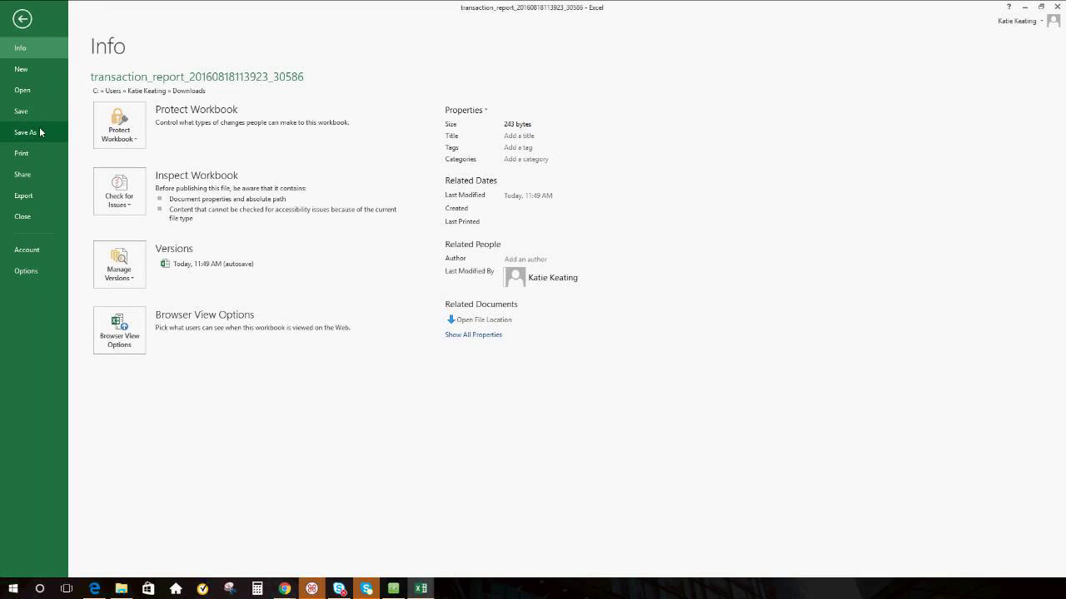
left_click(22, 17)
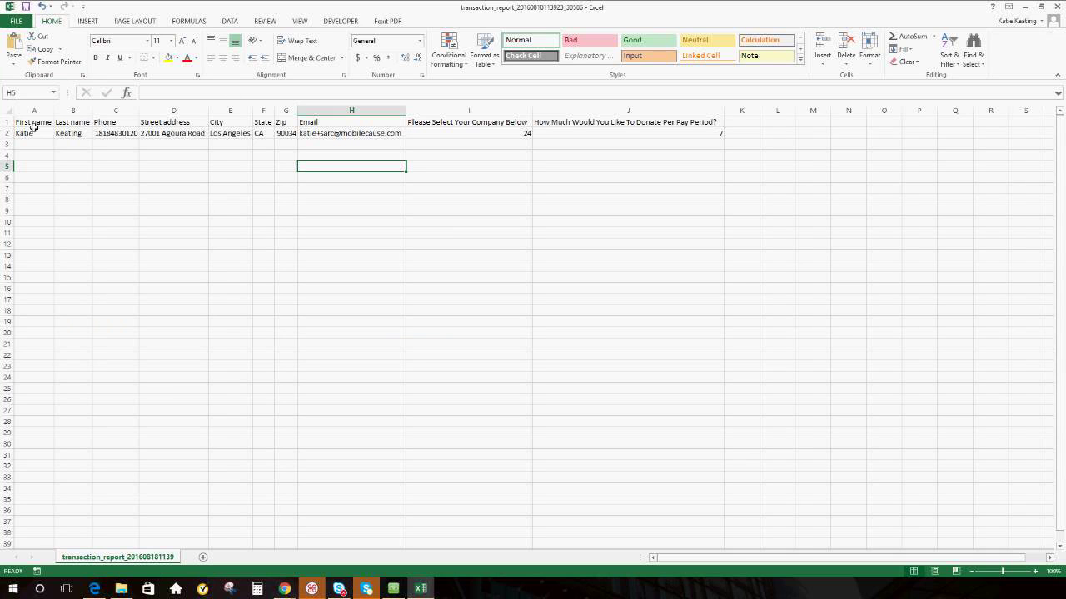
left_click(1025, 7)
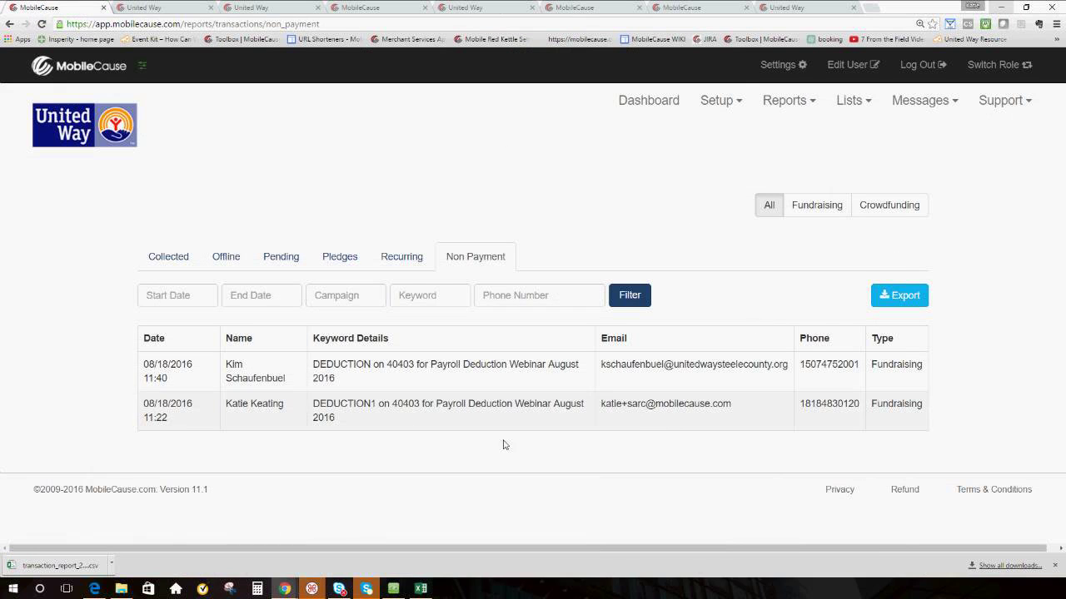
Open the newly downloaded transaction report in Excel, autofit the width of all columns and return to MobileCause.
left_click(54, 568)
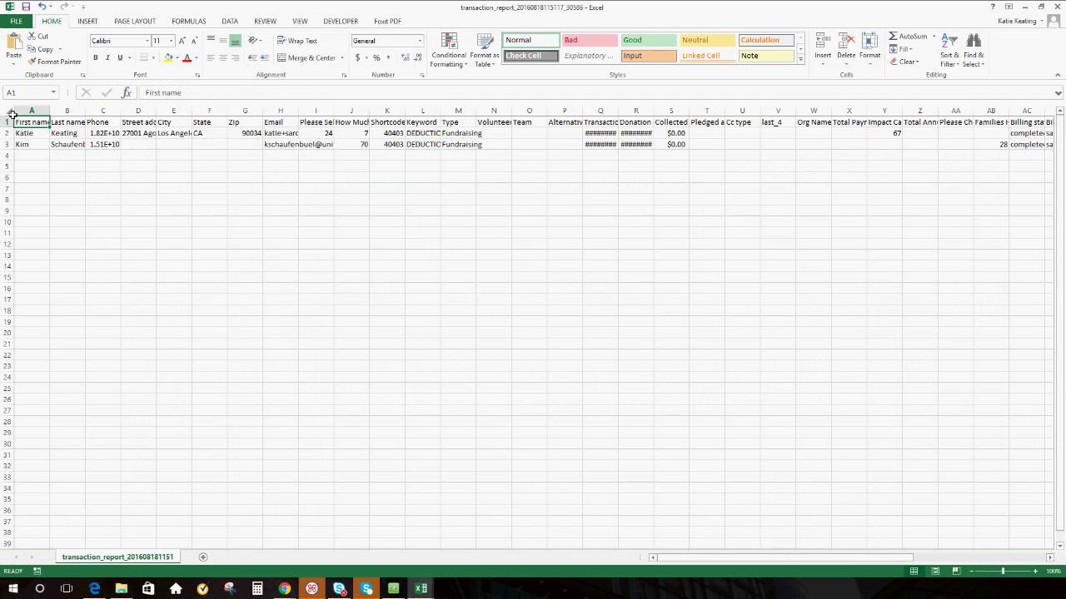
left_click(12, 114)
left_click(872, 60)
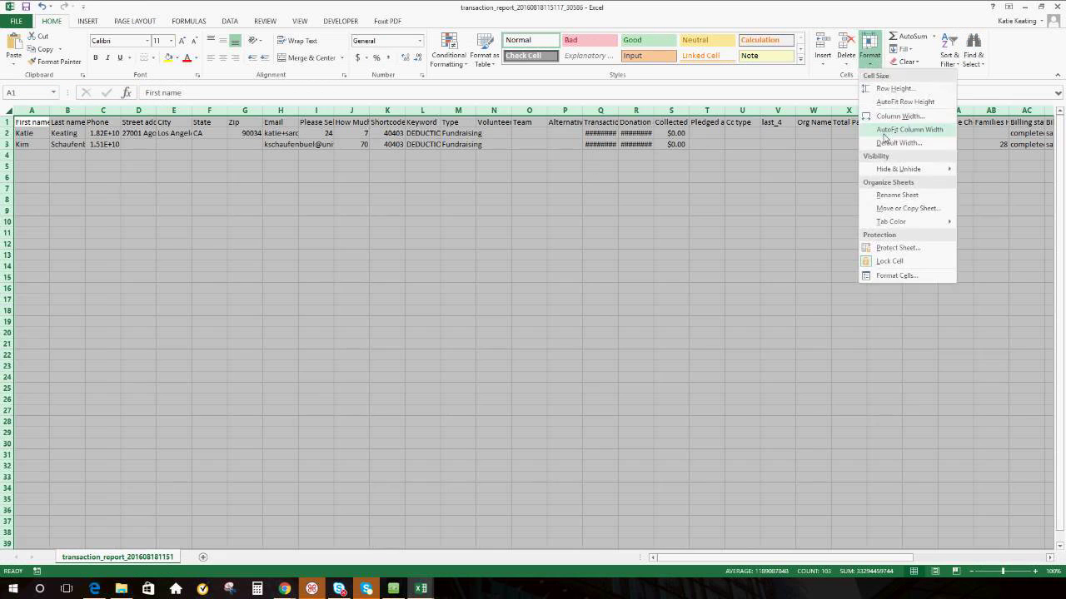
left_click(886, 136)
left_click(733, 208)
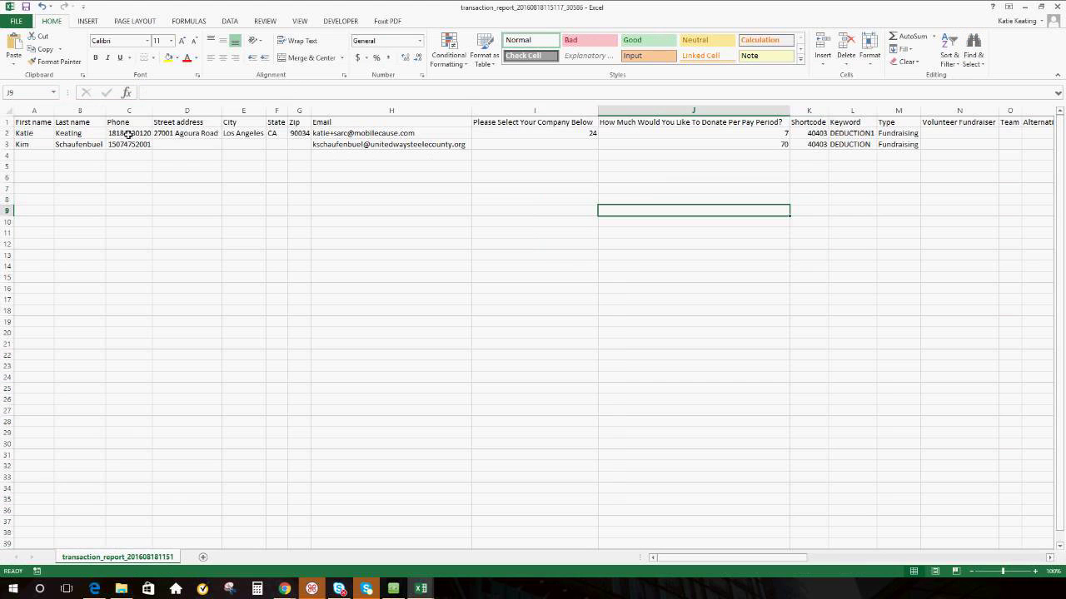
left_click(1029, 10)
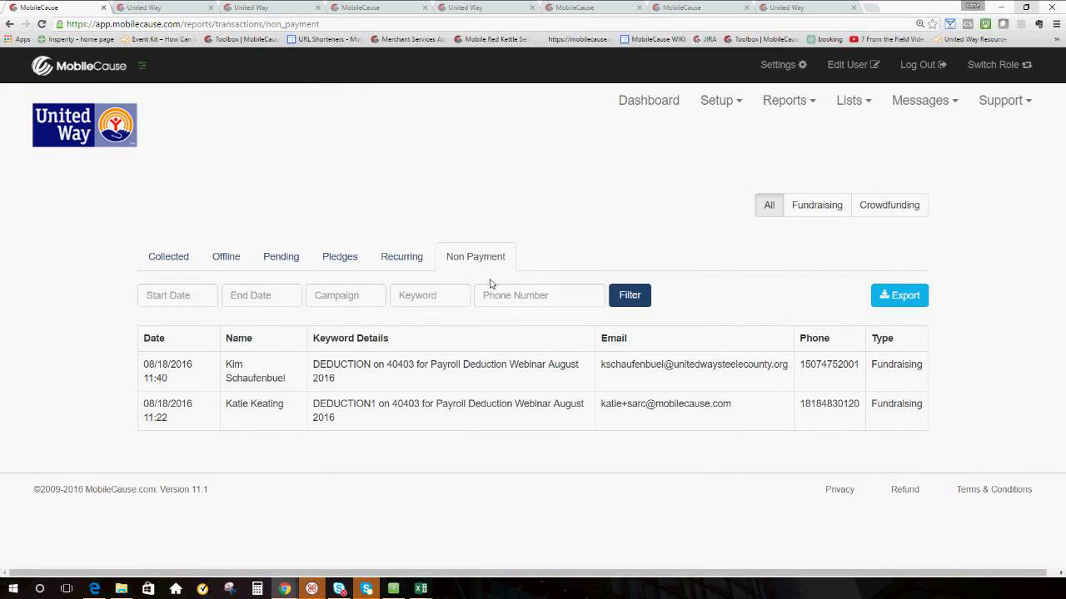
Look at the Collected transactions report and open the DEDUCTION keyword's setup from the dashboard.
left_click(187, 262)
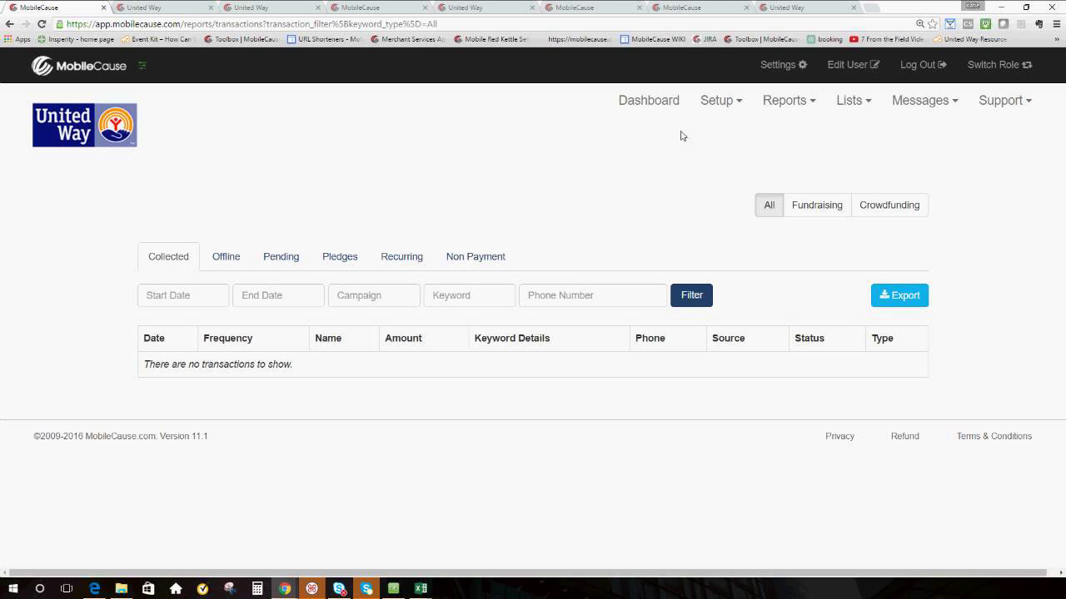
left_click(643, 110)
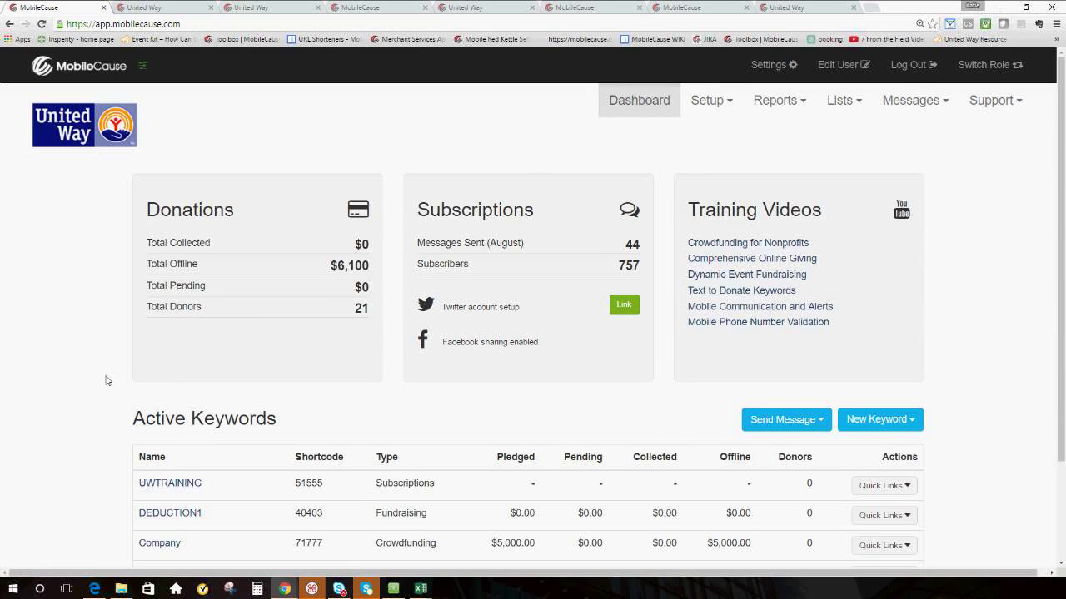
scroll(106, 380, "down", 2)
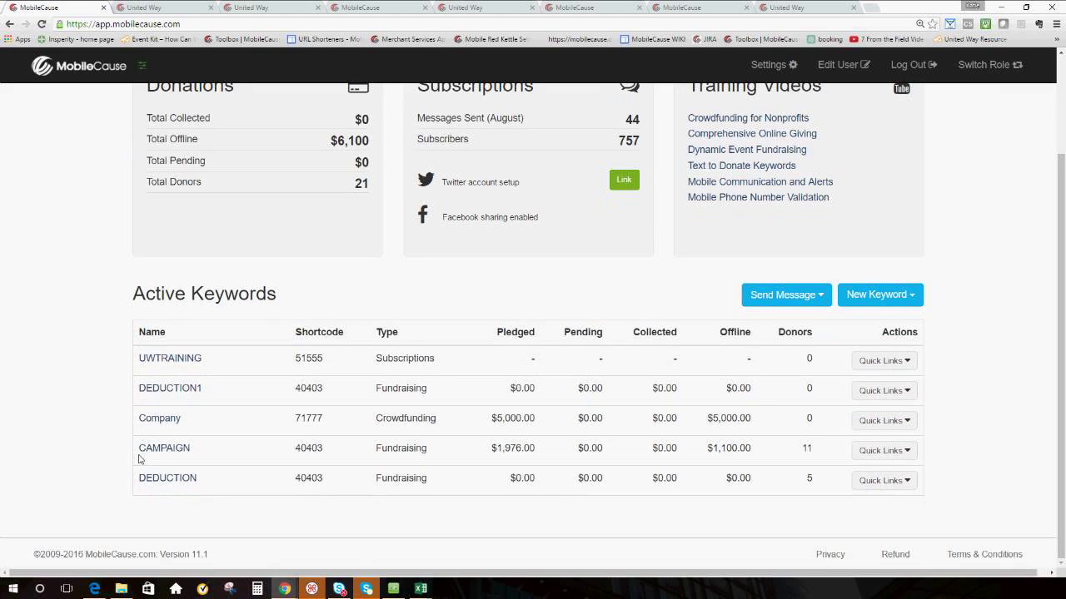
left_click(176, 480)
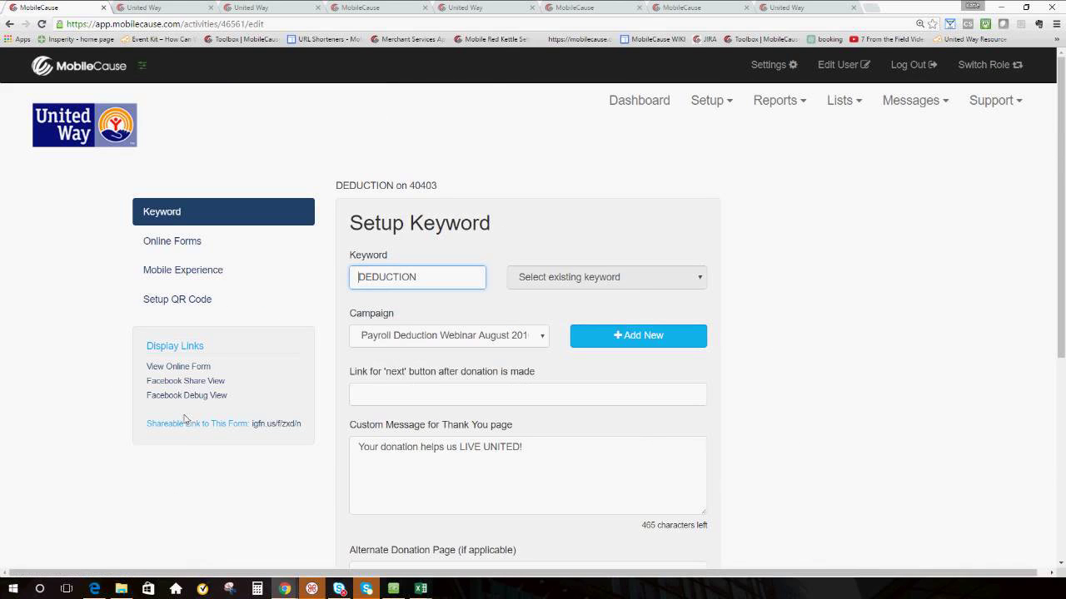
left_click(483, 131)
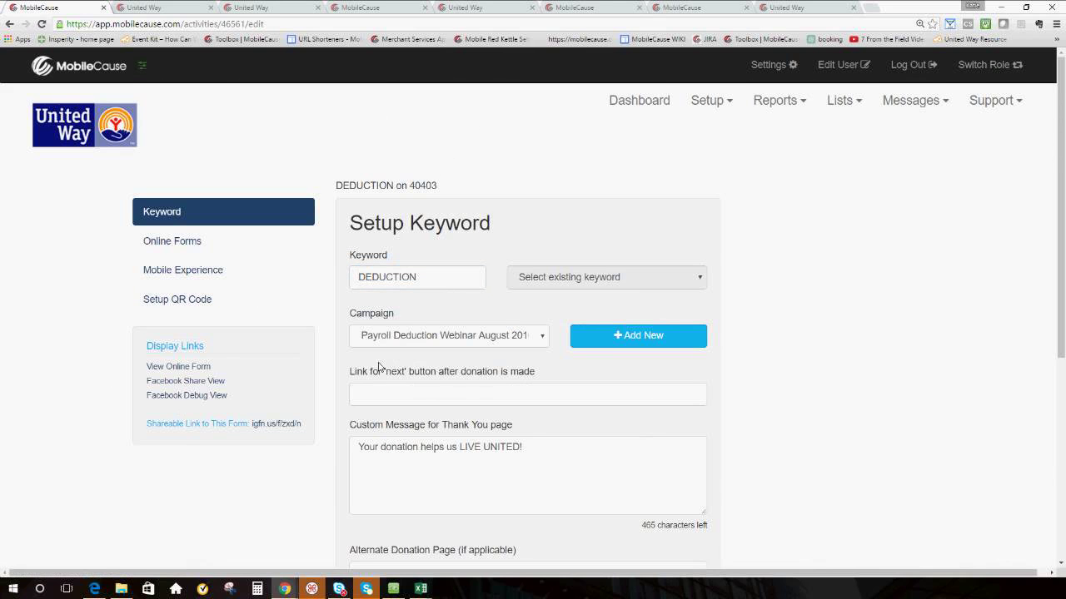
Enable email notification on donation for the DEDUCTION keyword, select the second listed recipient and save.
scroll(496, 372, "down", 1)
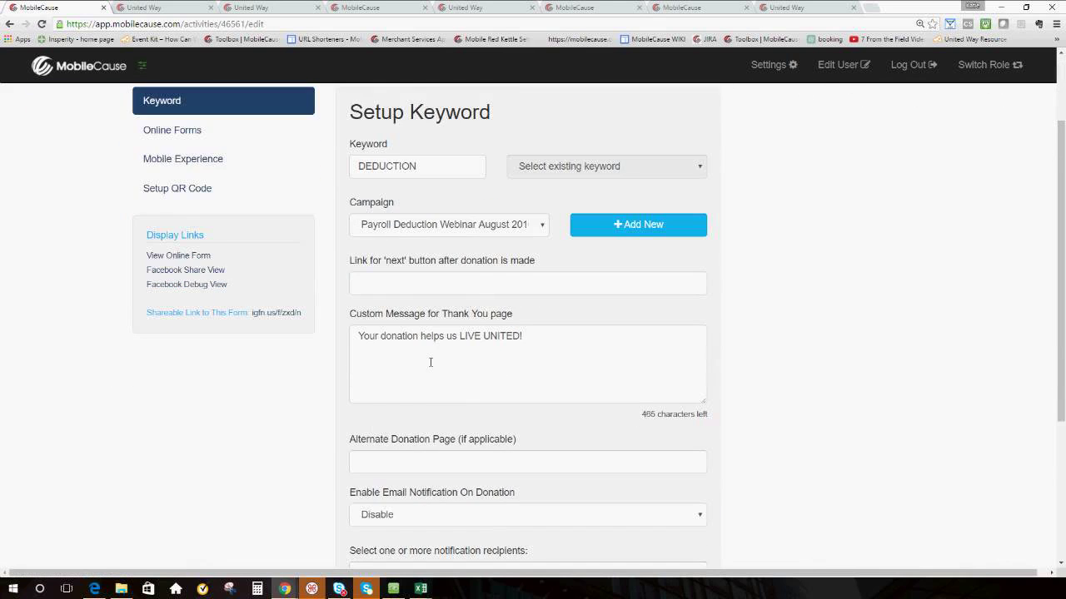
scroll(466, 387, "down", 2)
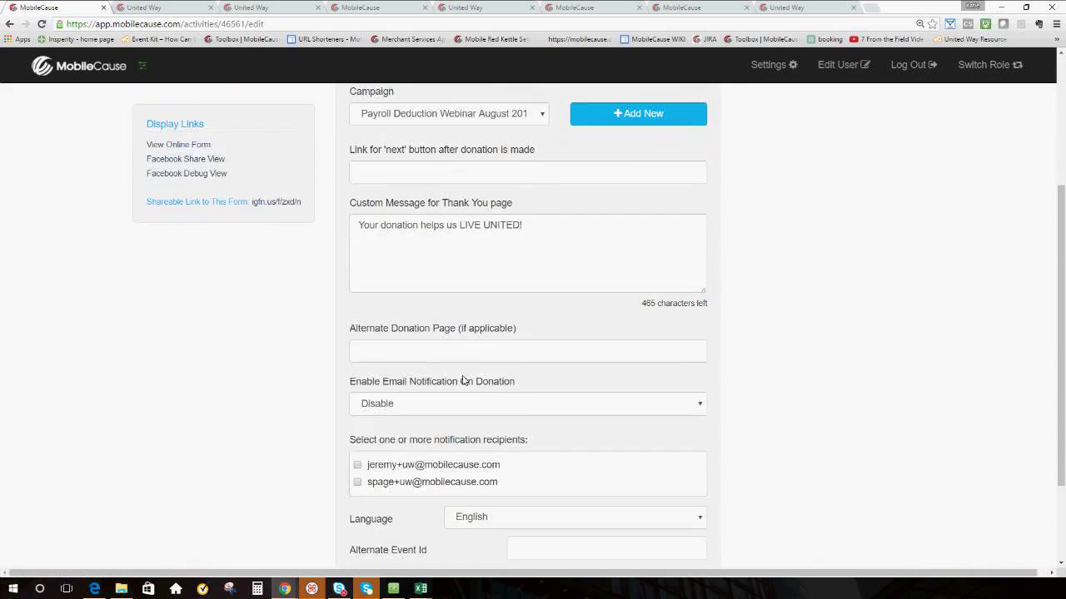
scroll(324, 400, "down", 1)
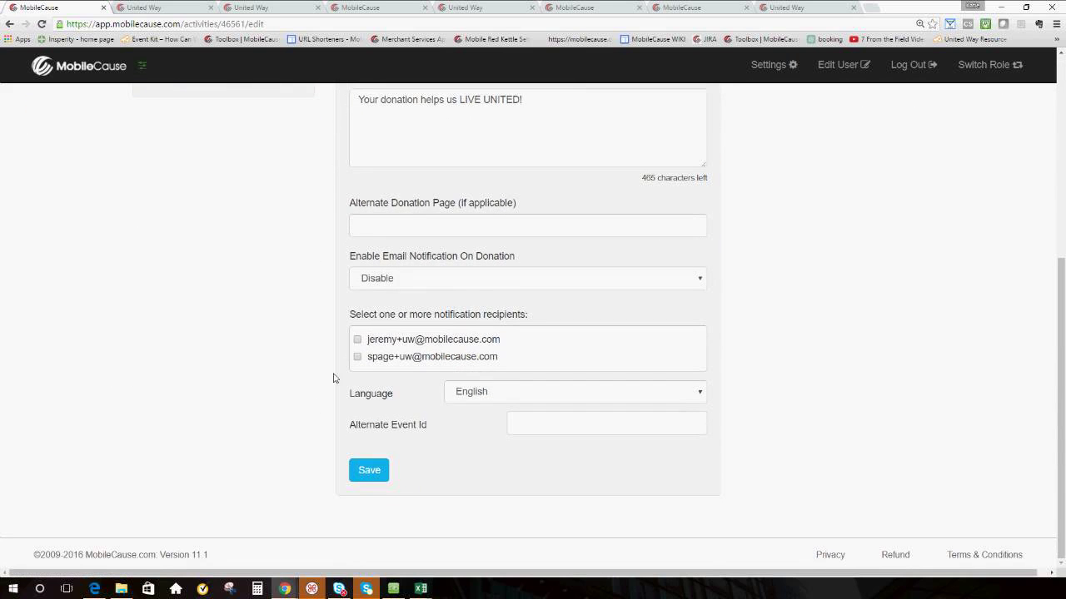
left_click(383, 285)
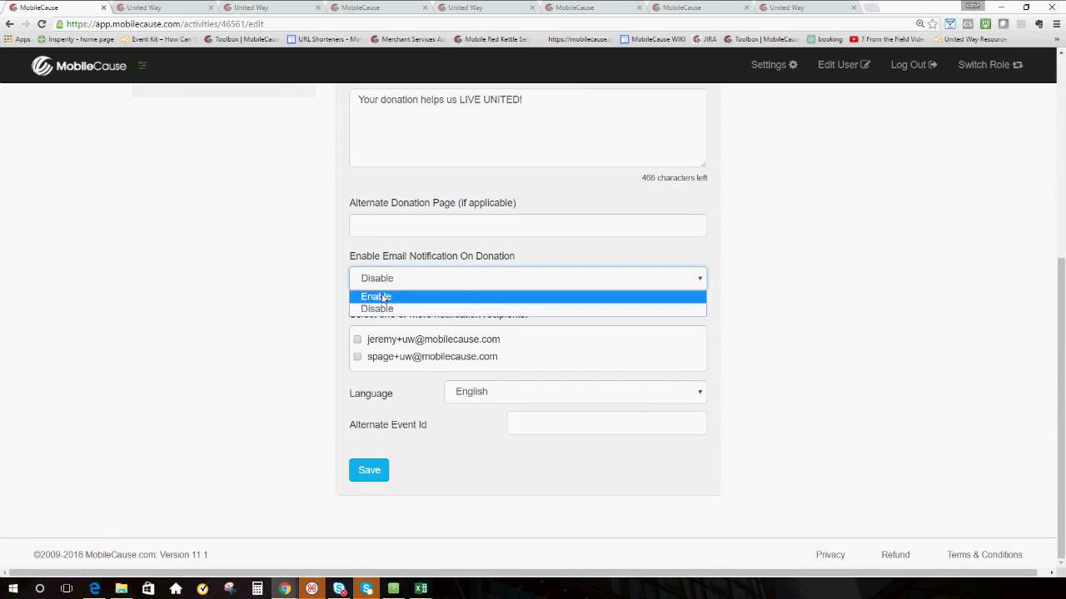
left_click(382, 297)
left_click(281, 310)
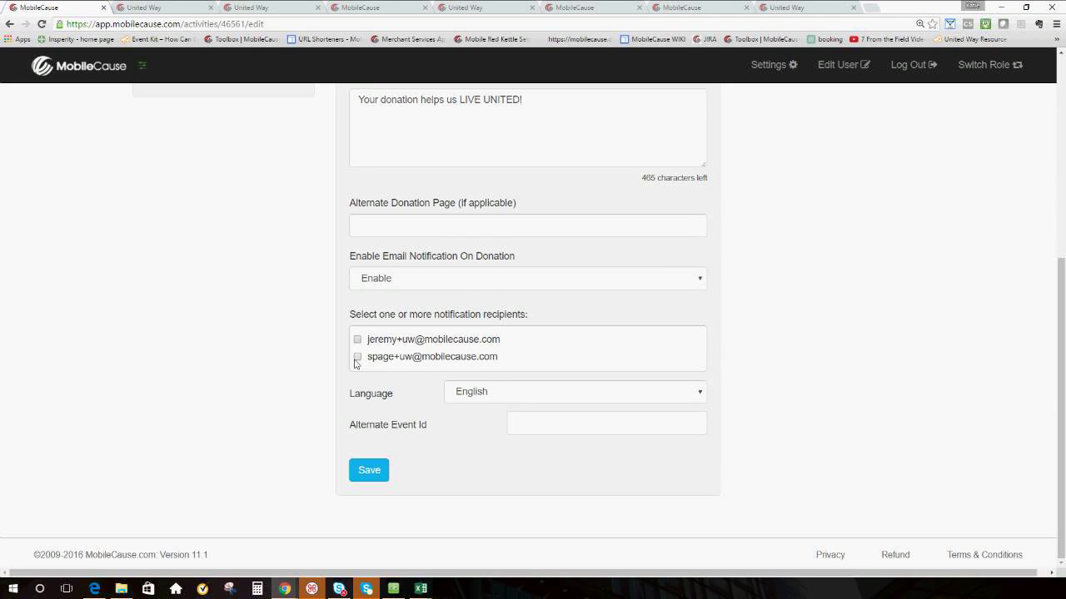
left_click(358, 357)
left_click(375, 473)
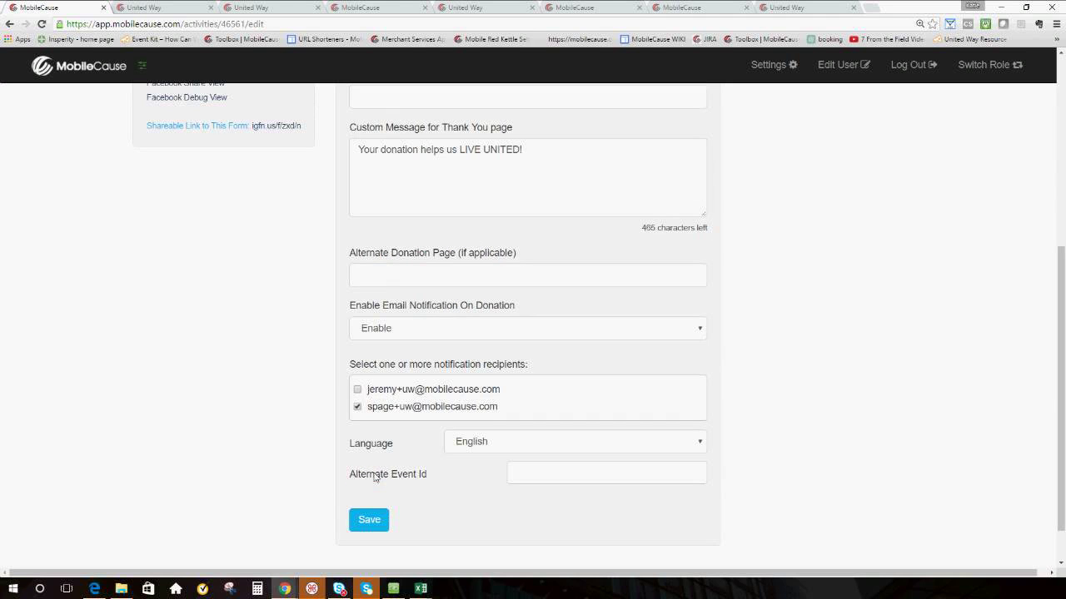
scroll(344, 416, "up", 3)
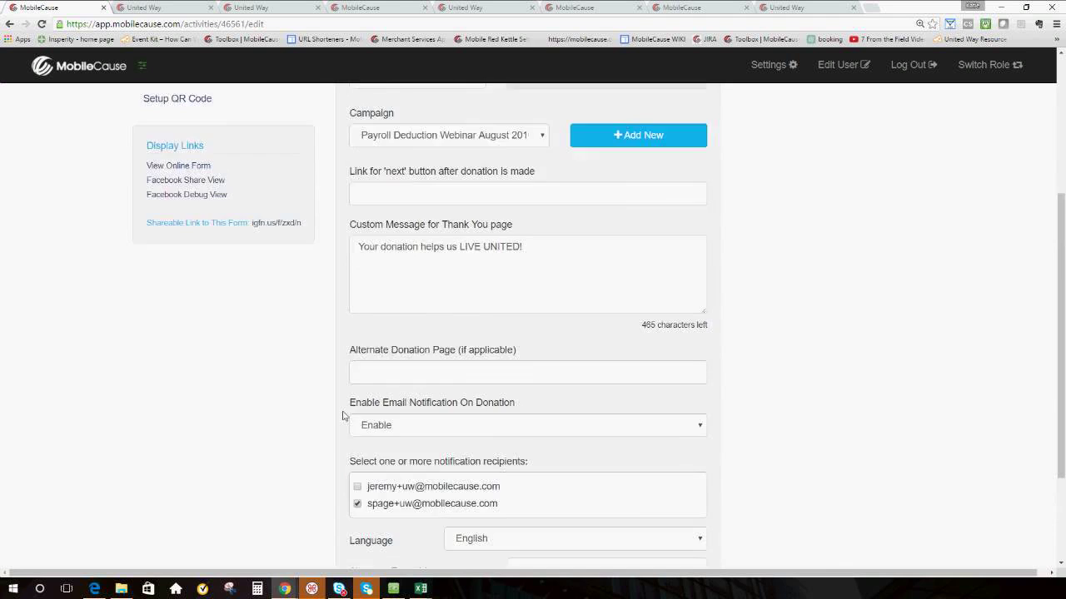
scroll(344, 417, "down", 4)
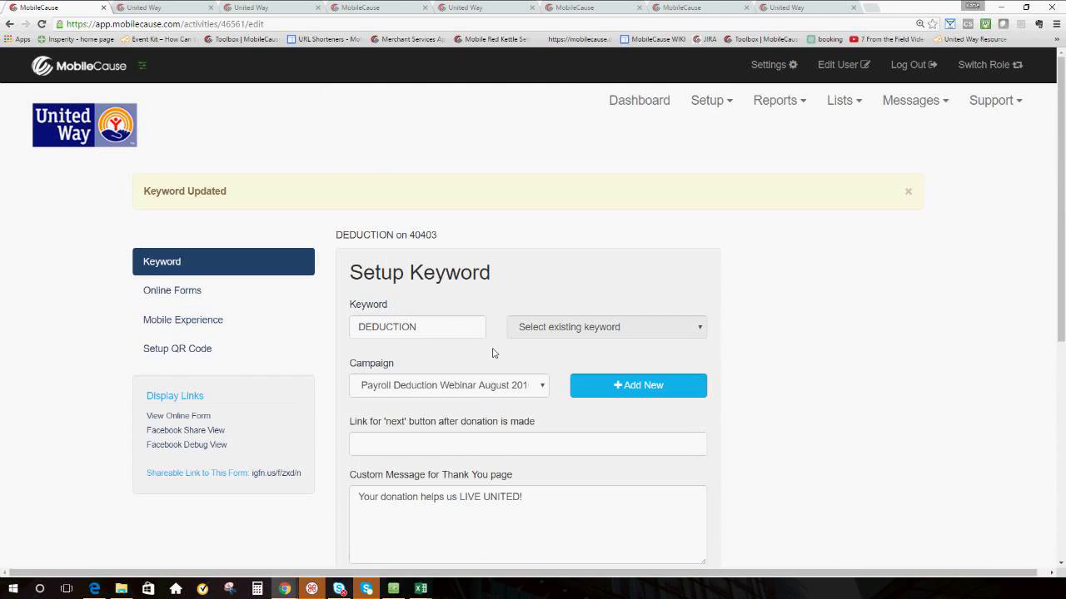
Return to the dashboard and open the CAMPAIGN keyword's setup.
left_click(627, 100)
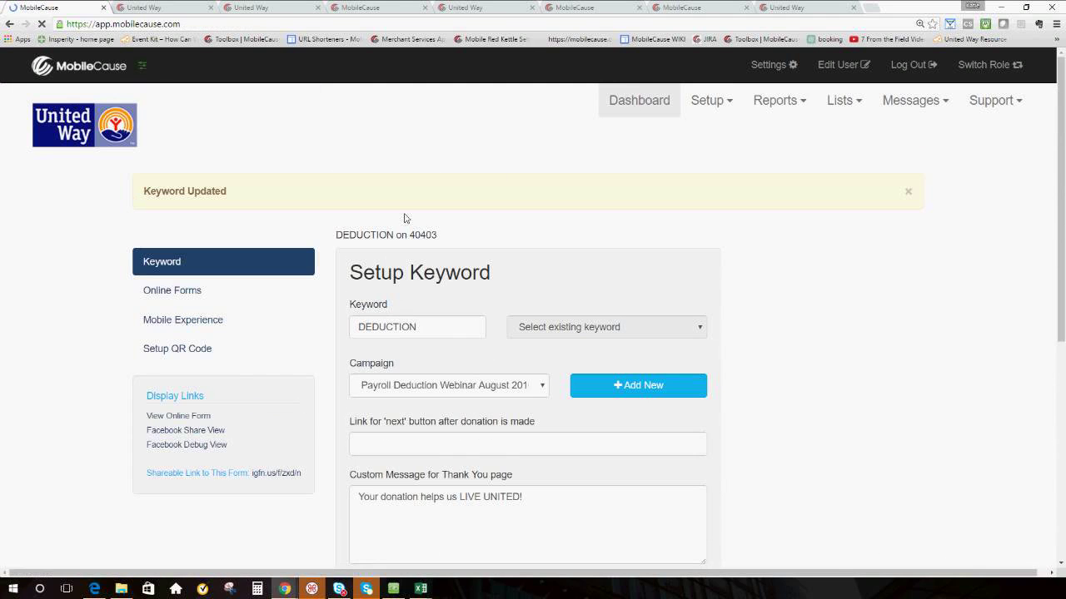
scroll(158, 342, "down", 1)
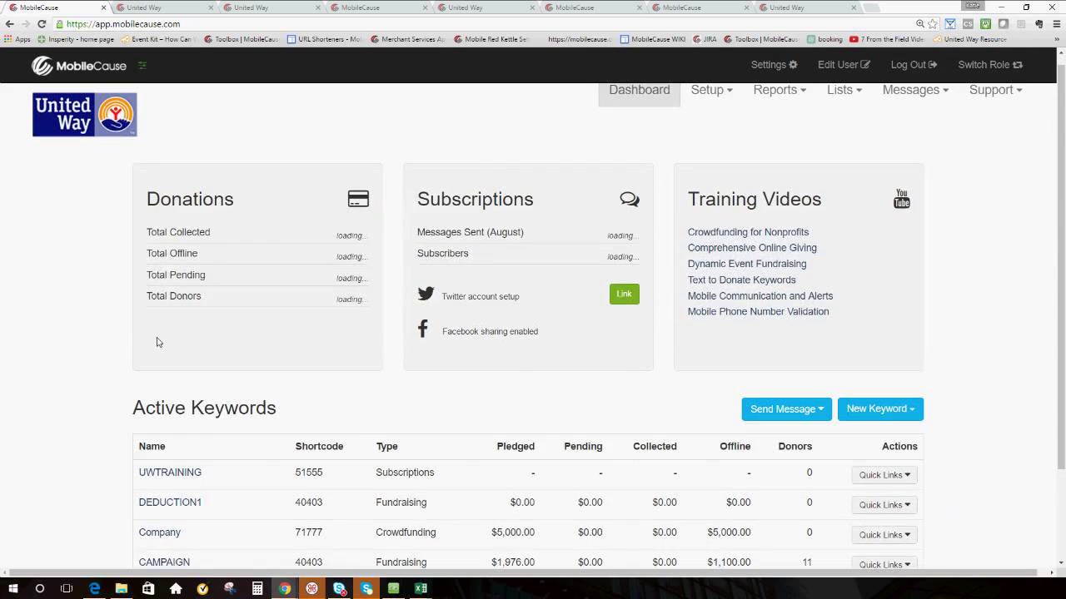
scroll(158, 342, "down", 2)
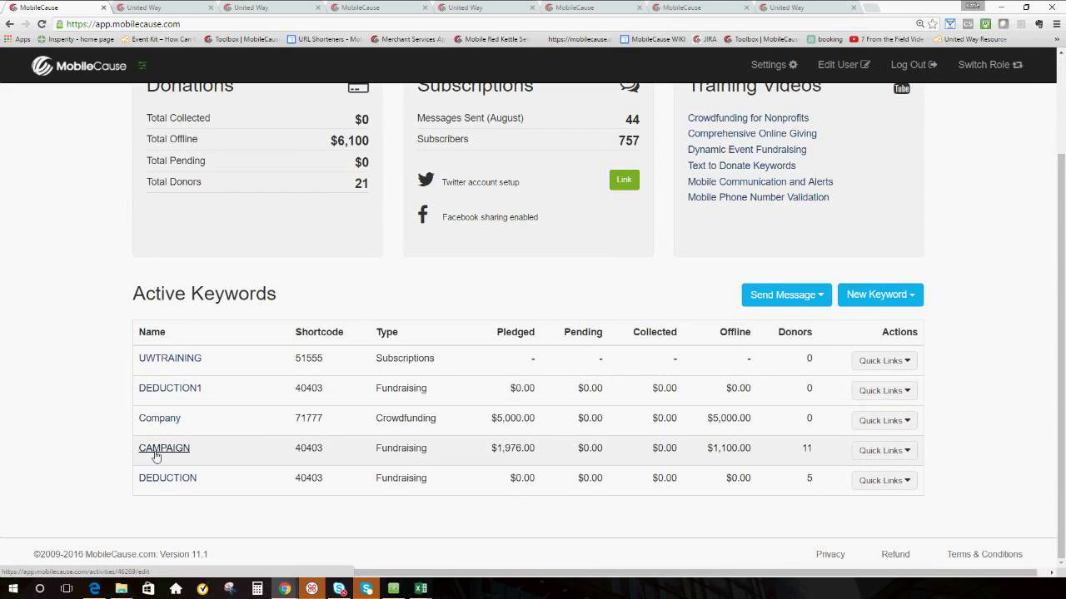
left_click(155, 455)
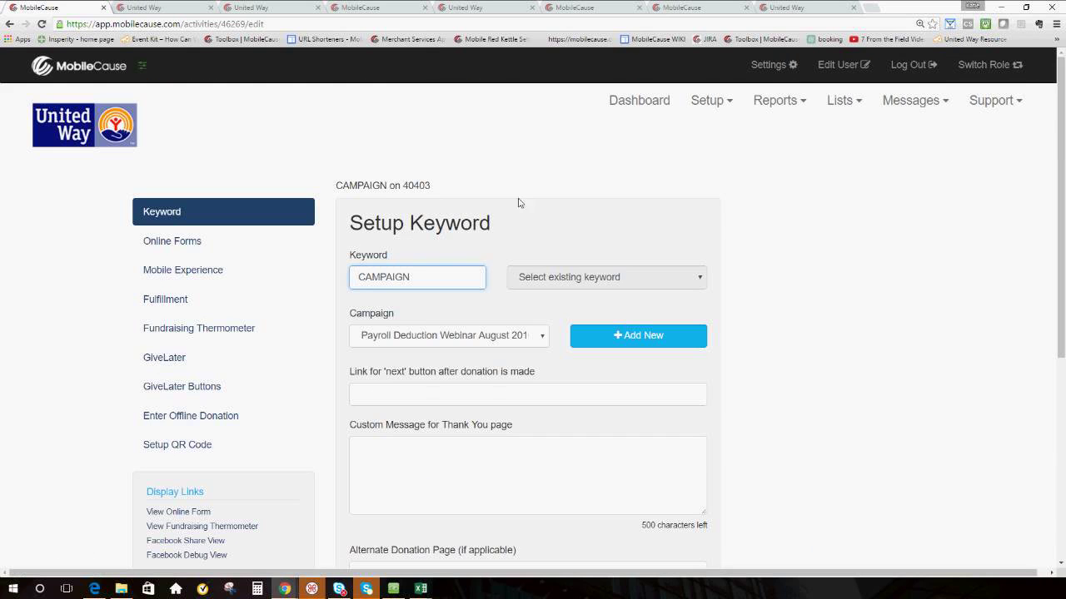
left_click(537, 157)
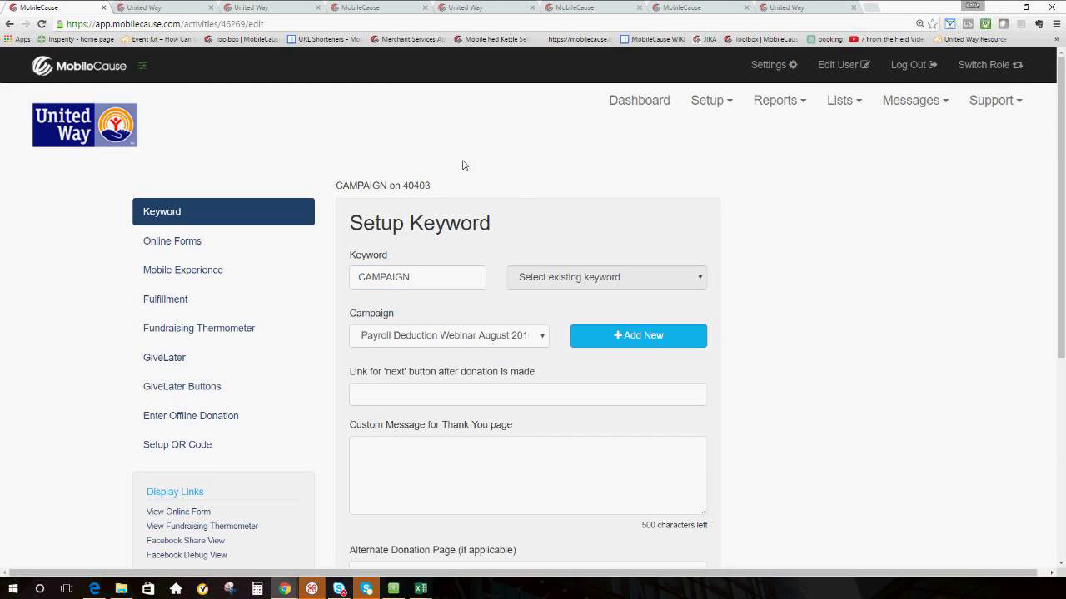
Enable email notification on donation for the CAMPAIGN keyword with the first listed recipient, save and dismiss the update message.
scroll(466, 168, "down", 1)
scroll(467, 167, "down", 4)
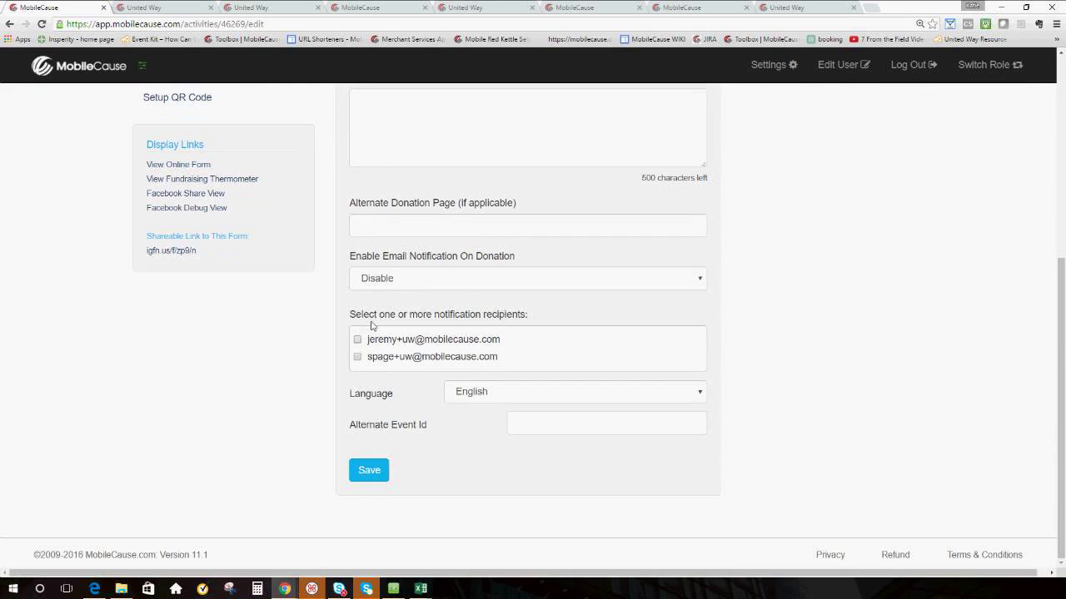
left_click(386, 282)
left_click(385, 297)
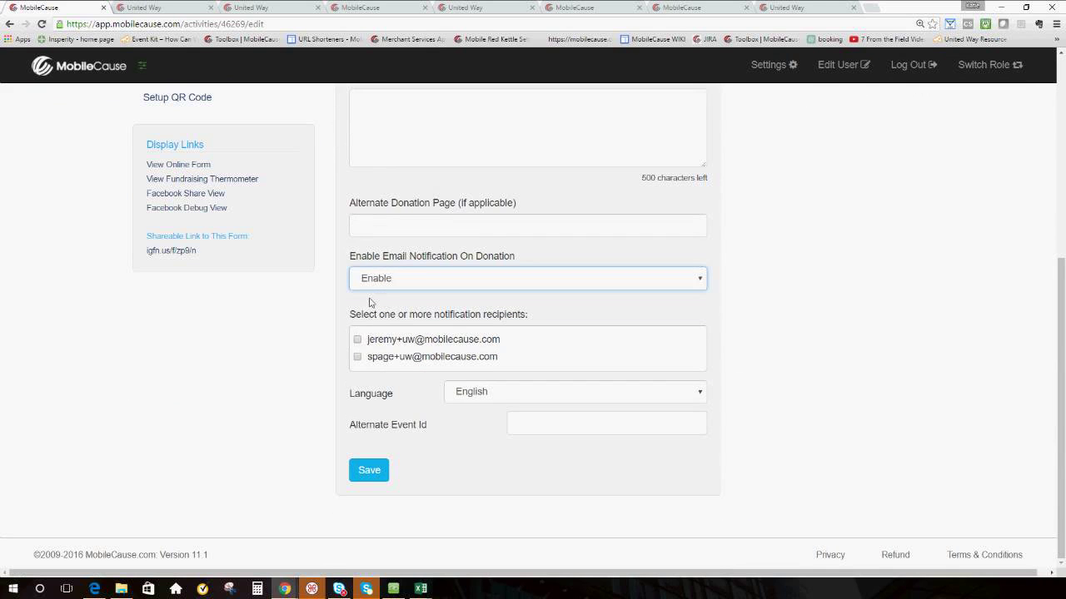
left_click(357, 340)
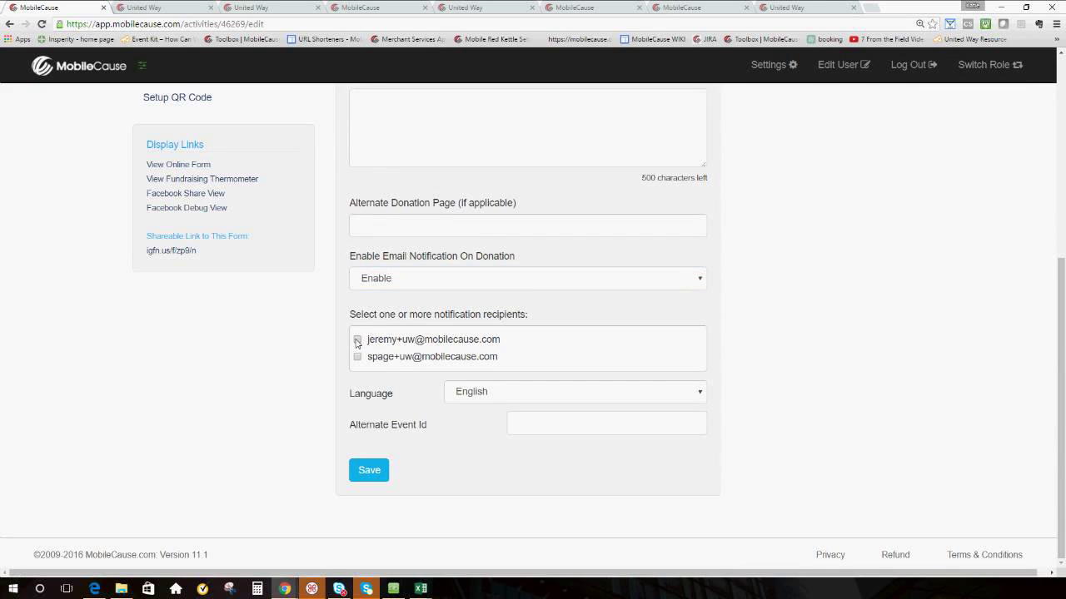
left_click(373, 472)
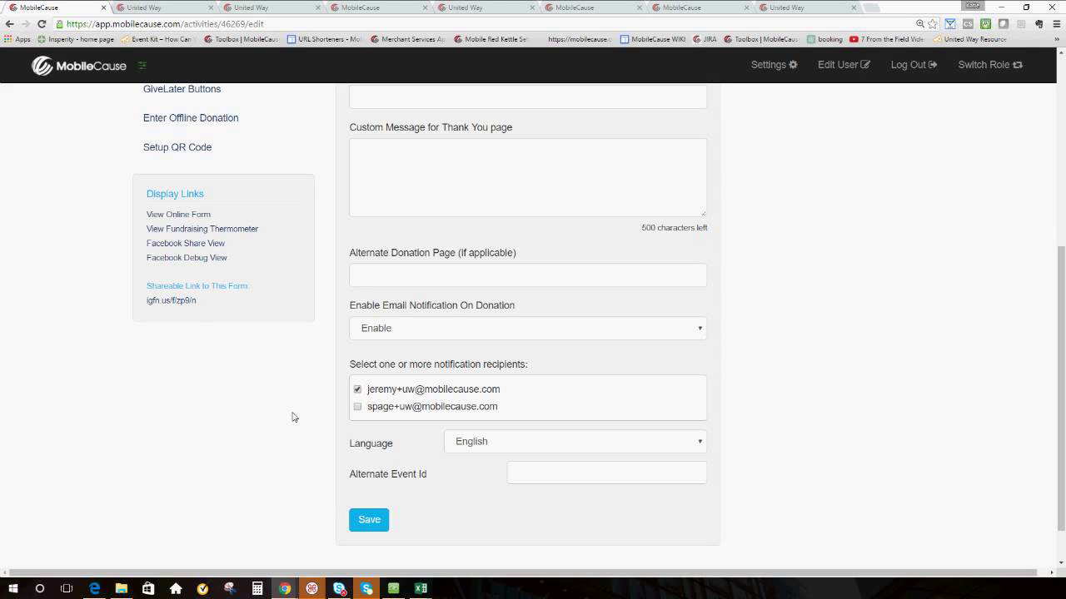
scroll(292, 417, "up", 3)
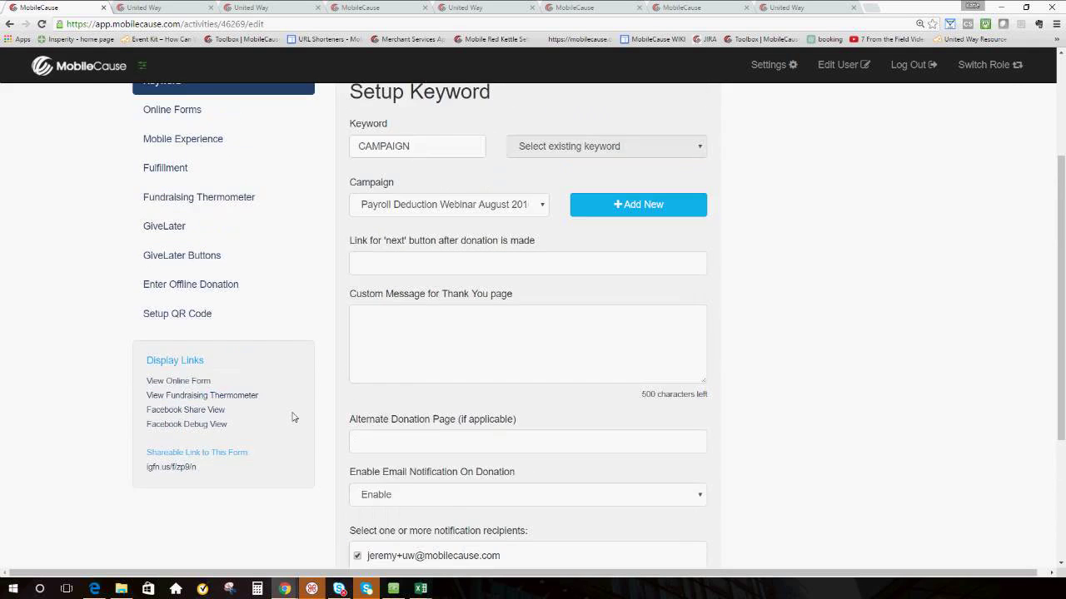
scroll(292, 417, "up", 2)
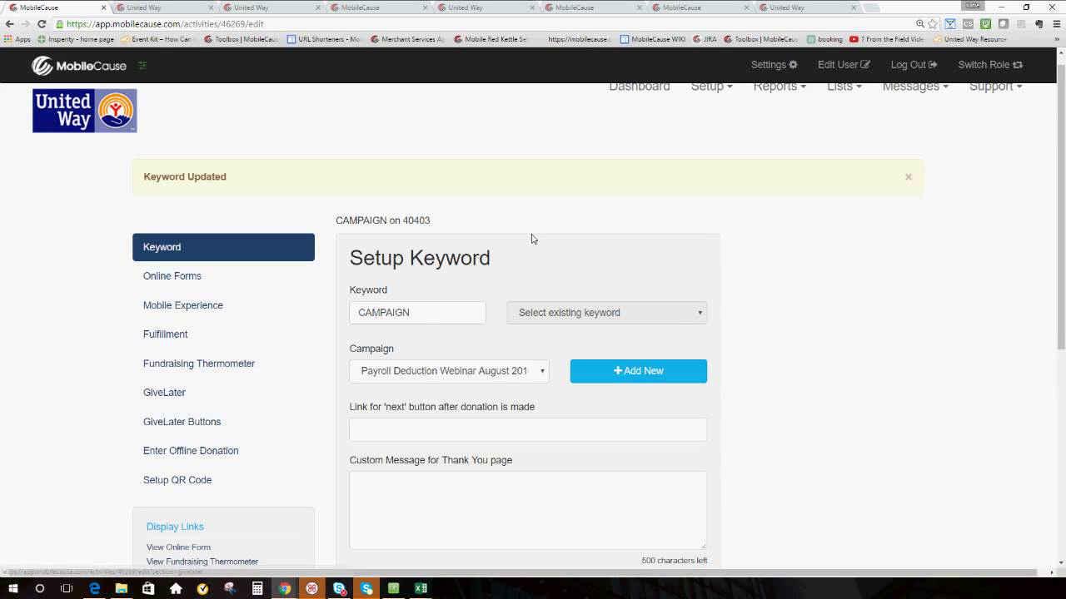
scroll(532, 239, "up", 1)
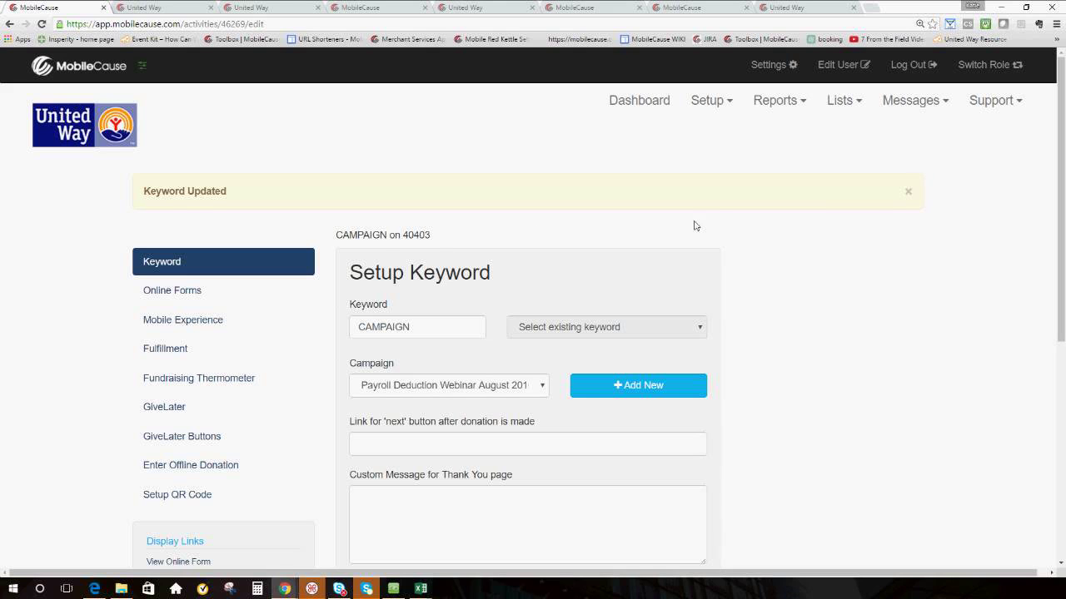
left_click(907, 192)
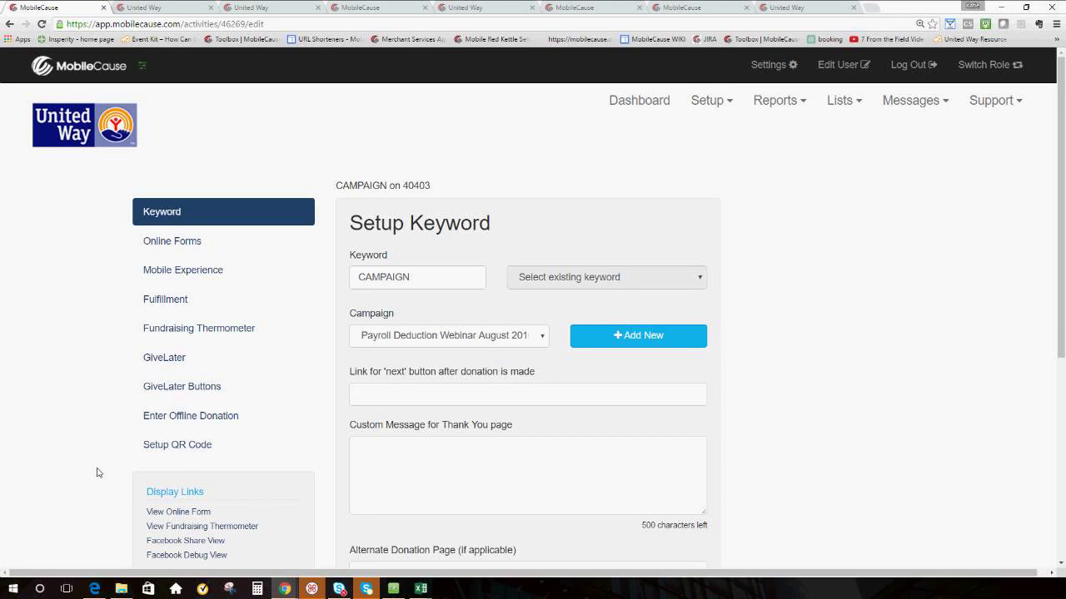
Return to the dashboard, open the DEDUCTION keyword's online form and expand its Suggested Amounts section.
left_click(618, 115)
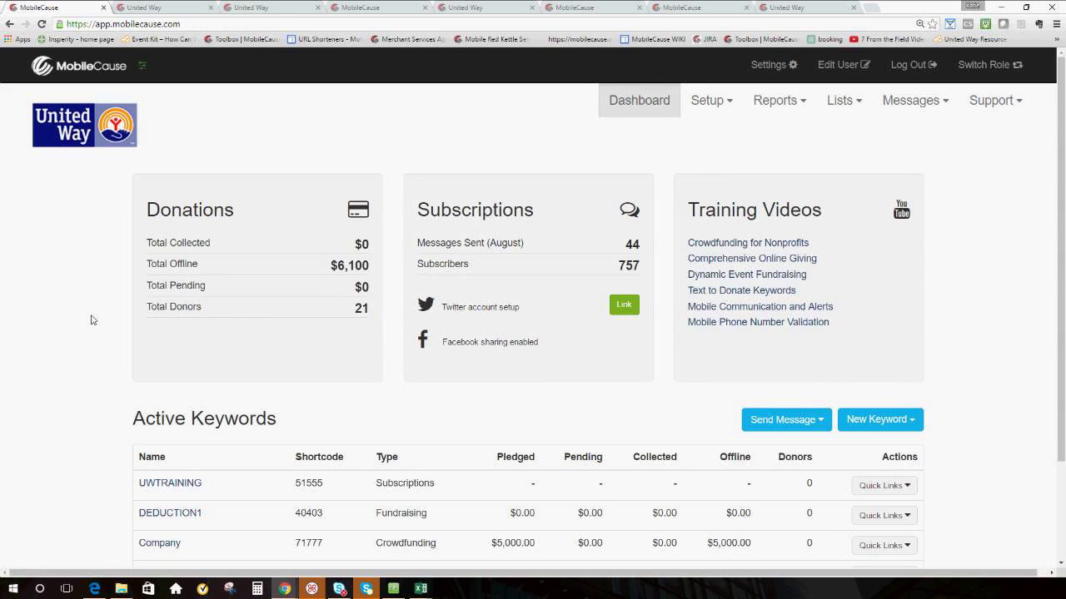
scroll(92, 315, "down", 2)
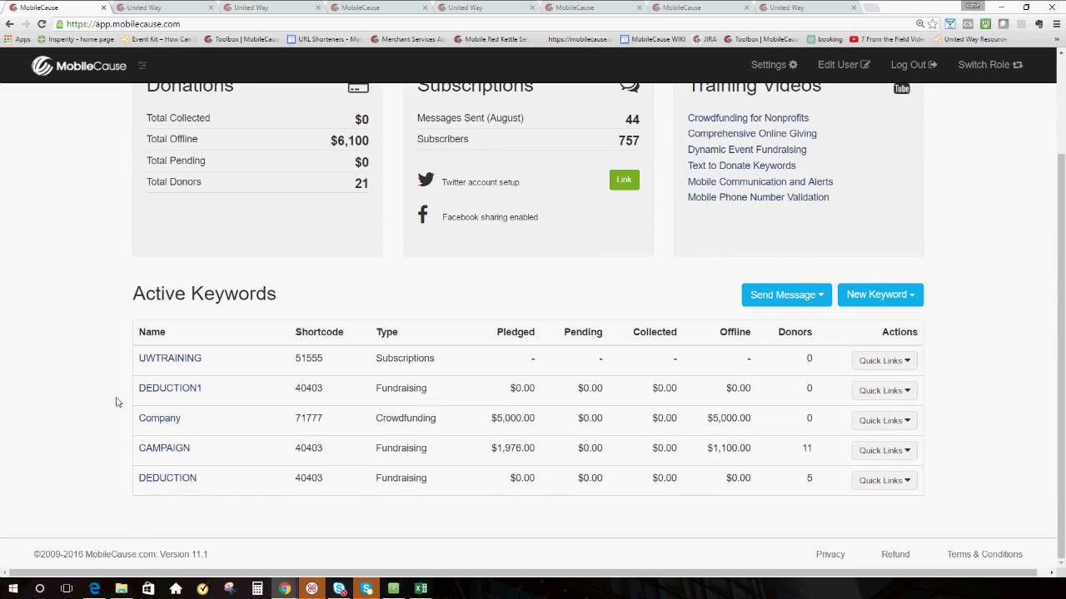
left_click(157, 480)
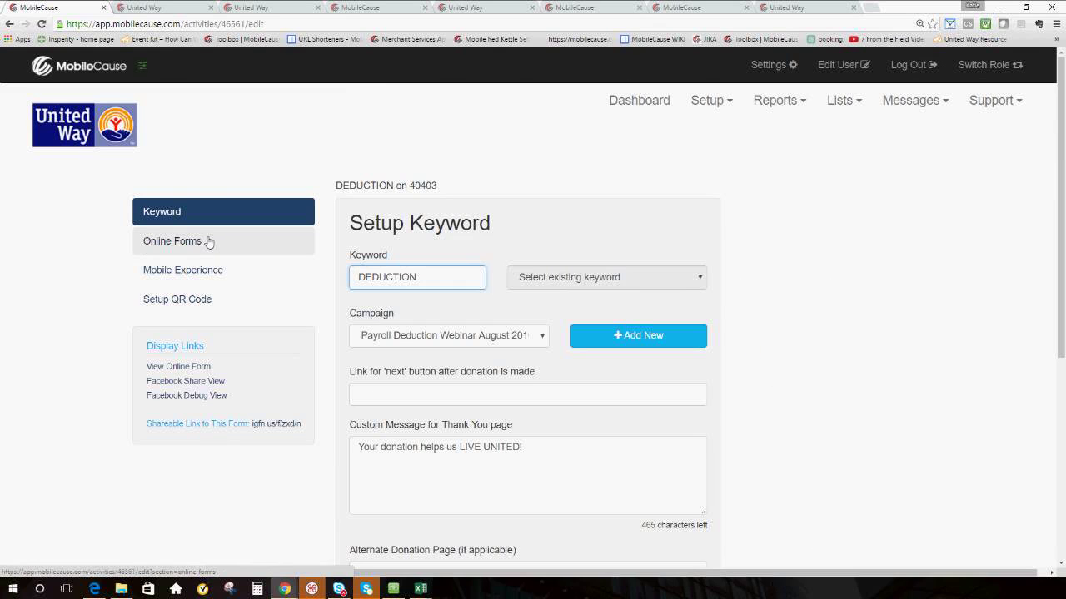
left_click(209, 242)
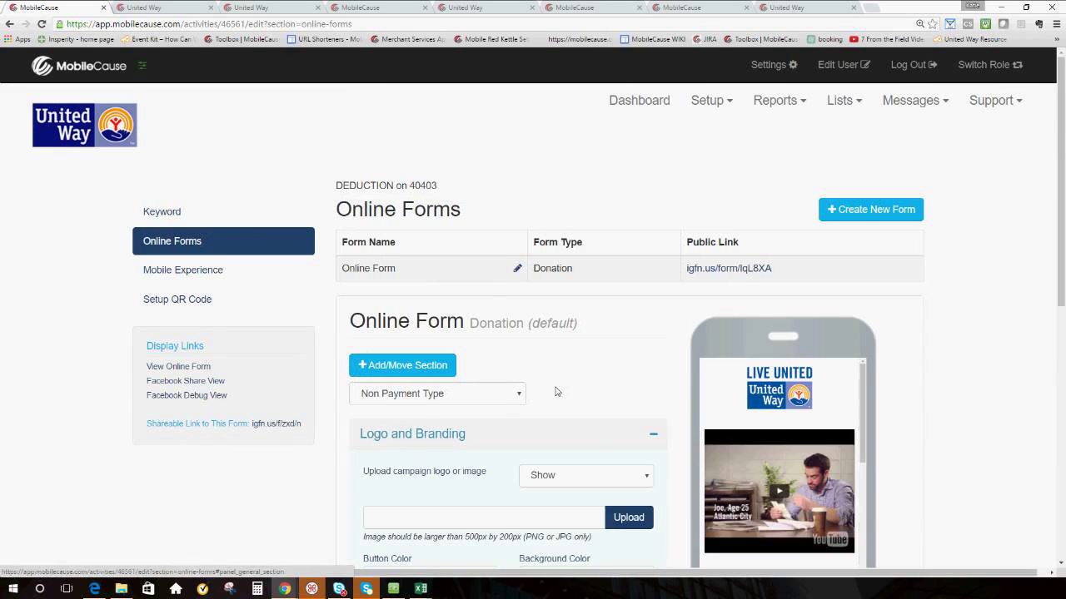
scroll(550, 387, "down", 4)
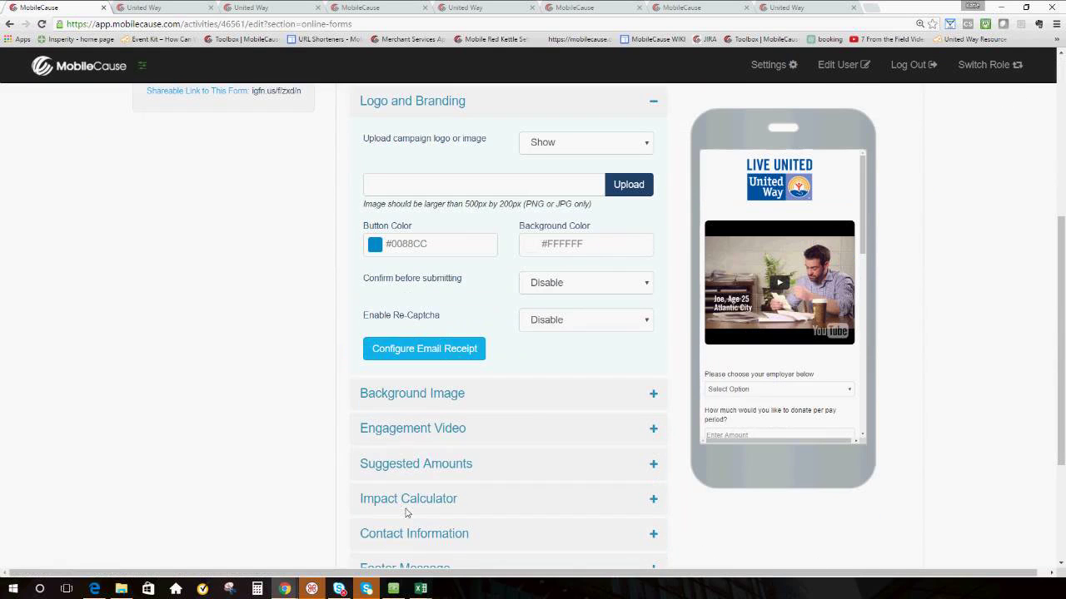
left_click(394, 467)
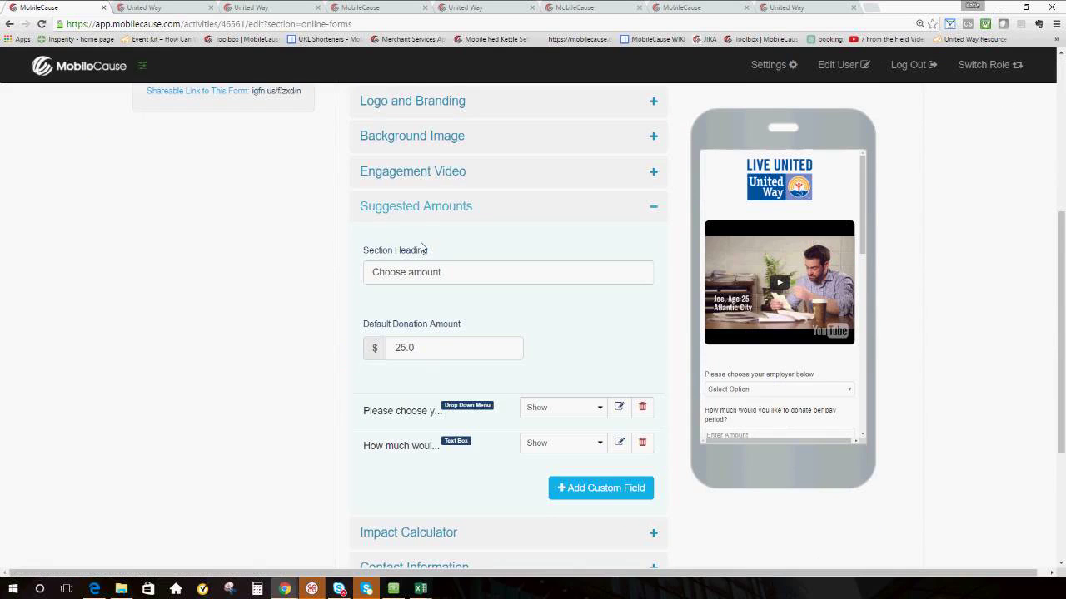
Draft a Drop Down Menu custom field titled "Choose Gift Designation below", reveal its advanced options, and cancel without saving.
scroll(466, 262, "down", 1)
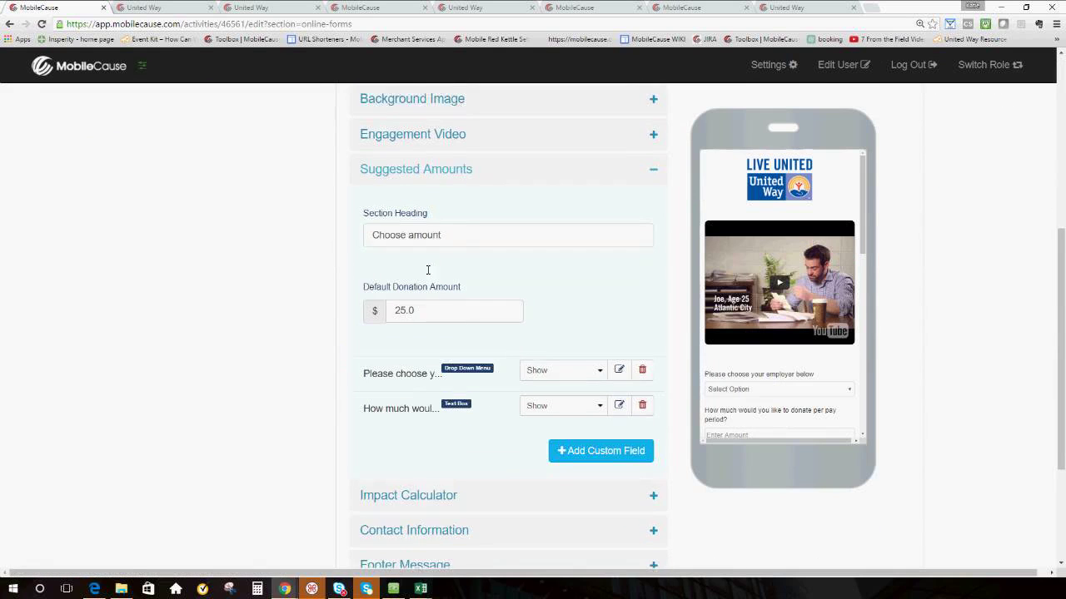
left_click(571, 436)
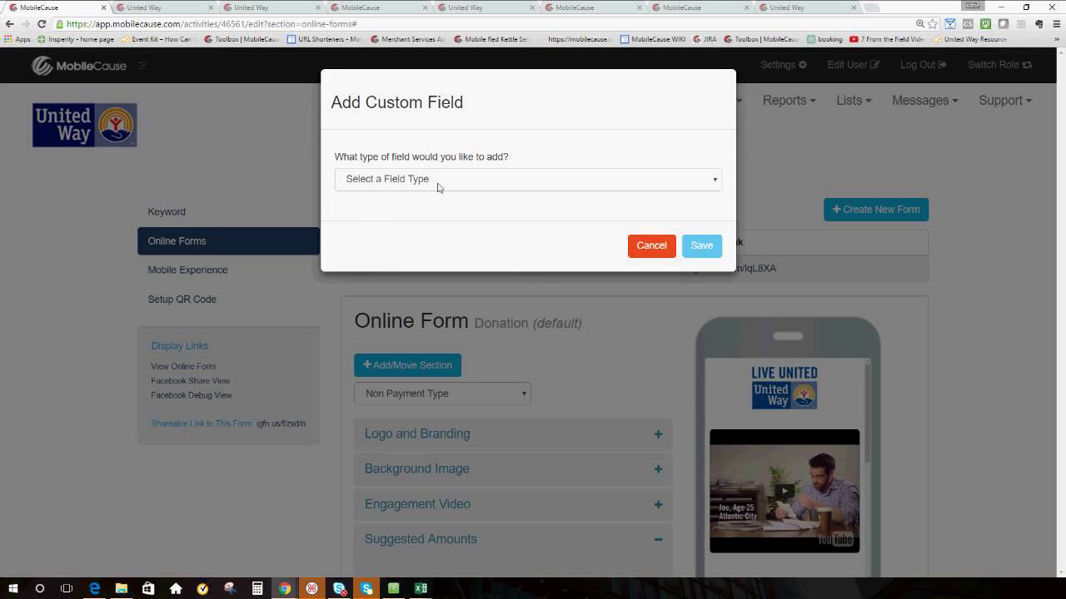
left_click(438, 185)
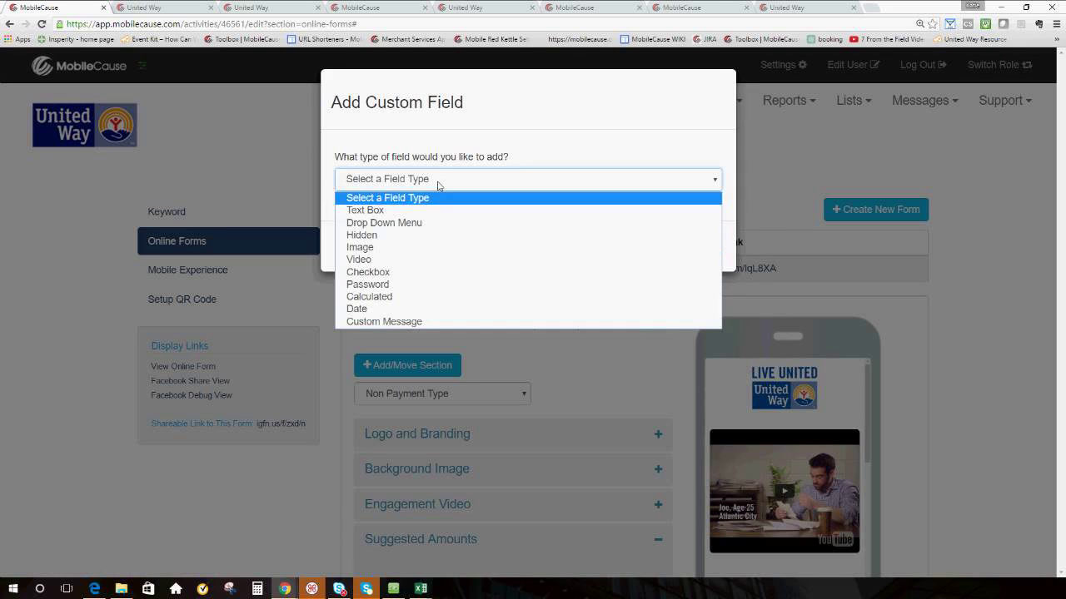
left_click(426, 227)
left_click(388, 177)
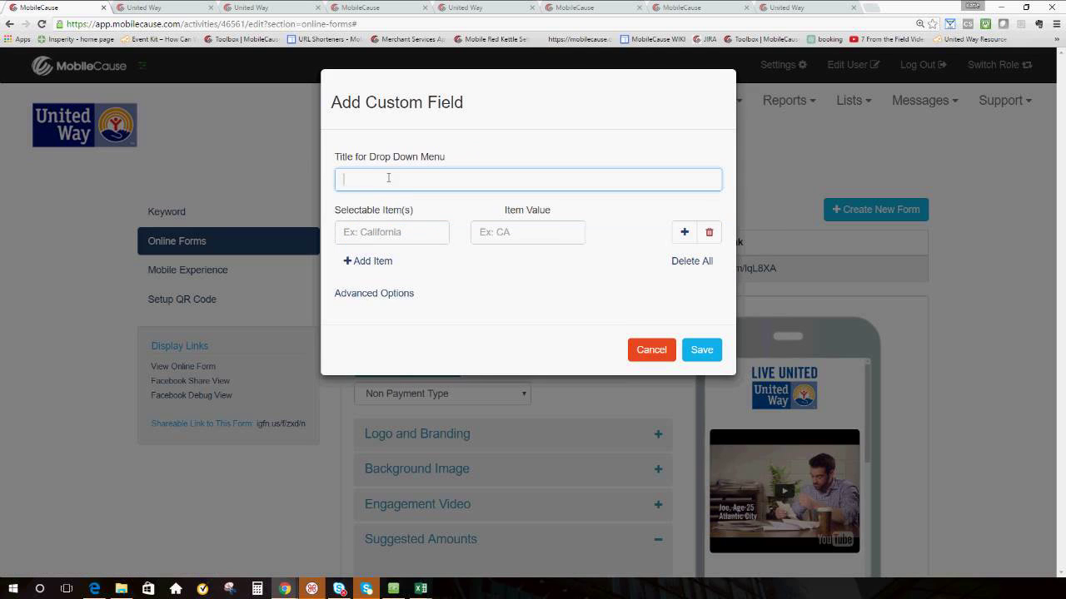
type("Choose Gift Designation below")
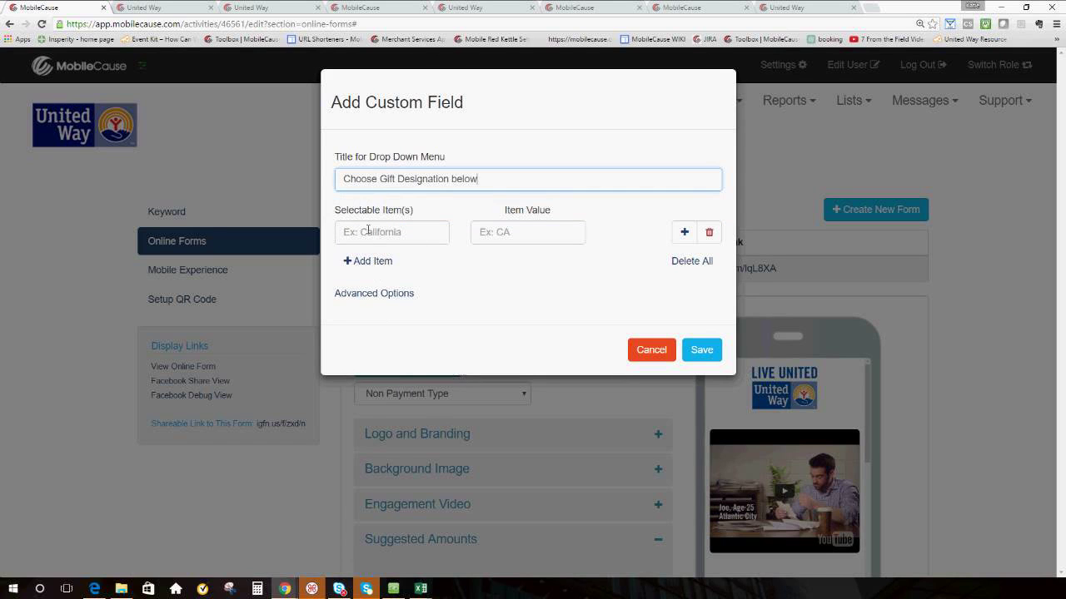
left_click(366, 294)
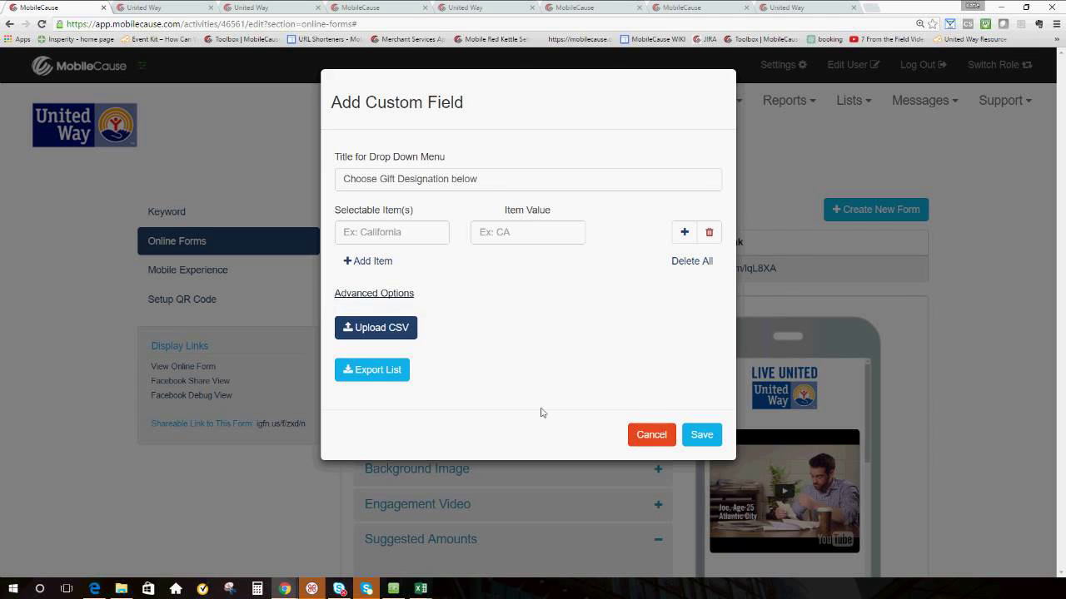
left_click(657, 435)
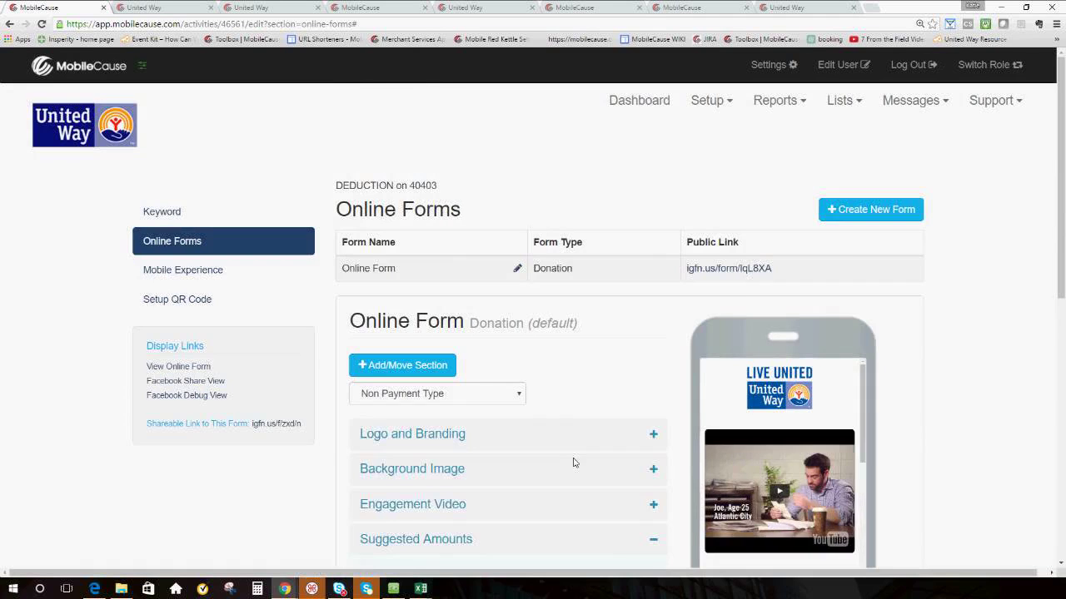
Examine the field types offered for a new custom field in Suggested Amounts and close the dialog without adding one.
scroll(573, 463, "down", 5)
left_click(579, 441)
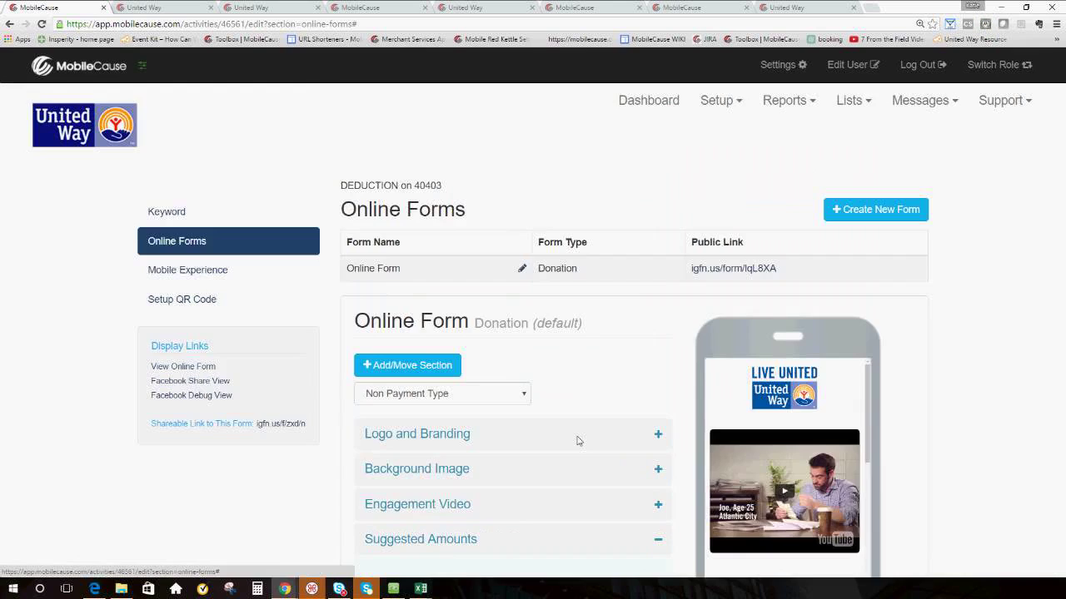
left_click(517, 177)
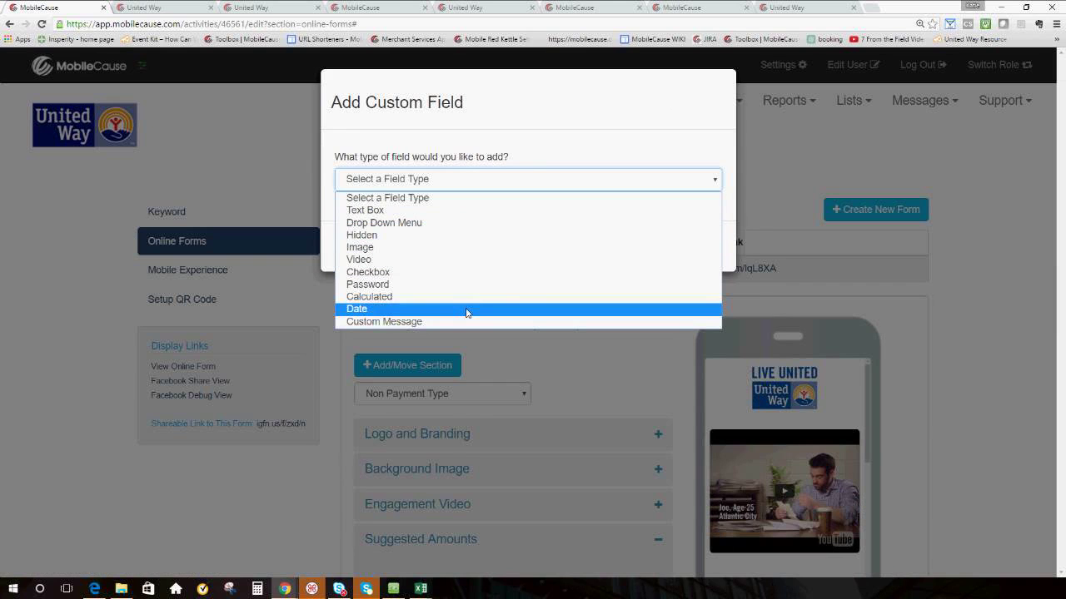
left_click(554, 108)
left_click(549, 107)
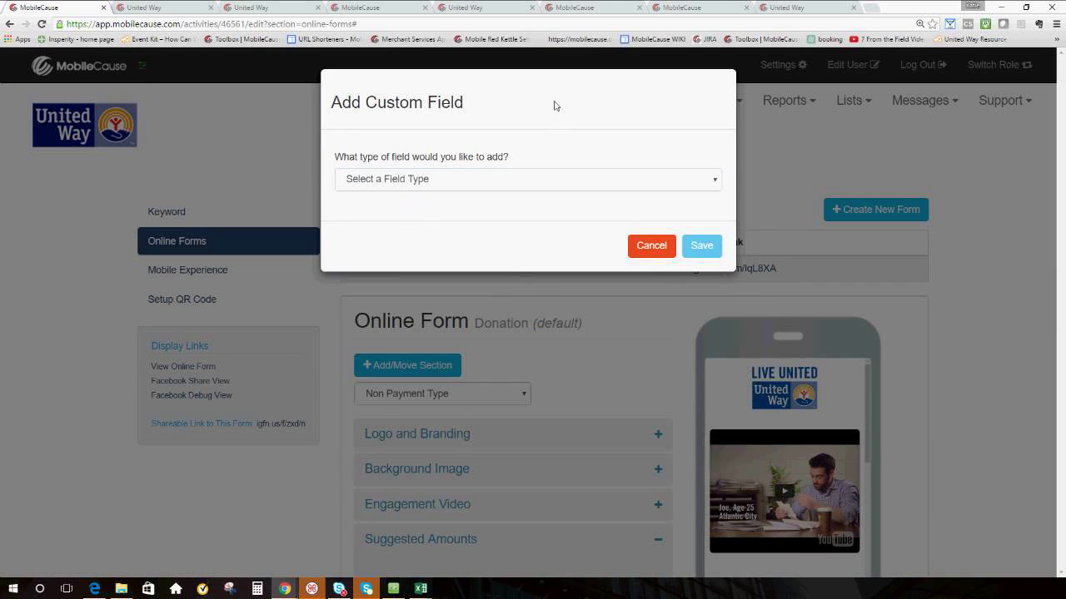
left_click(651, 250)
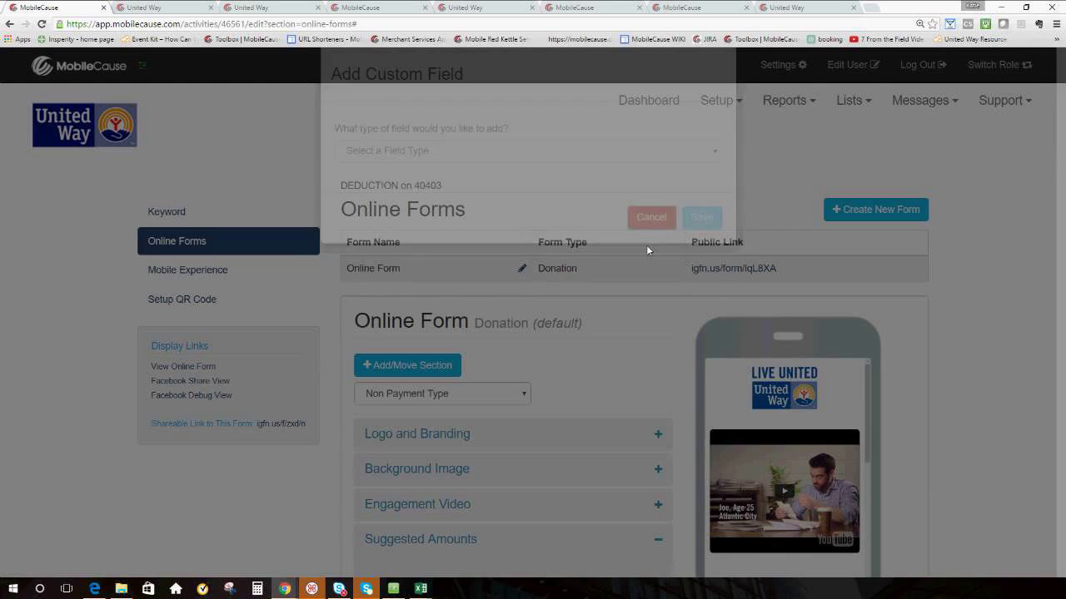